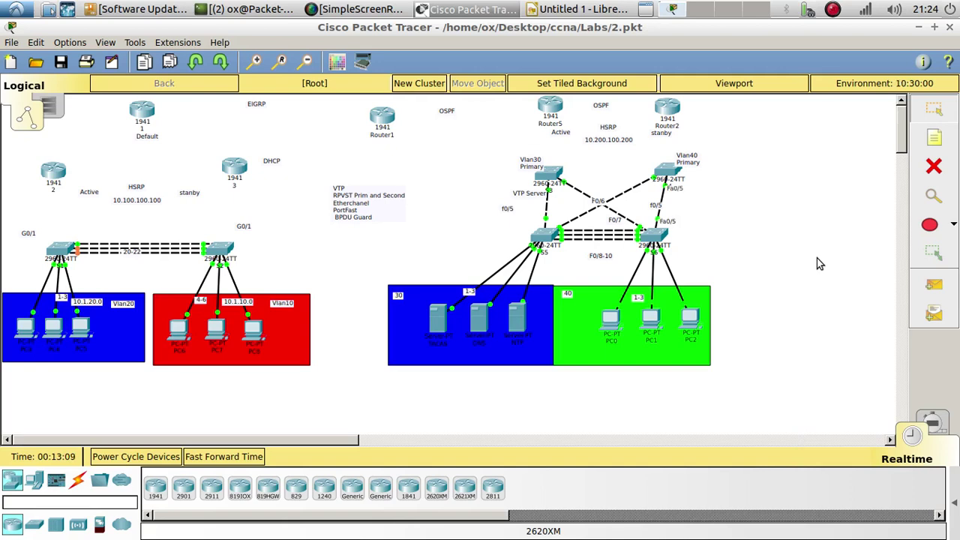
- Compare the device layout drawn in LibreOffice Draw with the network topology in Packet Tracer
click(579, 9)
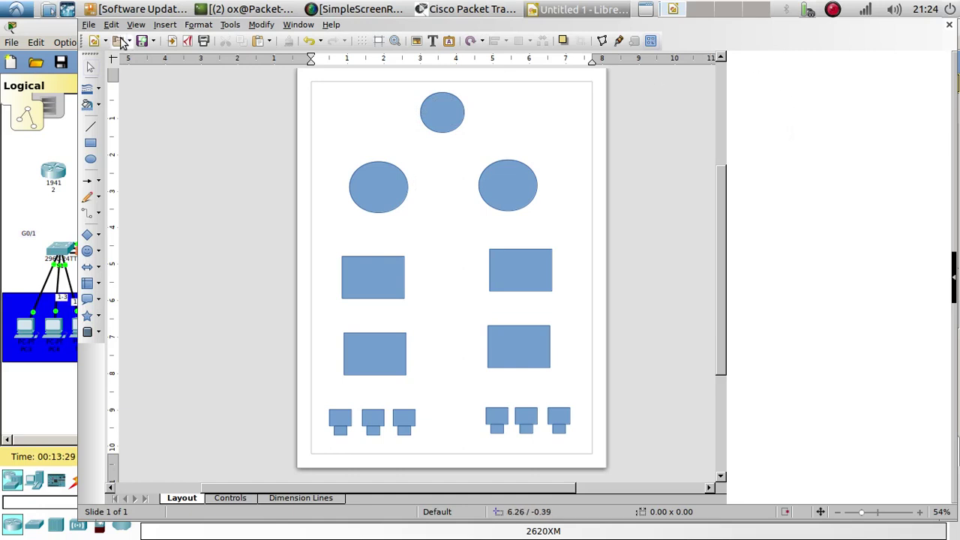
click(44, 147)
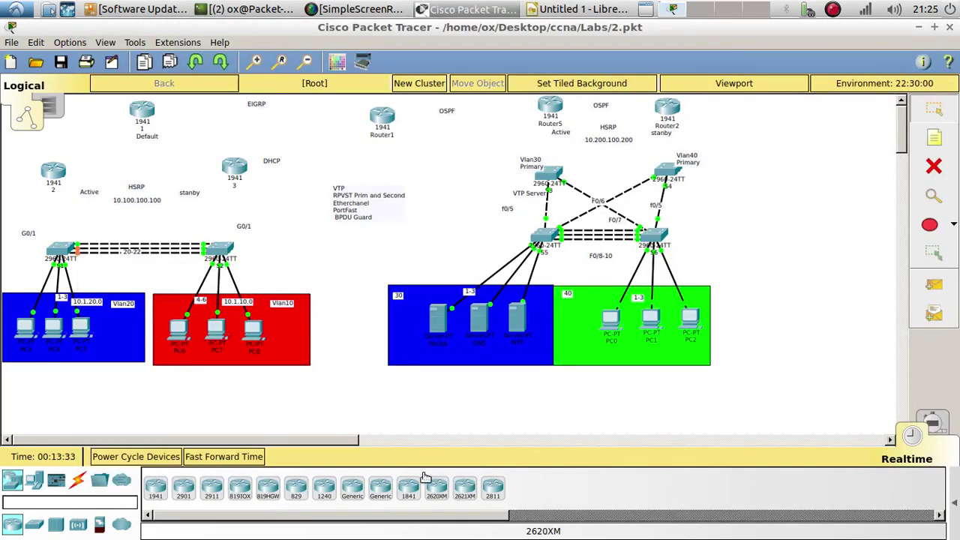
click(564, 9)
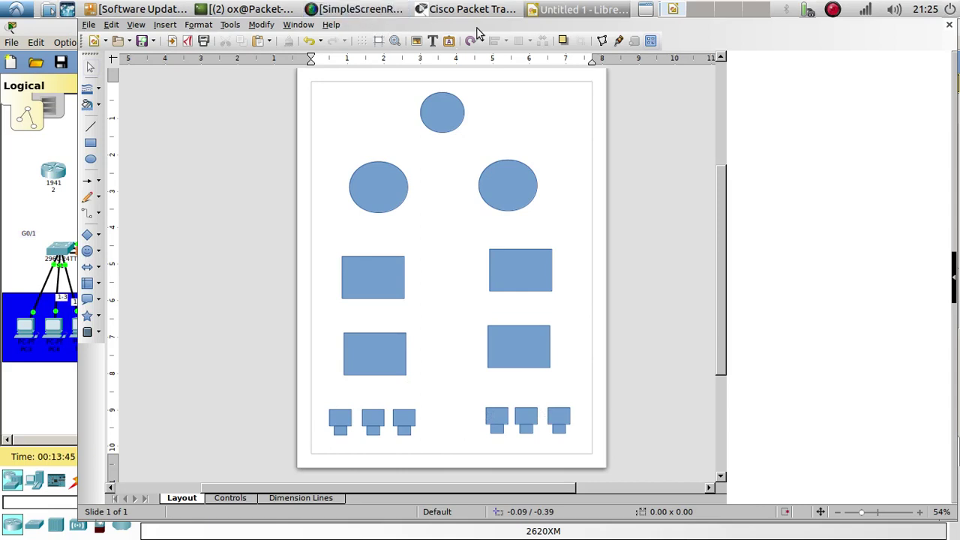
click(573, 9)
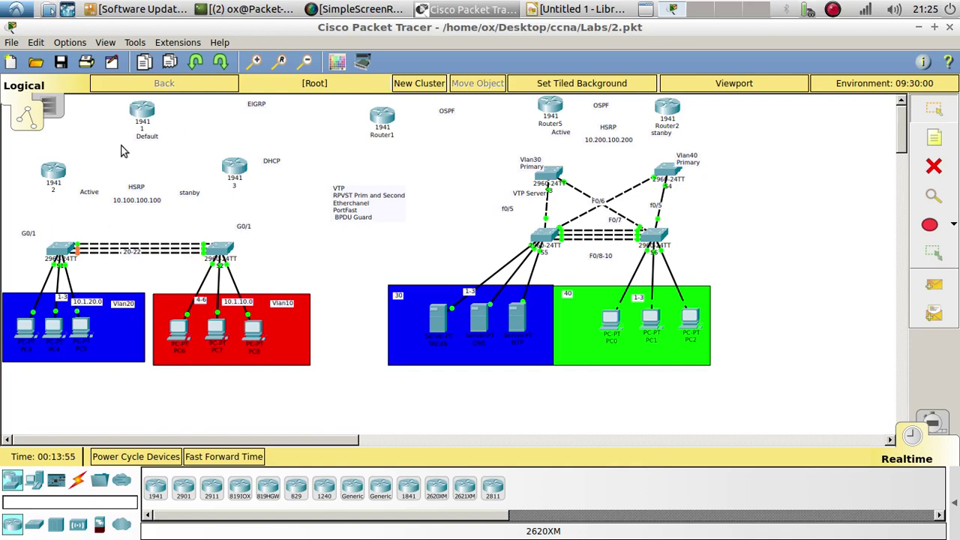
- Delete the DHCP note beside router 3
click(273, 162)
key(Delete)
key(Return)
- Move the VLAN 30/40 site down and to the right, and add a 1941 router above Router5 and Router2
drag(740, 391, 410, 94)
click(555, 140)
drag(557, 108, 596, 181)
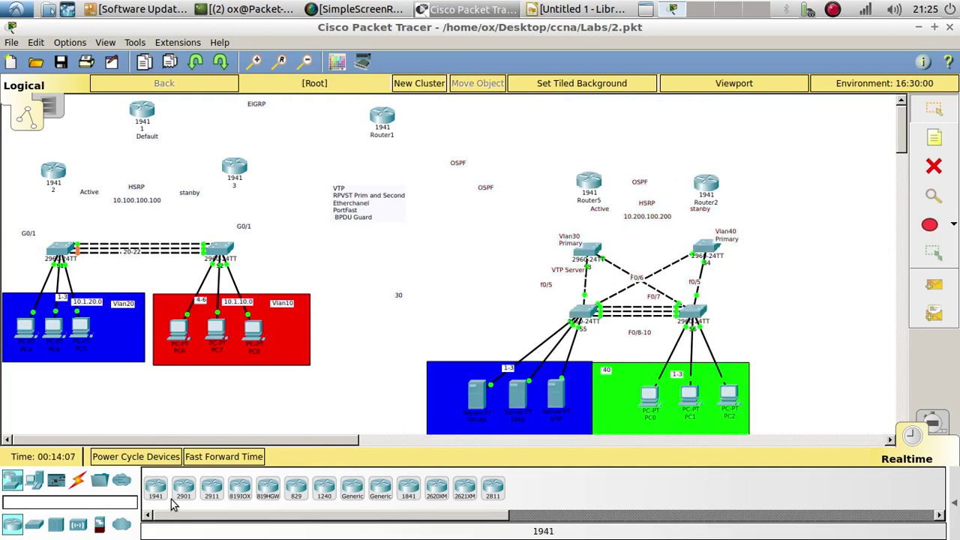
drag(155, 488, 630, 117)
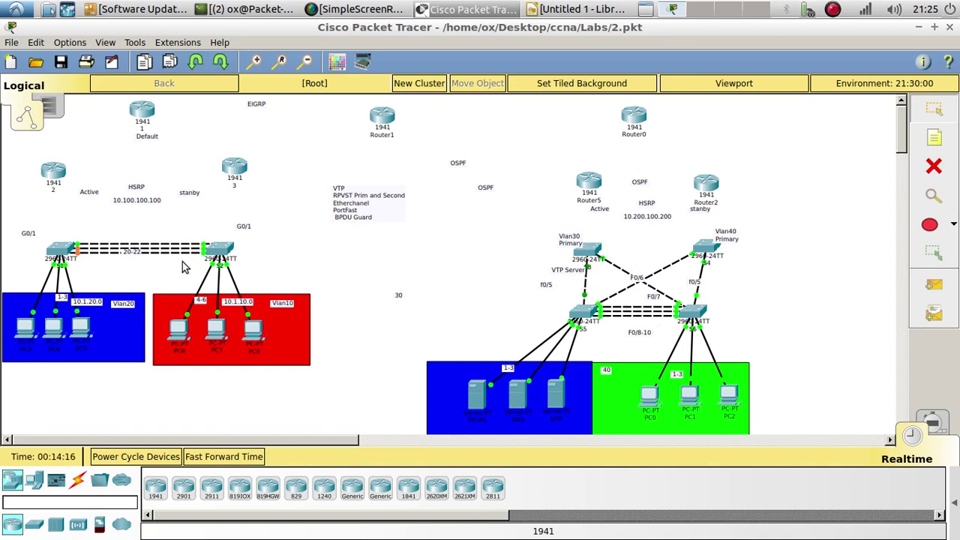
- Move the VLAN 20 and VLAN 10 switches and PCs down, and place two 2960-24TT switches above S1 and S2
drag(352, 388, 56, 316)
click(280, 254)
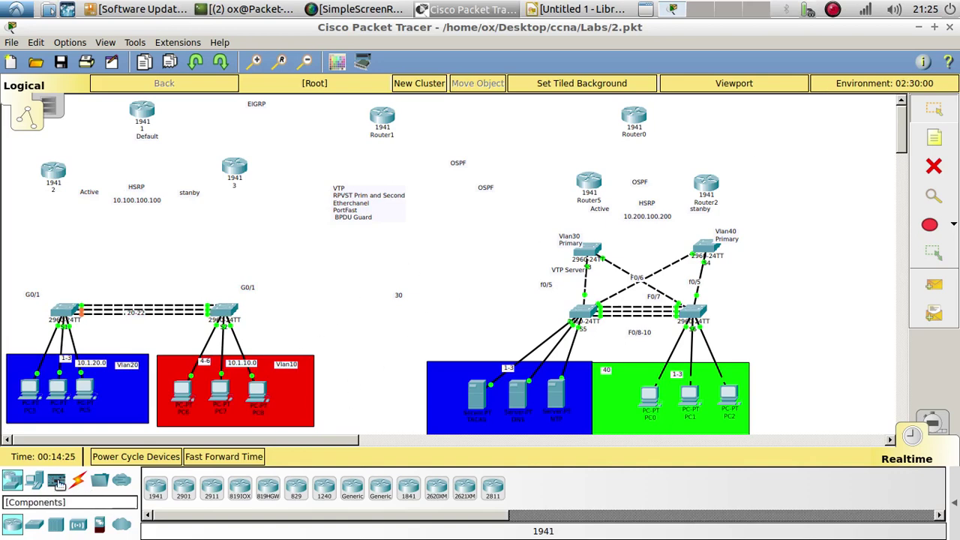
drag(39, 529, 62, 234)
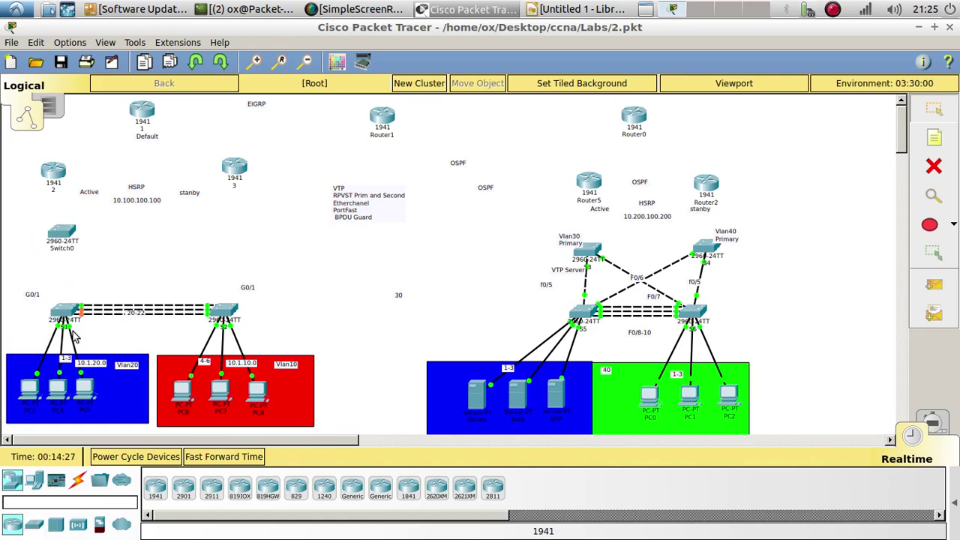
drag(36, 526, 222, 241)
drag(74, 237, 87, 237)
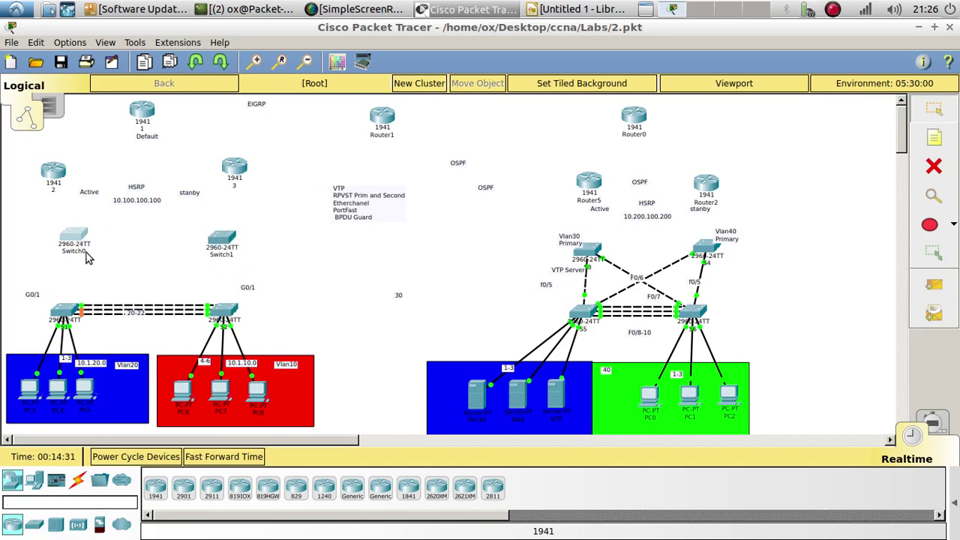
- Rename the new switch above S1 to s7 and the new switch above S2 to S8
click(78, 252)
double_click(78, 254)
text(s7)
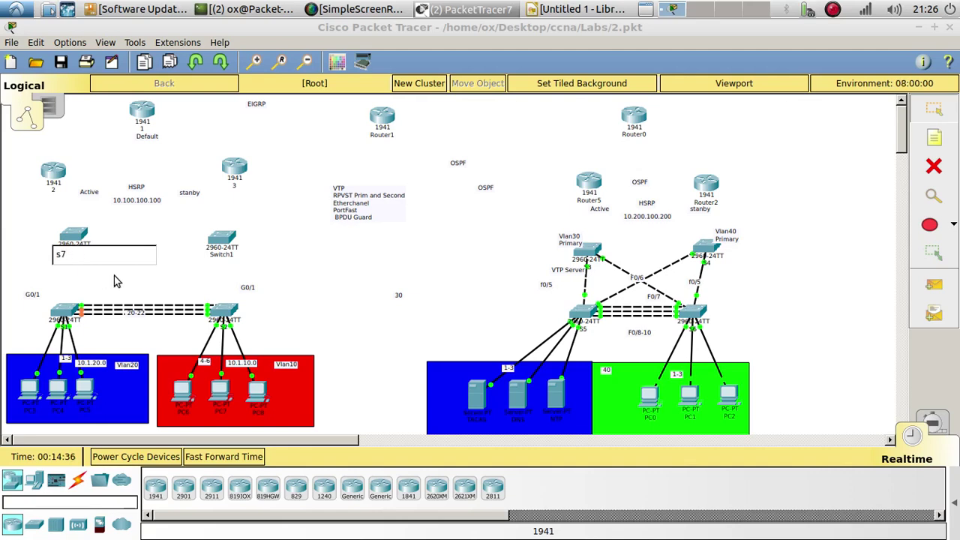
click(114, 275)
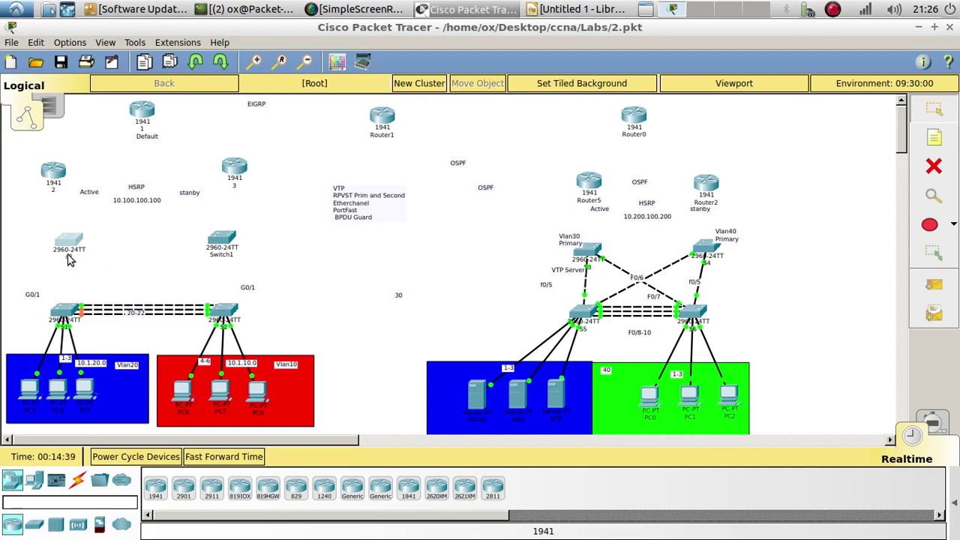
click(221, 255)
double_click(221, 256)
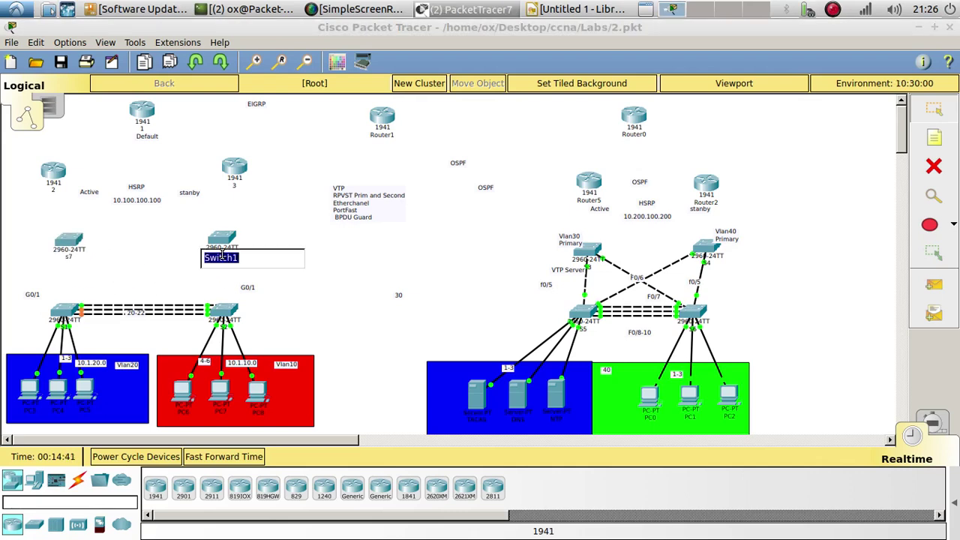
text(S89)
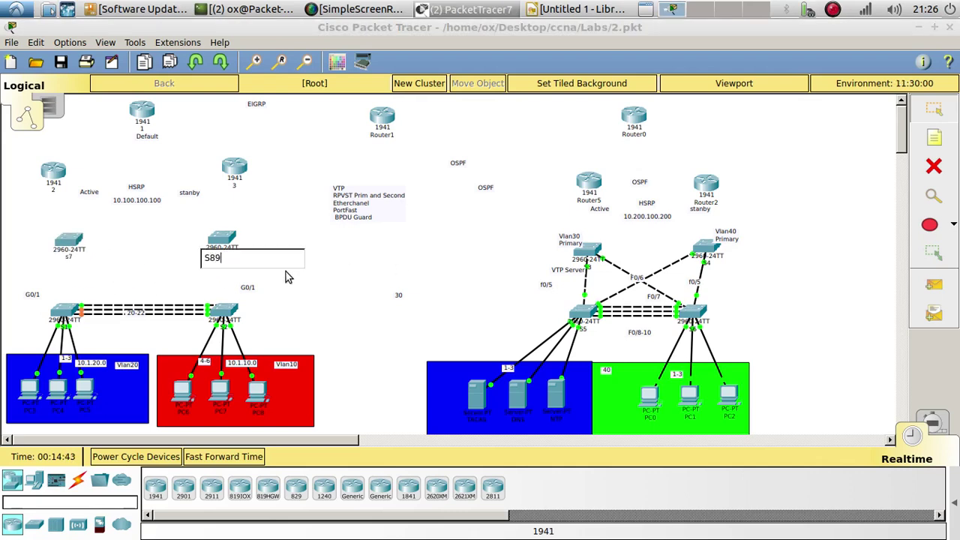
key(Return)
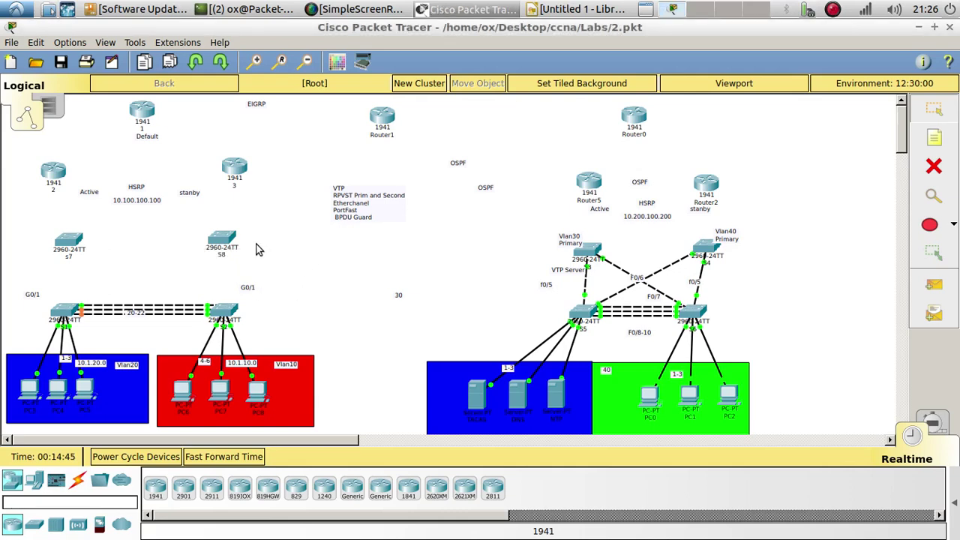
- Align switch s7 level with S8 and delete the stray "30" label from the middle of the workspace
mouse_move(64, 240)
mouse_down()
mouse_move(92, 242)
mouse_move(75, 238)
mouse_up()
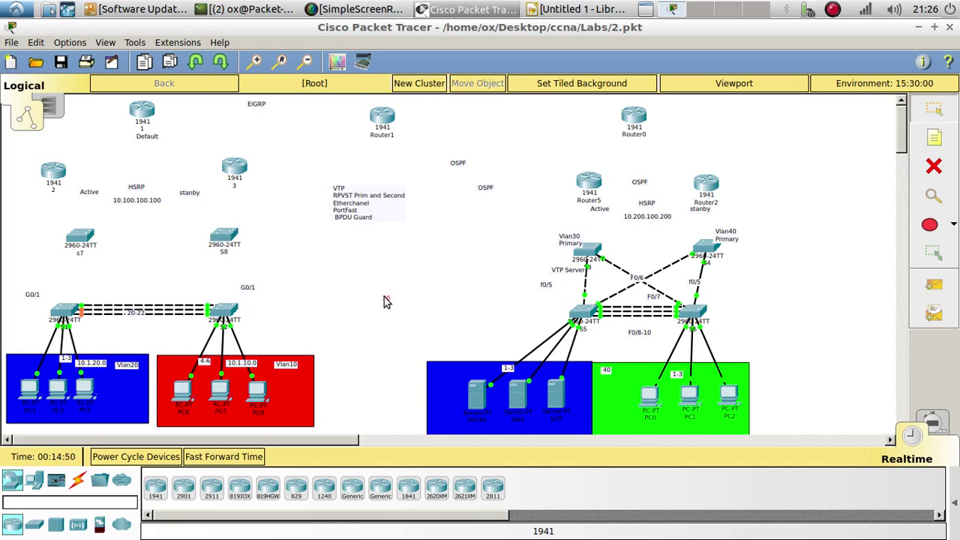
key(Delete)
click(391, 301)
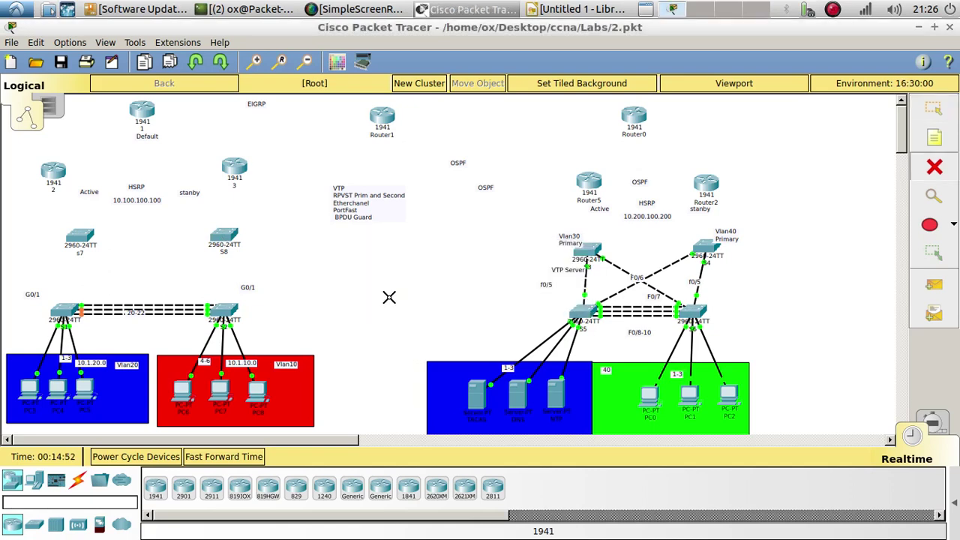
key(Escape)
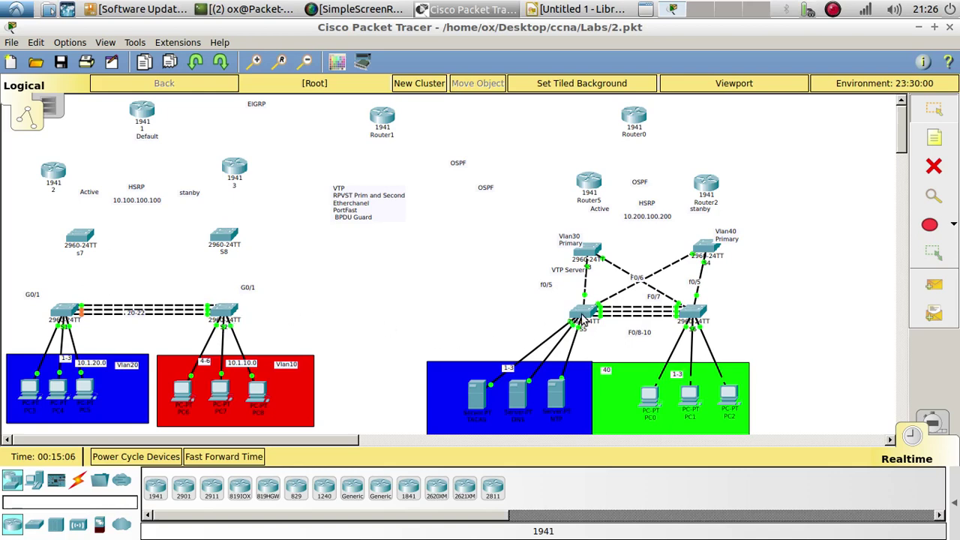
- Spread switches S5 and S6 apart, raise S3 and S4, and shift the Vlan40 Primary label clear of S4
drag(581, 318, 557, 315)
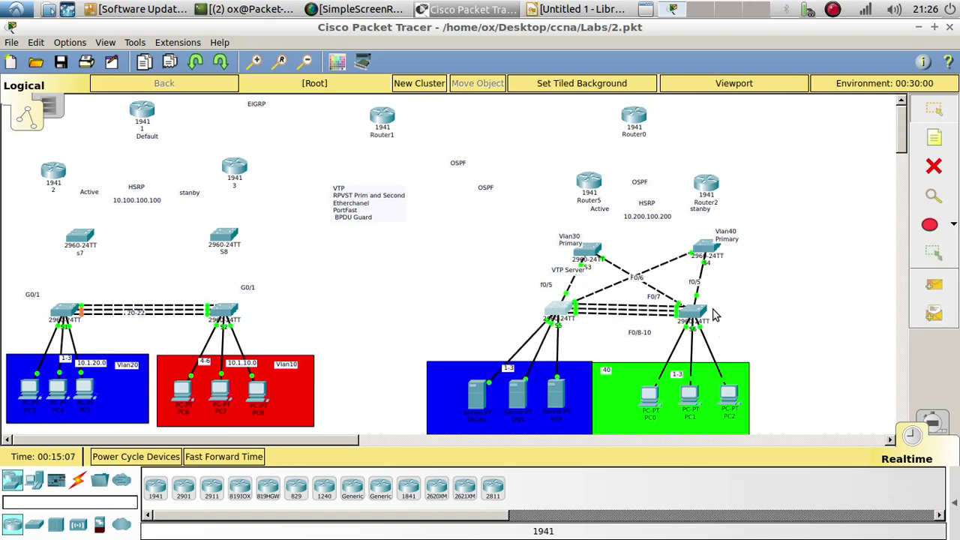
drag(694, 315, 722, 315)
drag(712, 261, 712, 245)
drag(581, 251, 588, 233)
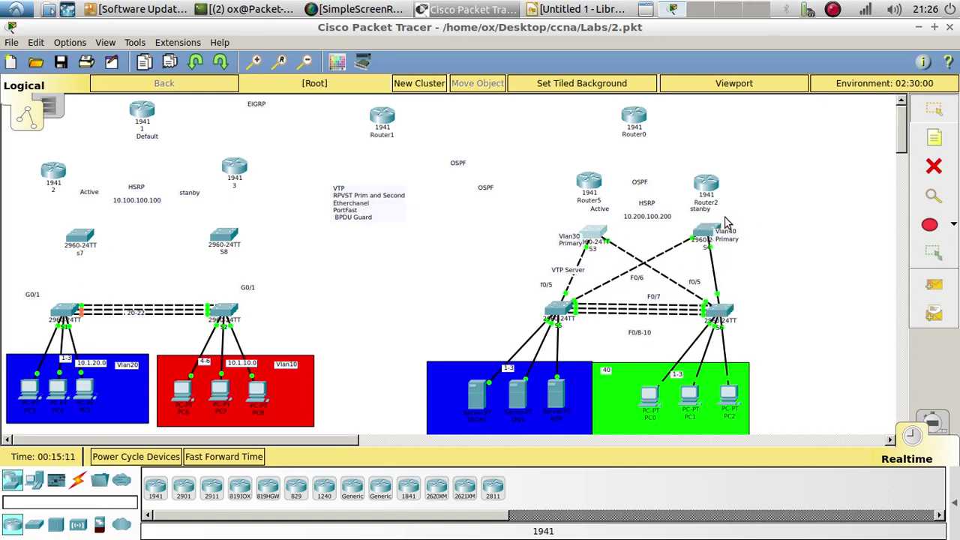
drag(725, 232, 744, 233)
- Raise Router5 and Router2 with their Active and stanby labels, and reposition Router0 above them
drag(715, 195, 717, 177)
drag(600, 191, 600, 174)
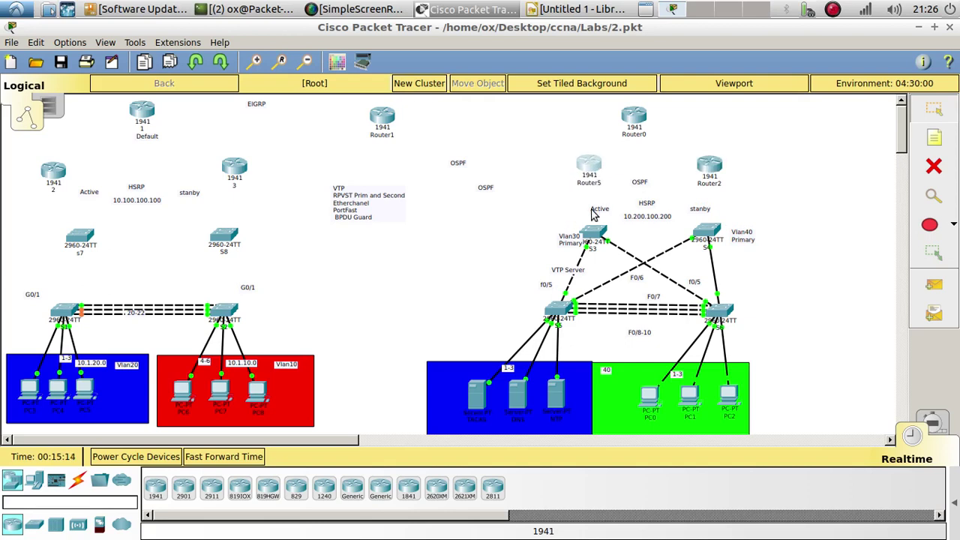
drag(597, 208, 590, 194)
drag(708, 214, 717, 201)
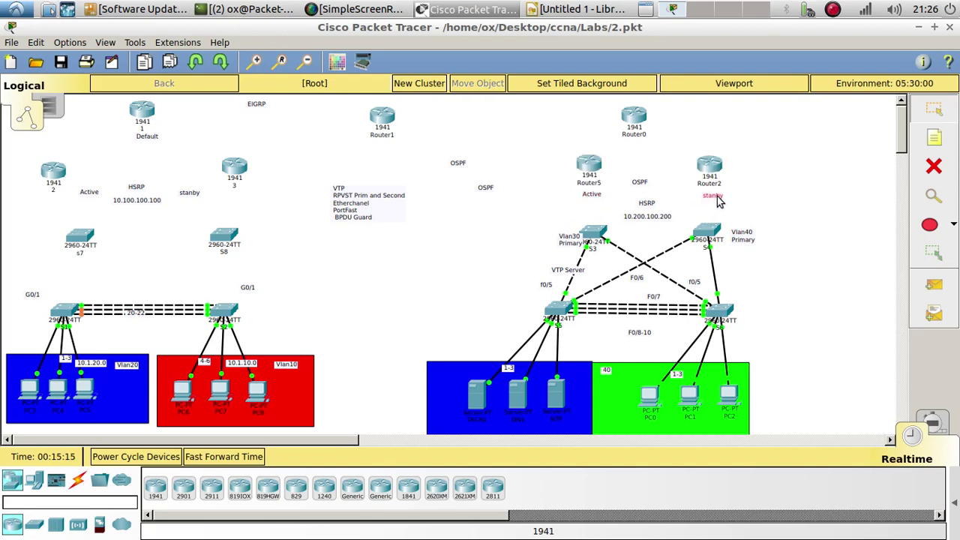
drag(630, 119, 638, 114)
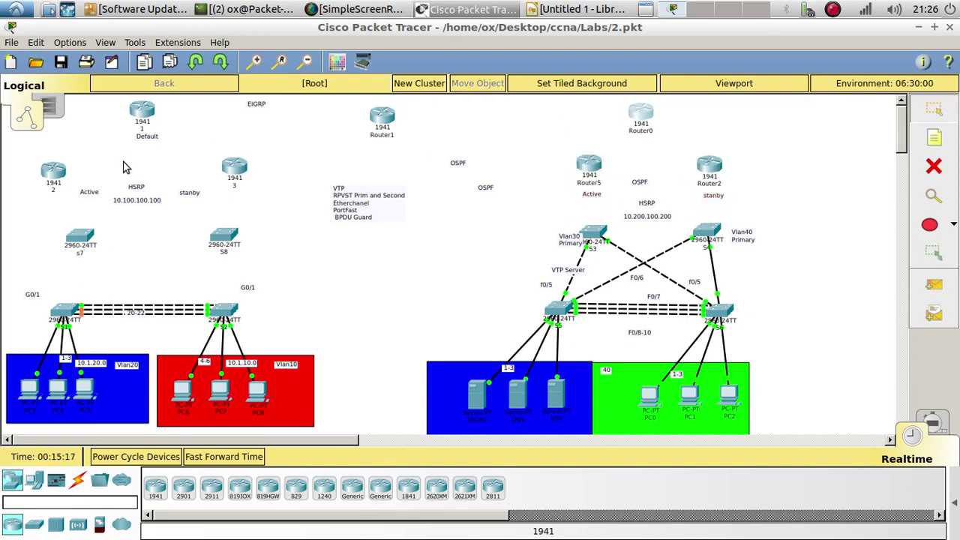
- Reposition switches s7 and S8 level with each other, directly above S1 and S2
drag(66, 240, 50, 236)
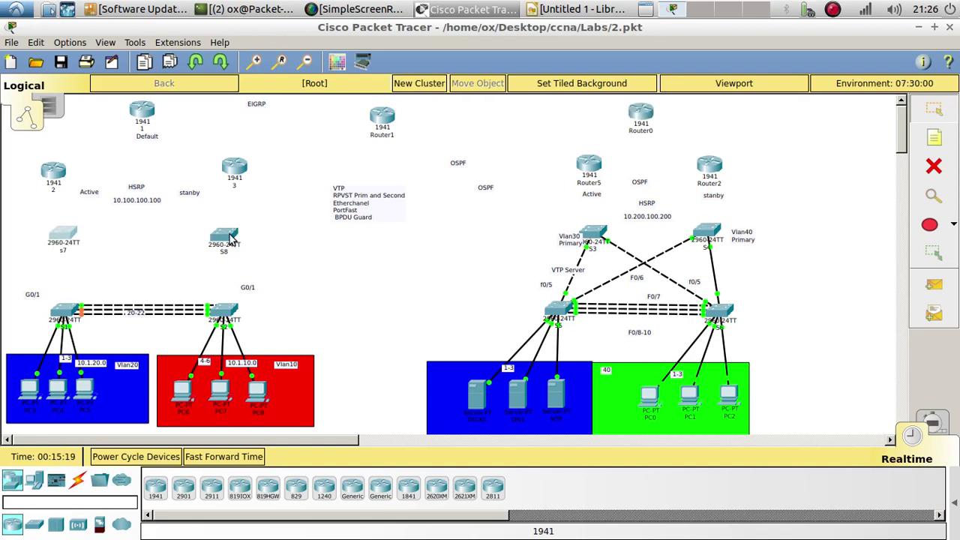
mouse_move(228, 239)
mouse_down()
mouse_move(239, 231)
mouse_move(229, 229)
mouse_up()
drag(61, 234, 68, 240)
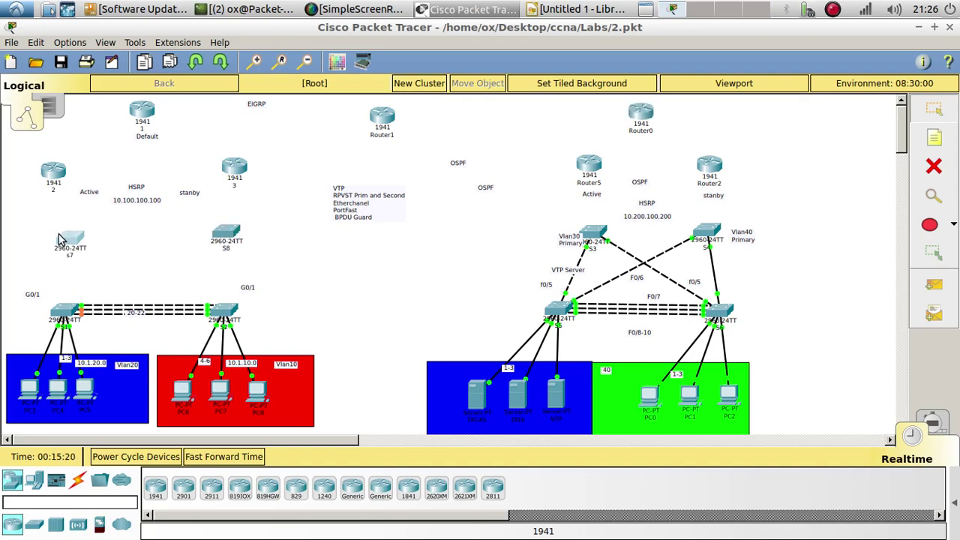
drag(221, 247, 218, 252)
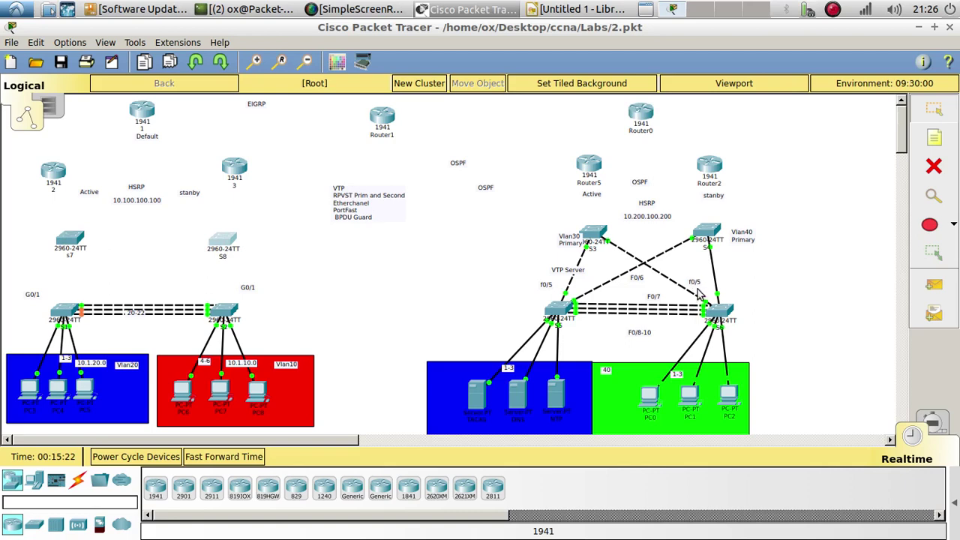
click(800, 280)
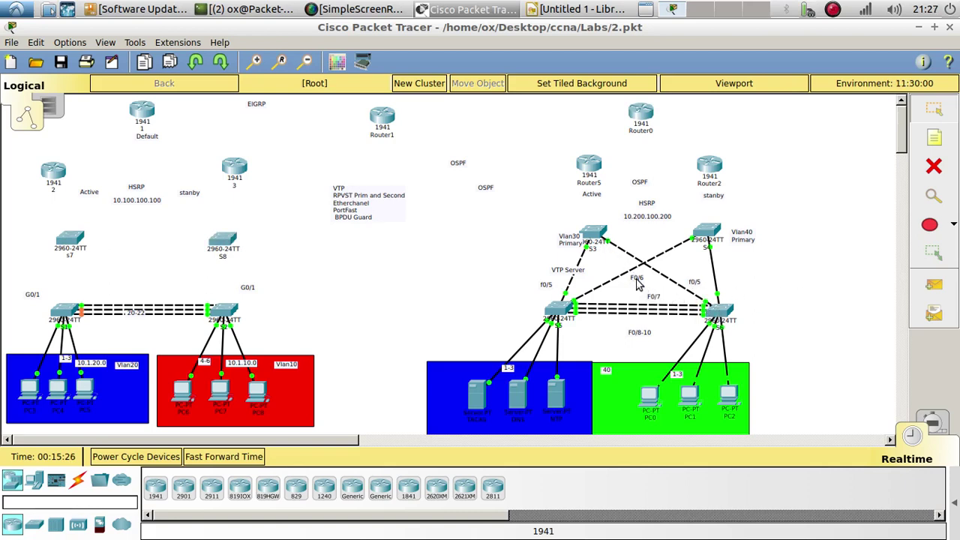
- Place F0/6 and F0/7 port labels at both ends of the crossed links between S3/S4 and S5/S6
drag(637, 279, 625, 256)
drag(650, 304, 606, 296)
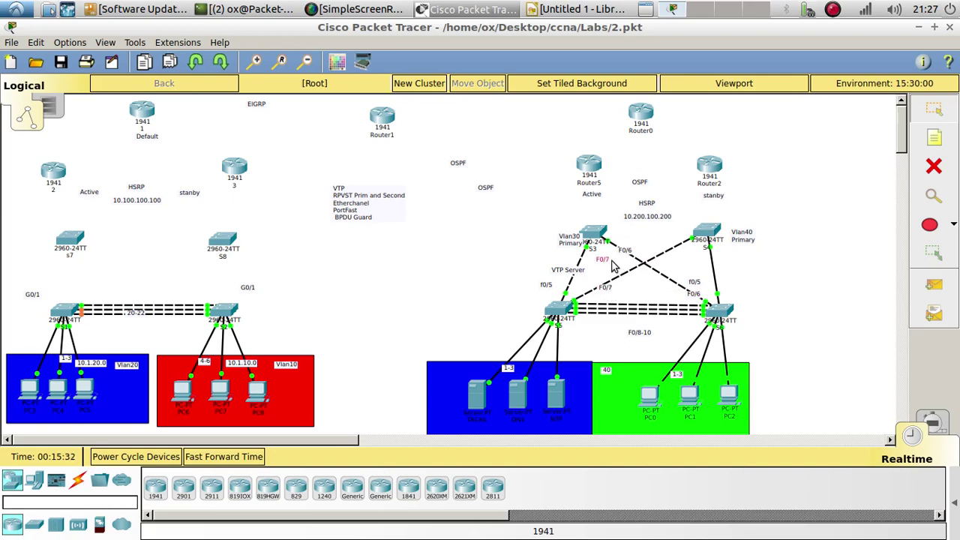
drag(663, 253, 670, 257)
- Reposition Router5 and Router2 so they line up above switches S3 and S4
drag(708, 176, 713, 165)
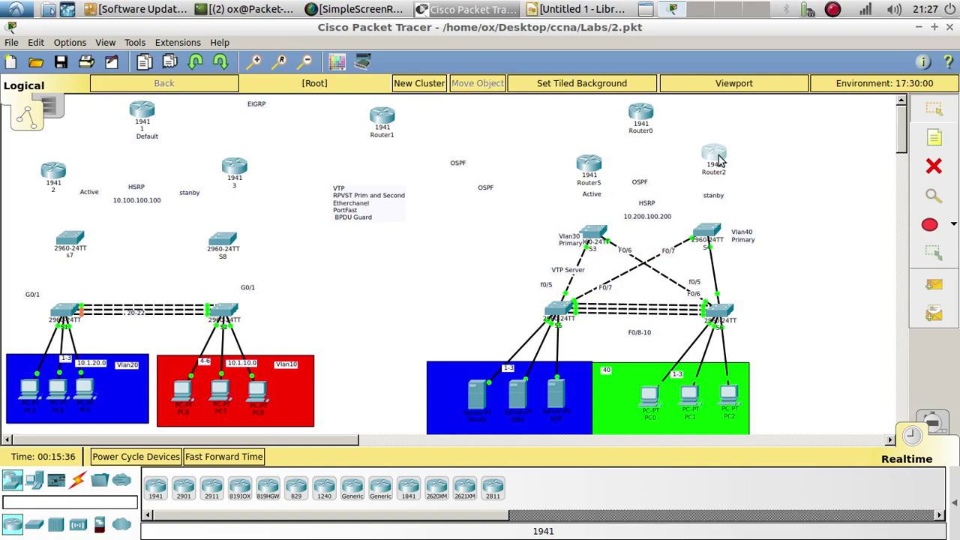
drag(590, 172, 582, 180)
drag(701, 155, 703, 171)
drag(586, 183, 603, 176)
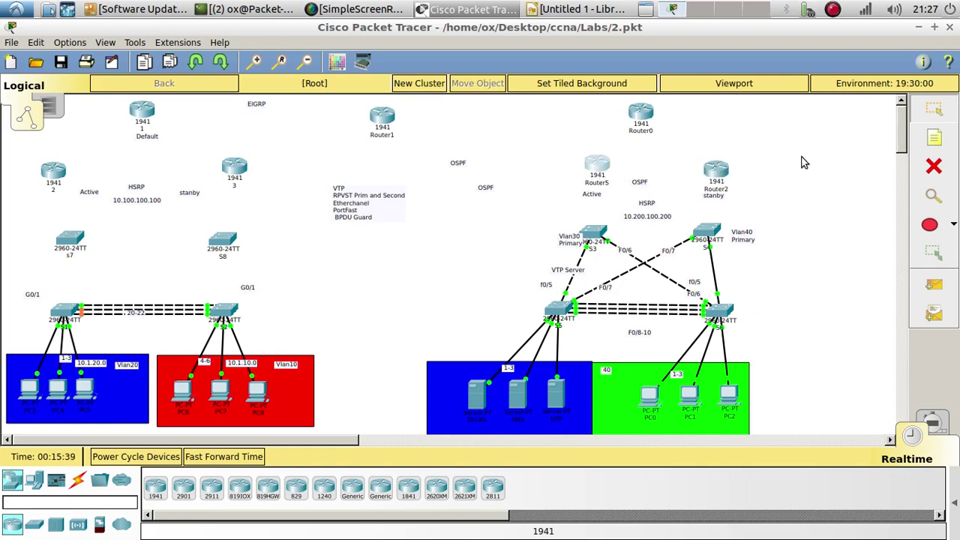
drag(716, 182, 712, 179)
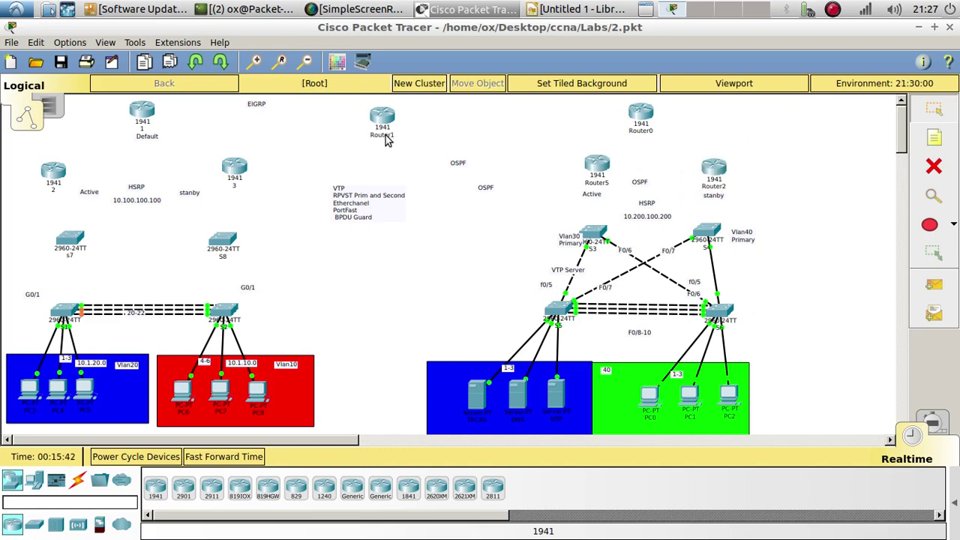
- Open the command line of switch S1 and enter privileged EXEC mode
click(62, 313)
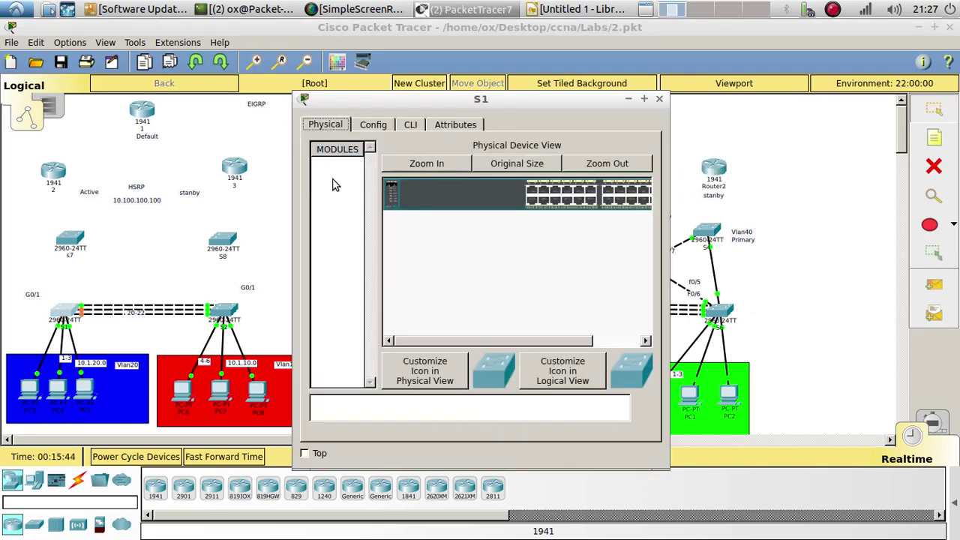
click(410, 124)
key(Return)
key(Return)
text(enq)
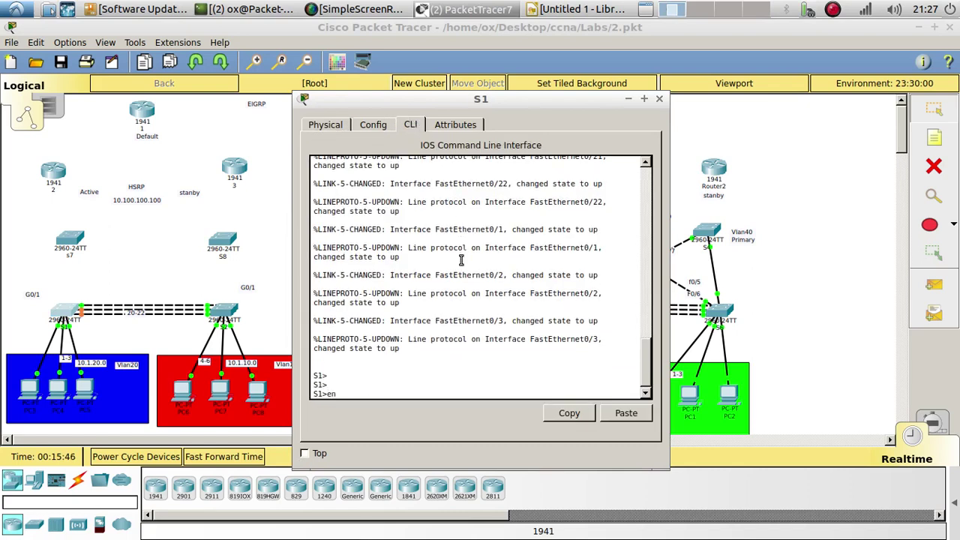
key(Tab)
key(BackSpace)
key(Tab)
key(Return)
key(Return)
key(Return)
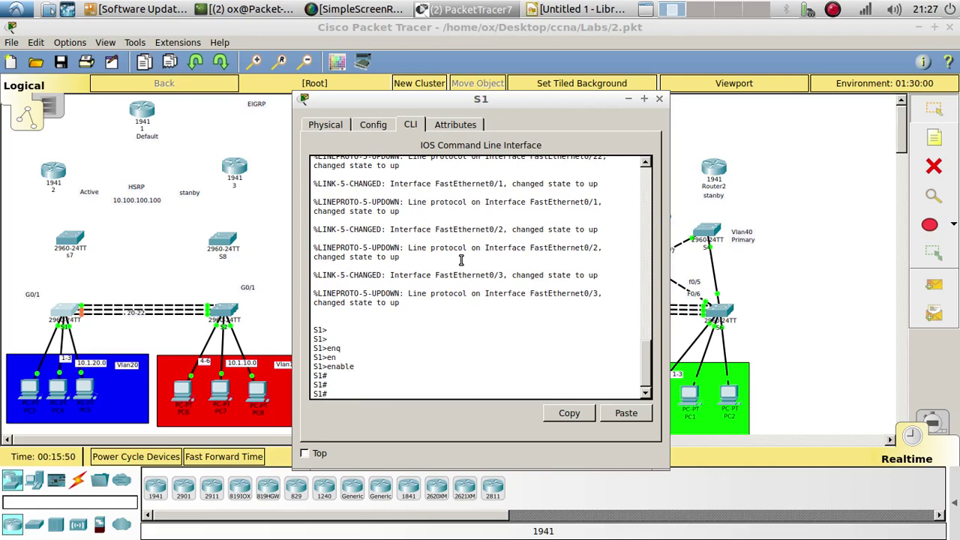
- Run show etherchannel on S1 and examine which protocol the channel group uses
text(show e)
key(Tab)
key(Return)
key(Return)
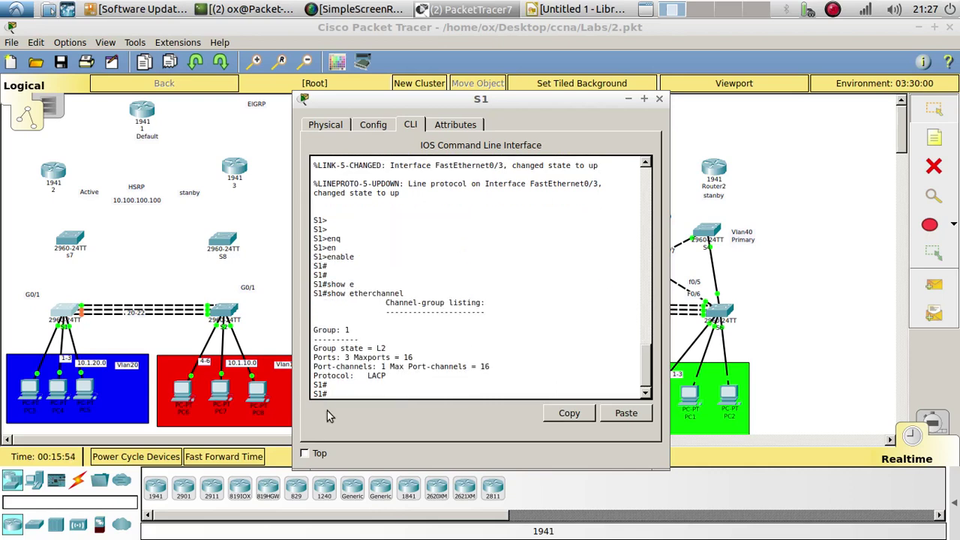
double_click(374, 376)
drag(411, 288, 313, 293)
click(373, 291)
- Open the command line of switch S2 and enter privileged EXEC mode
click(232, 317)
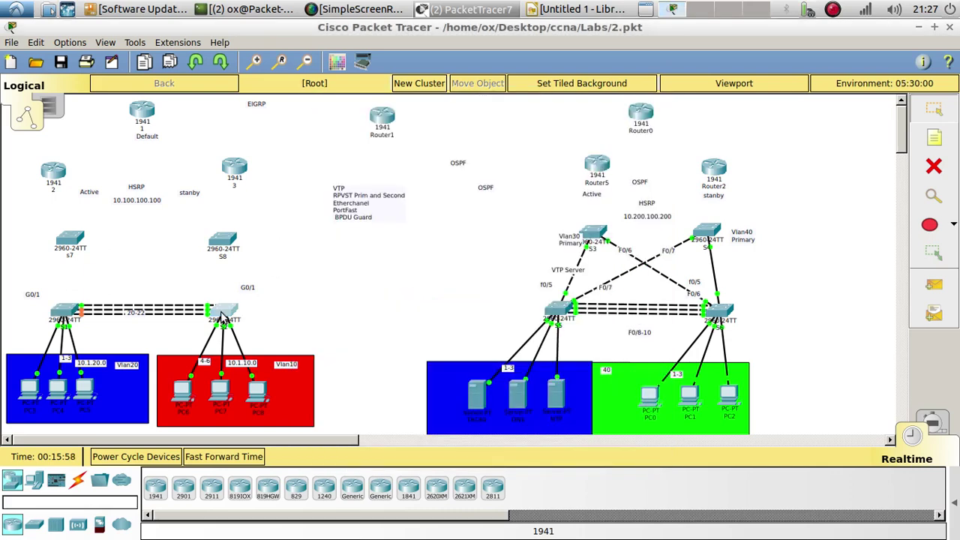
click(411, 126)
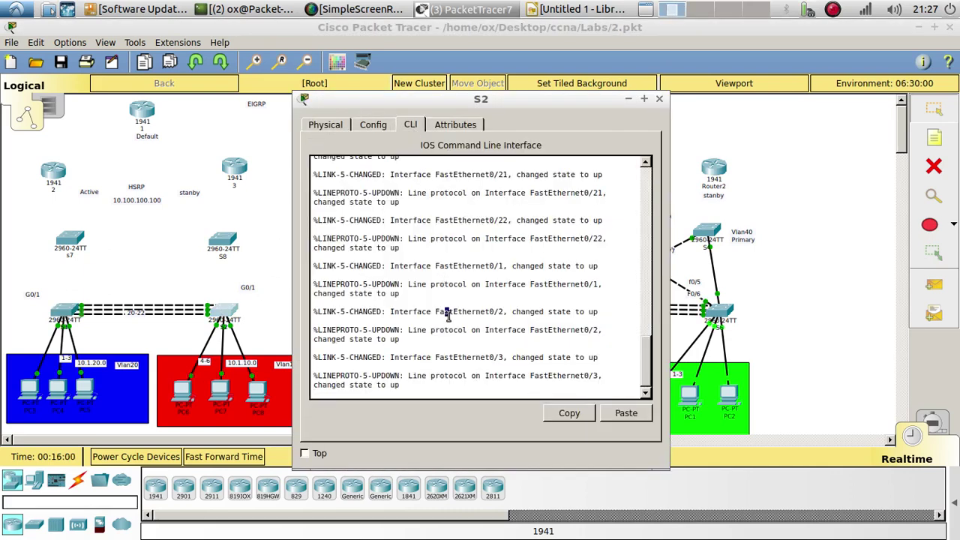
key(Return)
key(Return)
key(Return)
text(en)
key(Tab)
text(q)
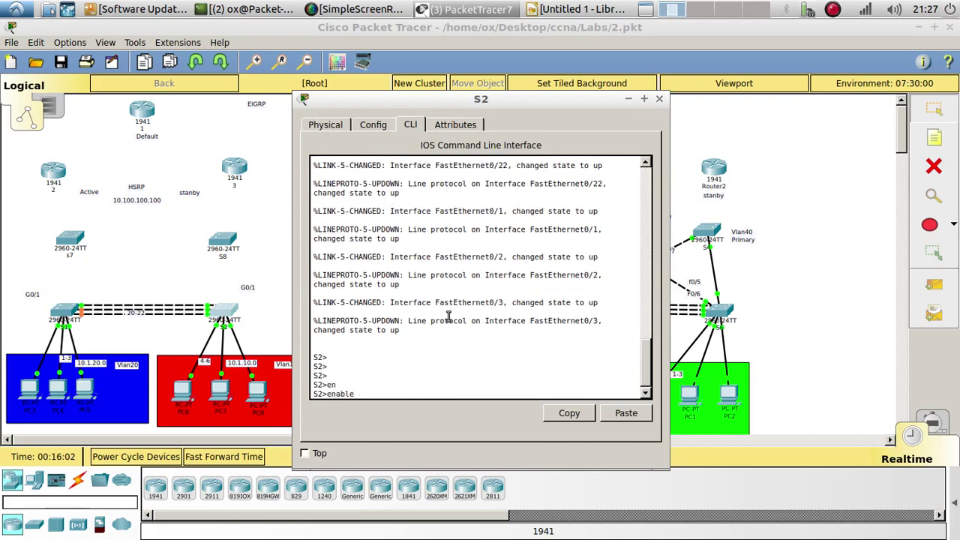
key(Return)
- Run show etherchannel on S2 and examine which protocol its channel group uses
text(c)
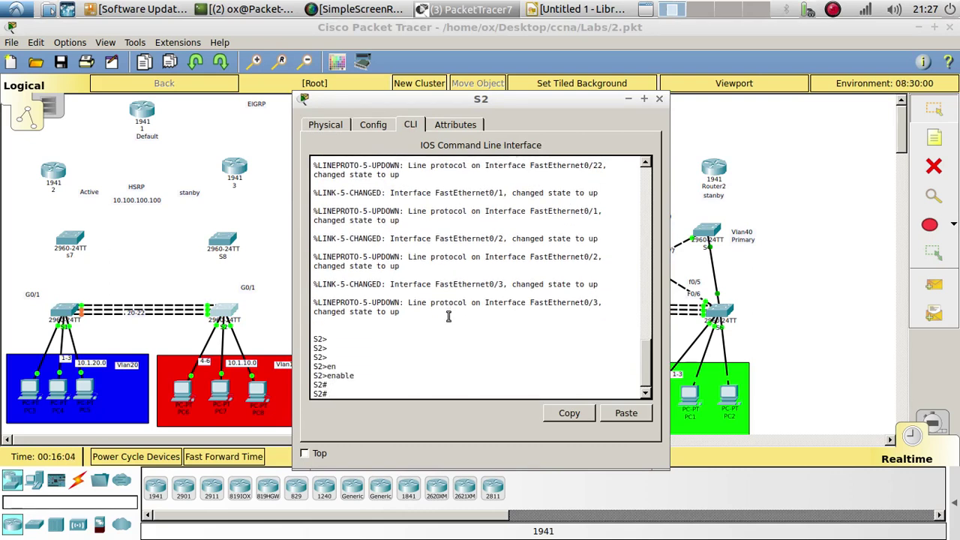
text(how)
key(Tab)
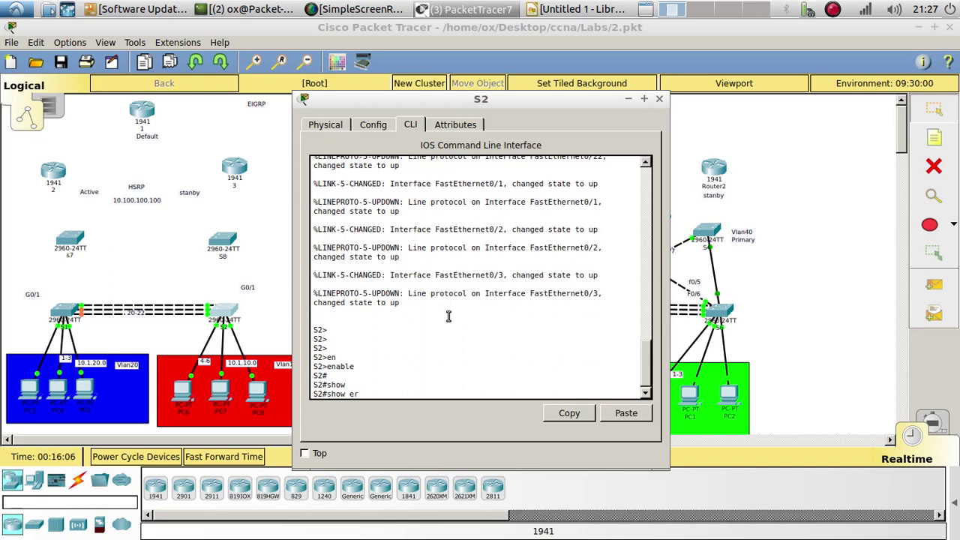
text(eth)
key(Tab)
key(Return)
key(Return)
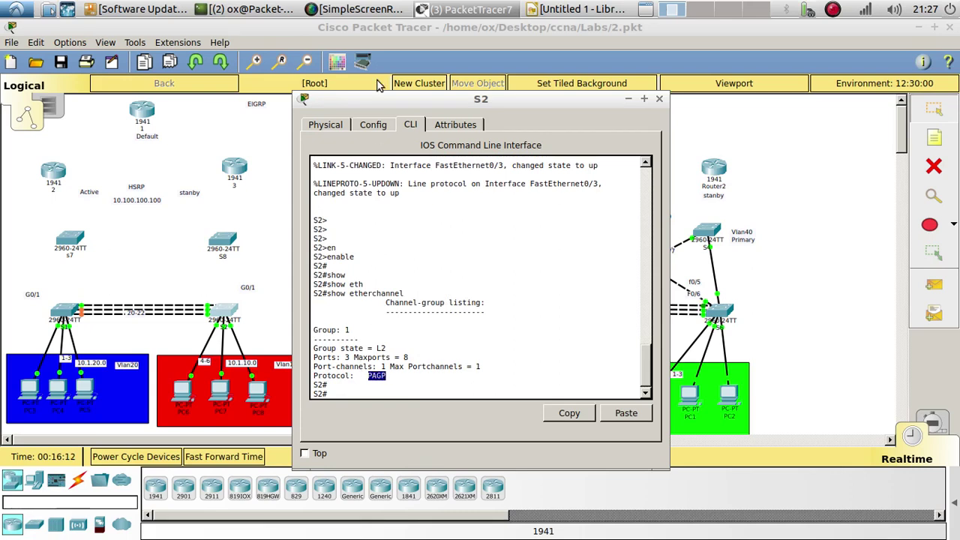
- Move the S2 window clear of the S1–S2 links and enter global configuration mode with configure terminal
drag(390, 97, 543, 37)
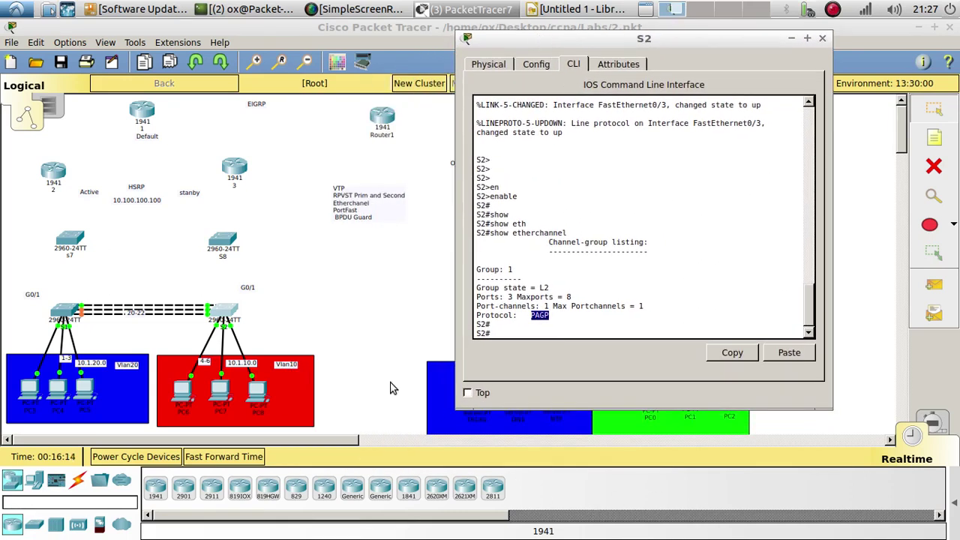
click(562, 324)
text(confiu)
key(BackSpace)
key(Tab)
text(t)
key(Tab)
key(Return)
key(Return)
key(Return)
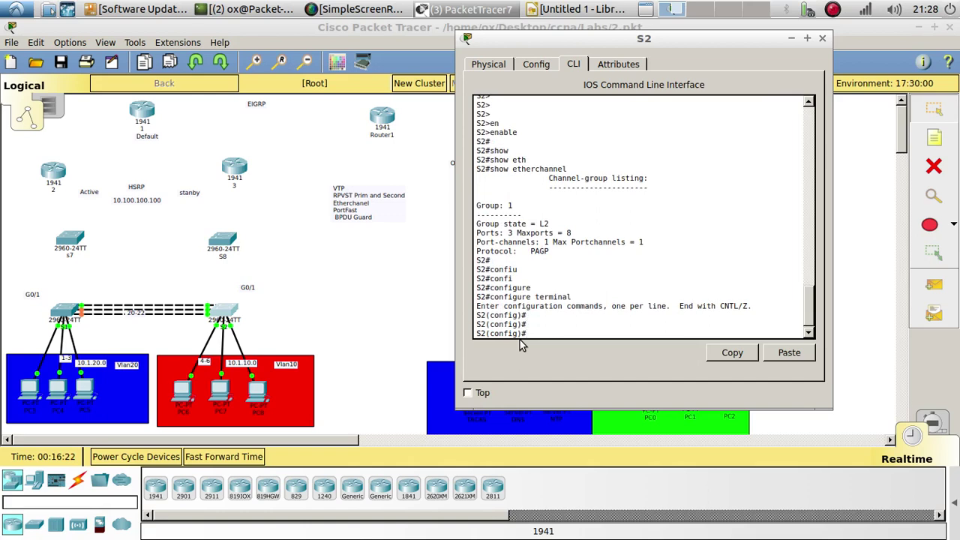
- Remove the port-channel 1 interface from S2 with no int port-channel 1
text(int po)
key(Tab)
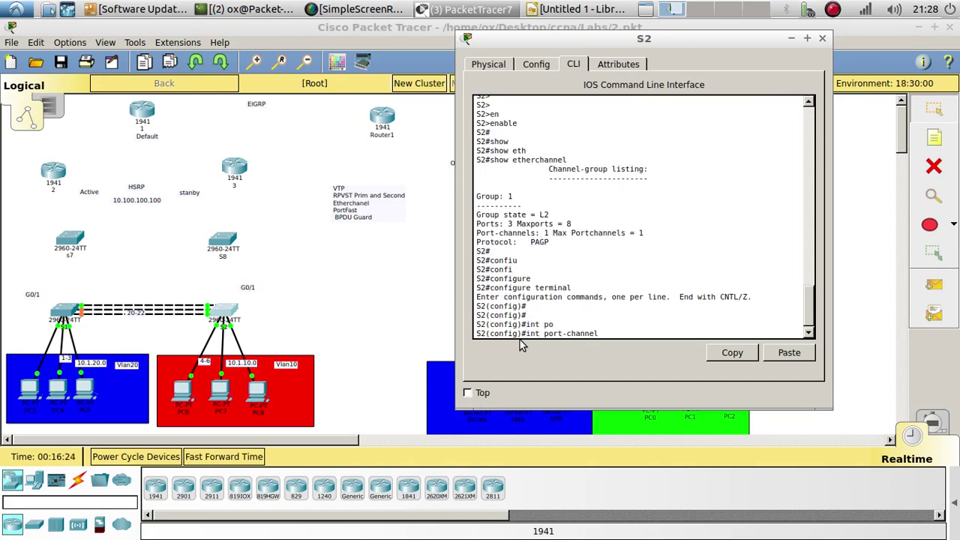
key(Return)
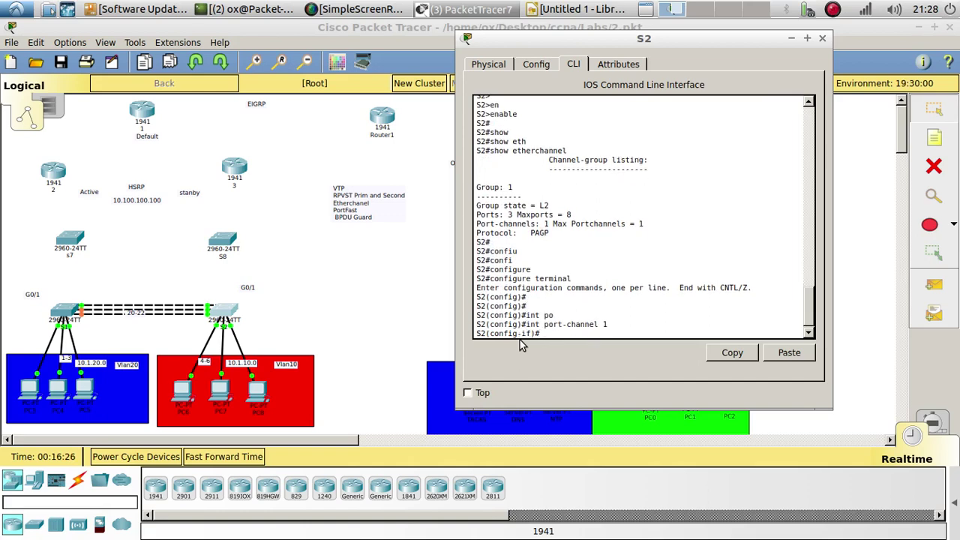
key(Up)
key(Home)
text(no)
key(Return)
key(Return)
key(Return)
key(Return)
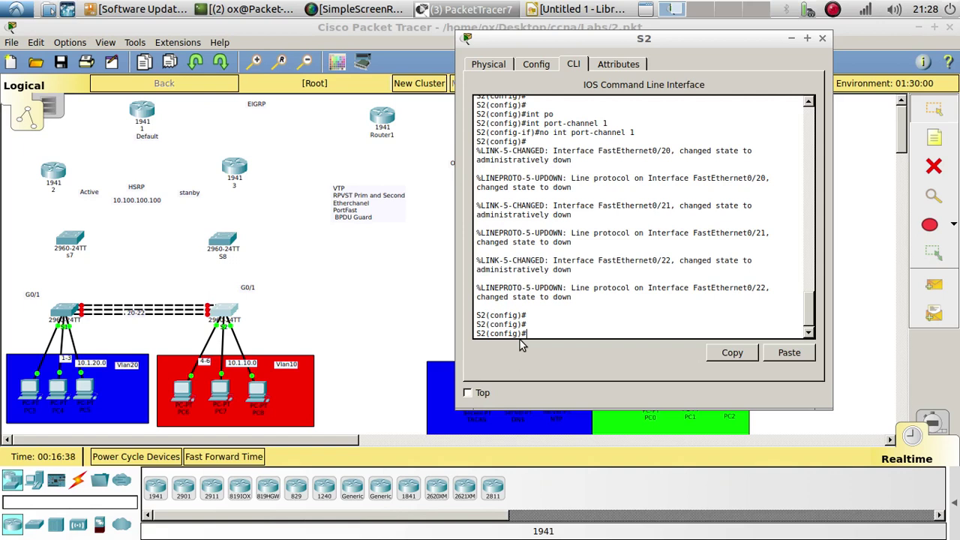
- Enter interface range configuration on S2 for ports f0/20-22
text(int ran)
key(Tab)
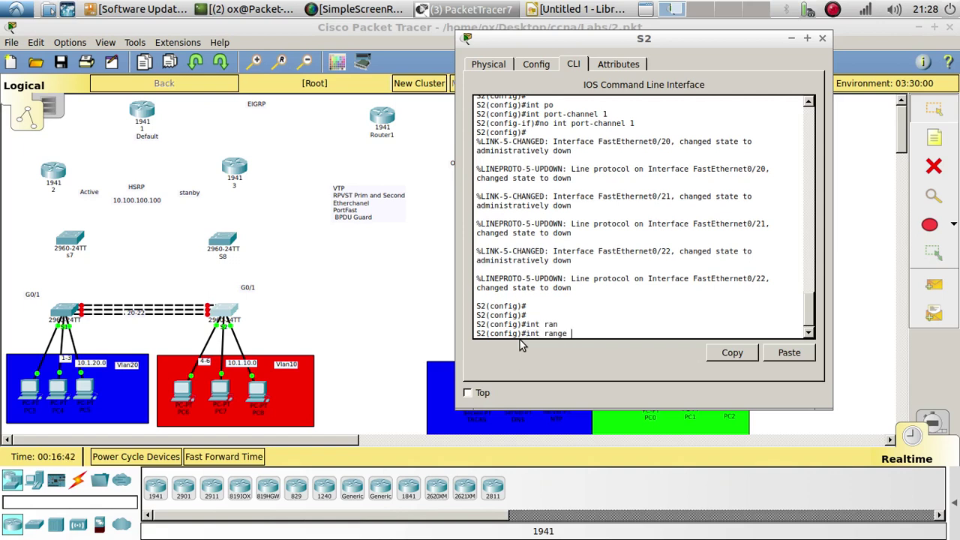
text(20/22)
key(BackSpace)
text(-)
key(Left)
key(Left)
key(Left)
key(Left)
key(Left)
text(f0/)
key(Return)
key(Return)
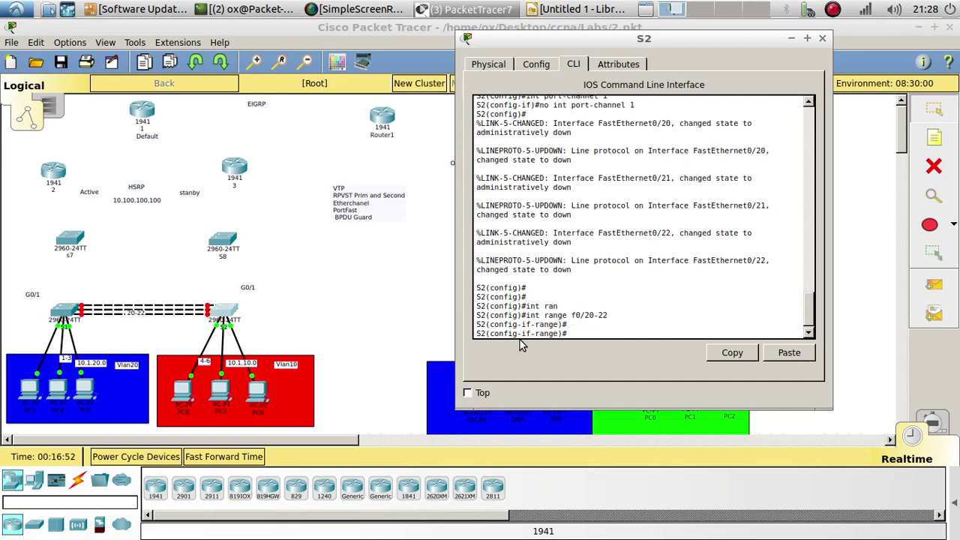
- List the mode options available for channel-group 1 on the selected port range
text(chann)
key(Tab)
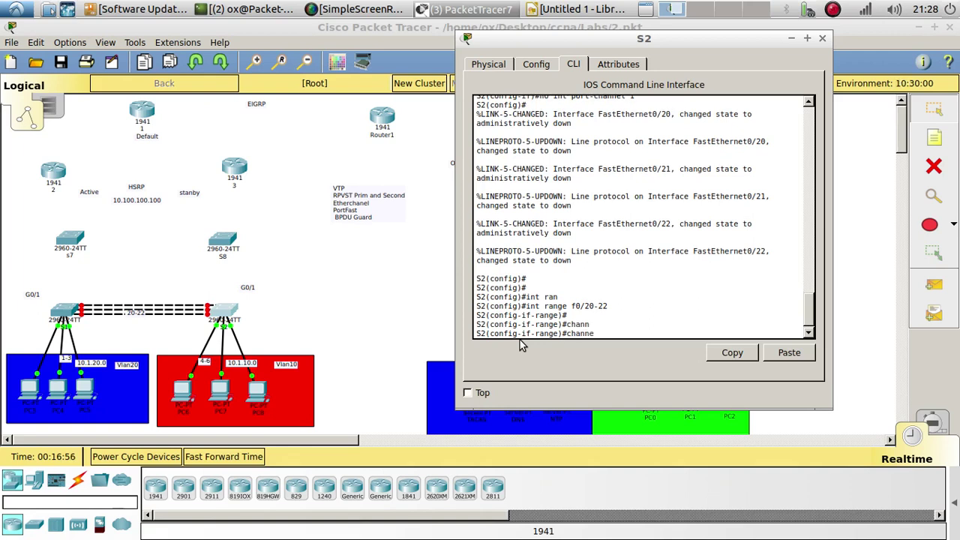
text(el-grou)
key(Tab)
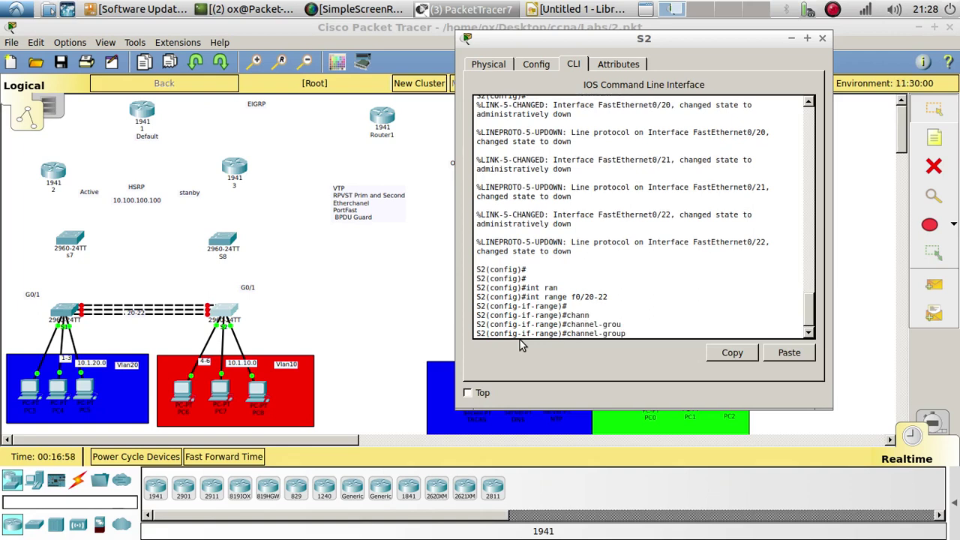
text(1 mo)
key(Tab)
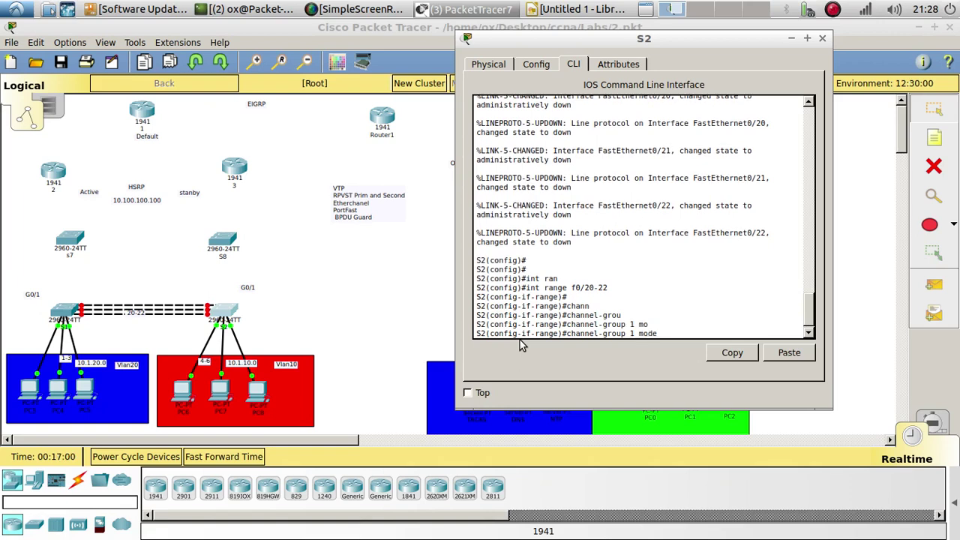
text(?)
- Run no channel-group 1 mode active on ports f0/20-22 of S2
text(a)
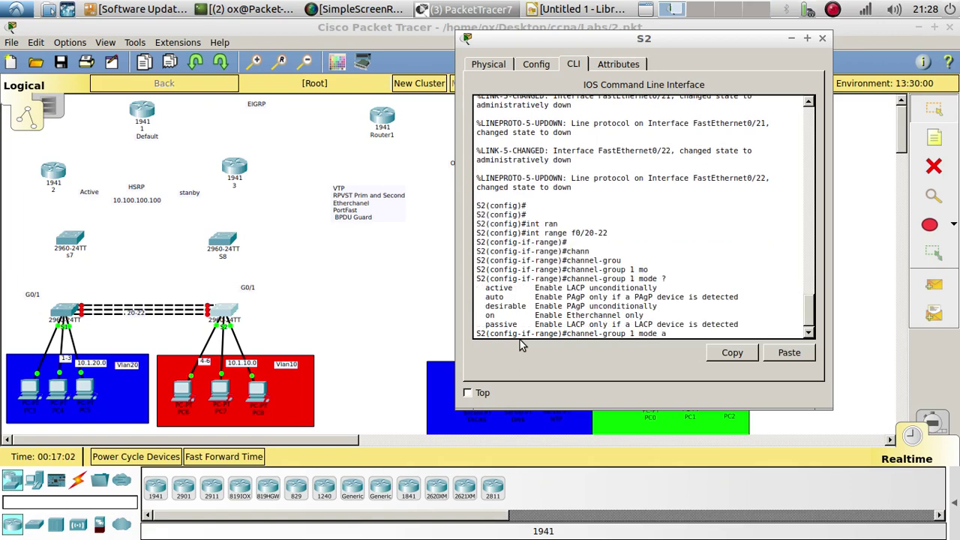
key(Tab)
text(ci)
key(Tab)
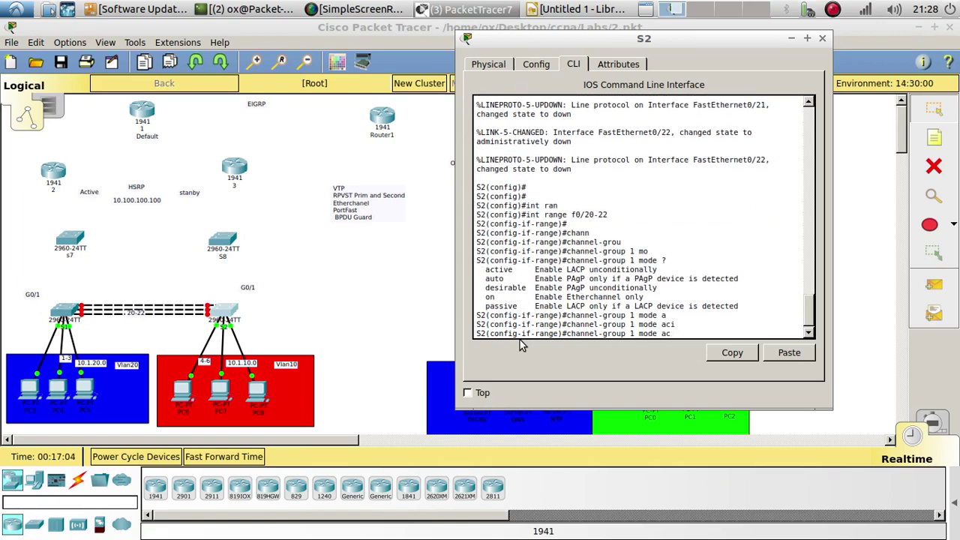
text(t)
key(Tab)
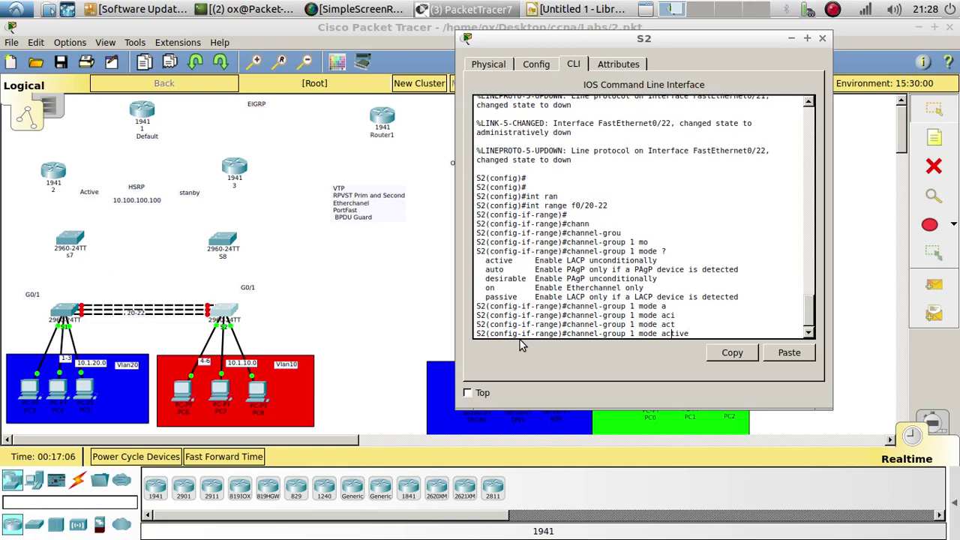
key(Home)
text(no)
key(Return)
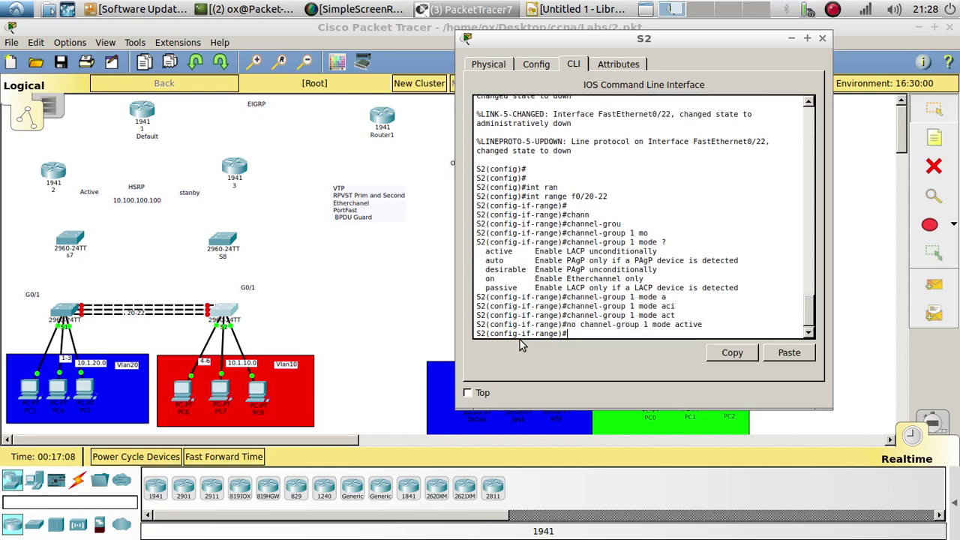
key(Return)
- Assign ports f0/20-22 of S2 to the EtherChannel with channel-group 1 mode passive
key(Up)
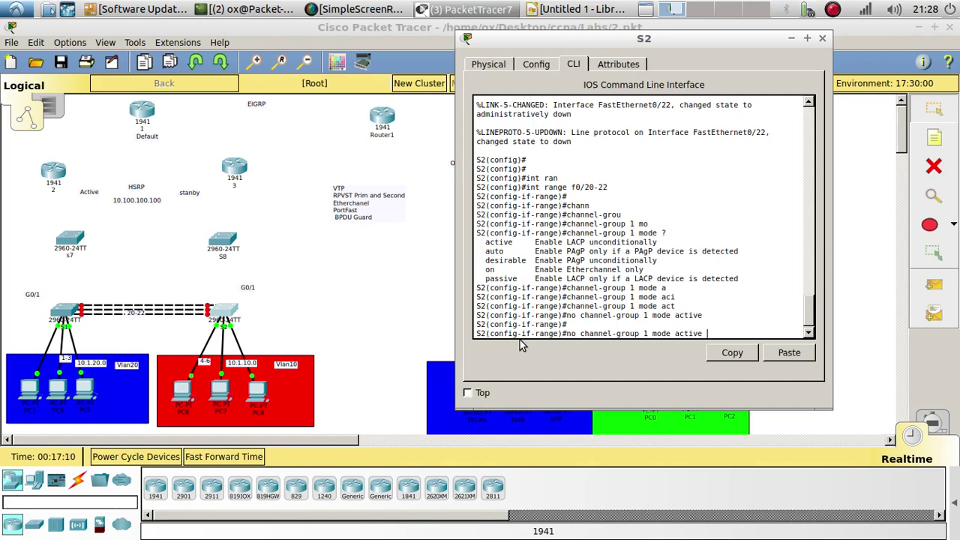
key(Left)
key(Left)
key(Left)
key(Left)
key(ctrl+a)
key(Delete)
key(Delete)
key(Delete)
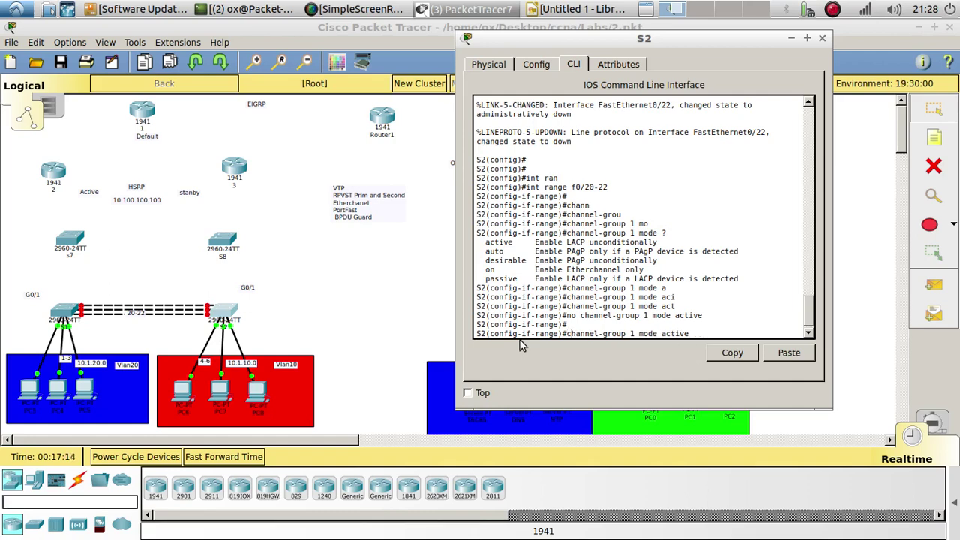
key(ctrl+e)
key(BackSpace)
key(BackSpace)
key(BackSpace)
key(BackSpace)
key(BackSpace)
text(ps)
key(Tab)
key(BackSpace)
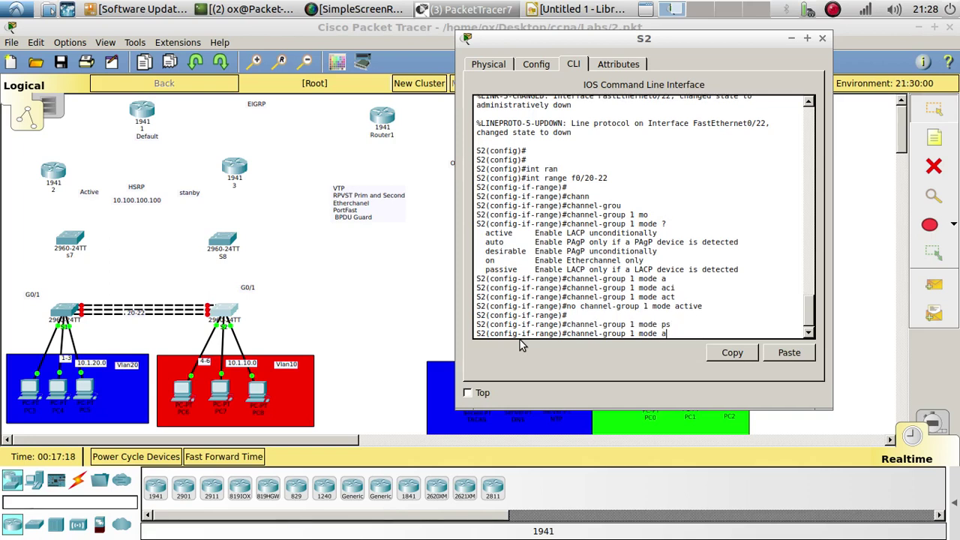
text(a)
key(Tab)
key(Return)
key(Return)
key(Return)
key(Return)
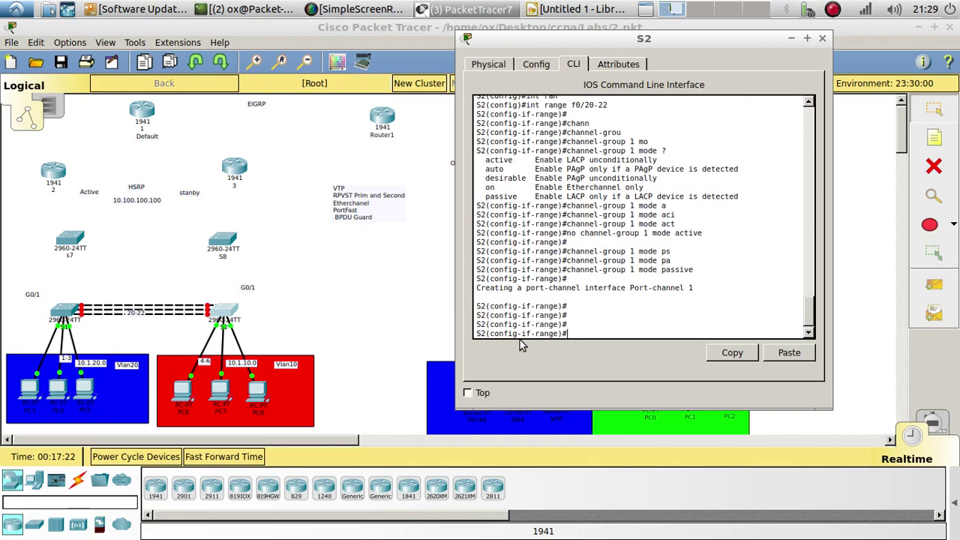
- Exit the port range and enter interface configuration for port-channel 1 on S2
text(exi)
key(Tab)
key(Return)
key(Return)
key(Return)
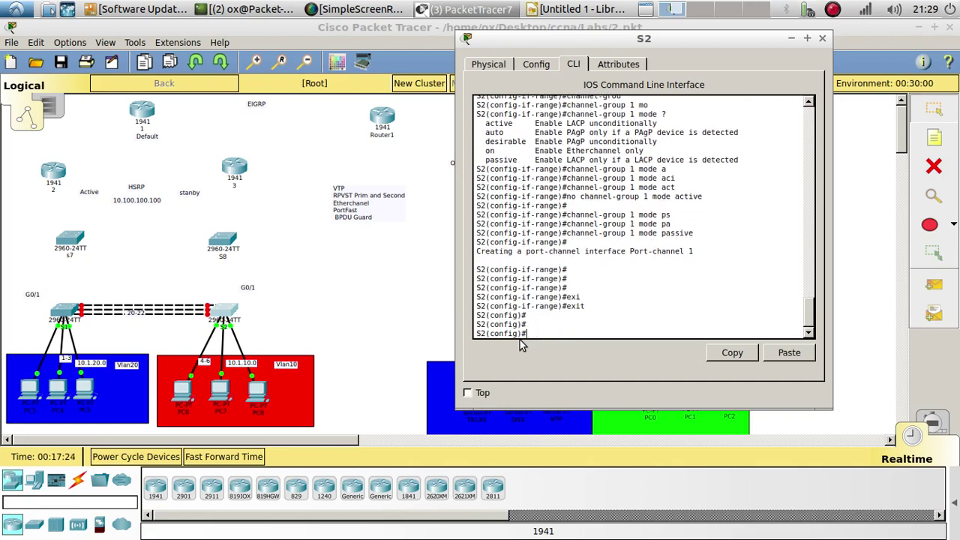
text(int po)
key(Tab)
text(1)
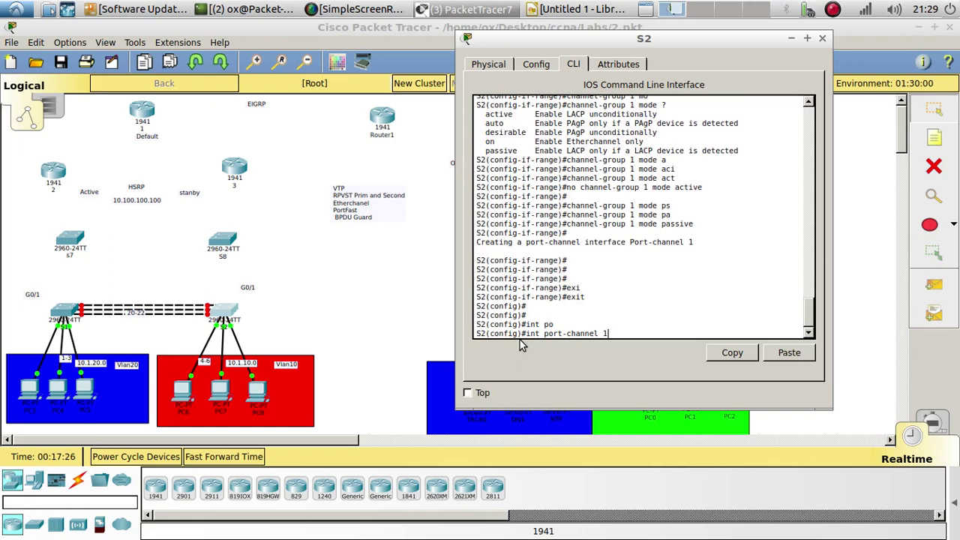
text( n)
key(BackSpace)
key(Return)
key(Return)
key(Return)
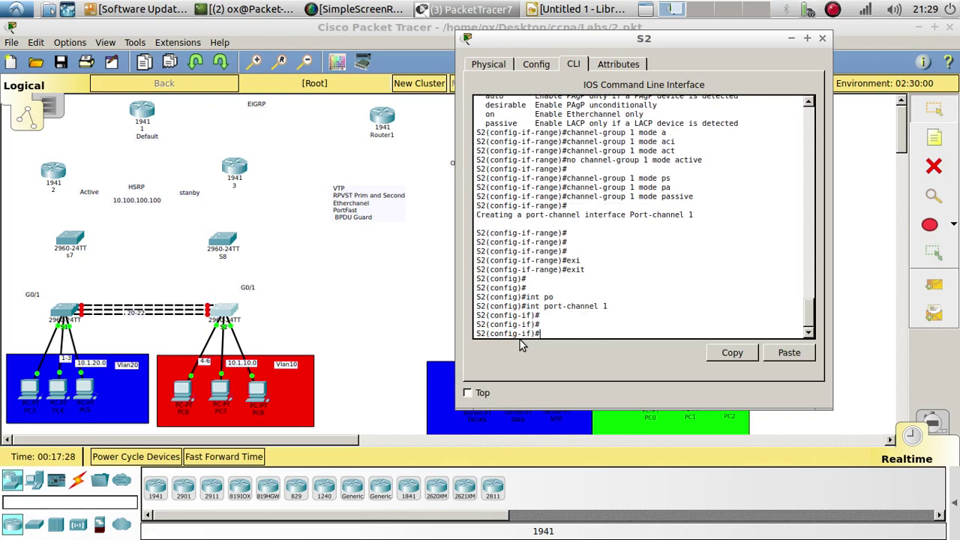
- Run no shutdown on S2's port-channel 1 interface
text(no shu)
key(Tab)
key(Return)
key(Return)
key(Return)
key(Return)
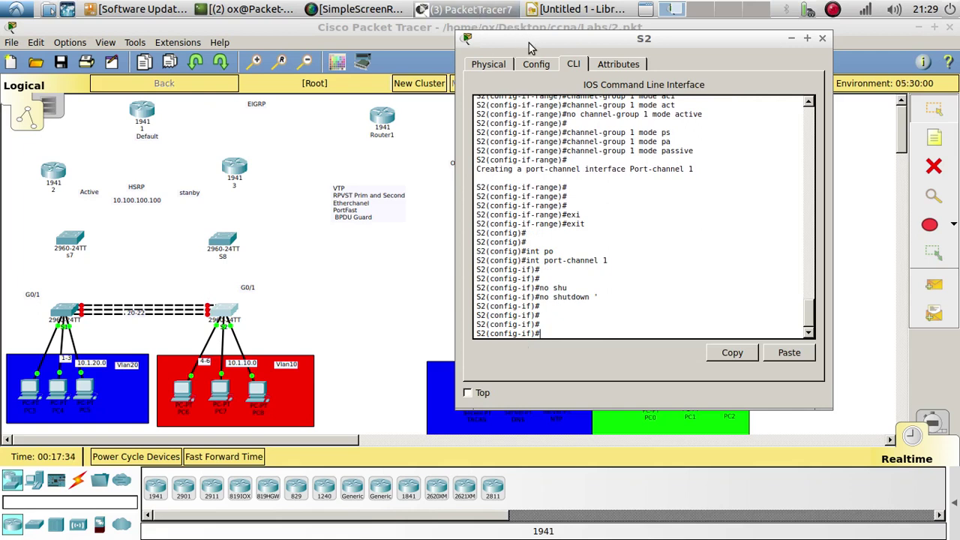
- Review the channel-group mode descriptions in the earlier S2 command output, highlighting the LACP and PAgP options
drag(528, 43, 407, 31)
scroll(544, 249, up, 5)
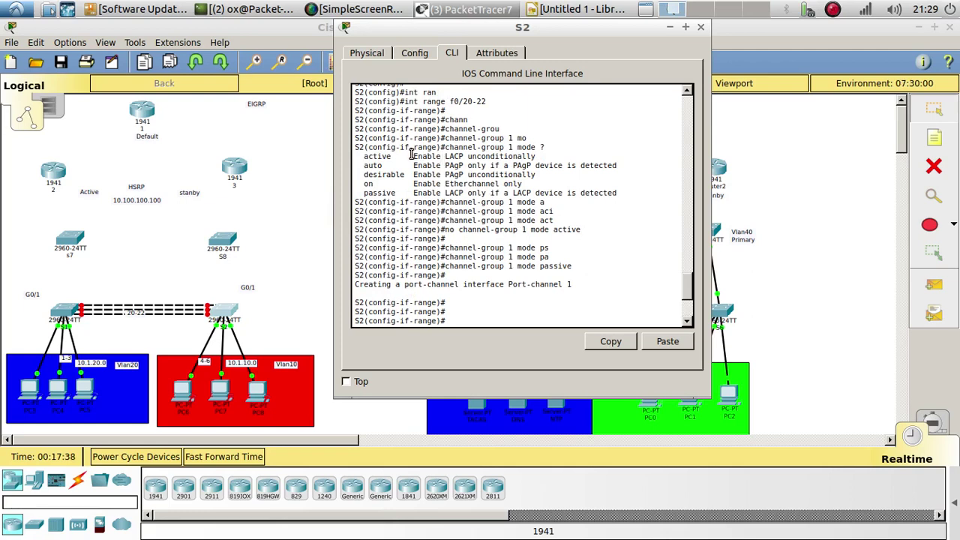
drag(411, 155, 696, 192)
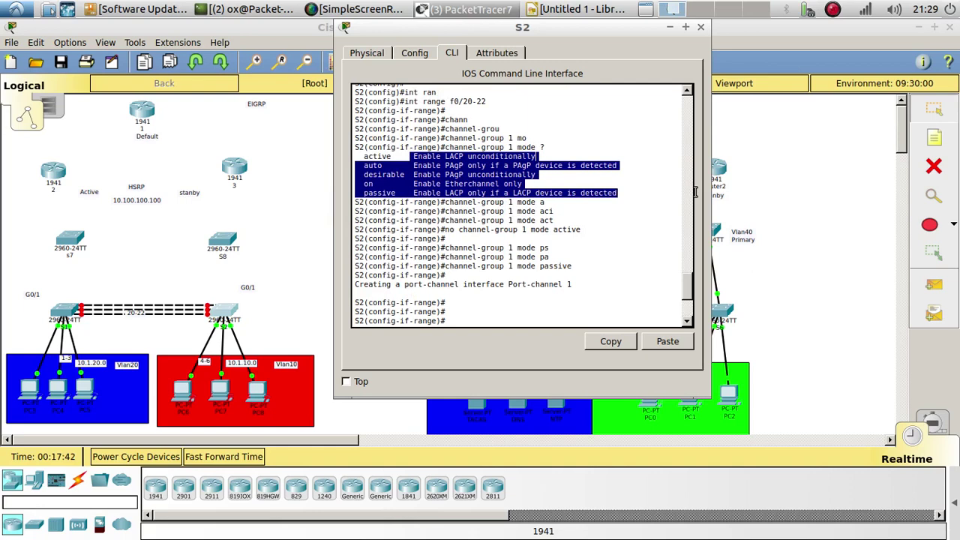
text(exi)
key(Tab)
key(Return)
key(Return)
text(int po)
key(Tab)
text(1)
key(Return)
key(Return)
text(no shu)
key(Tab)
key(Return)
key(Return)
key(Return)
key(Return)
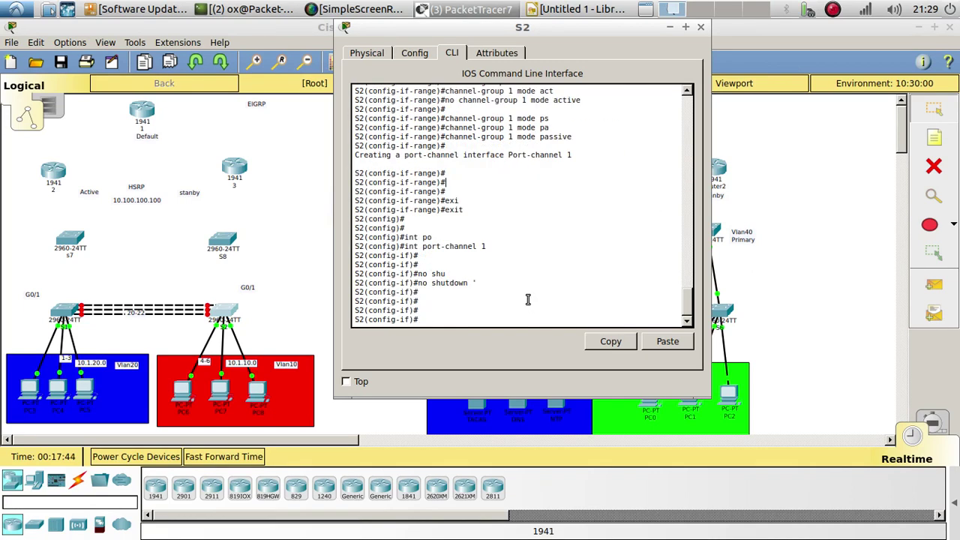
- Recall the int range f0/20-22 command to re-enter configuration of the member ports on S2
key(Up)
key(Up)
key(Up)
key(Up)
key(Up)
key(Up)
key(Up)
key(Up)
key(Up)
key(Up)
key(Up)
key(Up)
key(Return)
key(Return)
key(Return)
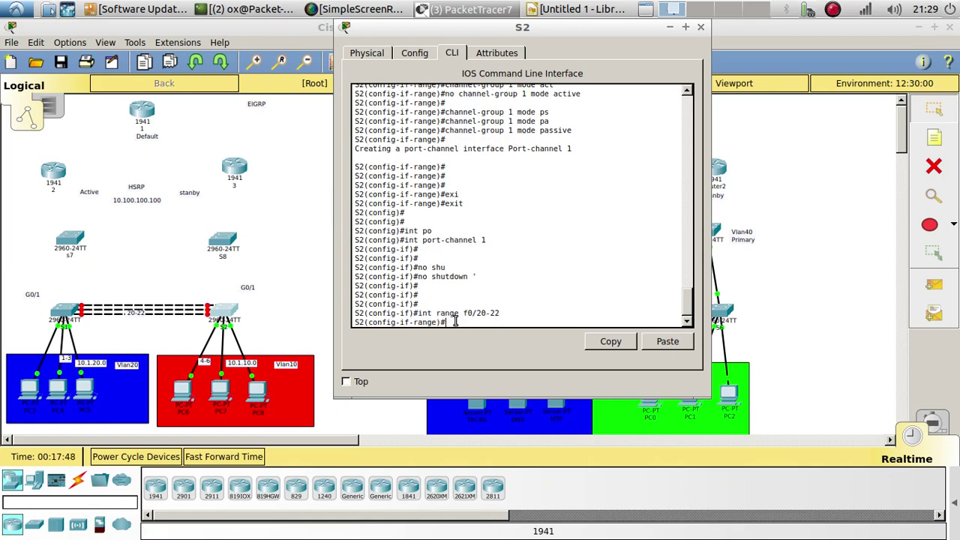
- Enable ports f0/20-22 on S2 with no shutdown
text(no shu)
key(Tab)
key(Return)
key(Return)
key(Return)
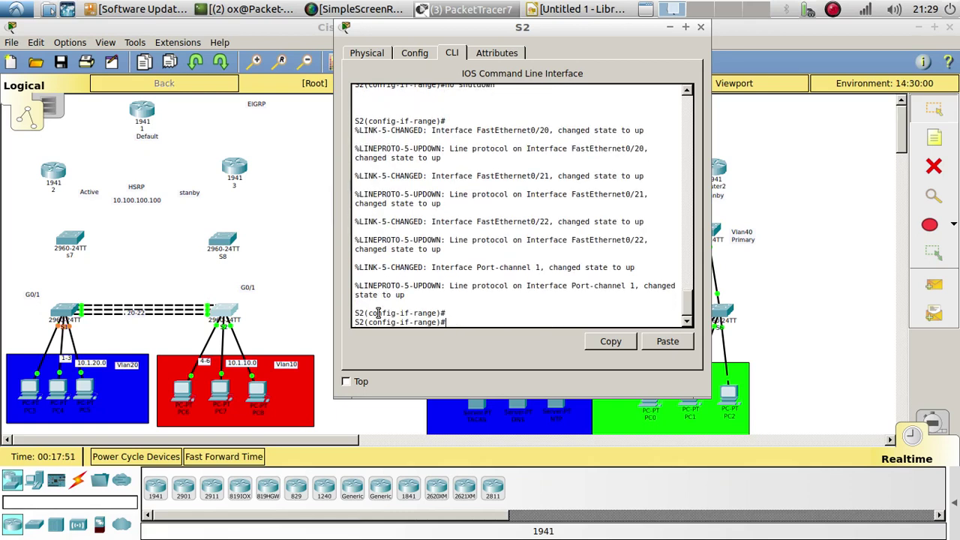
- Return S2 to privileged EXEC mode and run show etherchannel to check the channel group's protocol
text(end)
key(Return)
key(Return)
key(Return)
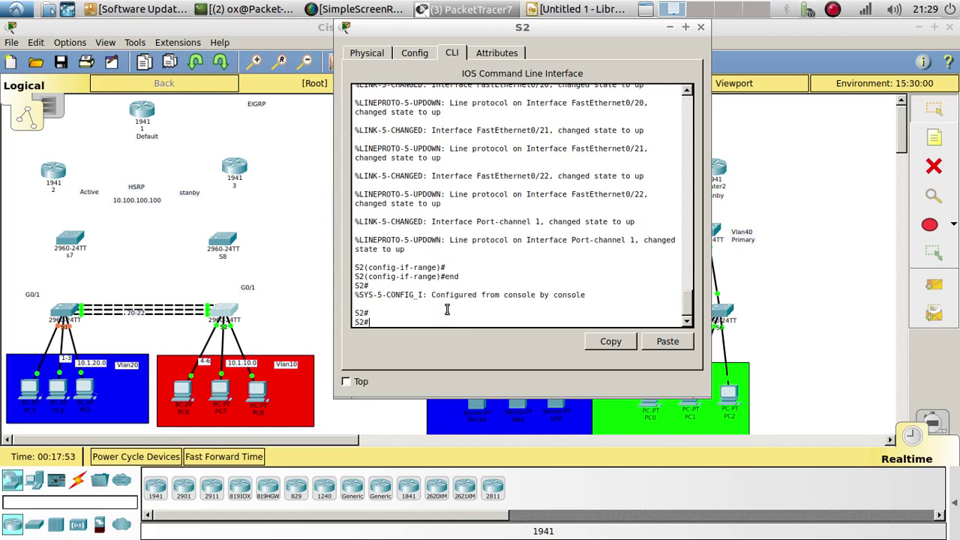
text(show er)
key(BackSpace)
key(Tab)
key(Return)
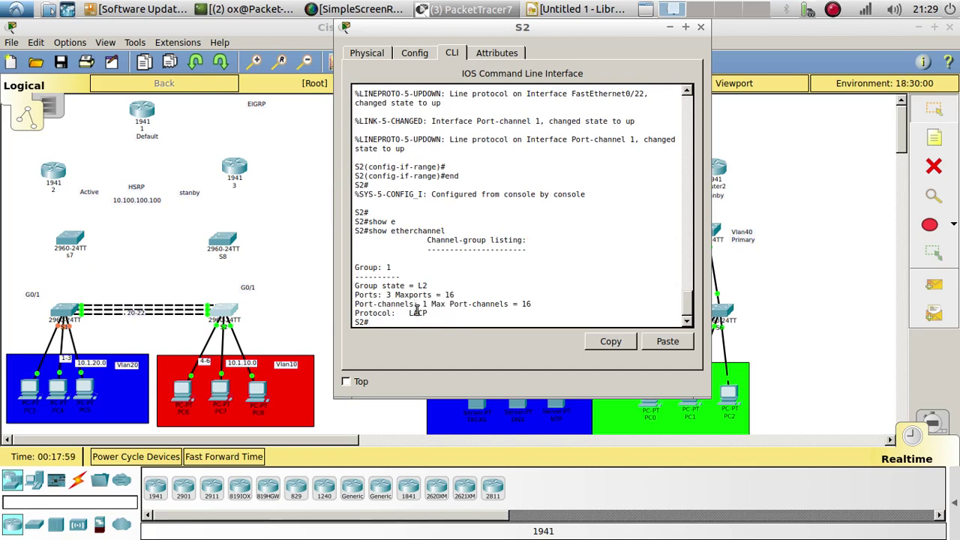
- Highlight the protocol value in S2's show etherchannel output and bring the S2 command line back up
double_click(420, 314)
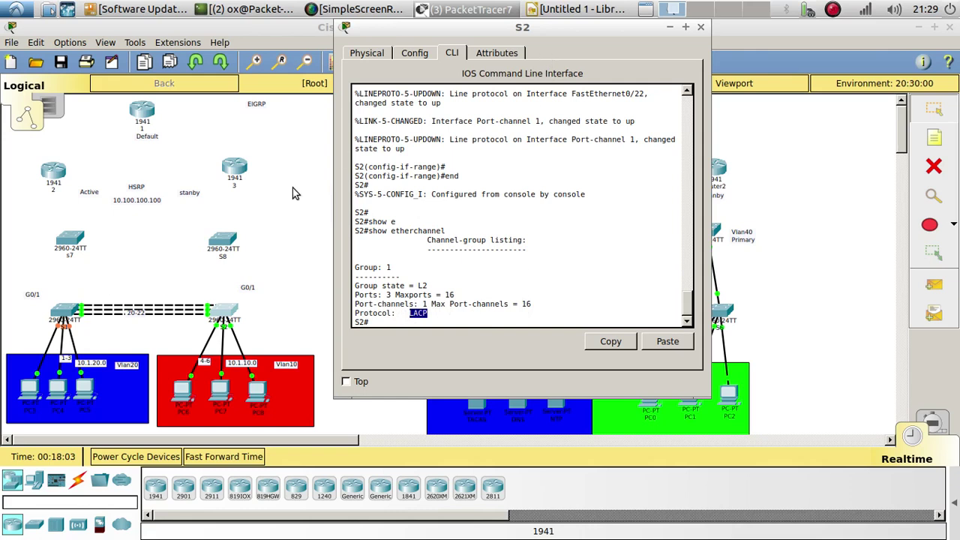
click(77, 283)
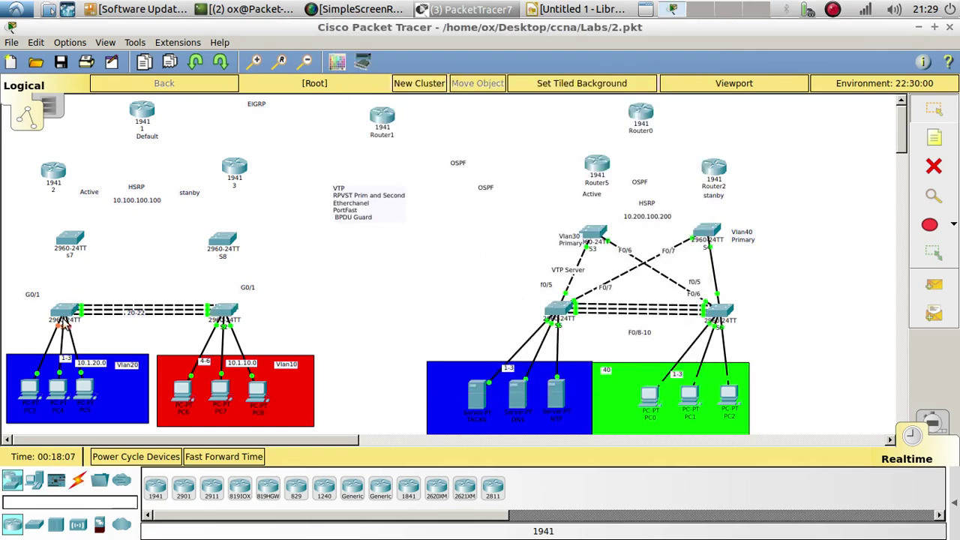
click(222, 318)
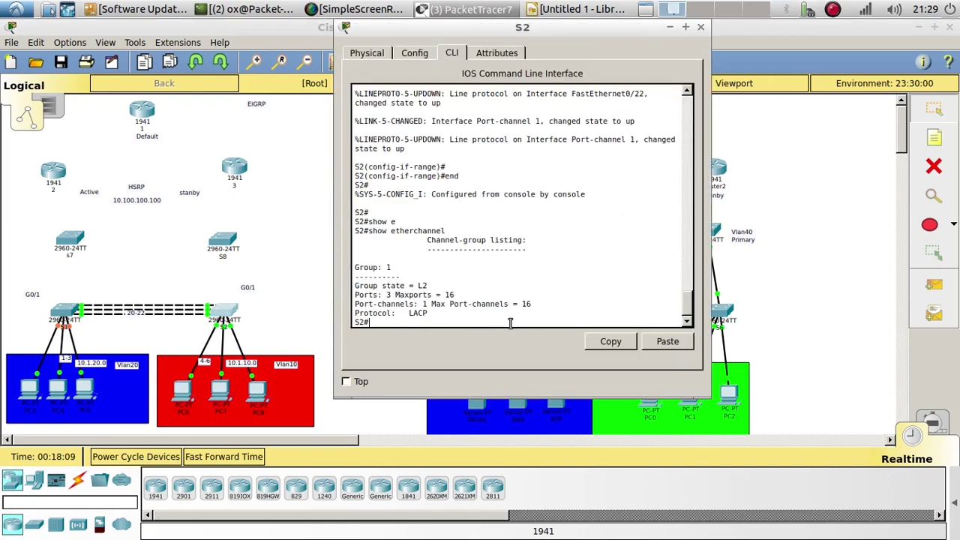
- Display the full VLAN table on S2 with show vlan
text(show vlans)
key(Return)
key(Return)
key(Return)
key(Return)
key(Up)
key(BackSpace)
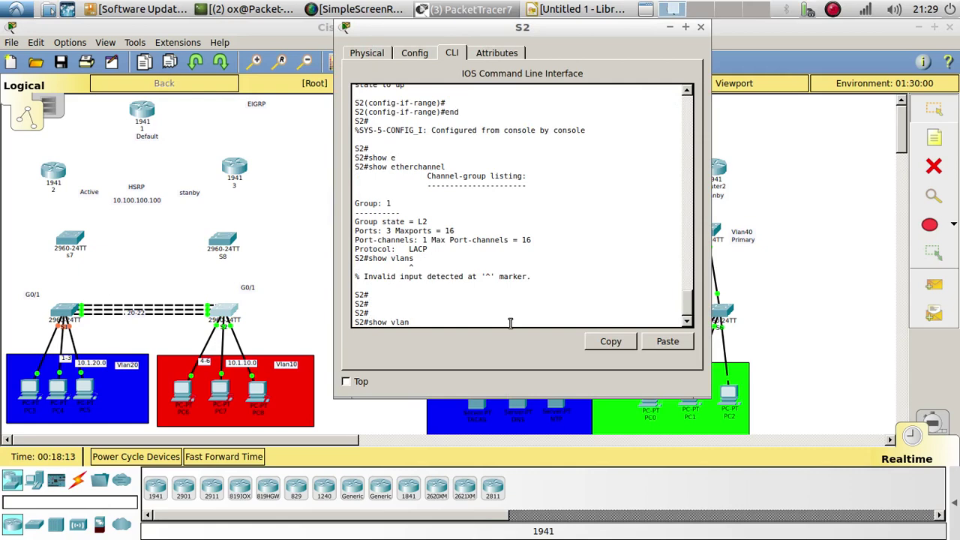
key(Return)
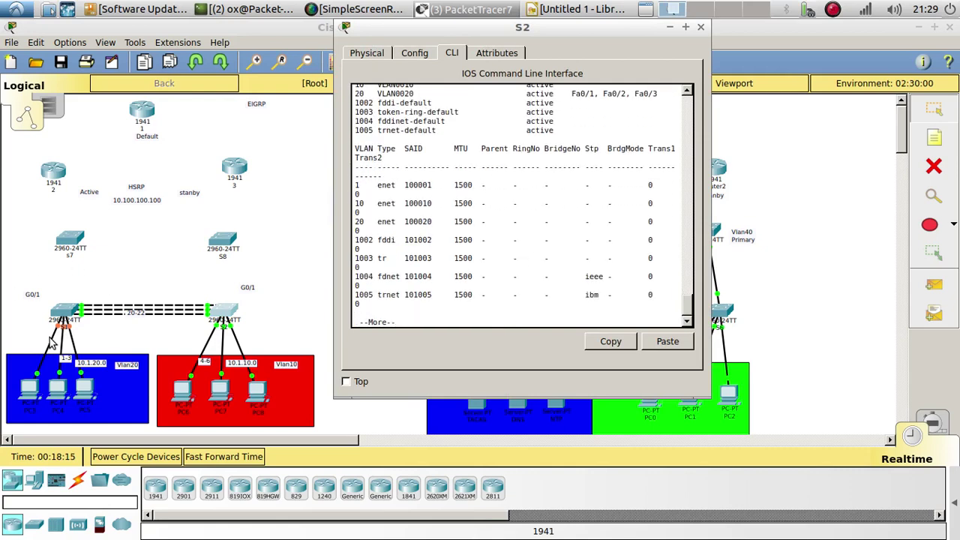
key(space)
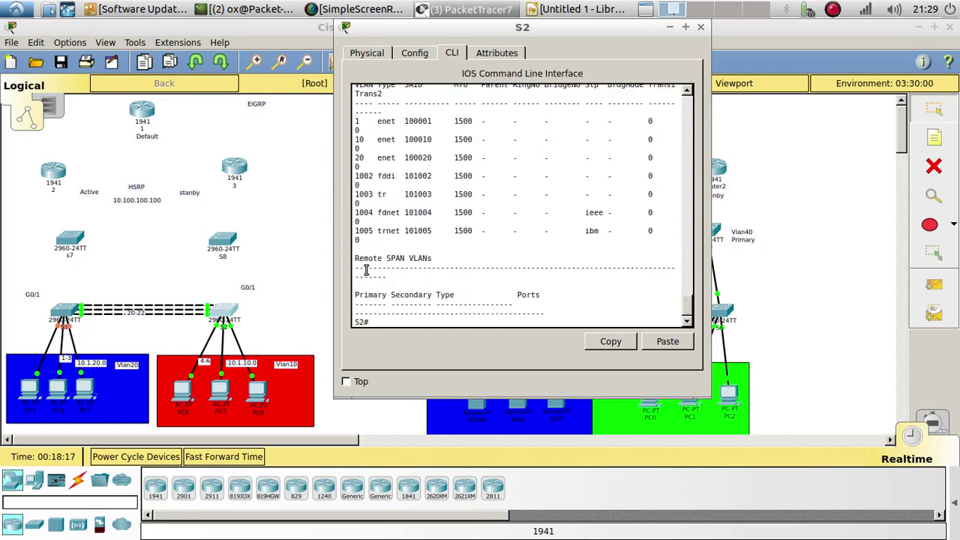
- Run show vtp status on S2 and highlight the VTP operating mode
text(show vt)
key(Tab)
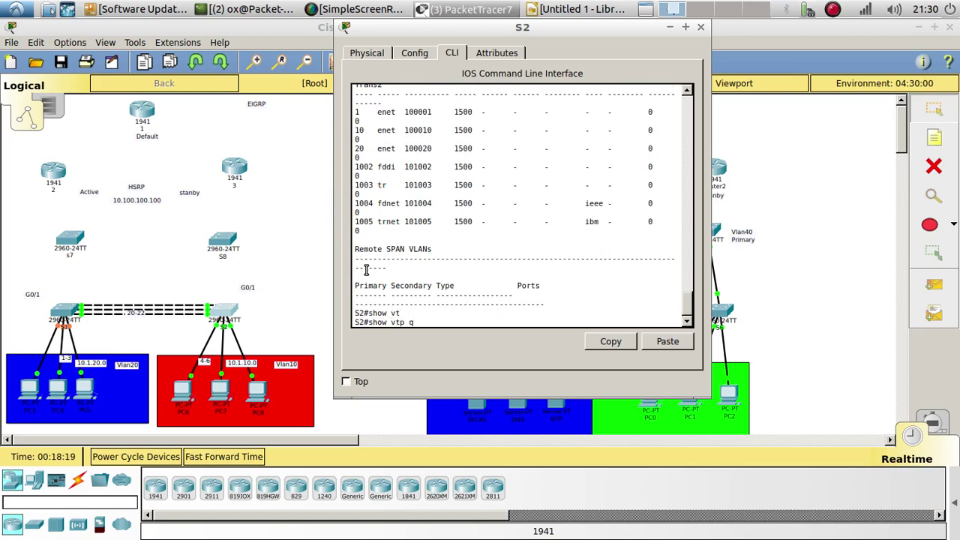
key(Return)
text(show vtp s)
key(Tab)
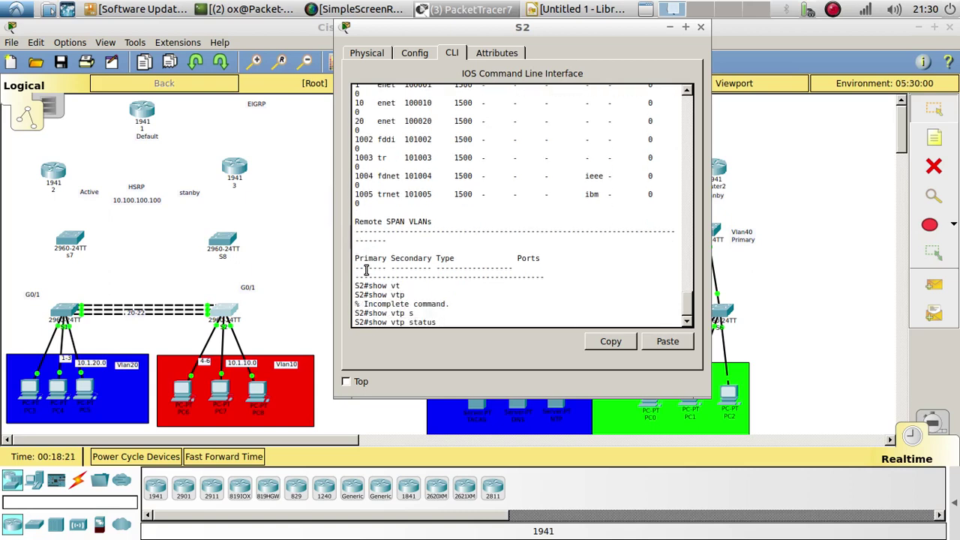
key(Return)
key(Return)
drag(537, 230, 354, 231)
click(479, 308)
double_click(527, 234)
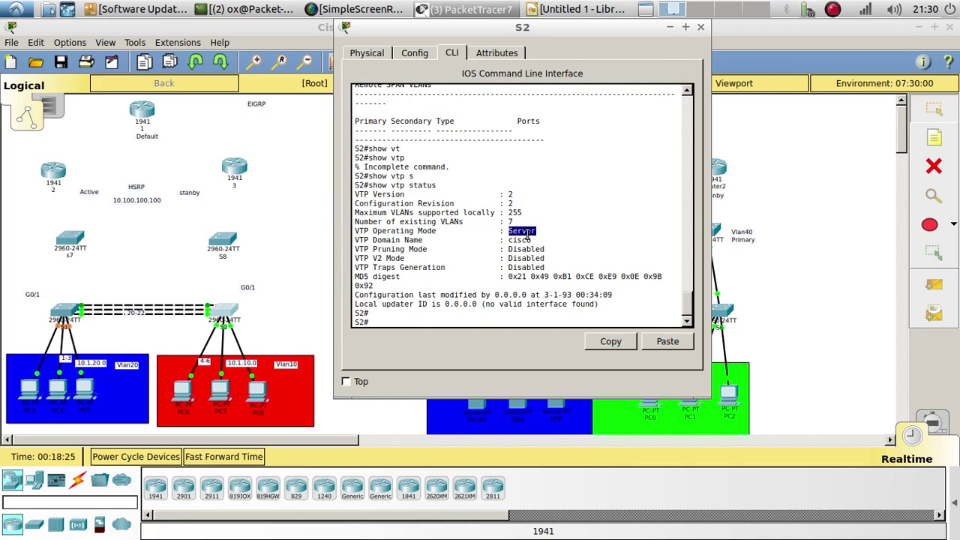
- Enter global configuration mode on S2 with configure terminal
click(454, 316)
text(confi)
key(Tab)
text(t)
key(Tab)
key(Return)
key(Return)
key(Return)
key(Return)
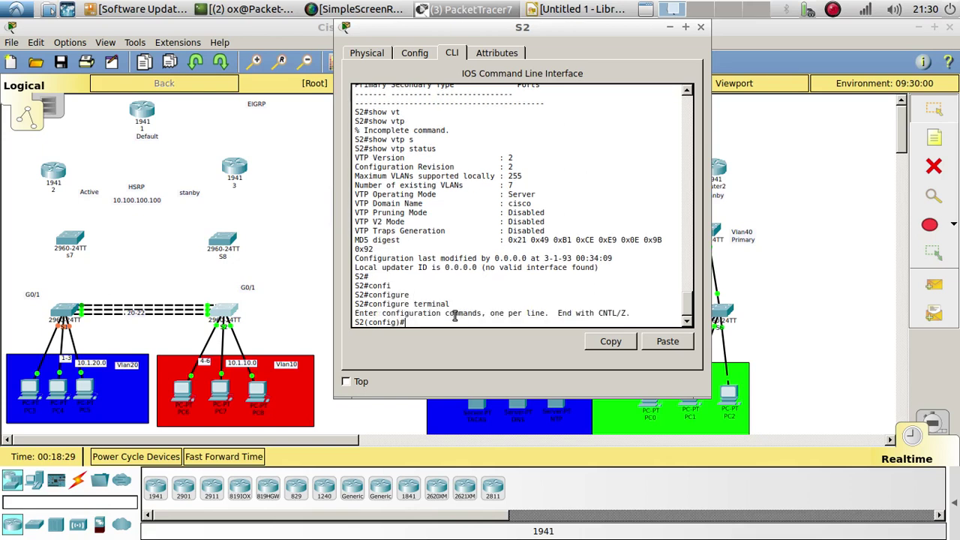
- Set the VTP mode of S2 to client
text(vtp)
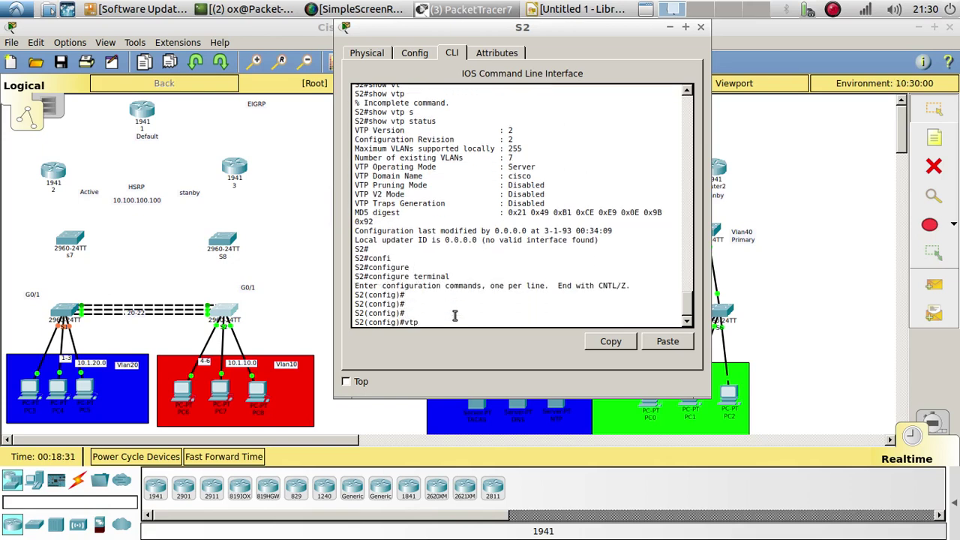
text( mo)
key(Tab)
text(cl)
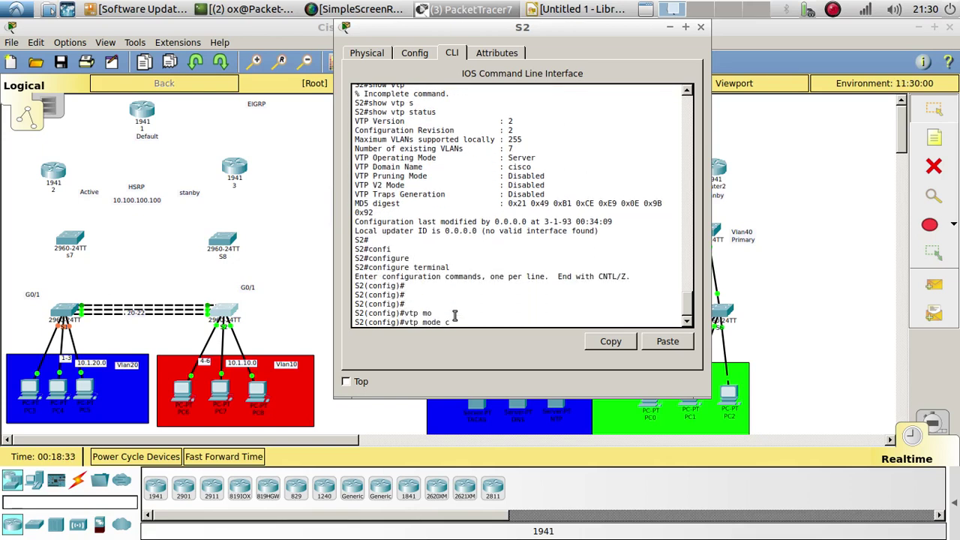
key(Tab)
key(Return)
key(Return)
key(Return)
key(Return)
scroll(454, 315, up, 2)
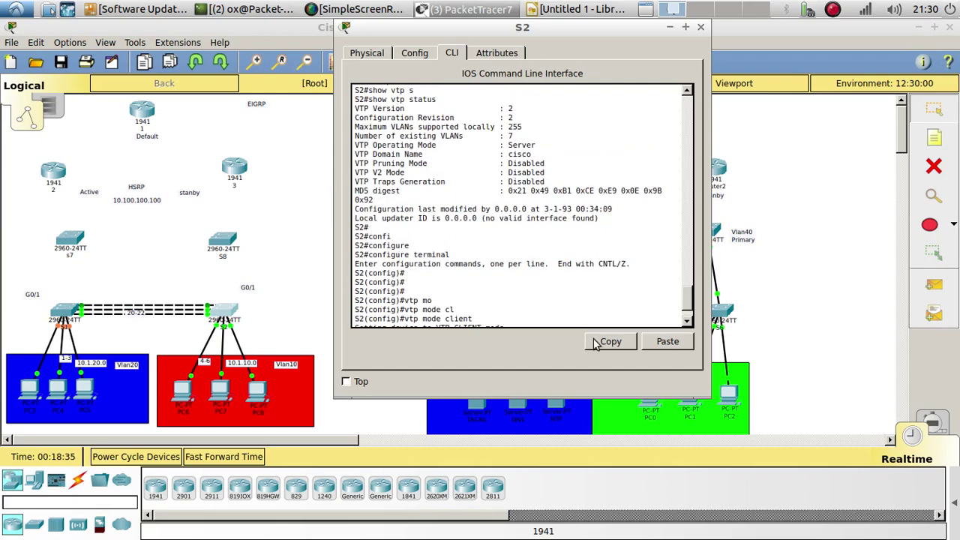
scroll(465, 262, down, 2)
- Open the command line of S1 and run show etherchannel to check the channel group's protocol
click(73, 312)
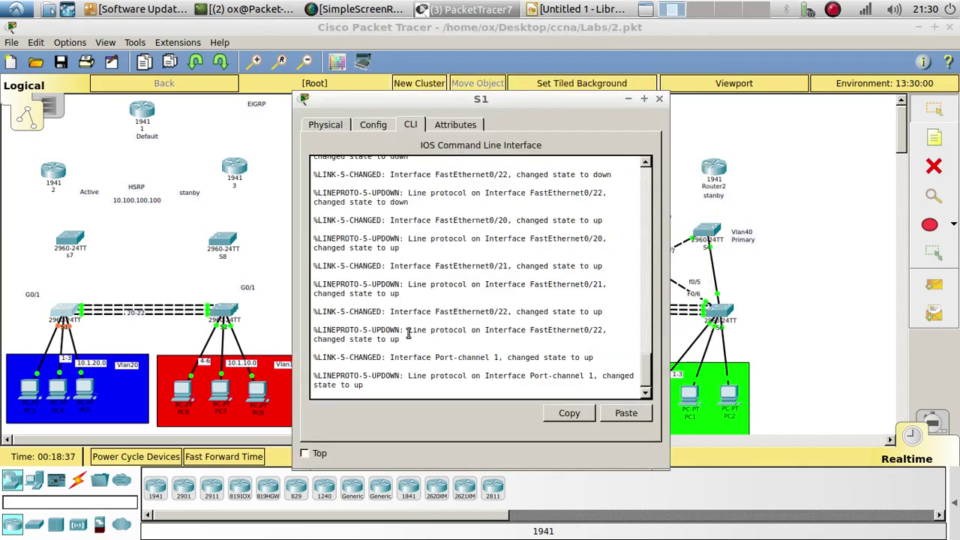
key(Return)
key(Return)
key(Return)
key(Return)
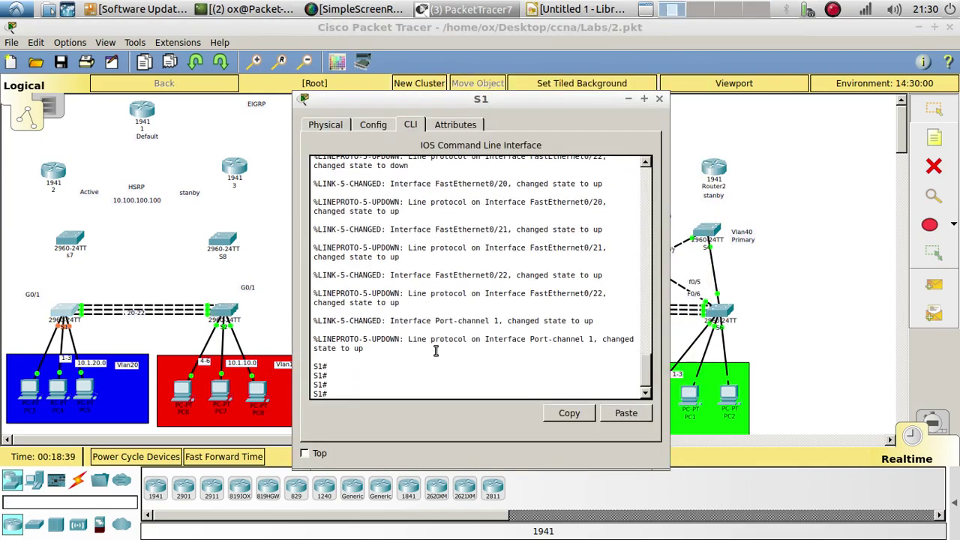
text(show et)
key(Tab)
key(Return)
key(Return)
key(Return)
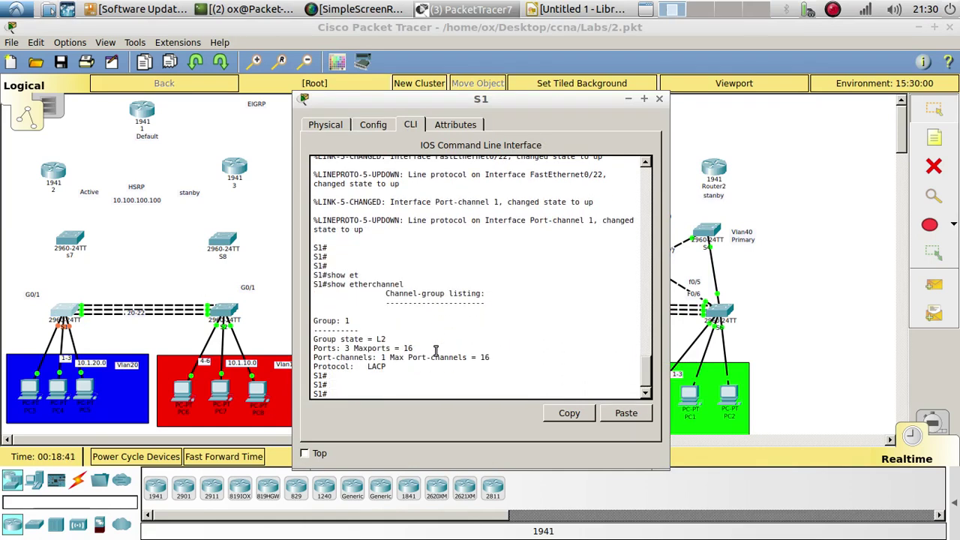
- Display the full VLAN table on S1 with show vlan
text(show bv)
key(BackSpace)
text(vlan)
key(Return)
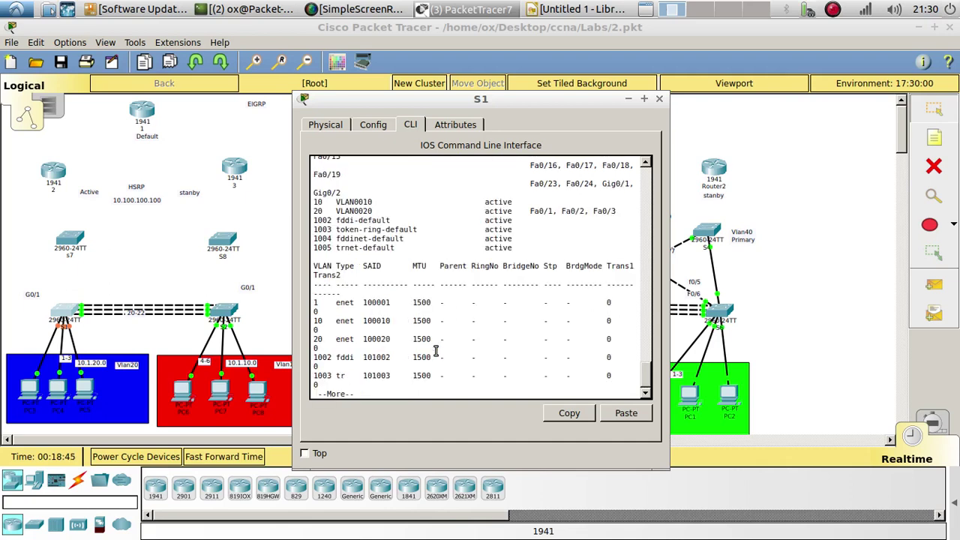
key(space)
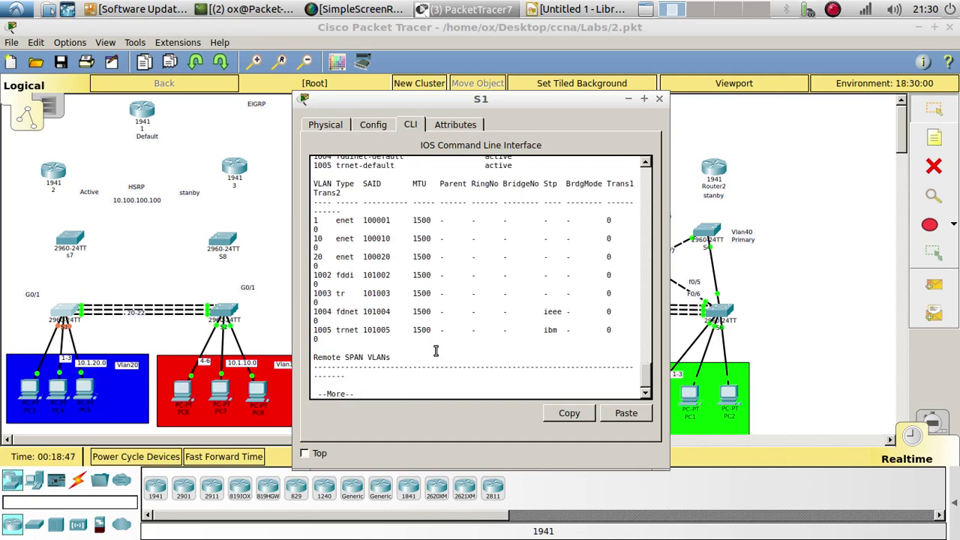
key(Return)
- Run show run on S1 and page down to the Port-channel 1 and first access port sections
text(show ru)
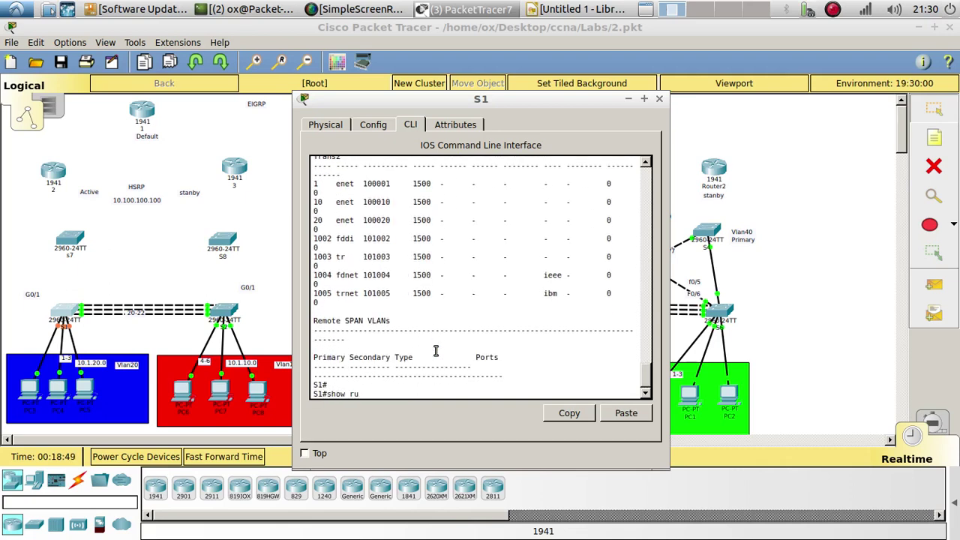
text(n)
key(Return)
key(Return)
key(Return)
key(Return)
key(Return)
key(Return)
key(Return)
key(Return)
key(Return)
key(Return)
key(Return)
key(Return)
key(Return)
key(Return)
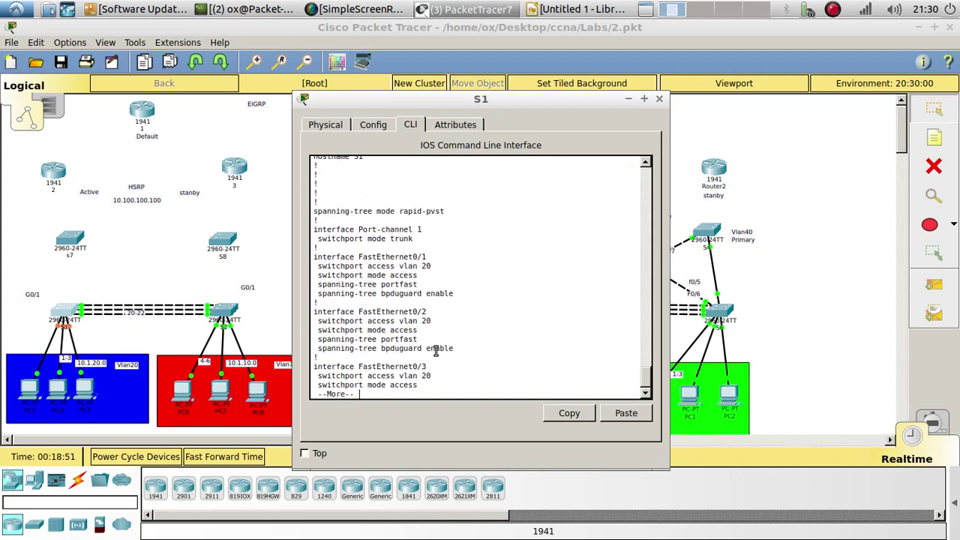
- Highlight the Port-channel 1 trunk settings in S1's running configuration and copy the line "interface Port-channel 1"
drag(432, 230, 318, 231)
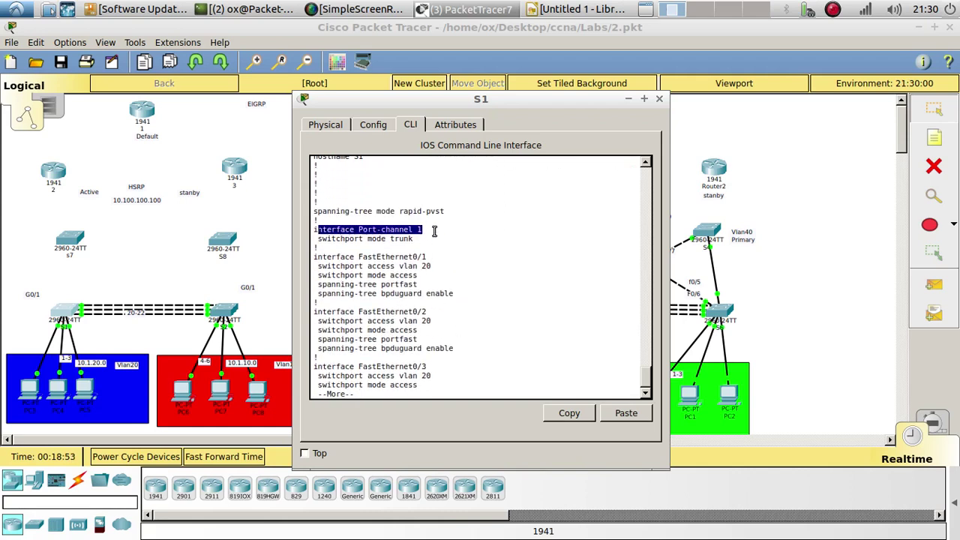
drag(414, 239, 313, 240)
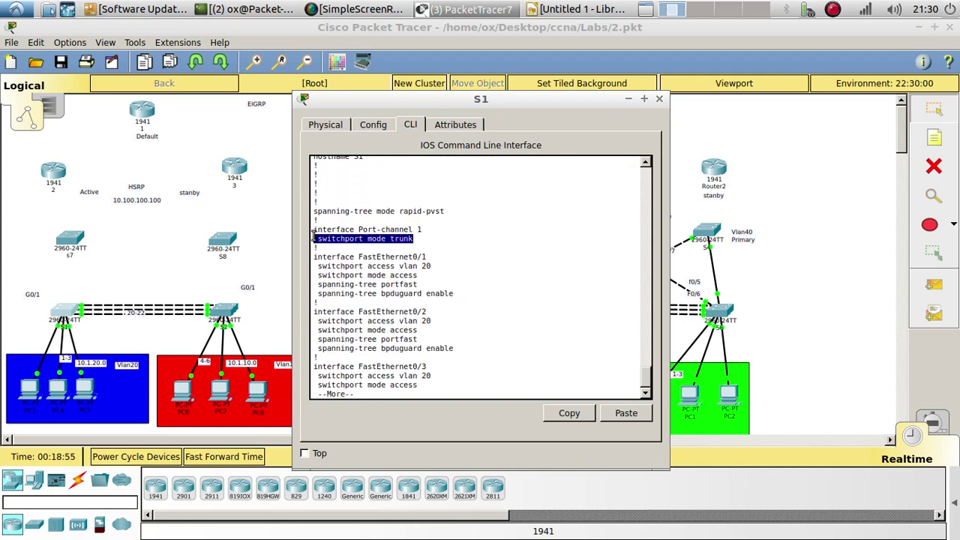
drag(424, 230, 313, 229)
click(566, 413)
- Page through the rest of S1's running configuration until the privileged EXEC prompt returns
click(392, 277)
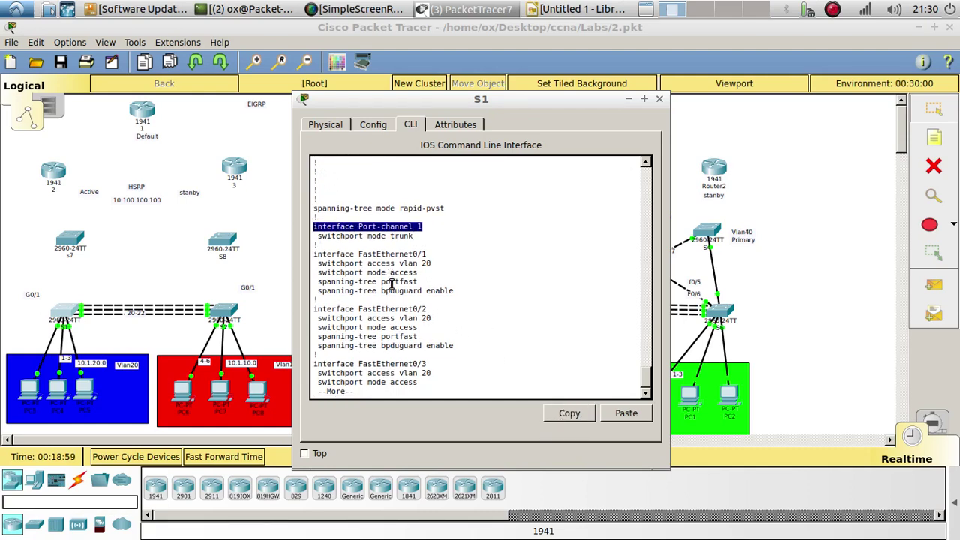
key(Return)
key(Return)
key(Return)
key(Return)
key(Return)
key(Return)
key(Return)
key(Return)
key(Return)
key(Return)
key(Return)
key(Return)
key(Return)
key(Return)
key(Return)
key(Return)
key(Return)
key(Return)
key(Return)
key(Return)
key(Return)
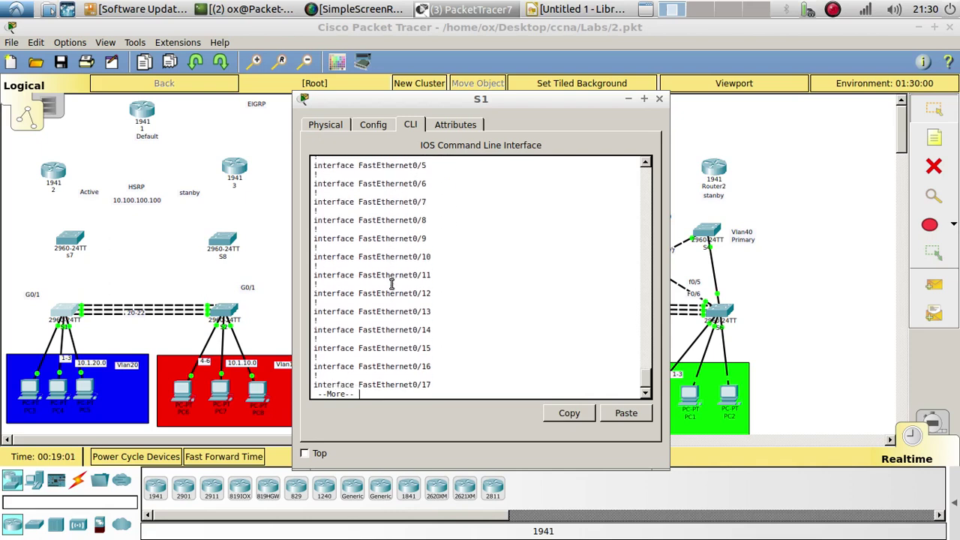
key(Return)
key(Return)
key(Return)
key(Return)
key(Return)
key(Return)
key(Return)
key(Return)
key(Return)
key(Return)
key(Return)
key(Return)
key(Return)
key(Return)
key(Return)
key(Return)
key(Return)
key(Return)
key(Return)
key(Return)
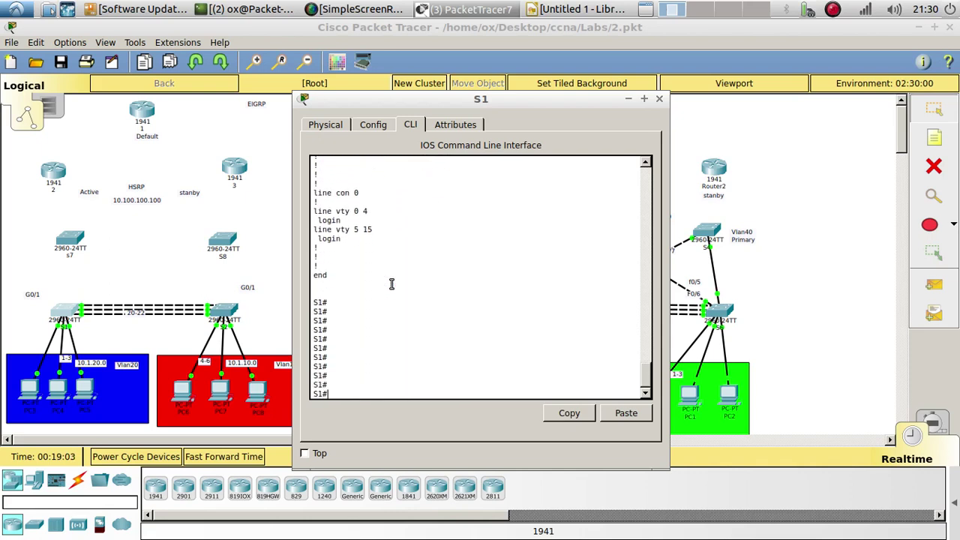
- Enter global configuration mode on S1 with configure terminal
text(confi)
key(Tab)
text(t)
key(Tab)
key(Return)
key(Return)
key(Return)
key(Return)
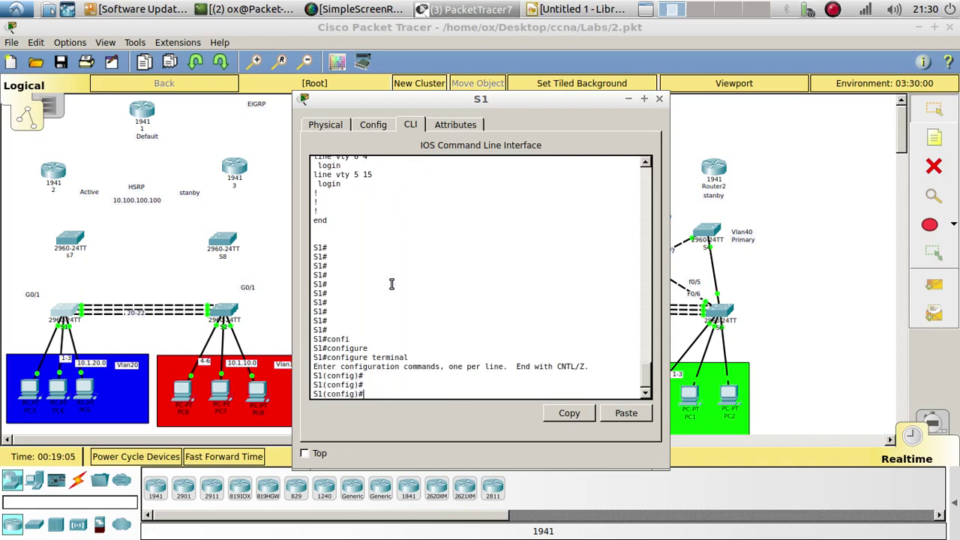
- Paste the copied interface Port-channel 1 command on S1 to enter that interface's configuration
scroll(391, 284, up, 2)
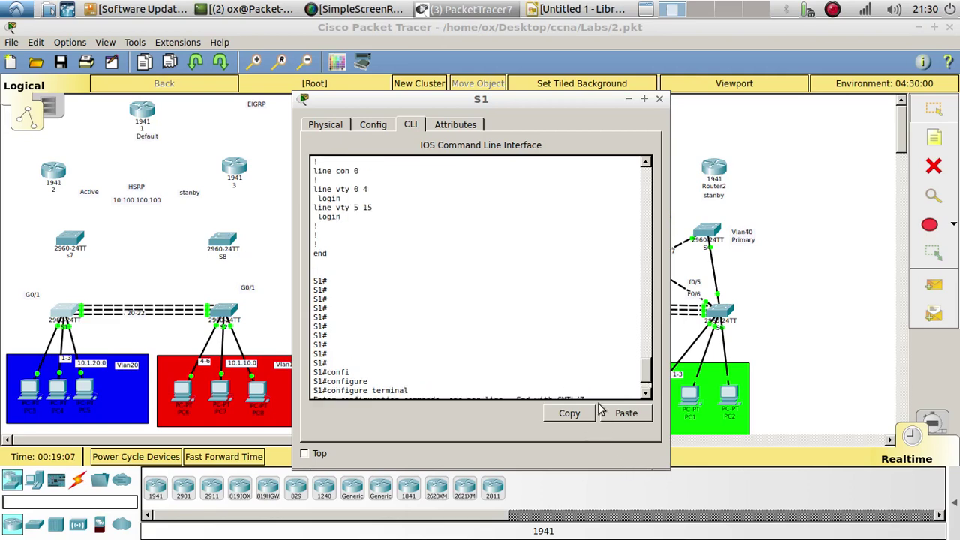
scroll(535, 368, down, 2)
click(625, 413)
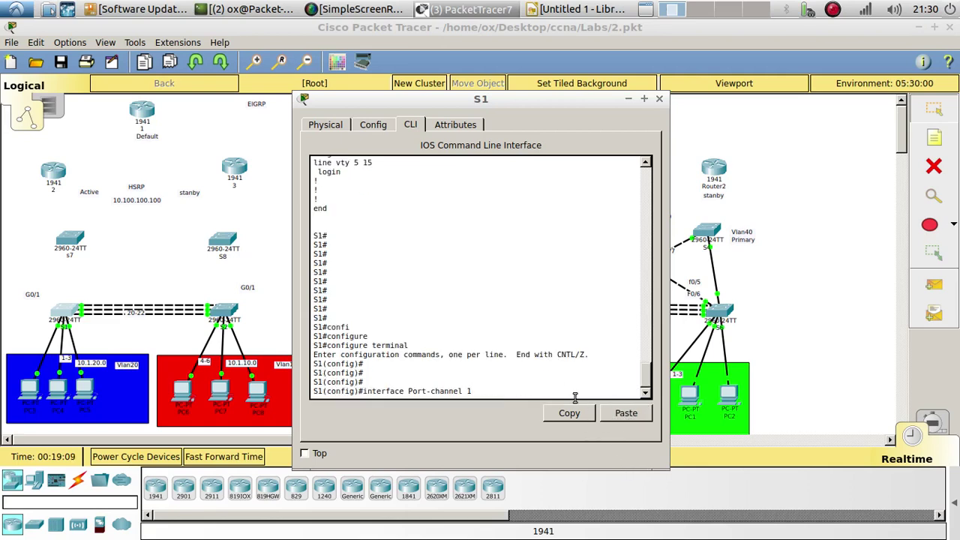
key(Return)
key(Return)
- Set Port-channel 1 on S1 to trunk mode with switchport mode trunk
text(sw)
key(Tab)
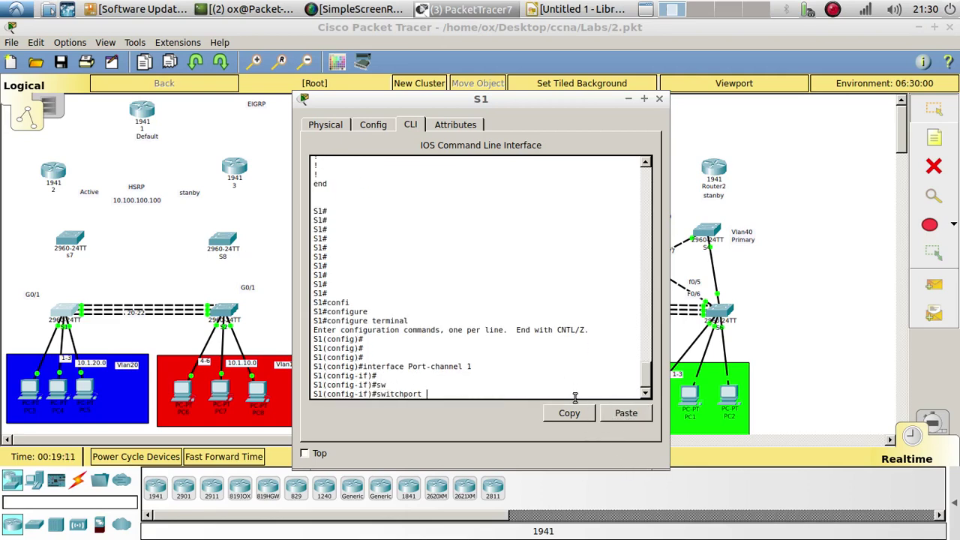
text(mo)
key(Tab)
text(tr)
key(Tab)
key(Return)
key(Return)
- Allow only VLANs 10 and 20 on S1's Port-channel 1 trunk with switchport trunk allowed vlan 10,20
text(swi)
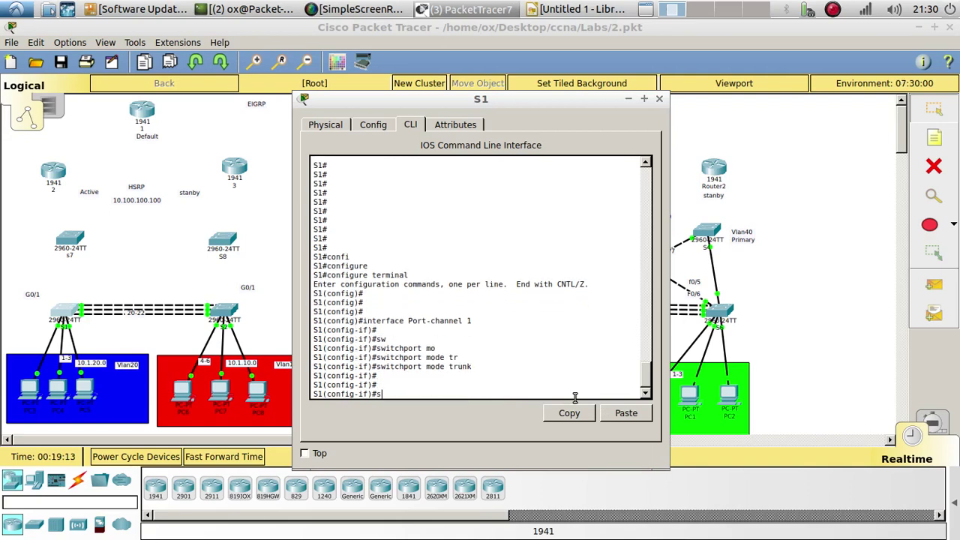
key(Tab)
text(tr)
key(Tab)
text(as)
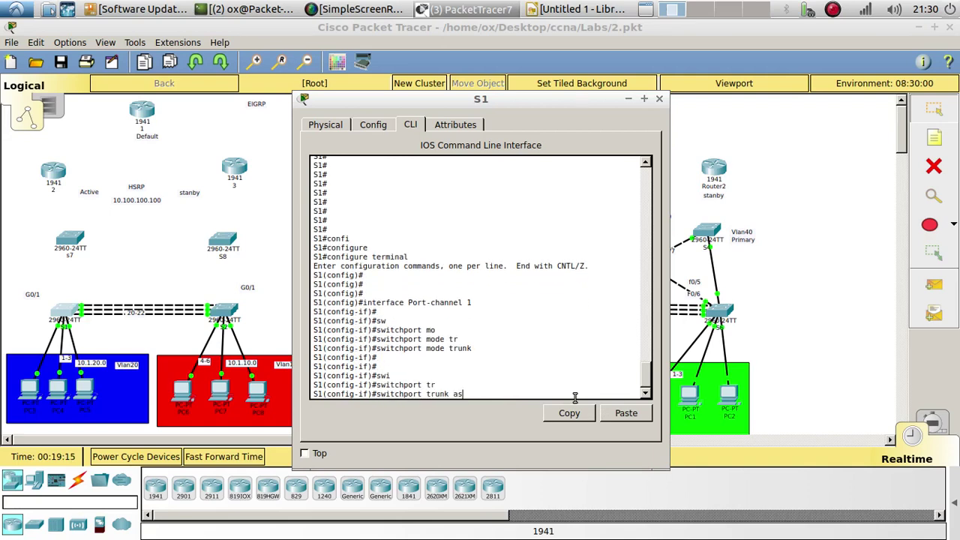
key(Tab)
text(vl)
key(Tab)
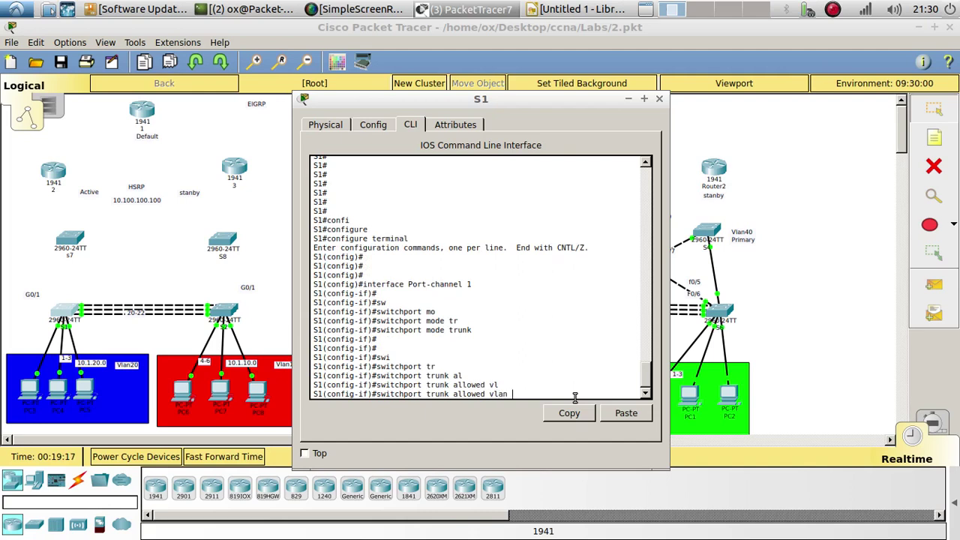
text(10,20)
key(Return)
key(Return)
key(Return)
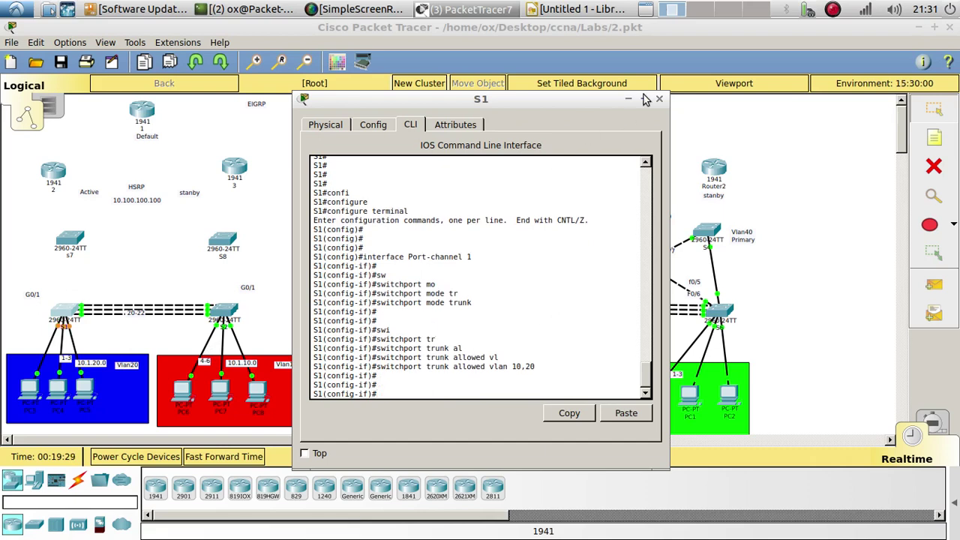
- Display S1's running configuration with do show run and review the Port-channel 1 trunk settings
text(do show run)
key(Return)
key(Return)
key(Return)
key(Return)
key(Return)
key(Return)
key(Return)
key(Return)
key(Return)
key(Return)
key(Return)
key(Return)
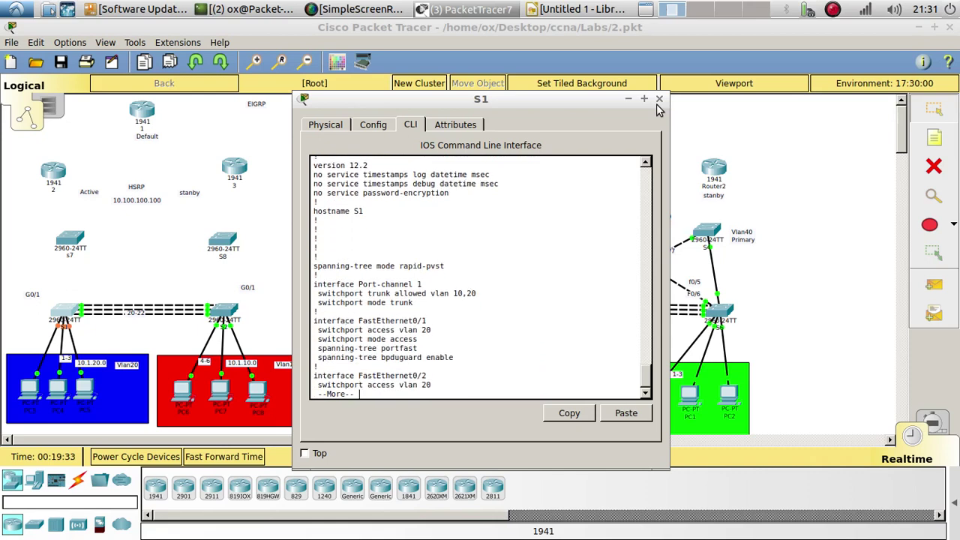
drag(495, 248, 415, 257)
click(415, 257)
click(660, 100)
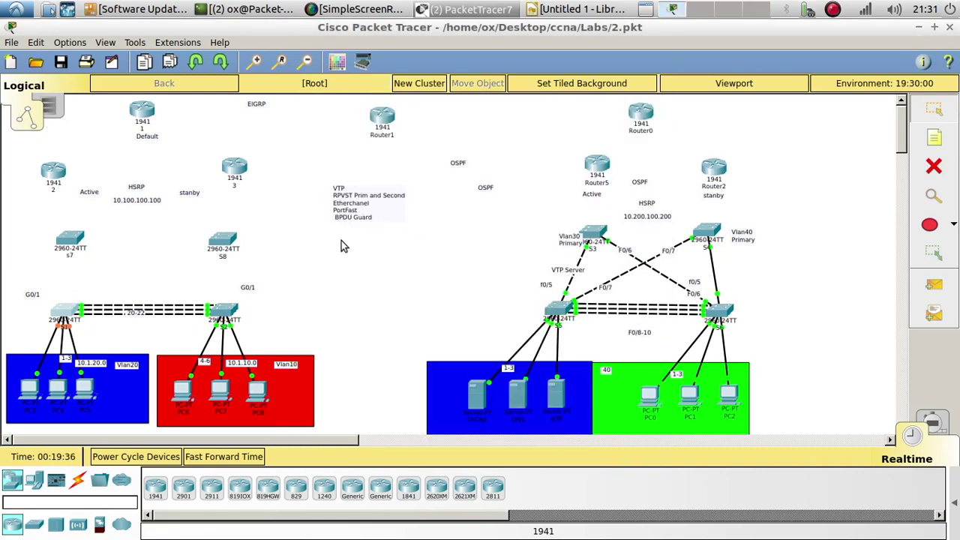
- Open S2's command line and enter interface configuration for port-channel 1
click(218, 315)
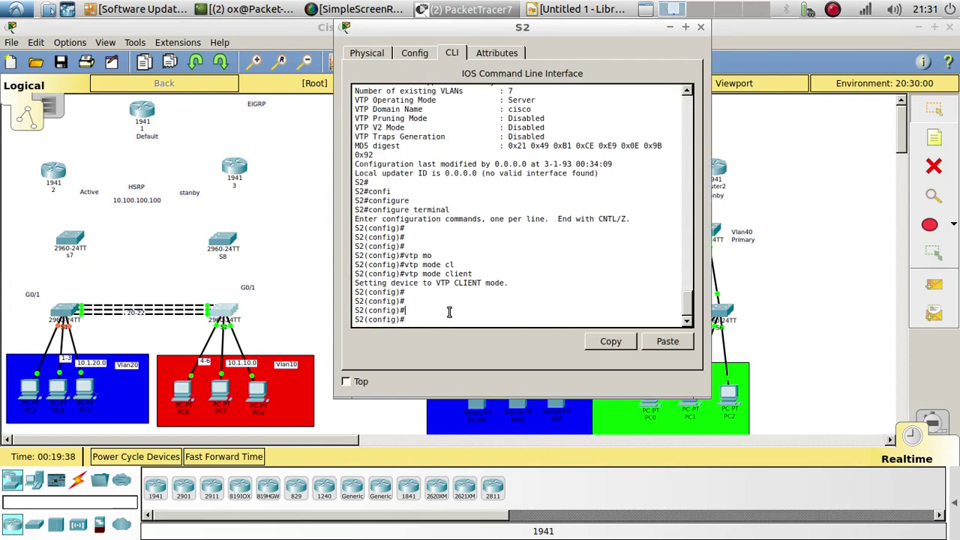
text(v)
text(fi)
key(BackSpace)
key(BackSpace)
key(BackSpace)
text(po)
key(Tab)
text(1)
key(Return)
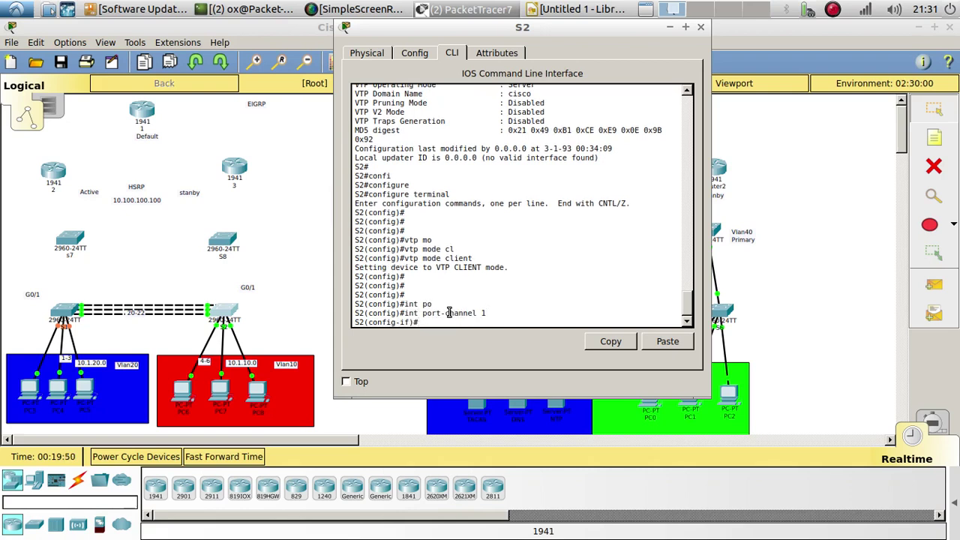
- Set port-channel 1 on S2 to trunk mode with switchport mode trunk
text(swi)
key(Tab)
text(mo)
key(Tab)
text(tr)
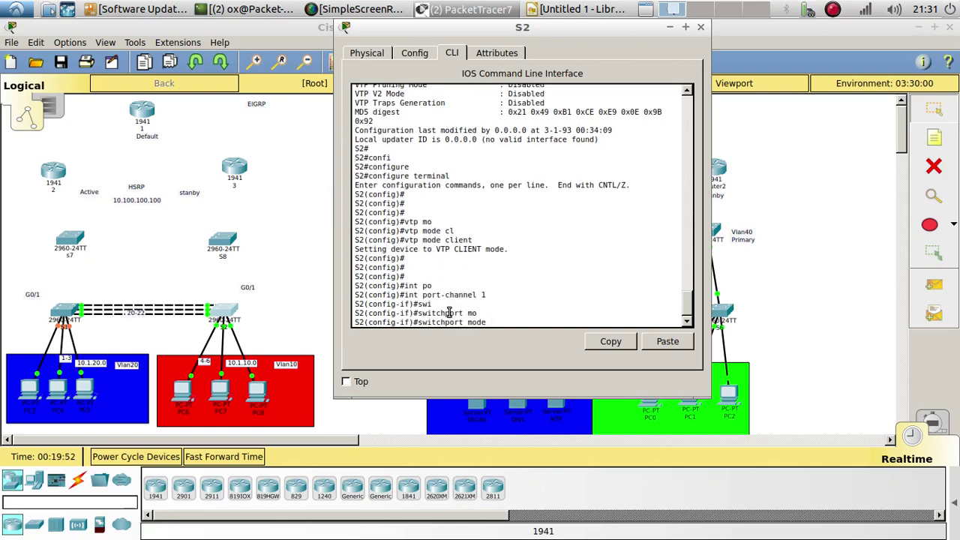
key(Tab)
key(Return)
key(Return)
- Allow only VLANs 10 and 20 on S2's port-channel 1 trunk with switchport trunk allowed vlan 10,20
text(sw)
key(Tab)
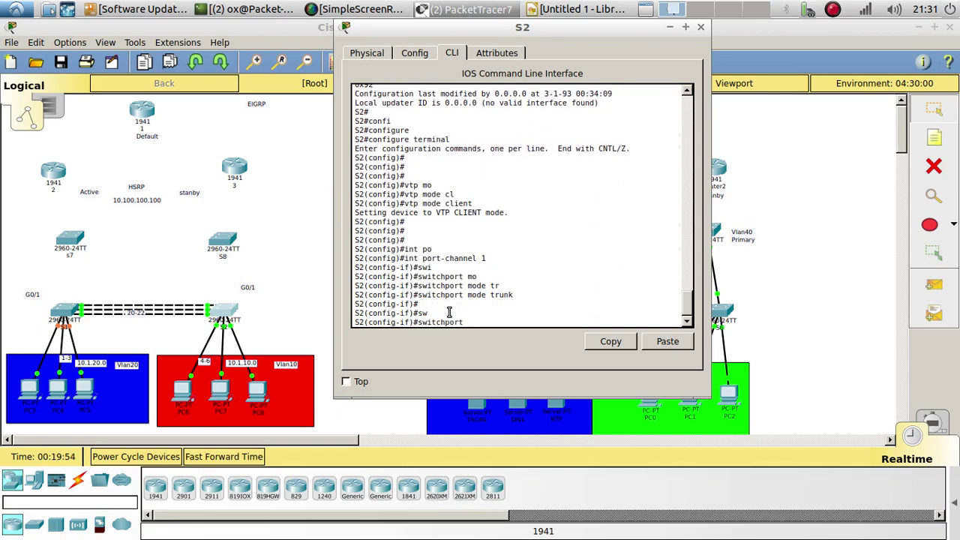
text(tr)
key(Tab)
text(sa)
key(Tab)
key(BackSpace)
key(BackSpace)
text(as)
key(Tab)
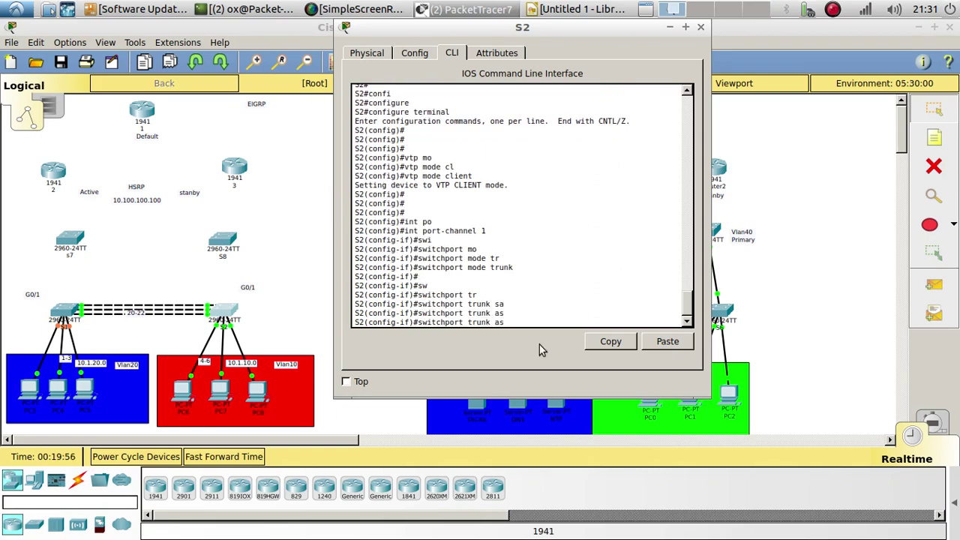
key(BackSpace)
key(Tab)
text(v)
key(Tab)
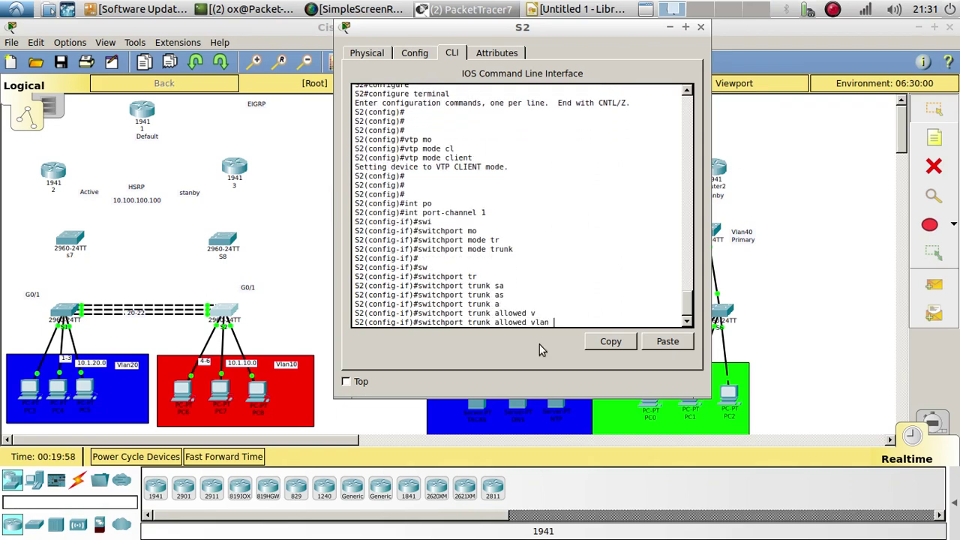
text(10,20)
key(Return)
key(Return)
key(Return)
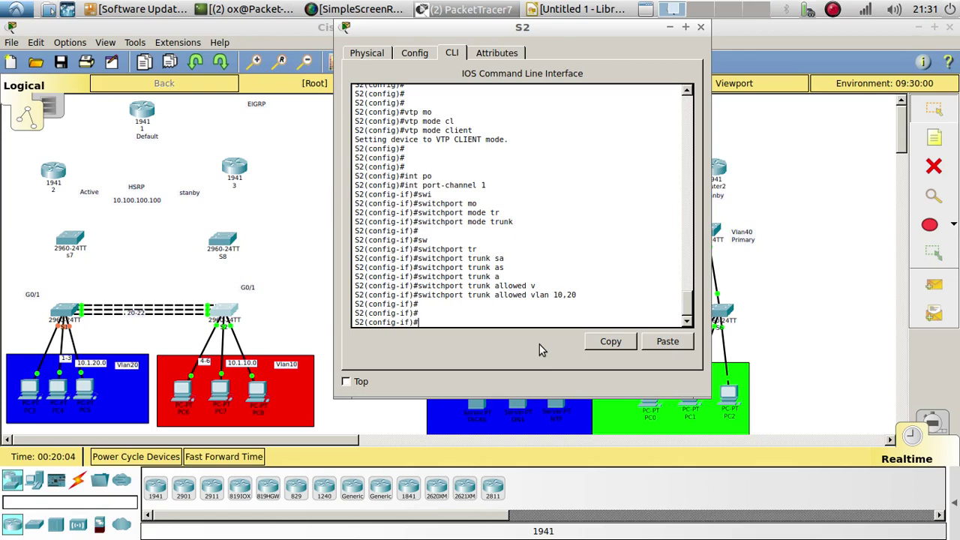
- Leave configuration mode on S2 and check the access VLANs of FastEthernet0/1 to 0/3 with show run
text(end)
key(Return)
key(Return)
text(show run)
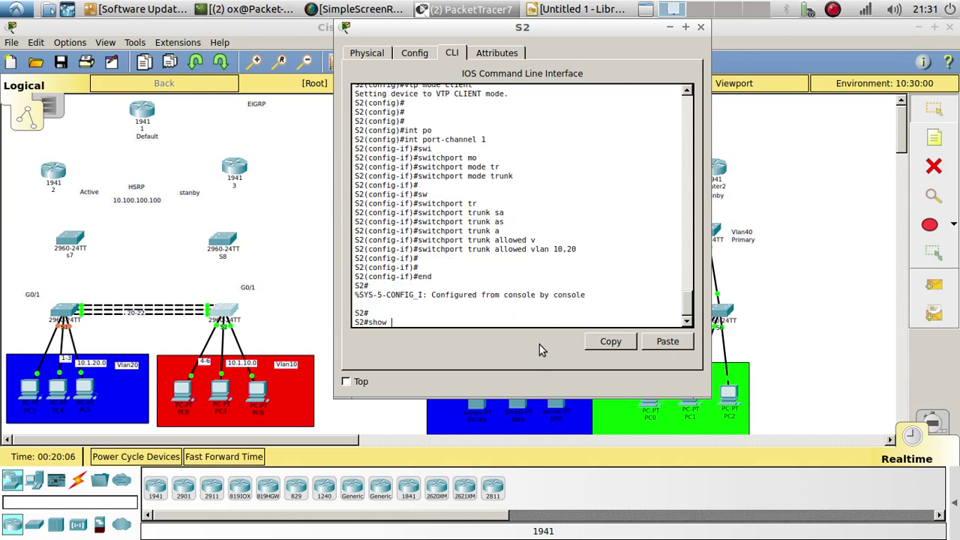
key(Return)
key(Return)
key(Return)
key(Return)
key(Return)
key(Return)
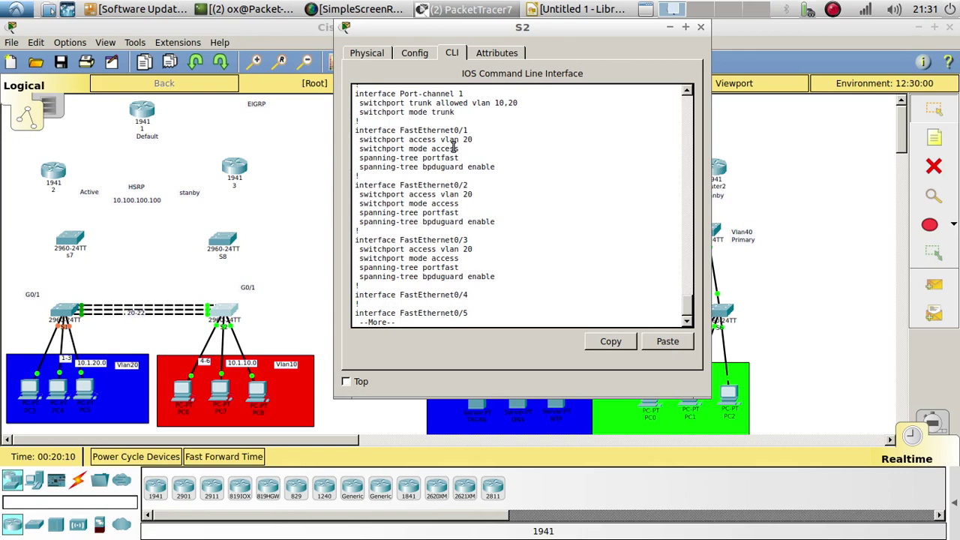
drag(477, 141, 458, 141)
drag(476, 196, 462, 195)
drag(473, 250, 463, 248)
- Check the access VLANs of FastEthernet0/1 to 0/3 in S1's running configuration, and end the listing
click(66, 313)
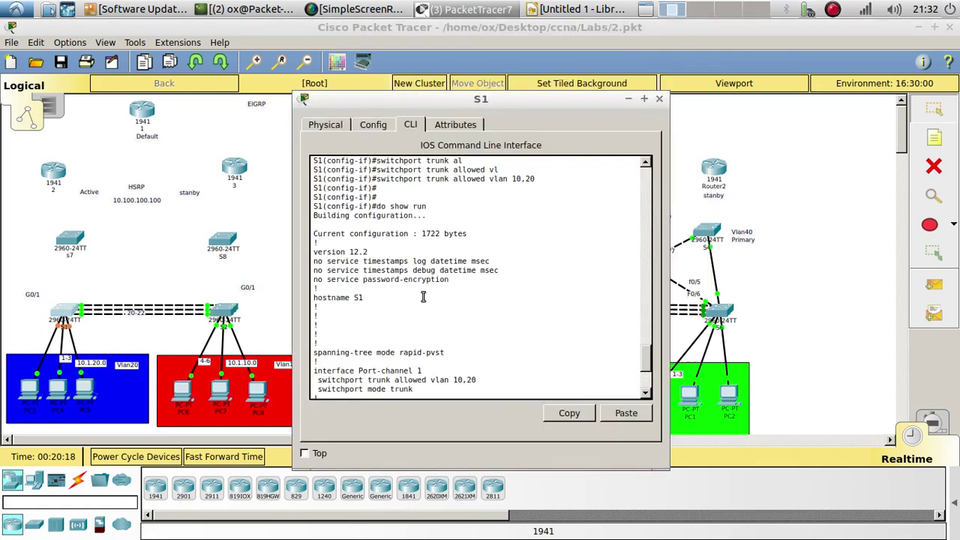
scroll(422, 297, down, 6)
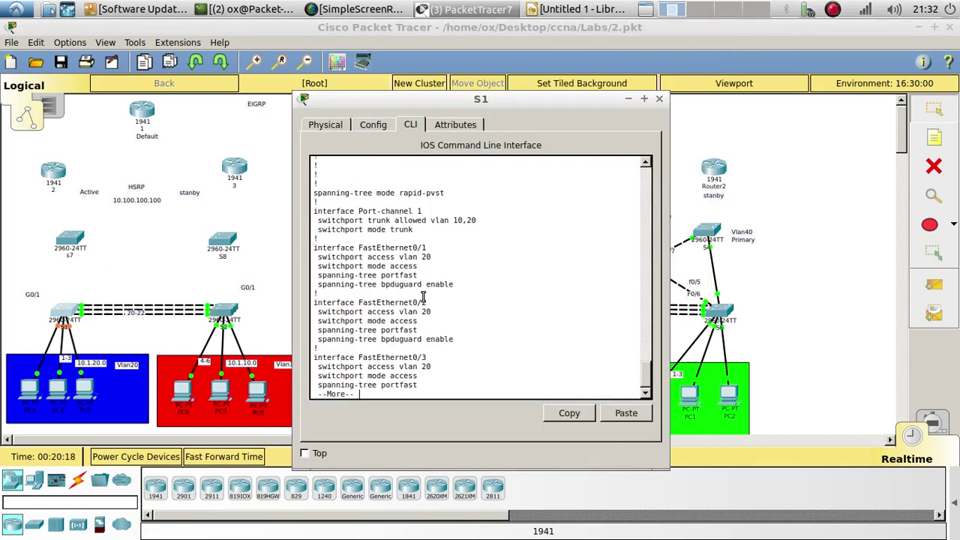
double_click(427, 247)
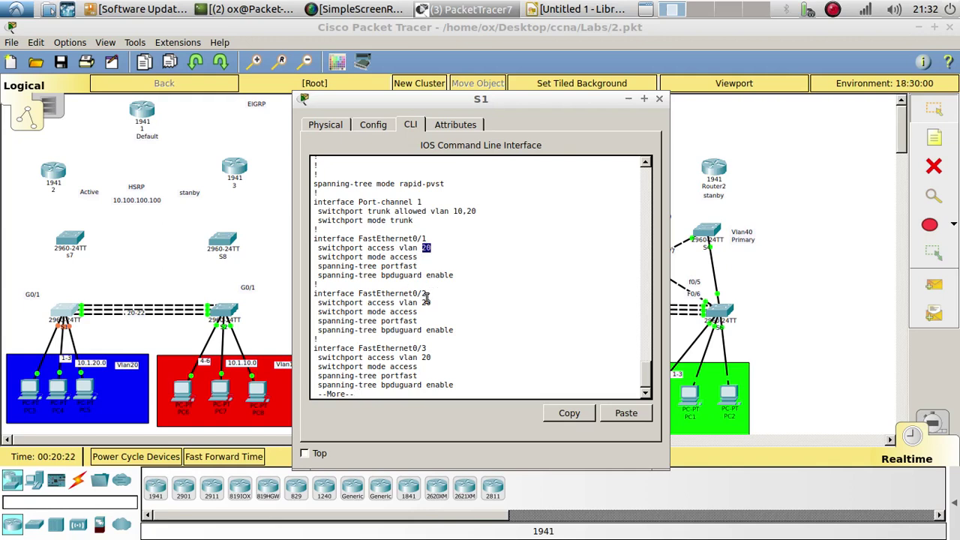
double_click(426, 302)
double_click(426, 357)
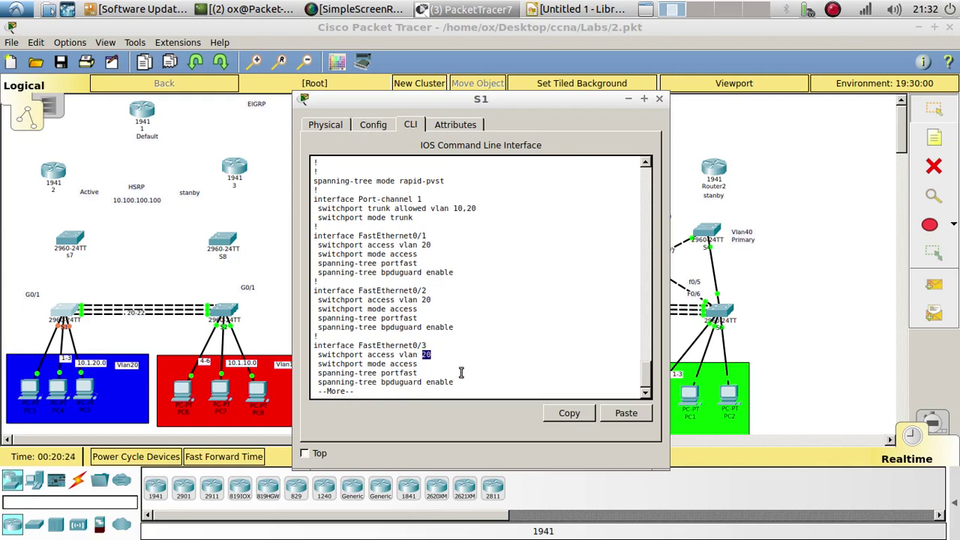
key(Return)
key(Return)
key(Return)
key(Return)
key(Return)
key(ctrl+c)
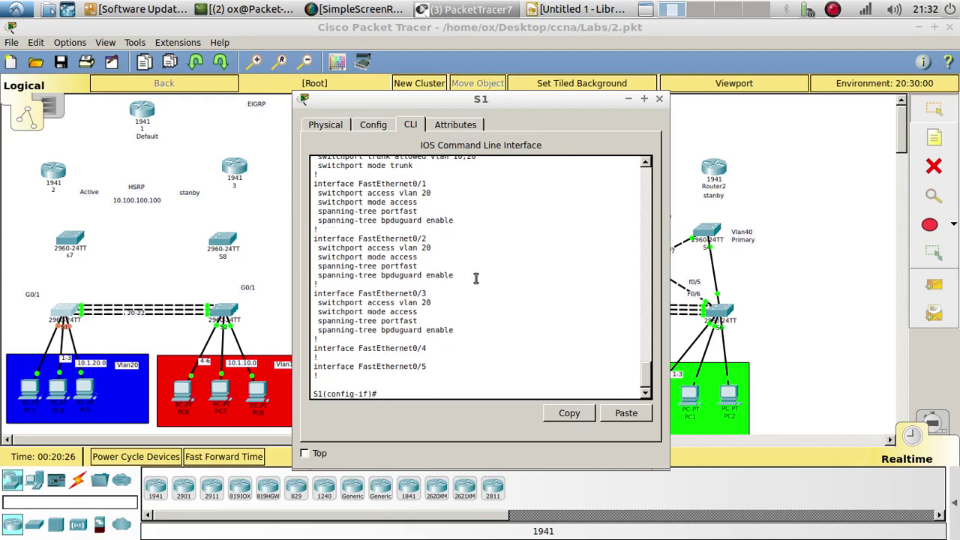
click(658, 99)
- Return to S2, finish paging through its running configuration and enter global configuration mode with config t
click(228, 310)
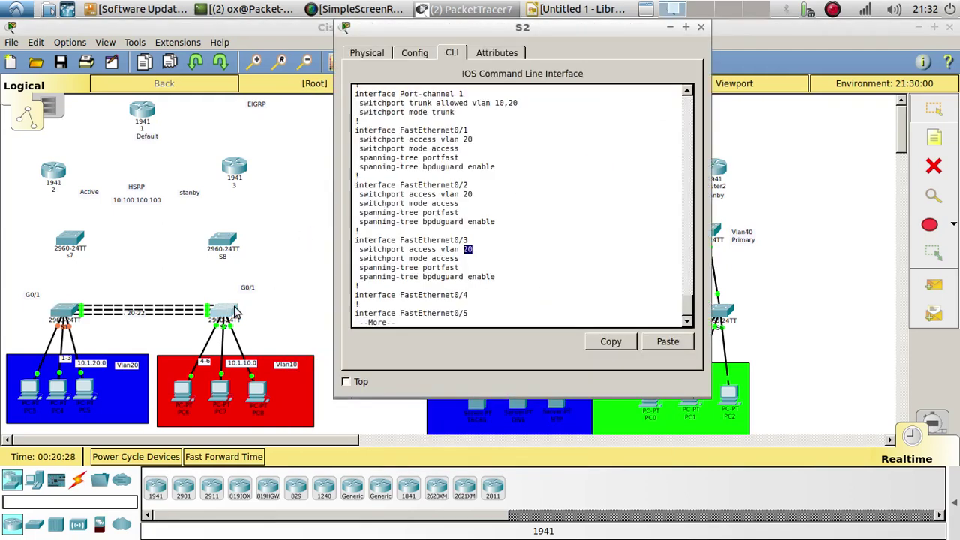
key(space)
key(space)
key(space)
key(space)
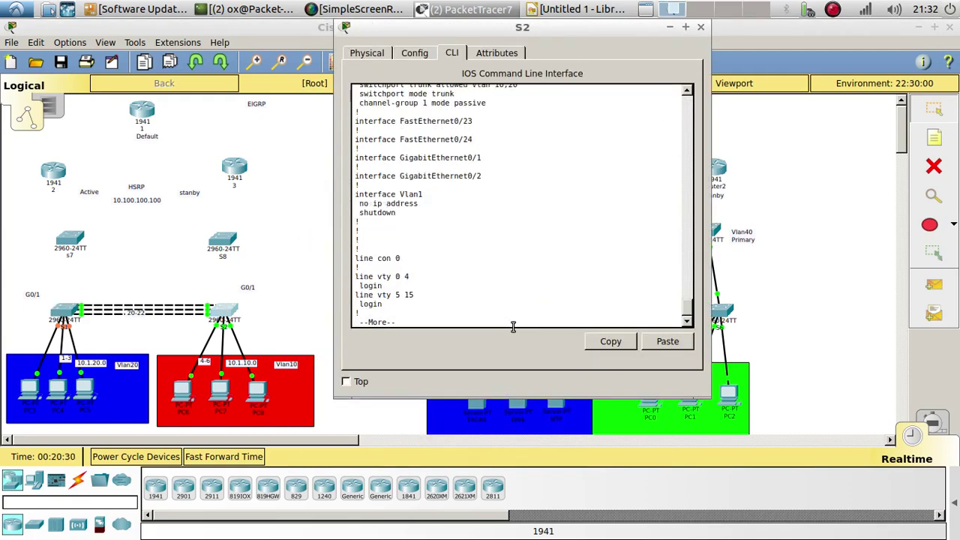
text(con)
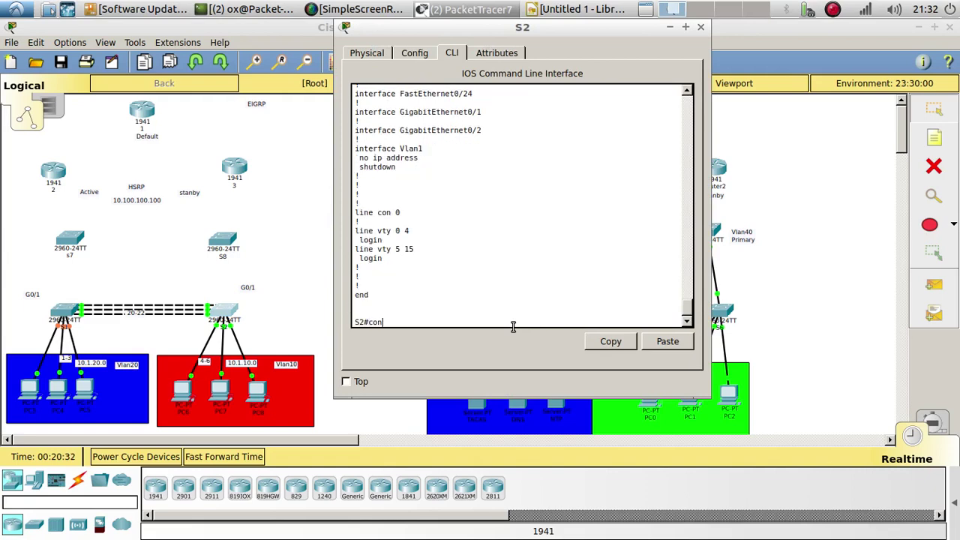
text(fig t)
key(Return)
key(Return)
key(Return)
- Enter interface range configuration on S2 for ports f0/1-3
text(int r)
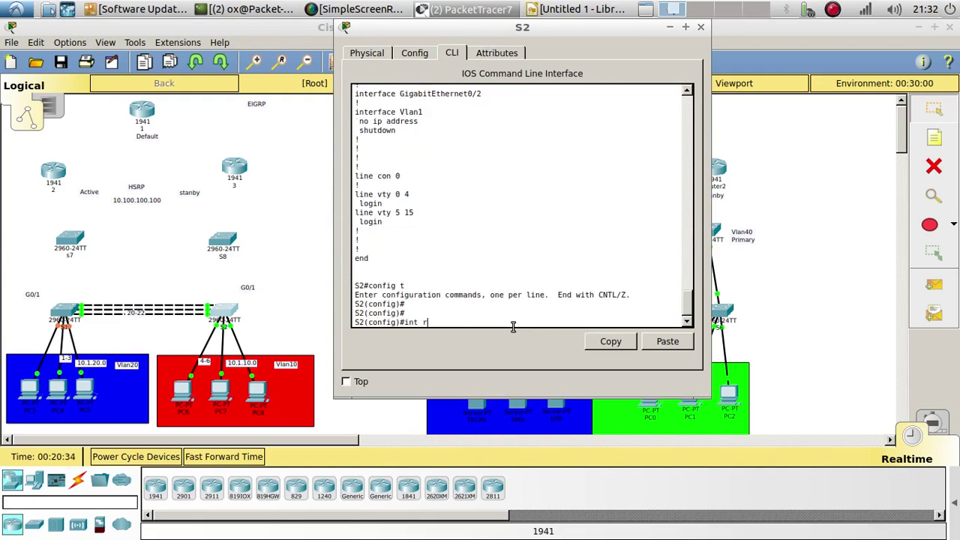
text(an)
key(Tab)
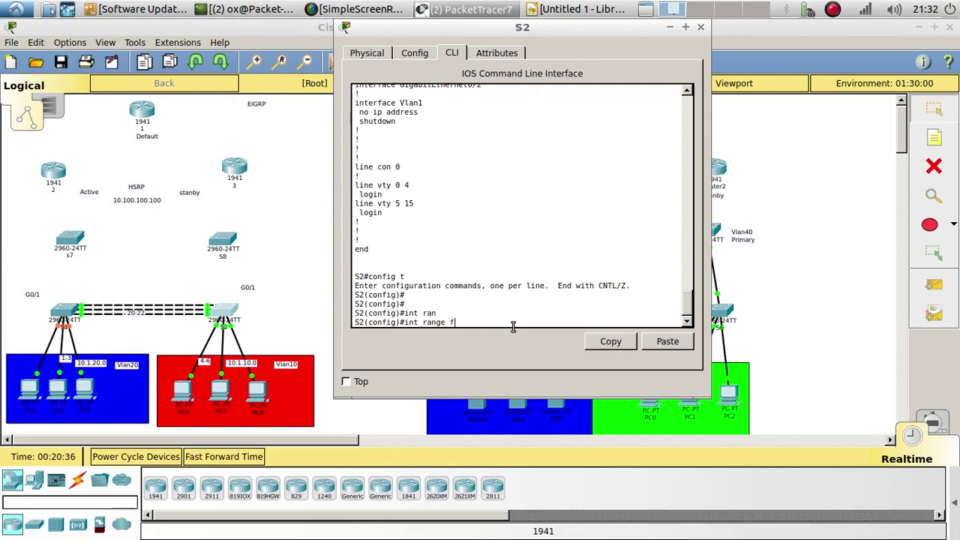
text(f0/1-3)
key(Return)
key(Return)
key(Return)
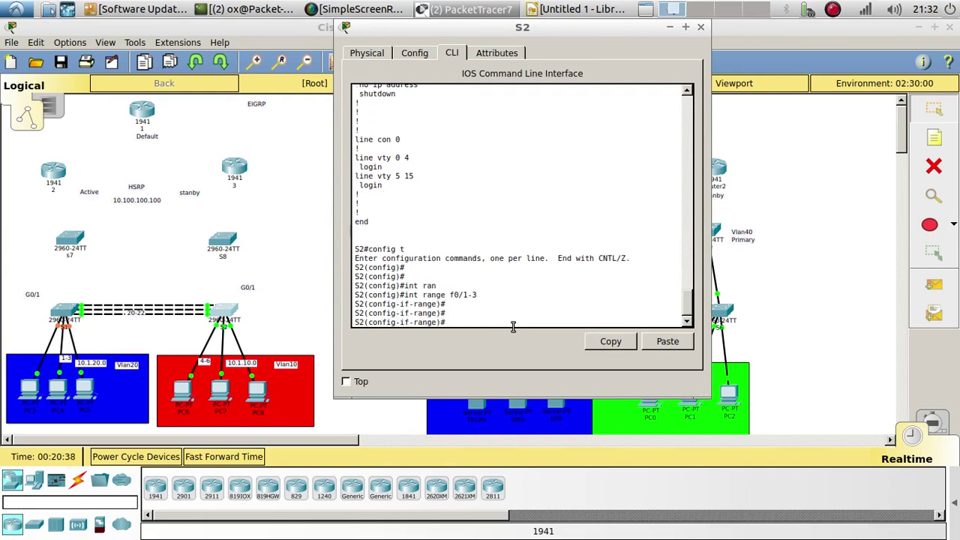
- Assign S2's ports f0/1-3 to VLAN 10 with switchport access vlan 10
text(swi)
key(Tab)
text(mo)
key(Tab)
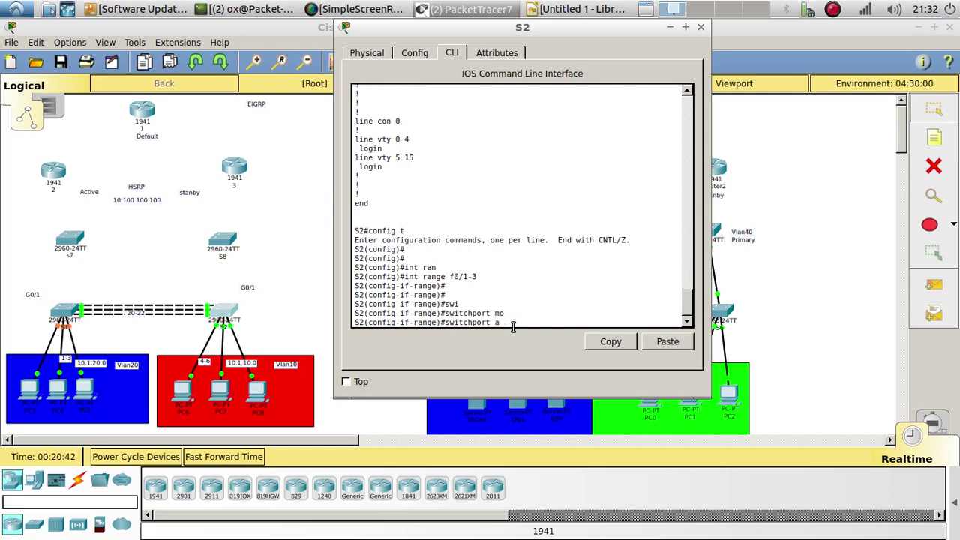
text(a)
key(Tab)
text(v)
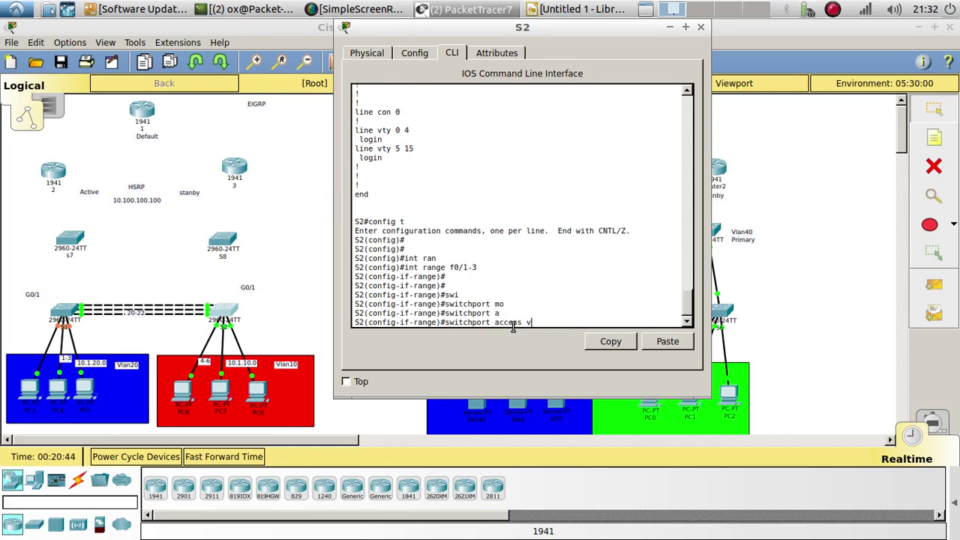
text(lan 10)
key(Return)
key(Return)
key(Return)
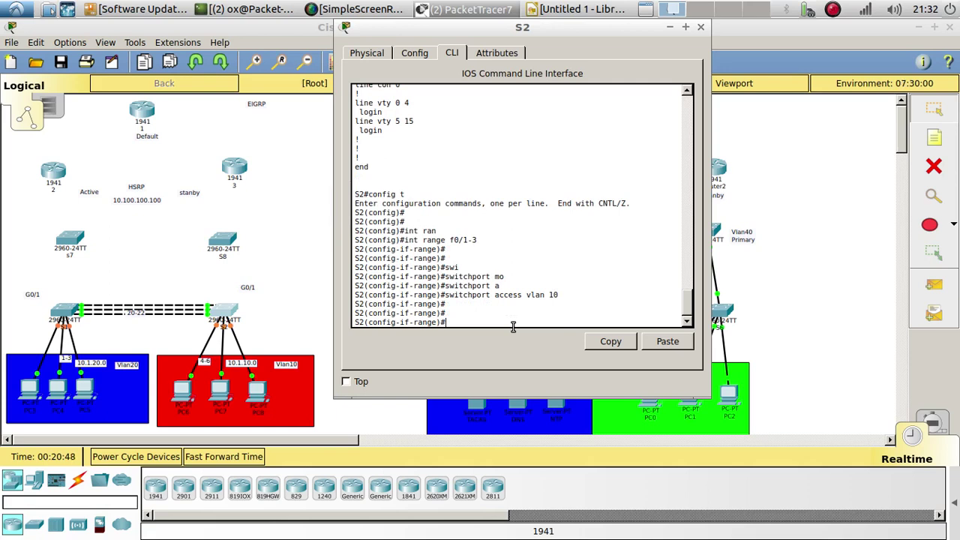
- Enable PortFast on S2's ports f0/1-3 with spanning-tree portfast
text(span)
key(Tab)
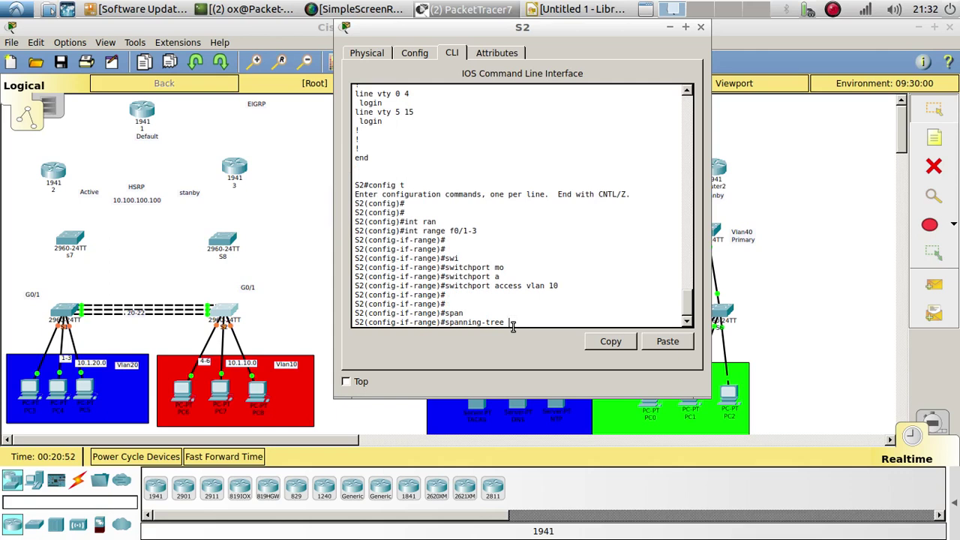
text(po)
key(Tab)
key(Return)
key(Return)
- Enable BPDU Guard on S2's ports f0/1-3 with spanning-tree bpduguard enable
text(sp)
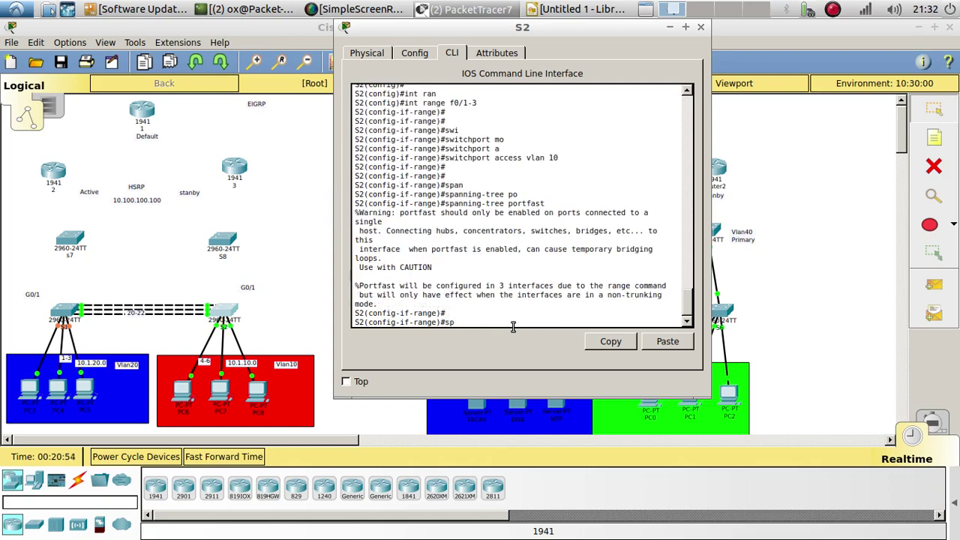
text(an)
key(Tab)
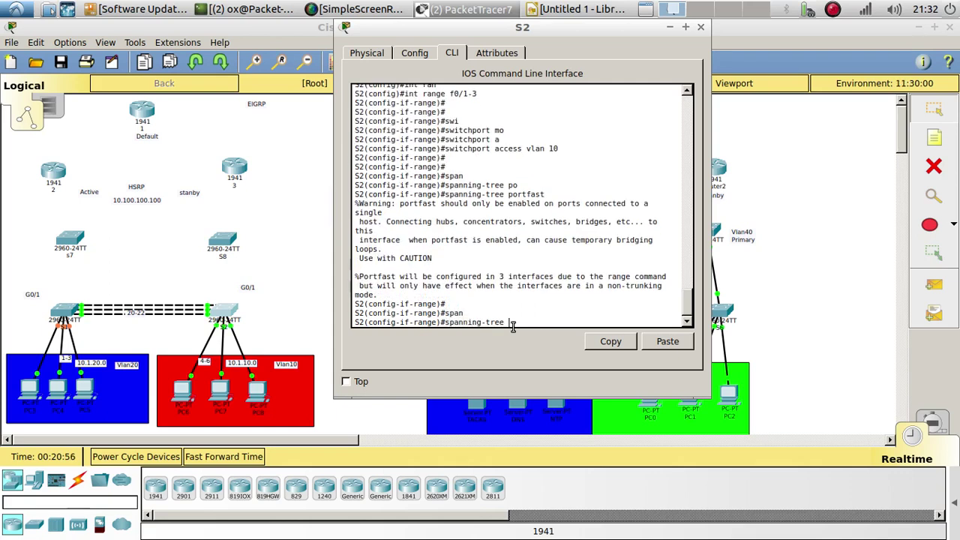
text(b)
key(Tab)
text(e)
key(Tab)
key(Return)
key(Return)
key(Return)
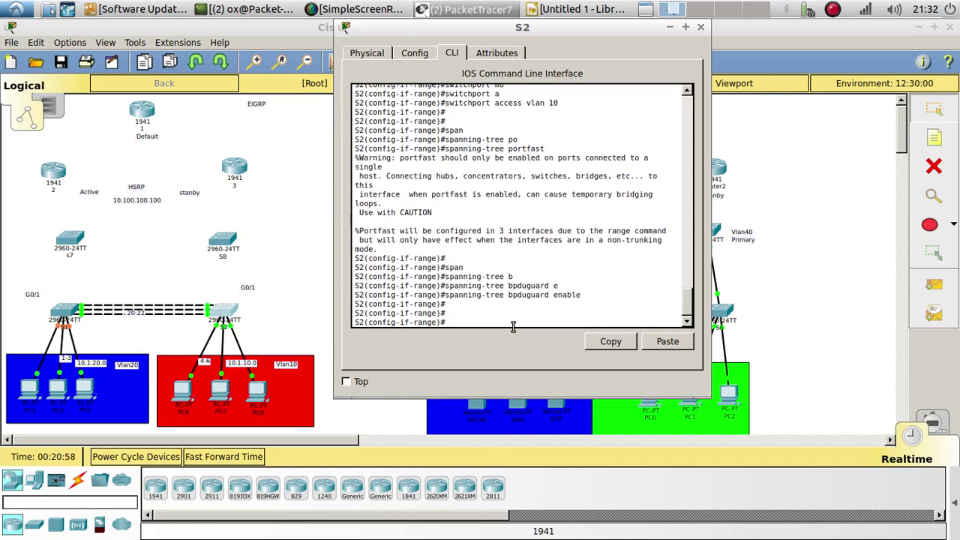
- Review the VLAN, PortFast and BPDU Guard settings of FastEthernet0/1 to 0/3 in S1's running configuration
click(65, 309)
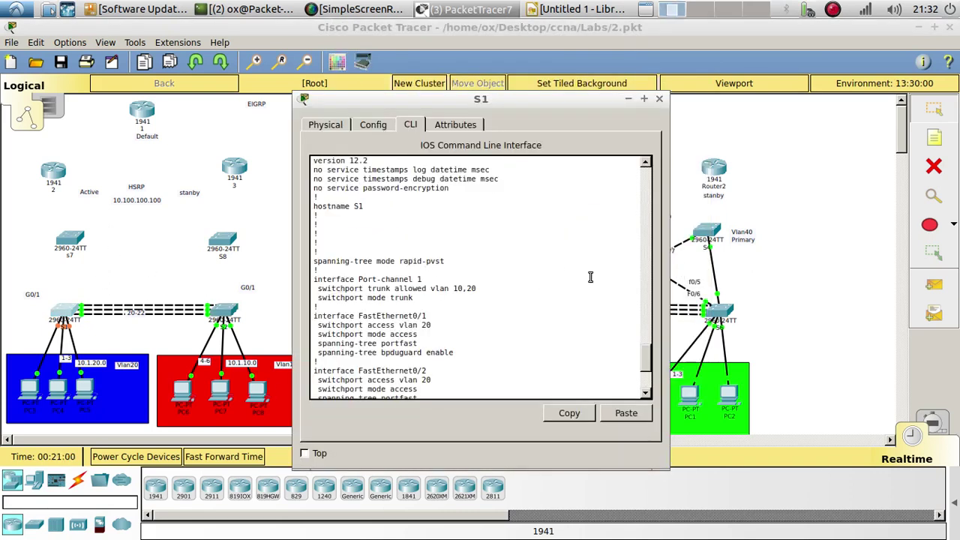
scroll(446, 269, down, 5)
scroll(396, 289, up, 5)
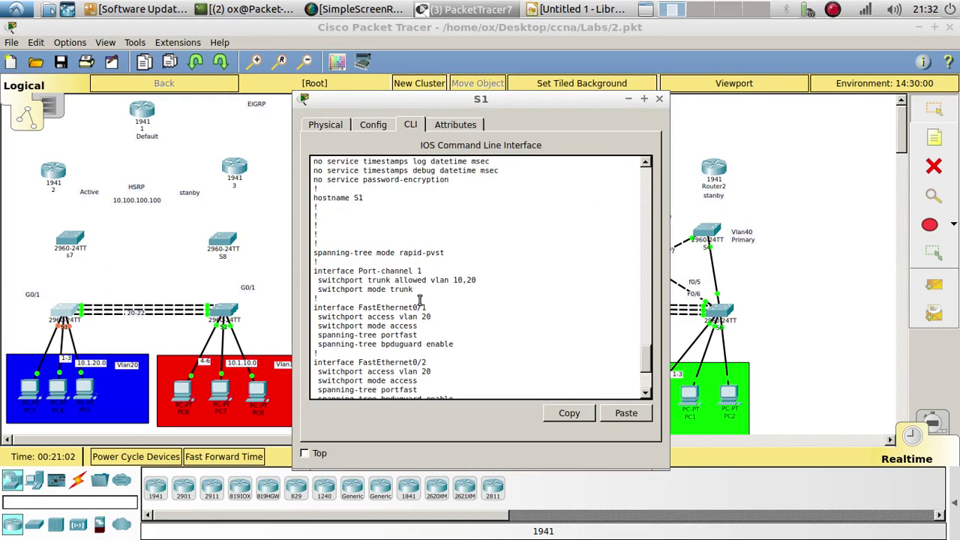
scroll(413, 302, down, 2)
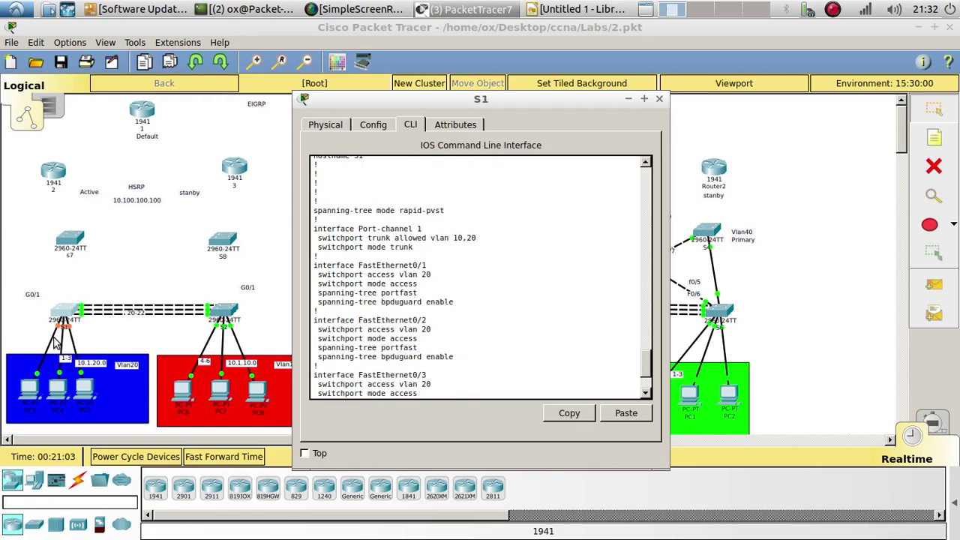
scroll(446, 356, down, 3)
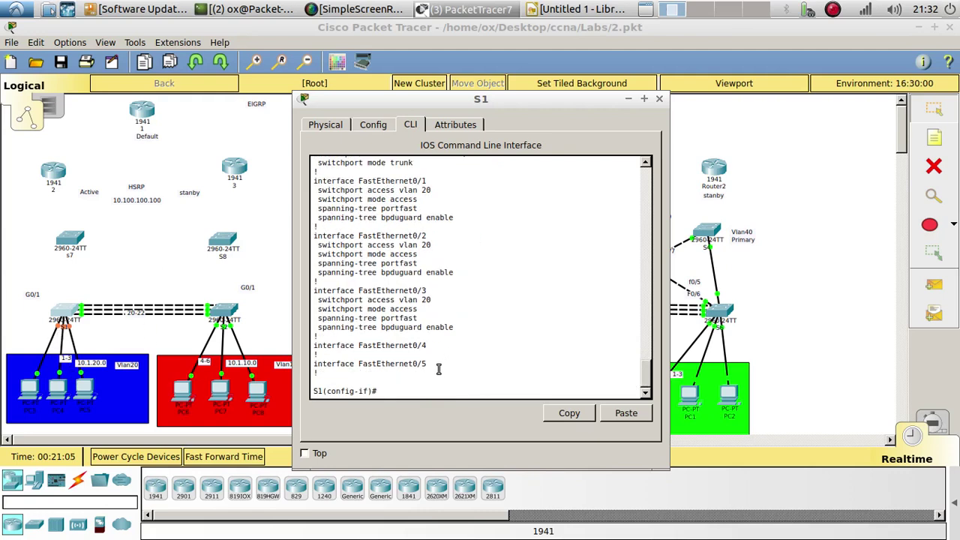
scroll(441, 367, up, 2)
scroll(439, 368, down, 2)
drag(454, 327, 313, 299)
click(436, 299)
click(408, 353)
key(Return)
key(Return)
key(Return)
key(Return)
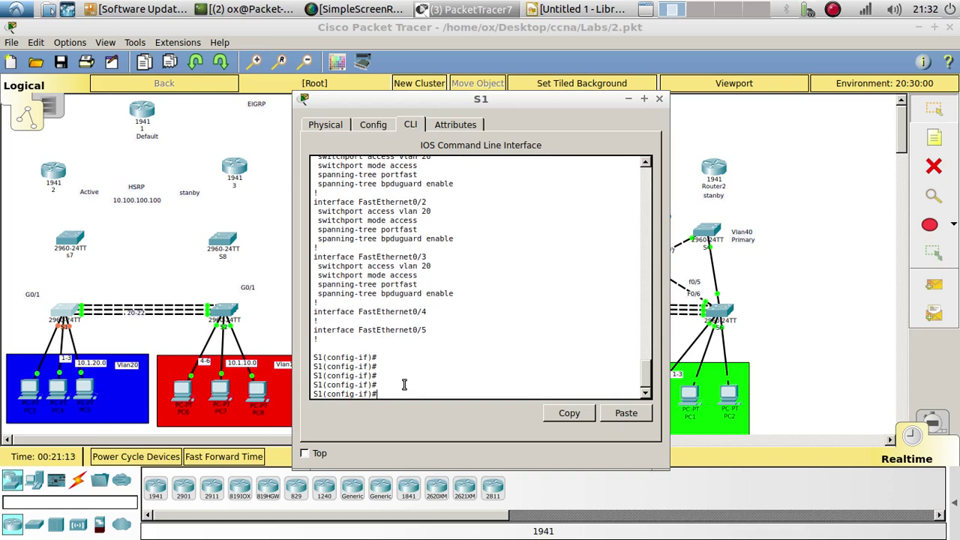
text(int r)
key(Tab)
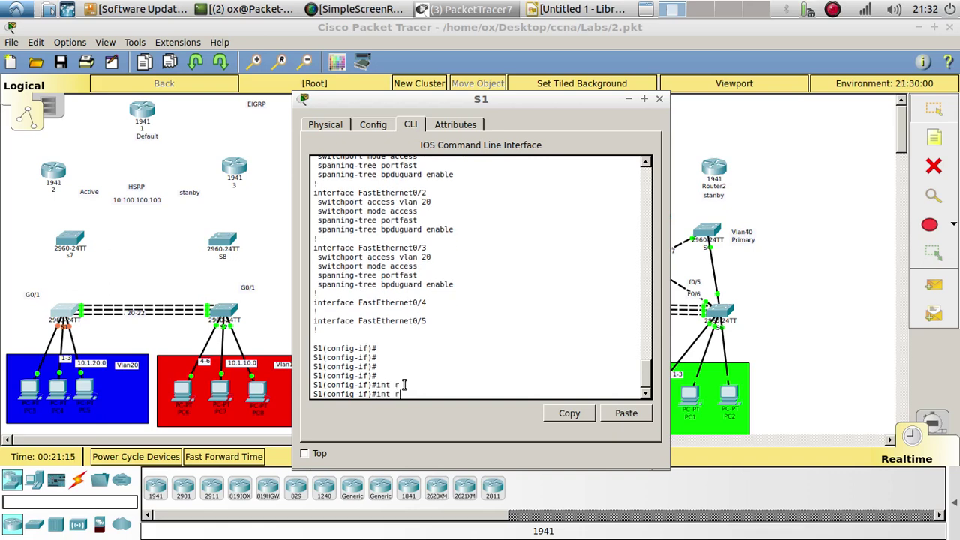
text(a)
key(Tab)
text(n)
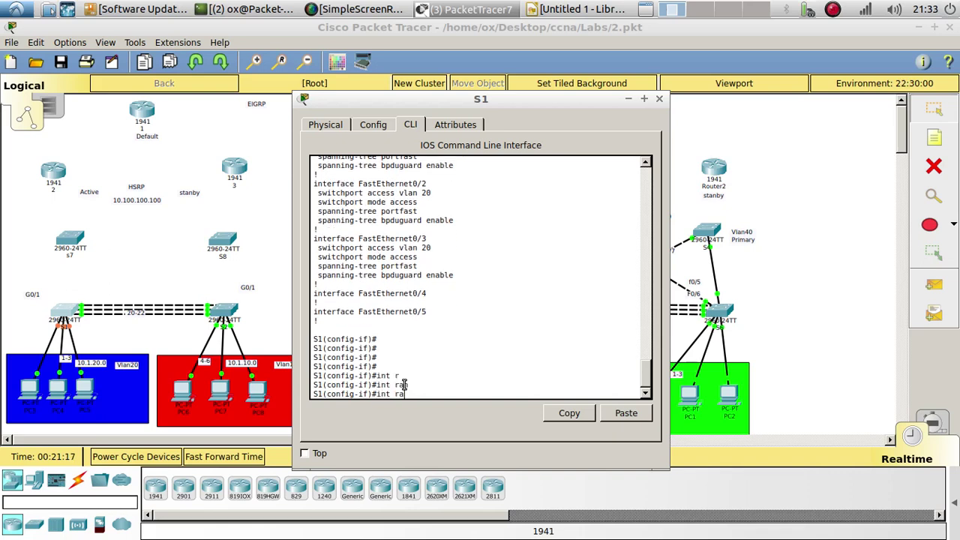
scroll(381, 327, up, 10)
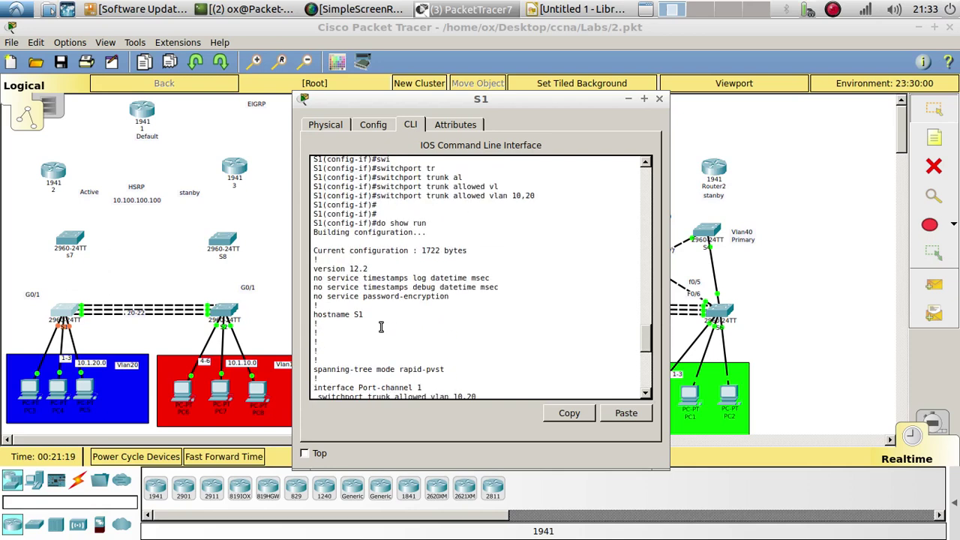
key(BackSpace)
key(BackSpace)
key(BackSpace)
key(BackSpace)
key(BackSpace)
key(BackSpace)
key(BackSpace)
- Leave the Port-channel configuration on S1, select interface range f0/1-3 and disable those ports with shutdown
text(exi)
key(Tab)
key(Return)
key(Return)
key(Return)
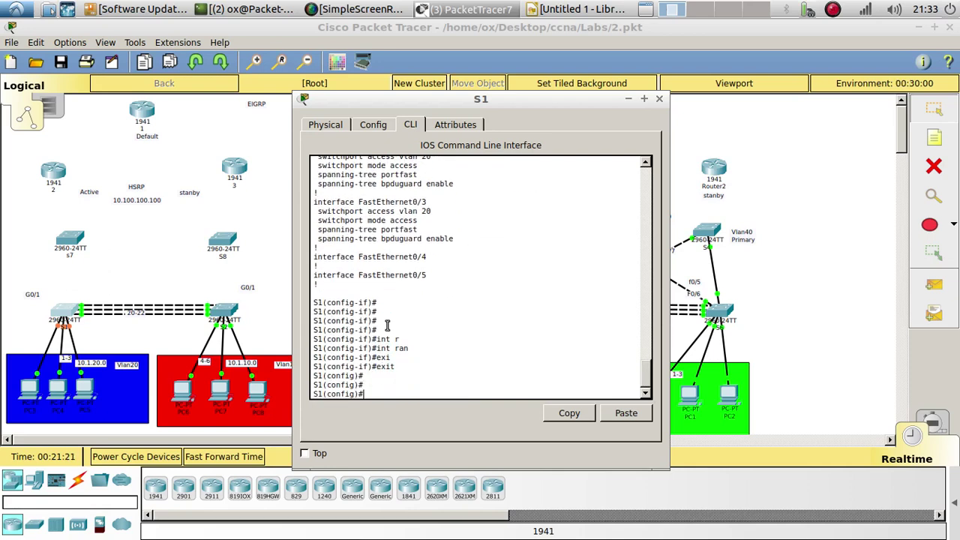
key(Up)
key(Up)
key(Up)
key(Up)
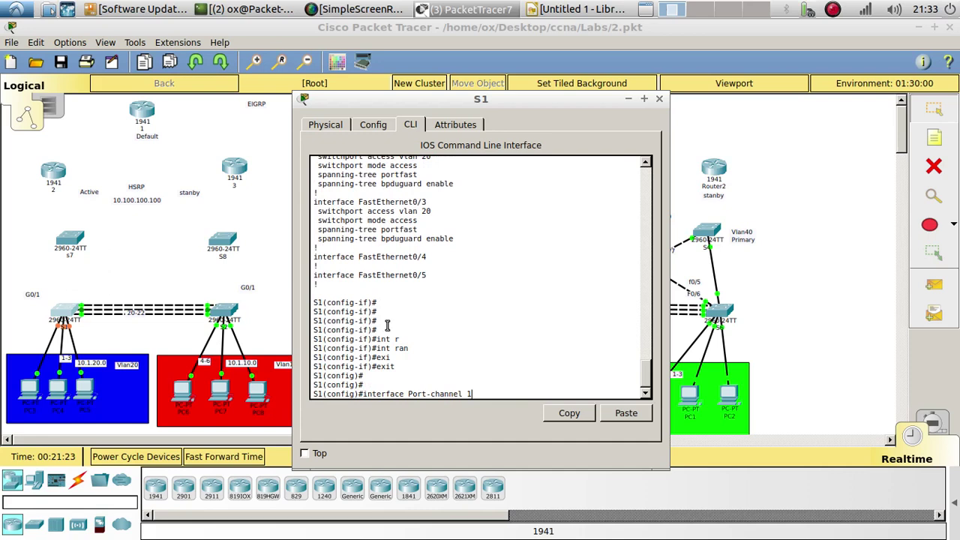
key(Up)
key(Down)
key(BackSpace)
key(BackSpace)
key(BackSpace)
key(BackSpace)
key(BackSpace)
key(BackSpace)
key(BackSpace)
key(BackSpace)
key(BackSpace)
key(BackSpace)
key(BackSpace)
key(BackSpace)
key(BackSpace)
key(BackSpace)
text(rab)
text(g)
key(Tab)
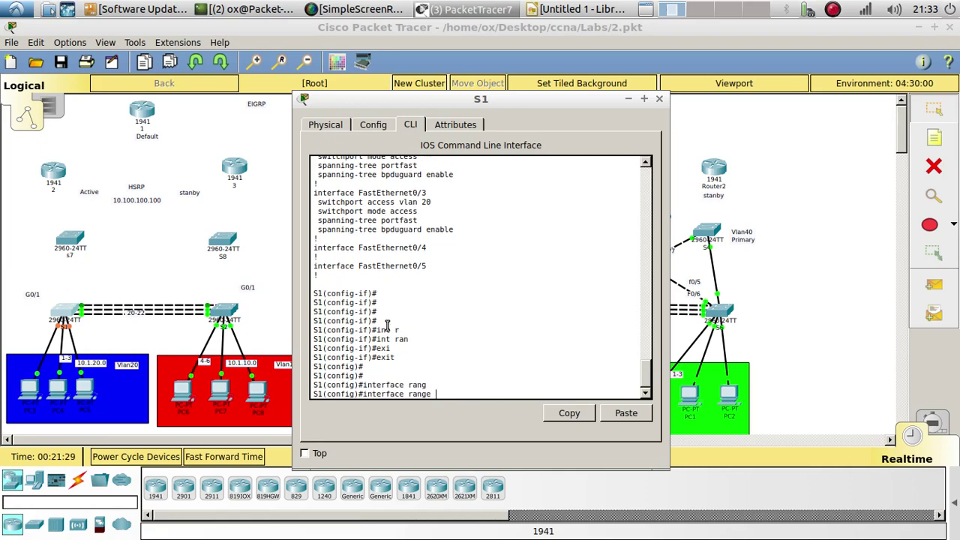
text(f0)
key(Return)
key(Return)
key(Return)
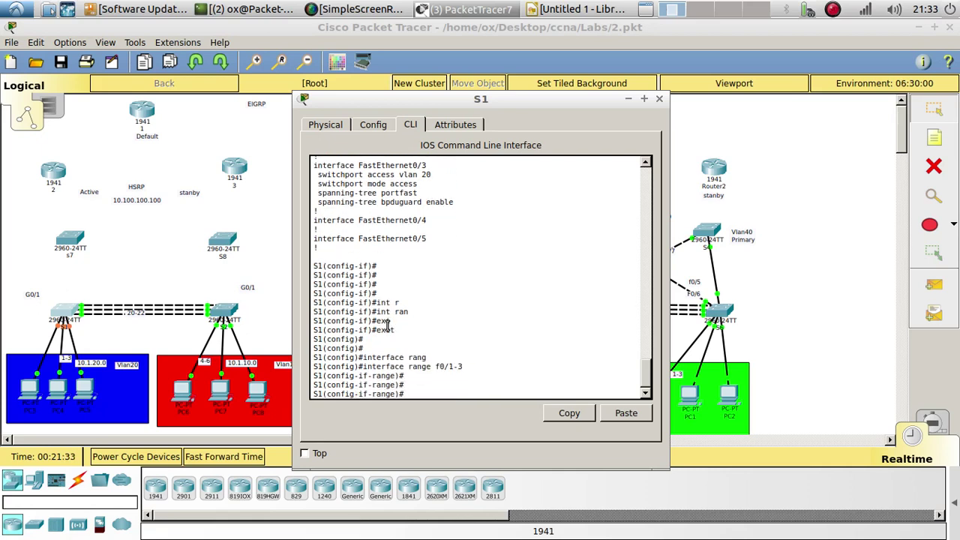
text(shu)
key(Tab)
key(Return)
key(Return)
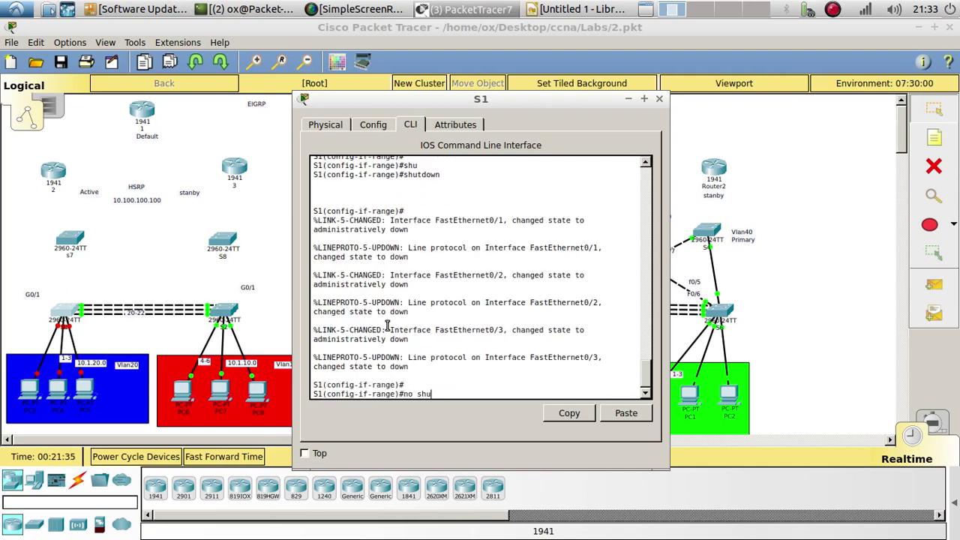
- Re-enable S1's ports f0/1-3 with no shutdown
text(no shu)
key(Tab)
key(Return)
key(Return)
key(Return)
key(Return)
- End configuration mode on S1 and save the running configuration with copy run start, accepting the default destination filename
text(en)
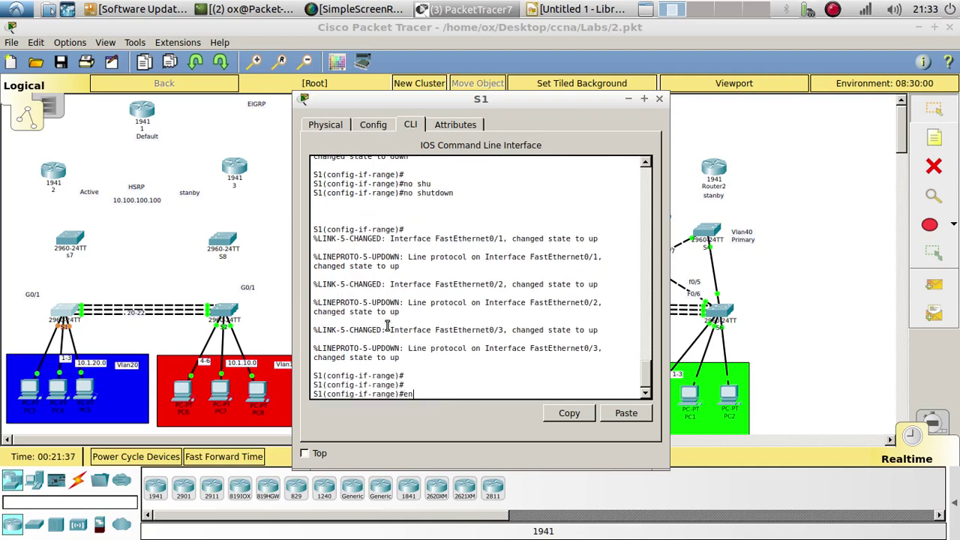
text(d)
key(Return)
text(copy r)
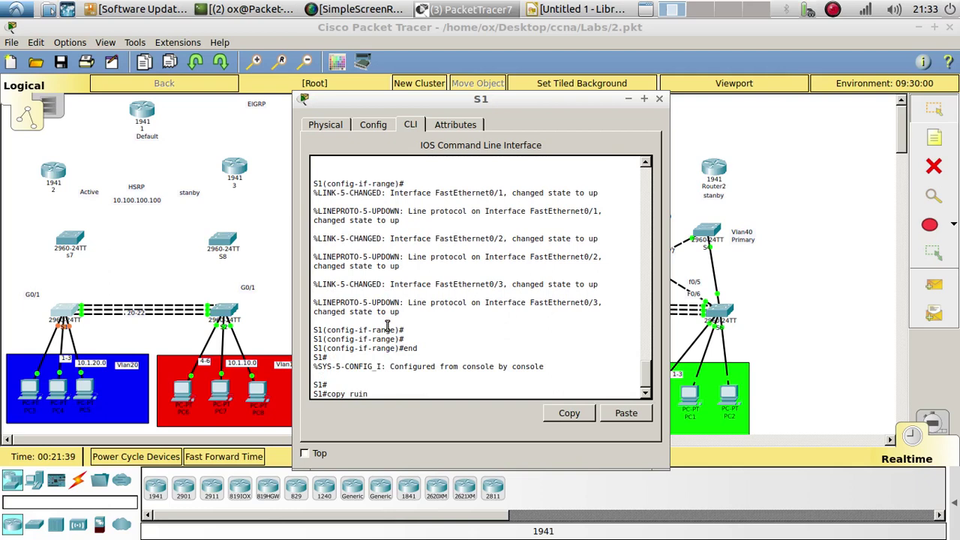
text(un start)
key(Return)
key(Return)
key(Return)
key(Return)
key(Return)
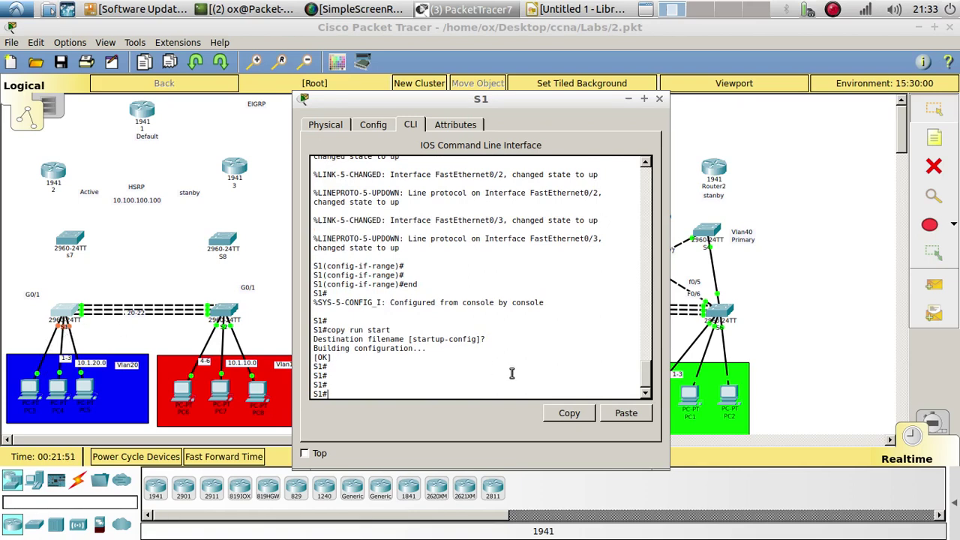
- Enter global configuration mode on S1 and set the spanning-tree mode to rapid-pvst
click(403, 368)
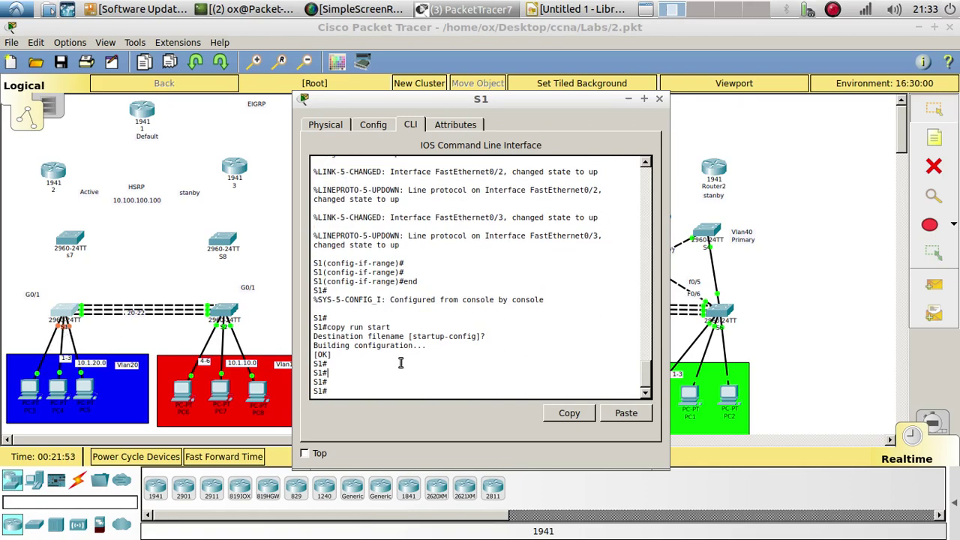
key(Return)
key(Return)
text(confi)
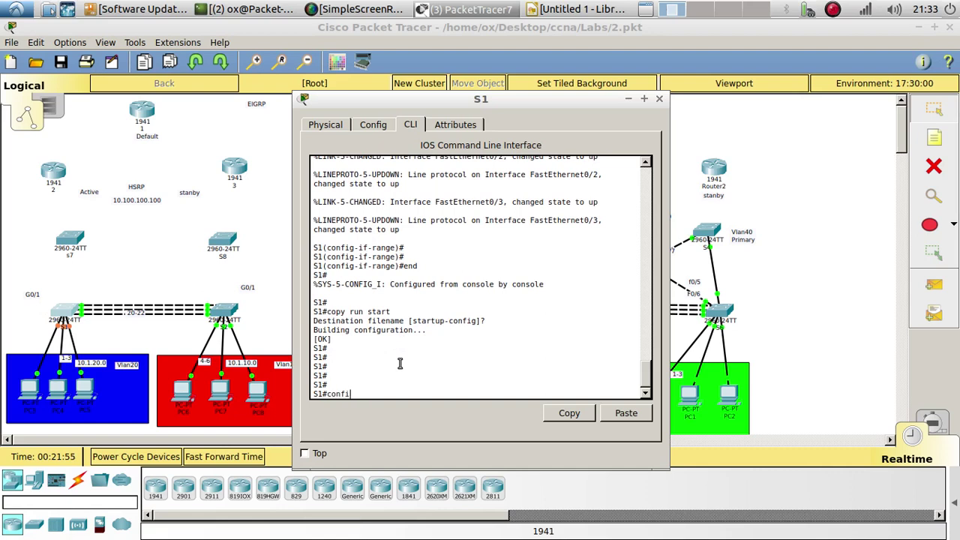
key(Tab)
key(Tab)
key(Return)
key(Return)
key(Return)
text(sp)
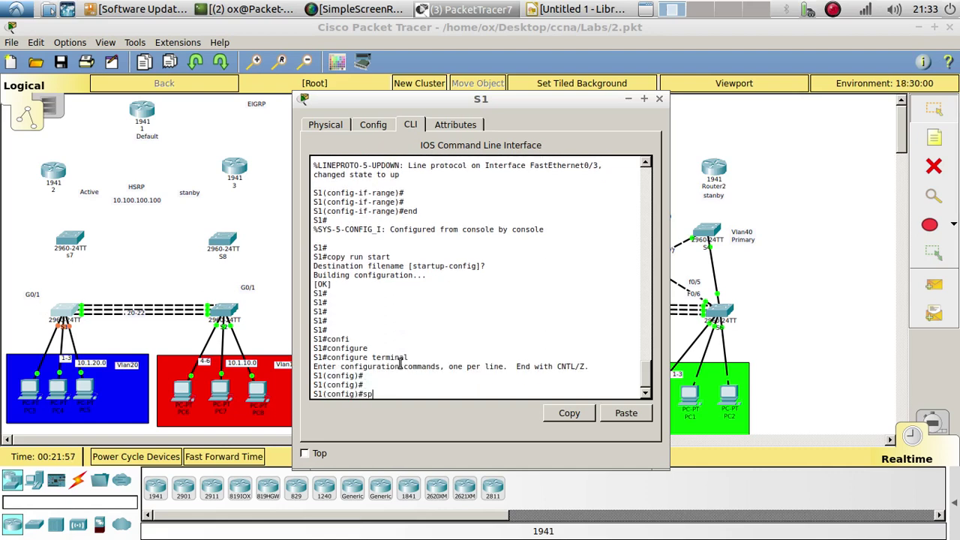
key(Tab)
text(n)
text(mo)
key(Tab)
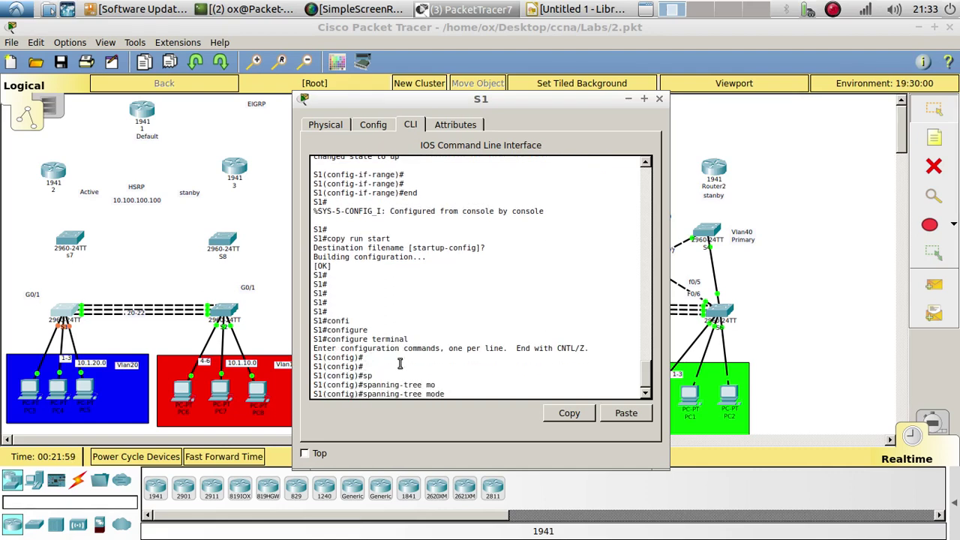
text(ra)
key(Tab)
key(Return)
key(Return)
key(Return)
key(Return)
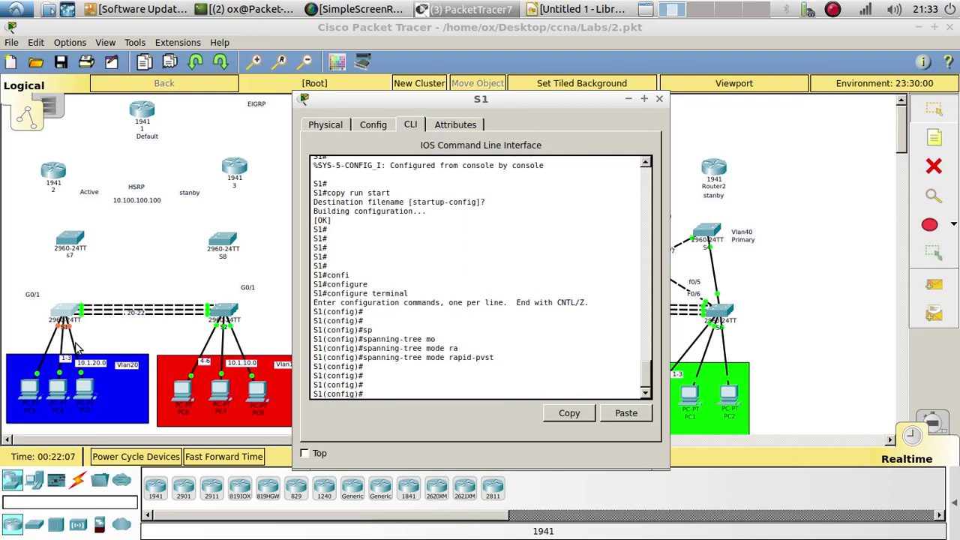
drag(401, 367, 407, 381)
click(396, 395)
key(Return)
key(Return)
key(Return)
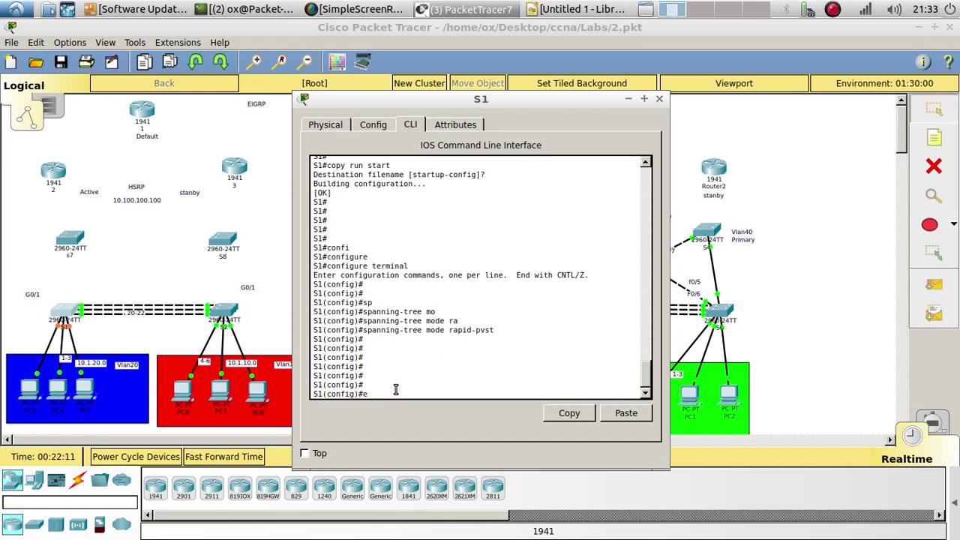
- End configuration mode on S1 and save the running configuration with copy run startup-config, accepting the default destination filename
text(end)
key(Return)
text(copoy)
key(Tab)
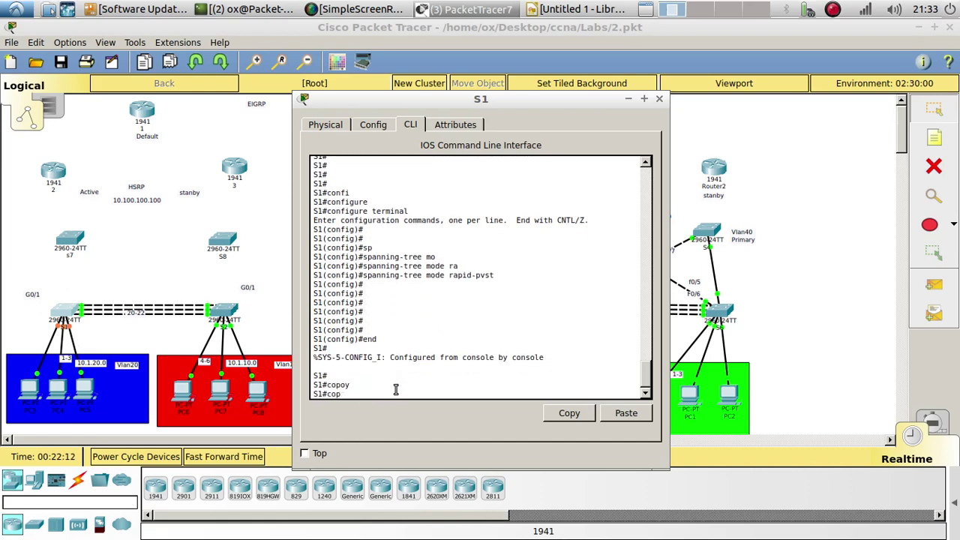
key(Tab)
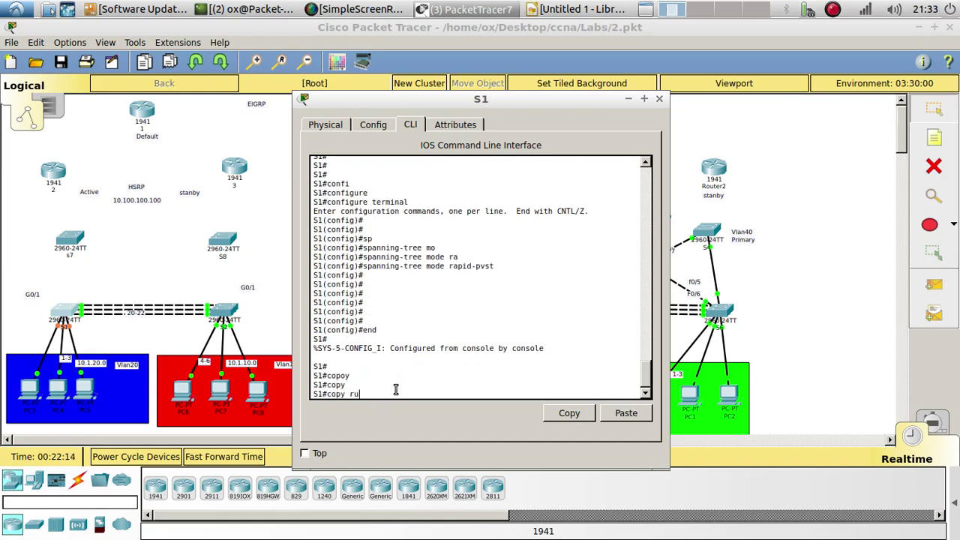
text(run st)
key(Tab)
key(Return)
key(Return)
key(Return)
key(Return)
key(Return)
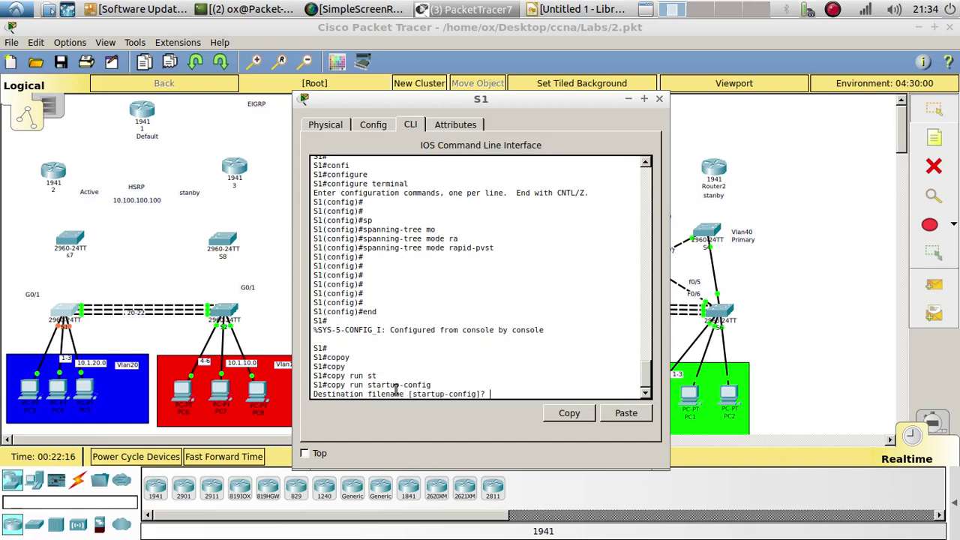
- Restart switch S1 with the reload command and confirm the reload
text(relo)
key(Tab)
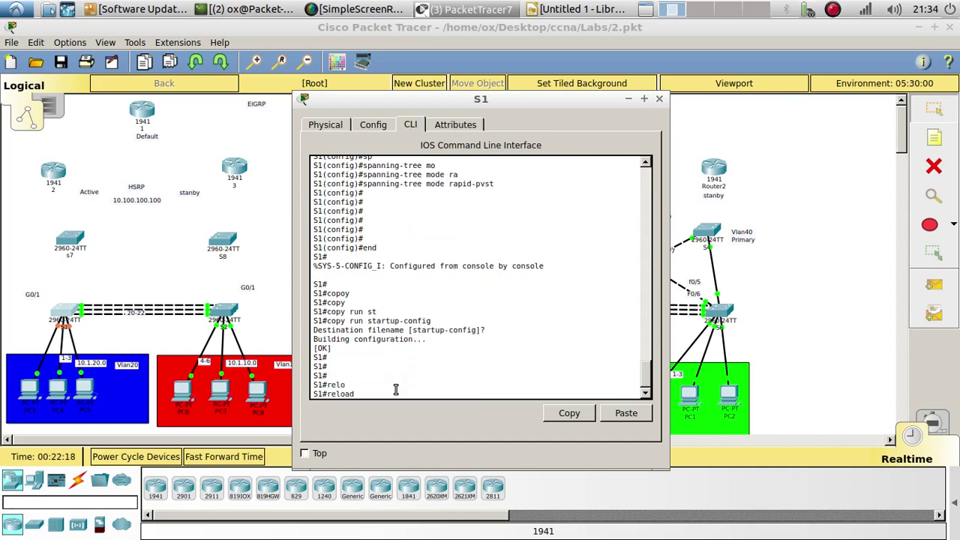
key(Return)
key(Return)
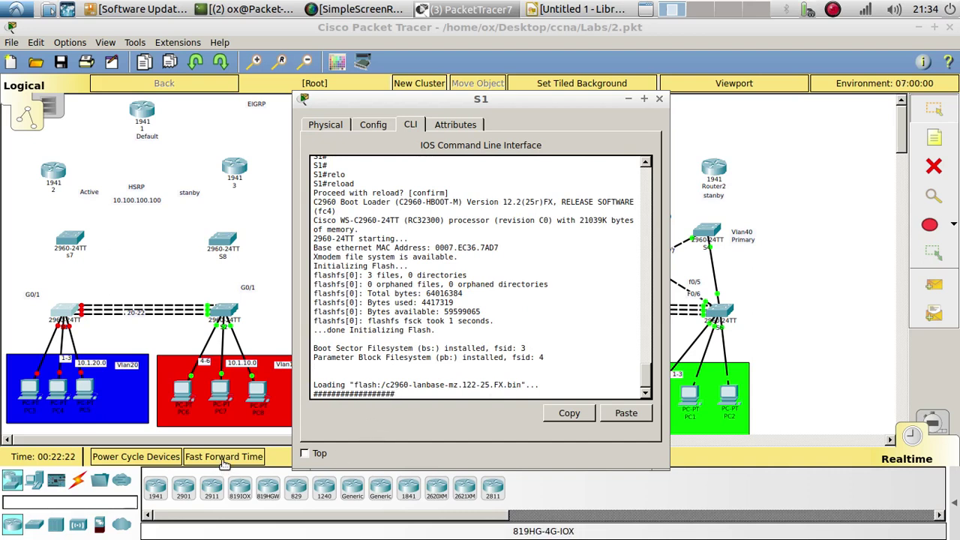
- Fast-forward the simulation time several times so that S1 boots and its links come up
click(225, 463)
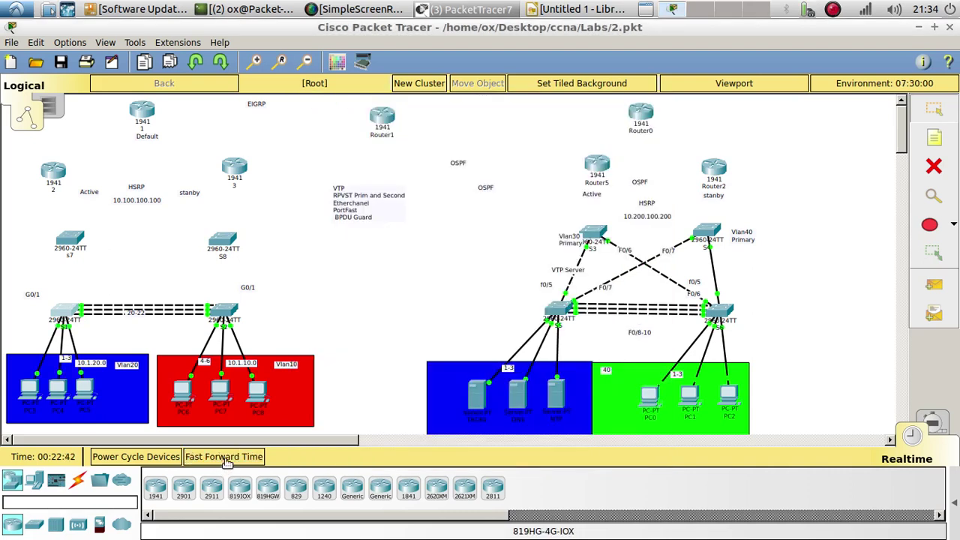
click(225, 463)
click(221, 458)
click(210, 457)
- Move switches s7 and S8 slightly higher in the topology to leave room above S1 and S2
drag(222, 238, 224, 251)
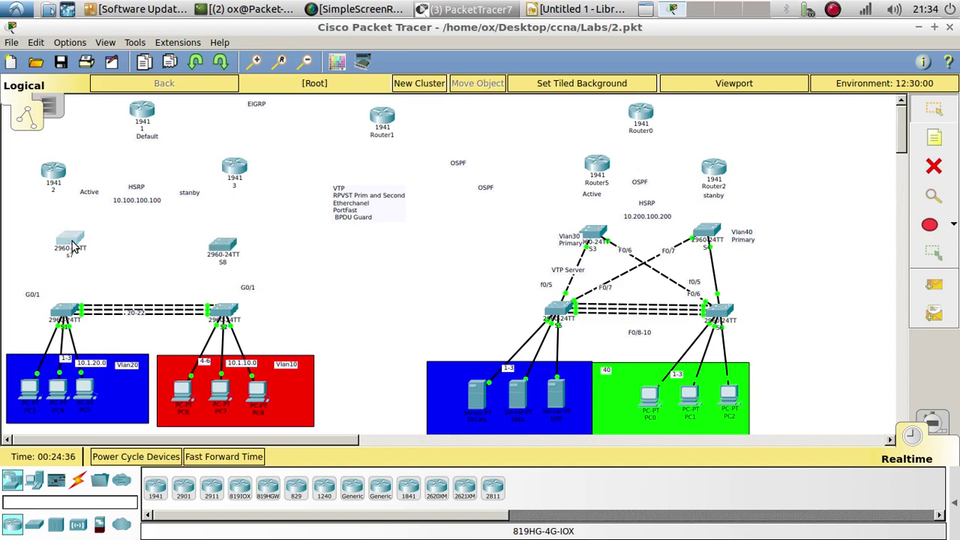
drag(75, 243, 84, 230)
drag(218, 251, 228, 229)
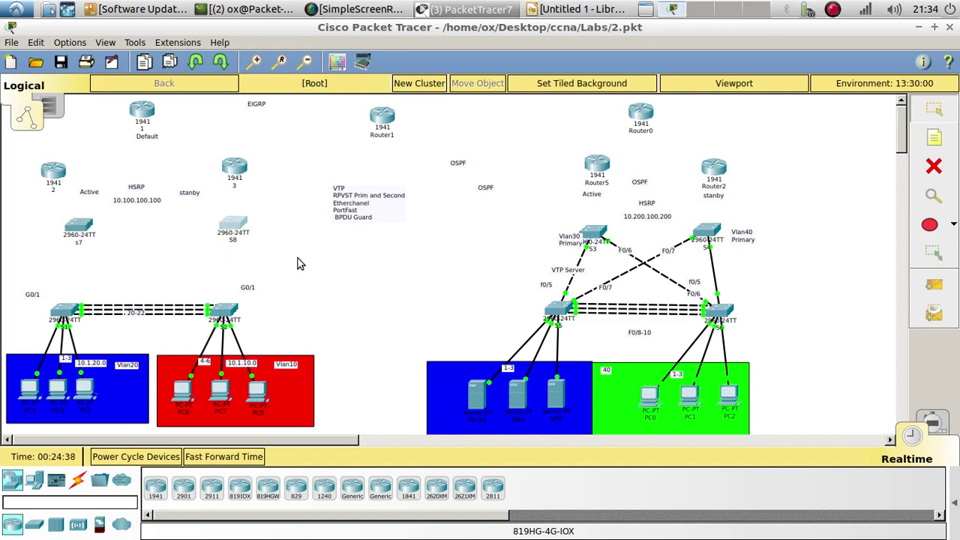
- Add an F0/7 port note, placing one copy beside S8 and another above S1
click(934, 138)
click(103, 268)
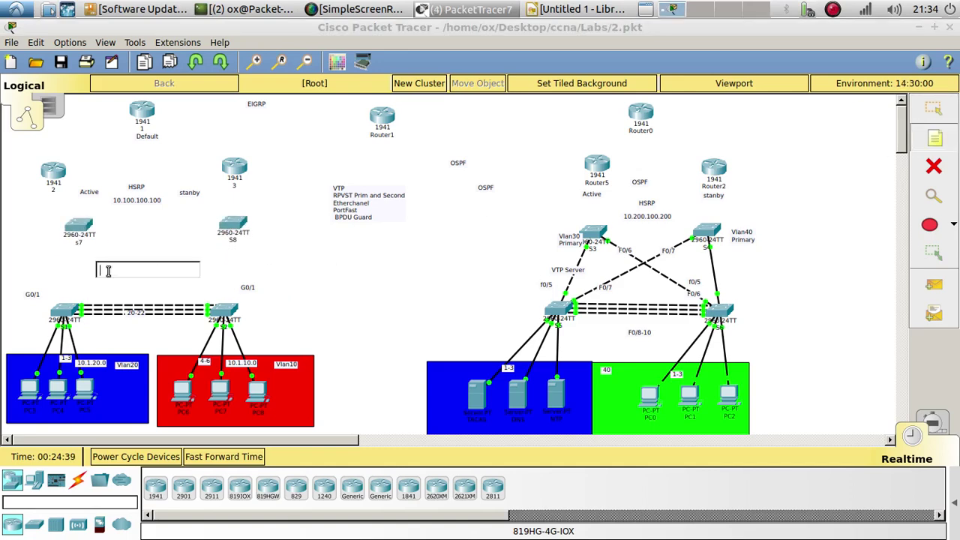
text(F0/7)
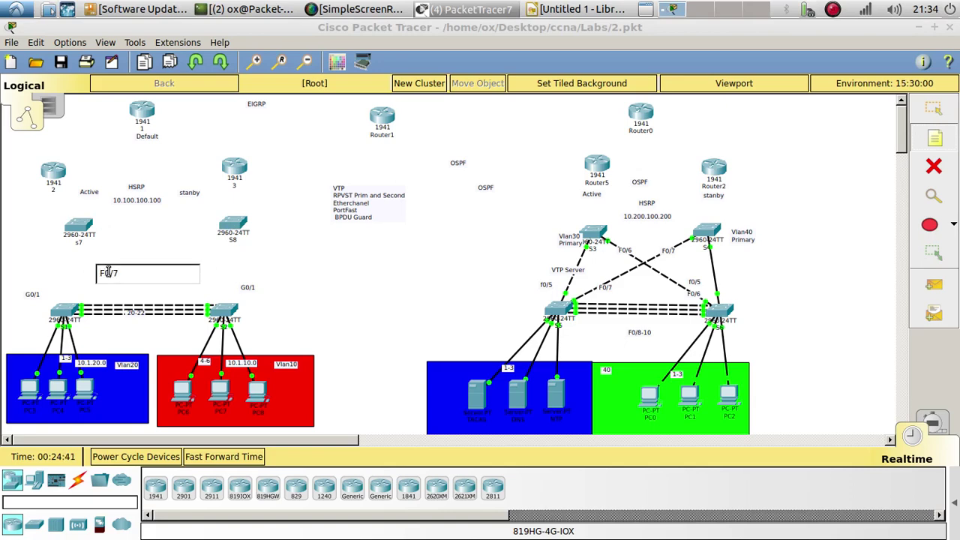
click(108, 276)
drag(124, 275, 202, 240)
key(ctrl+v)
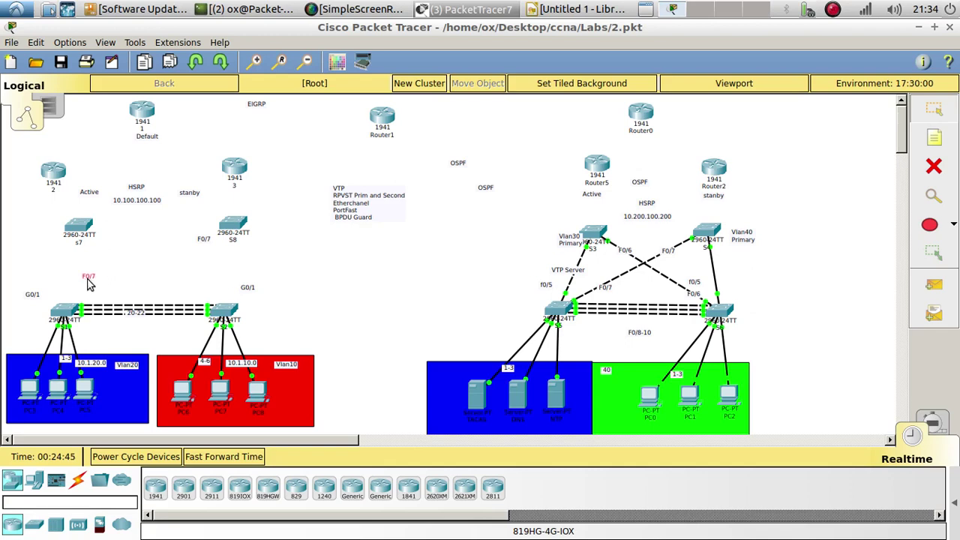
click(82, 286)
- Paste another copy of the port note above S2 and change its text to F0/8
key(ctrl+v)
double_click(208, 288)
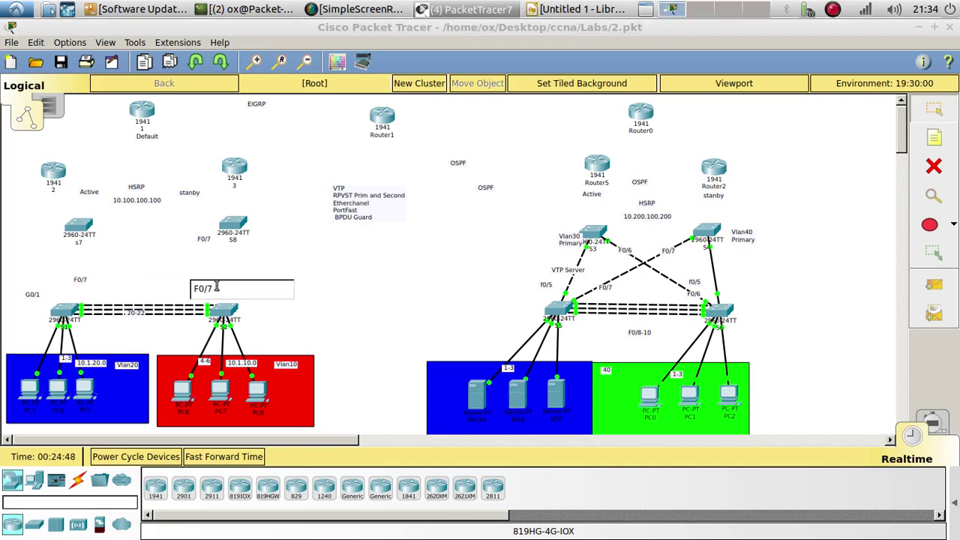
key(BackSpace)
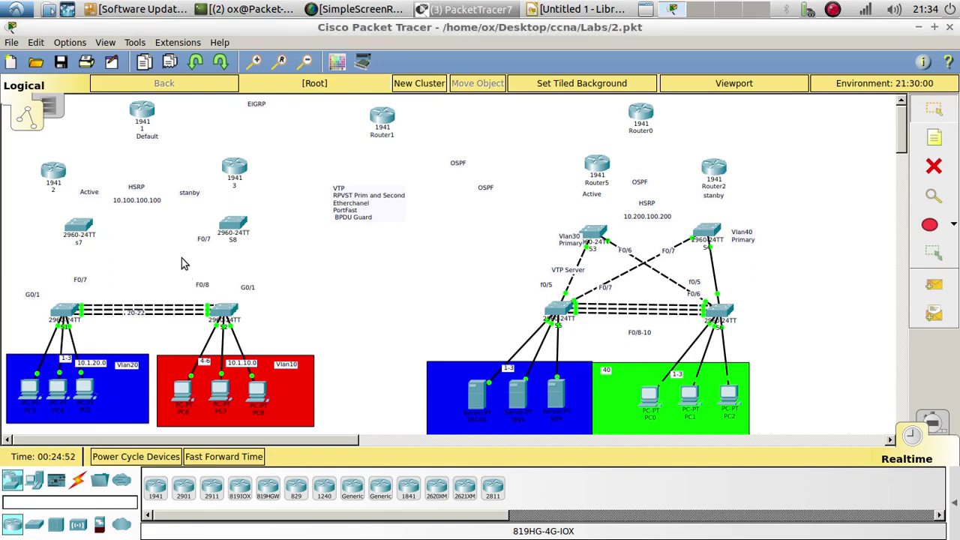
- Shift the F0/7 note above S1 slightly, then paste a copy beside s7 and change its text to F0/8
mouse_move(74, 281)
mouse_down()
mouse_move(111, 271)
mouse_move(87, 281)
mouse_up()
key(ctrl+c)
key(ctrl+v)
double_click(109, 241)
key(BackSpace)
text(8)
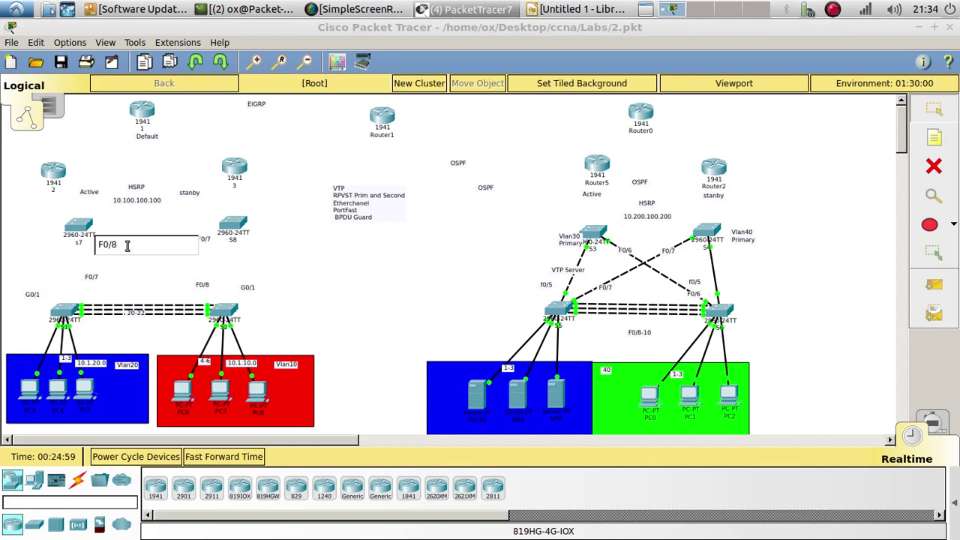
click(139, 281)
- Open the command-line interface of switch s7 and enter privileged EXEC mode
click(79, 225)
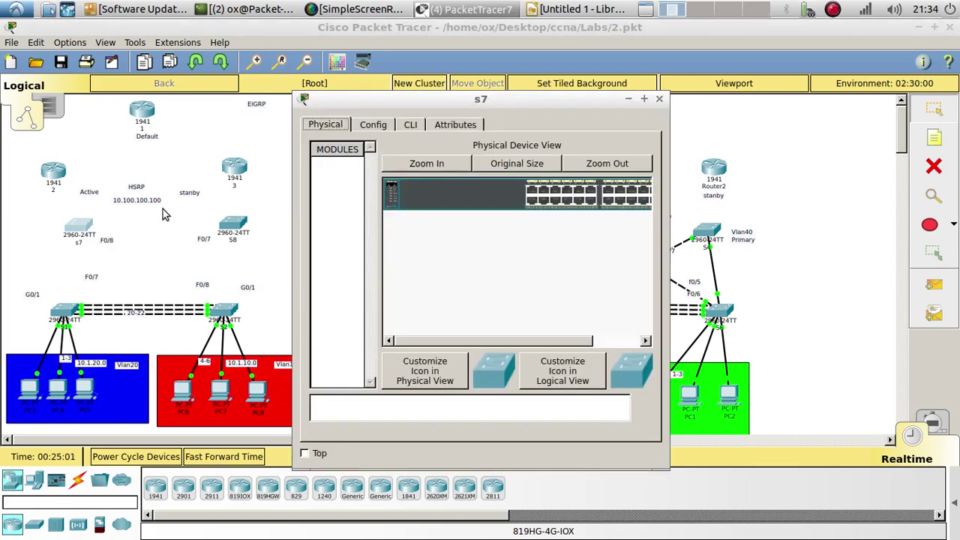
click(412, 125)
drag(440, 111, 661, 63)
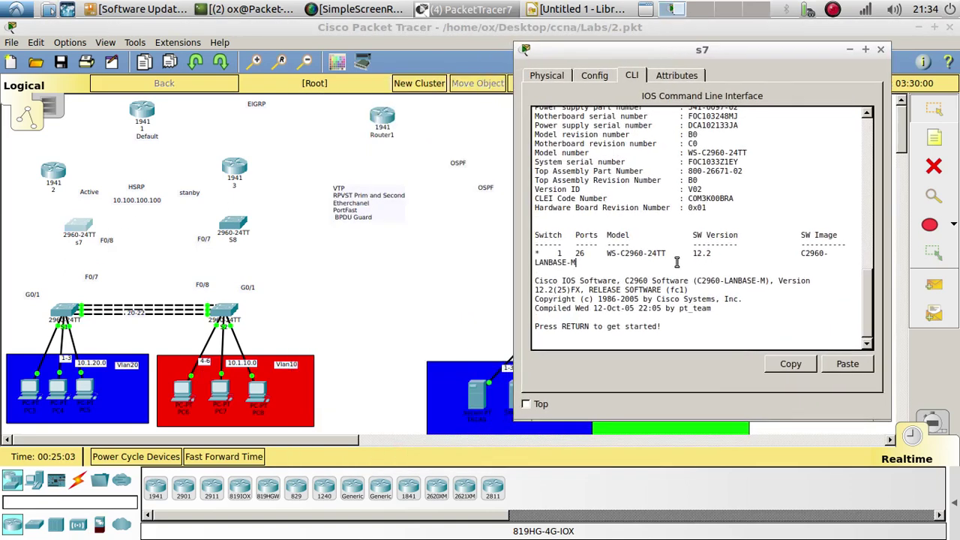
key(Return)
key(Return)
key(Return)
text(en)
key(Tab)
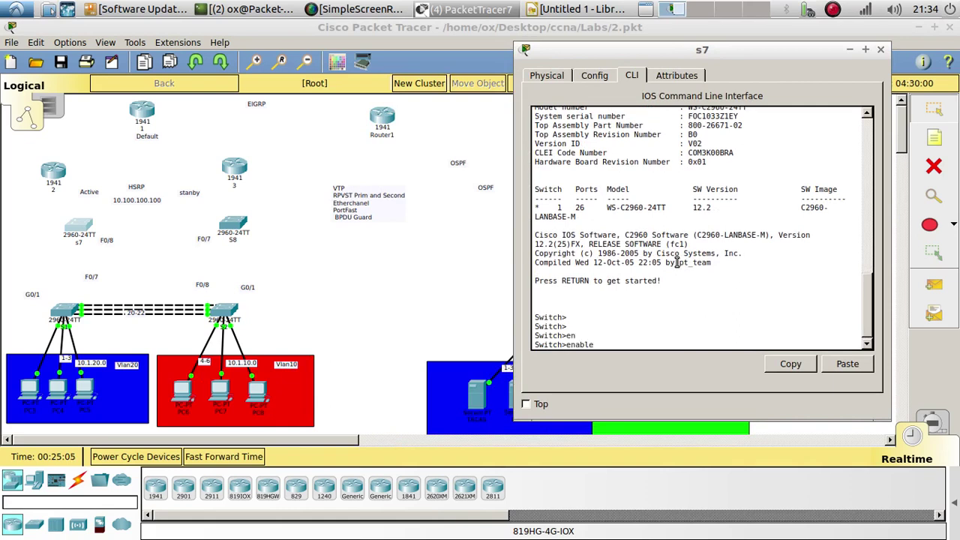
key(Return)
- Enter global configuration mode on switch s7 with configure terminal
key(Return)
text(confi)
key(Tab)
key(Tab)
key(Return)
key(Return)
key(Return)
key(Return)
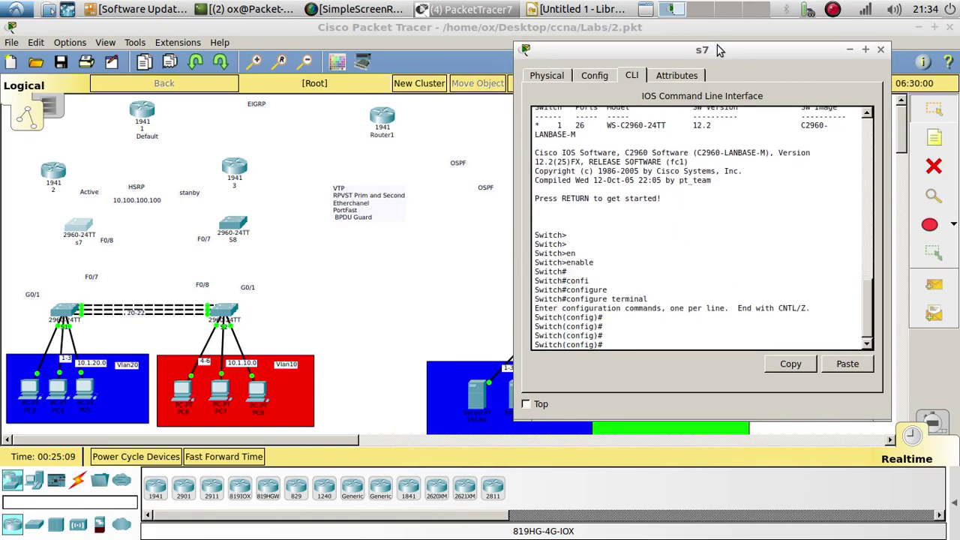
- Set the switch's hostname to S7
drag(720, 48, 227, 77)
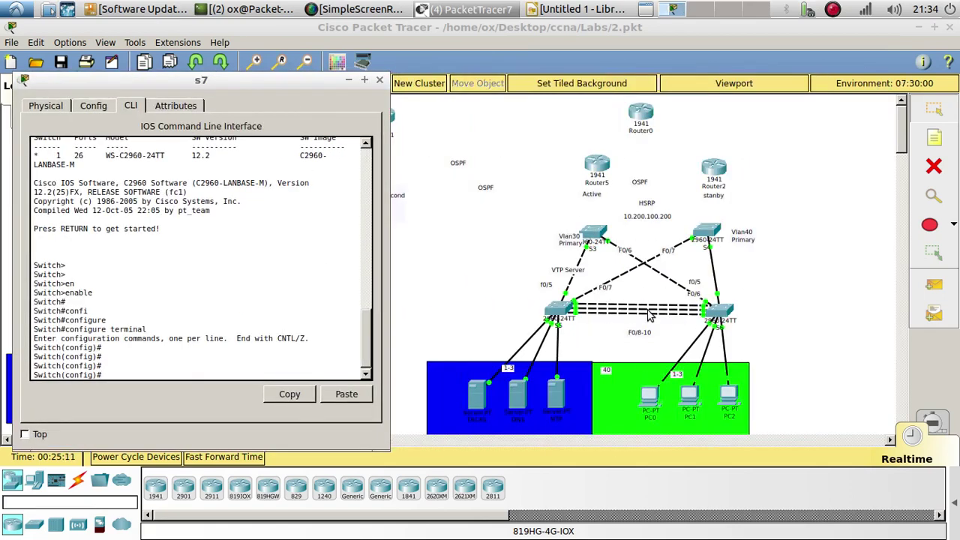
drag(224, 85, 732, 54)
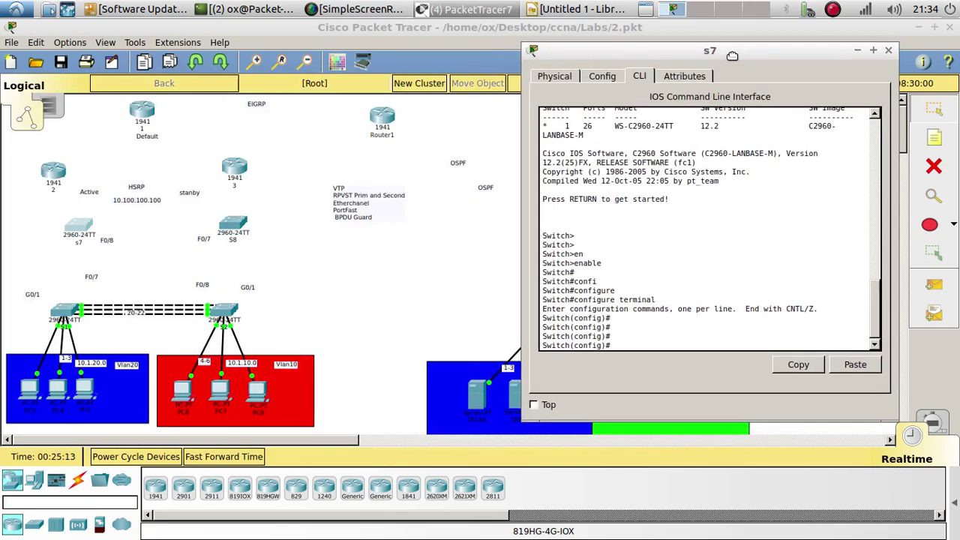
text(o)
key(Tab)
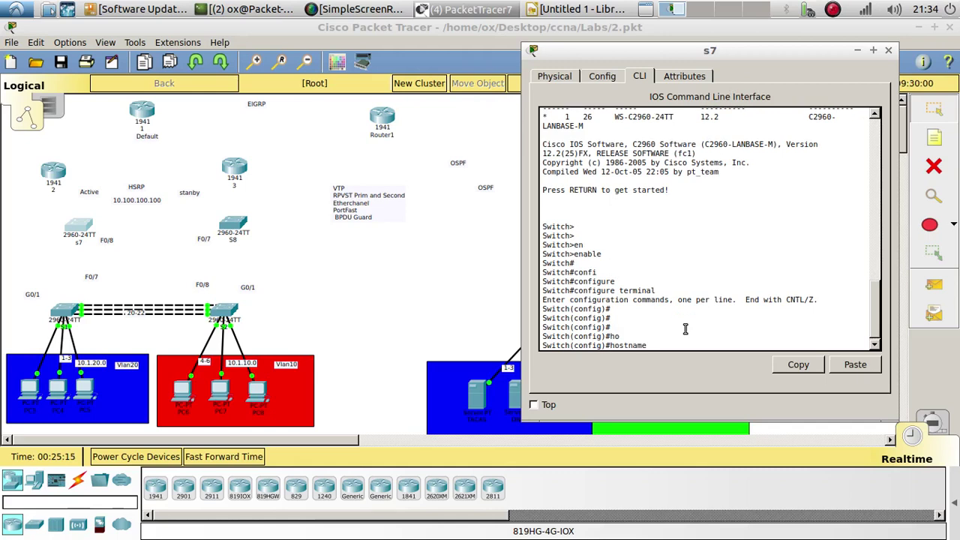
key(Return)
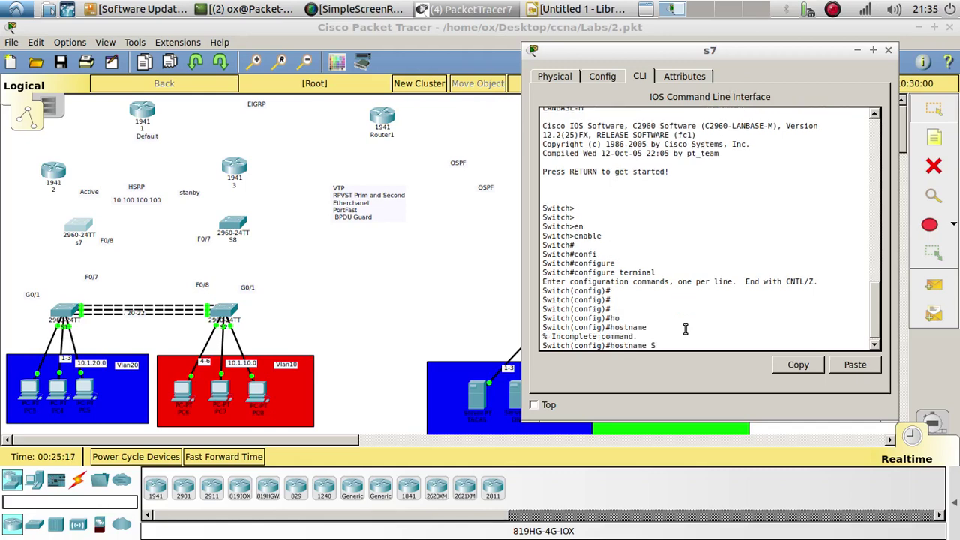
key(Return)
key(Return)
key(Return)
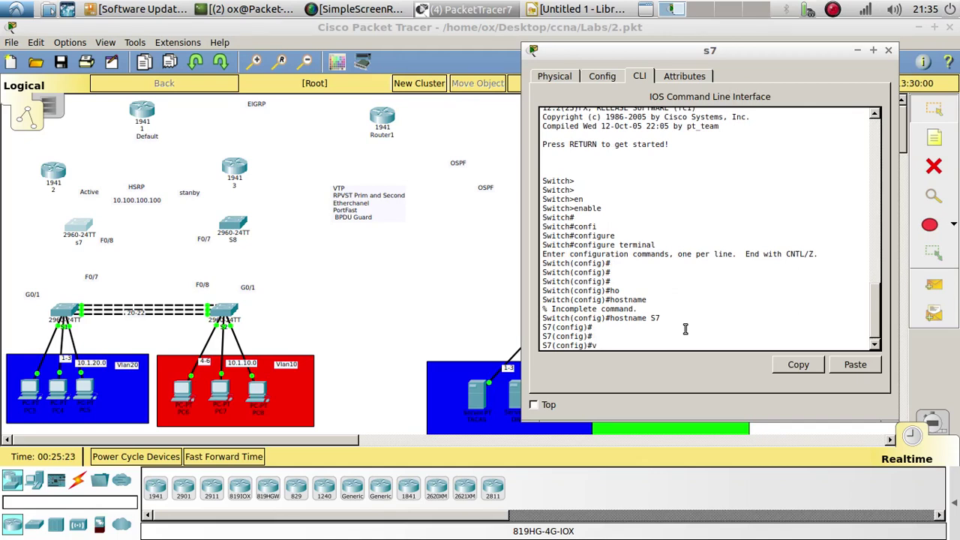
- Set S7's VTP mode to client
text(vtp)
key(Tab)
text(mo)
key(Tab)
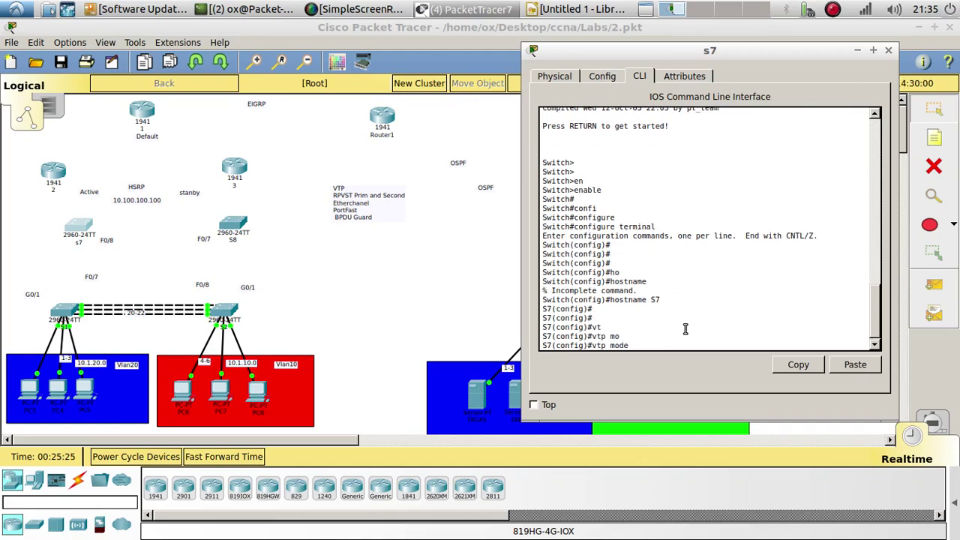
text(cl)
key(Tab)
key(Return)
key(Return)
key(Return)
- Set S7's VTP domain name to cisco
text(v)
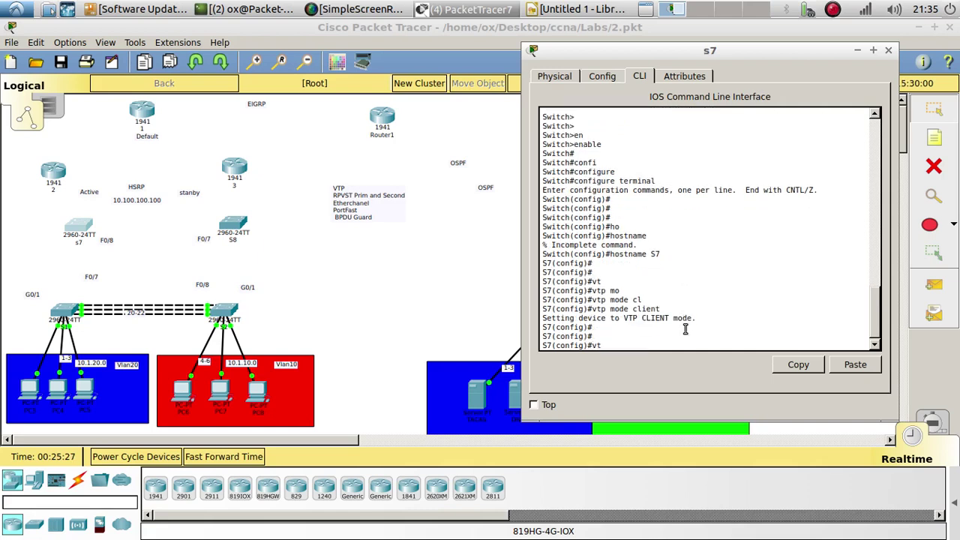
text(t)
key(Tab)
text(do)
key(Tab)
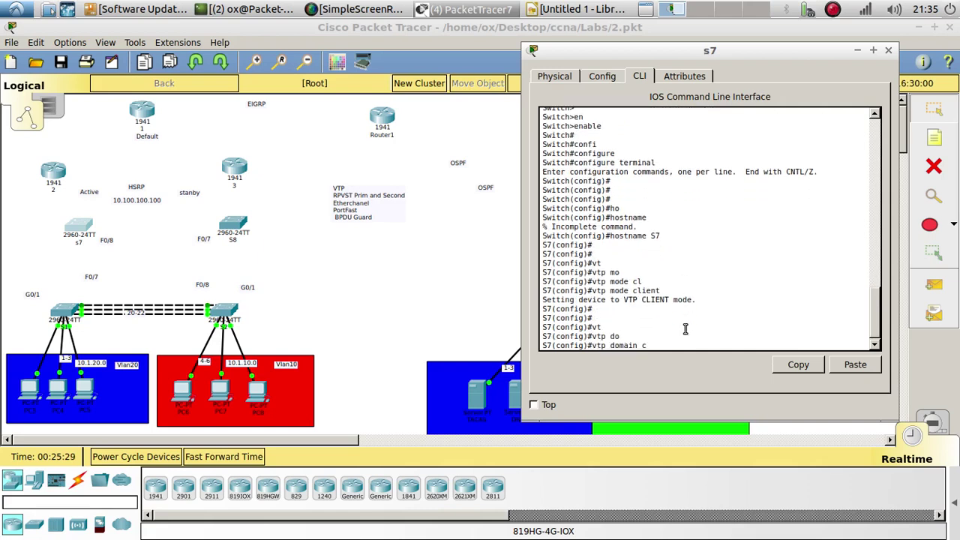
key(BackSpace)
key(BackSpace)
text(a)
key(BackSpace)
text(sio)
key(Return)
key(Return)
key(Return)
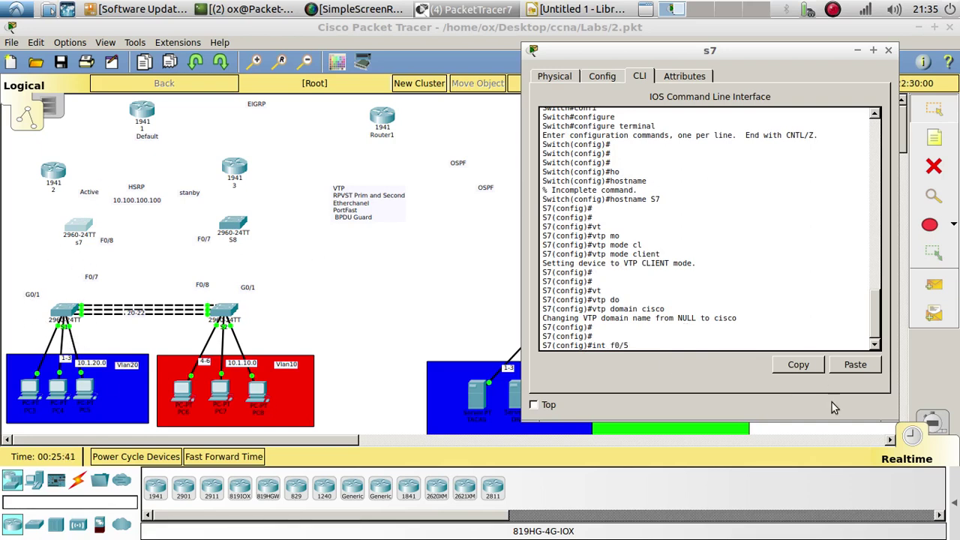
- Enter interface F0/5 on S7 and set its switchport mode to access
key(Return)
key(Return)
key(Return)
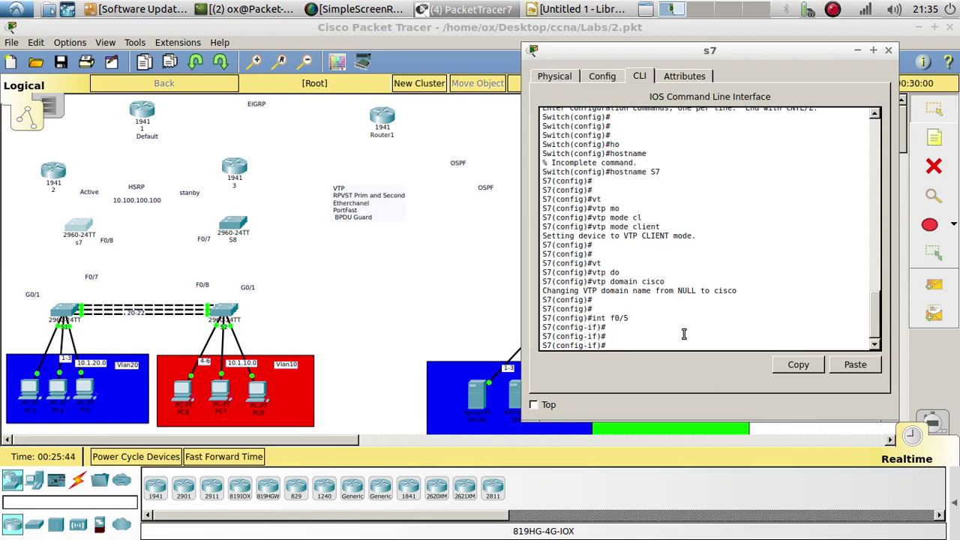
text(swi)
key(Tab)
text(mo)
key(Tab)
text(ac)
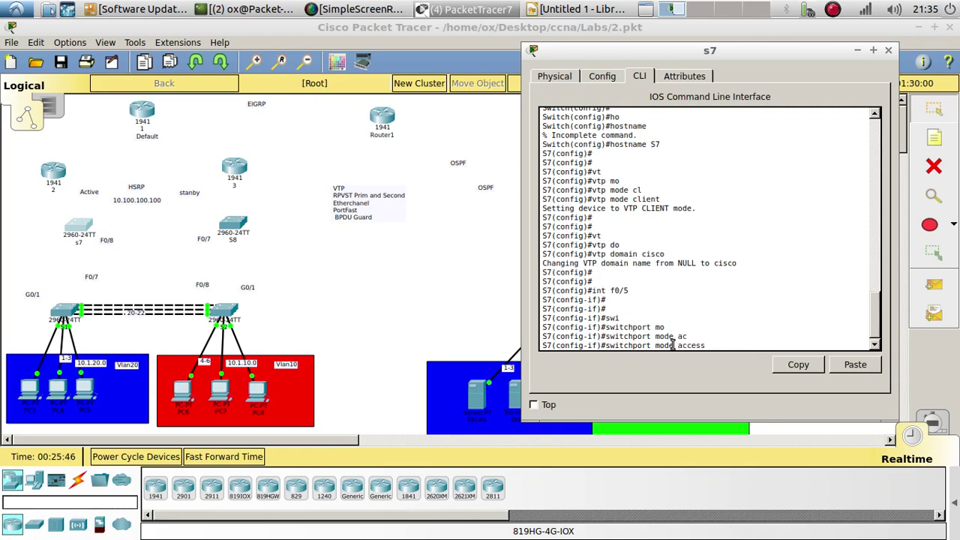
key(Tab)
key(Return)
key(Return)
key(Return)
- Assign interface F0/5 on S7 to access VLAN 20
text(sw)
key(Tab)
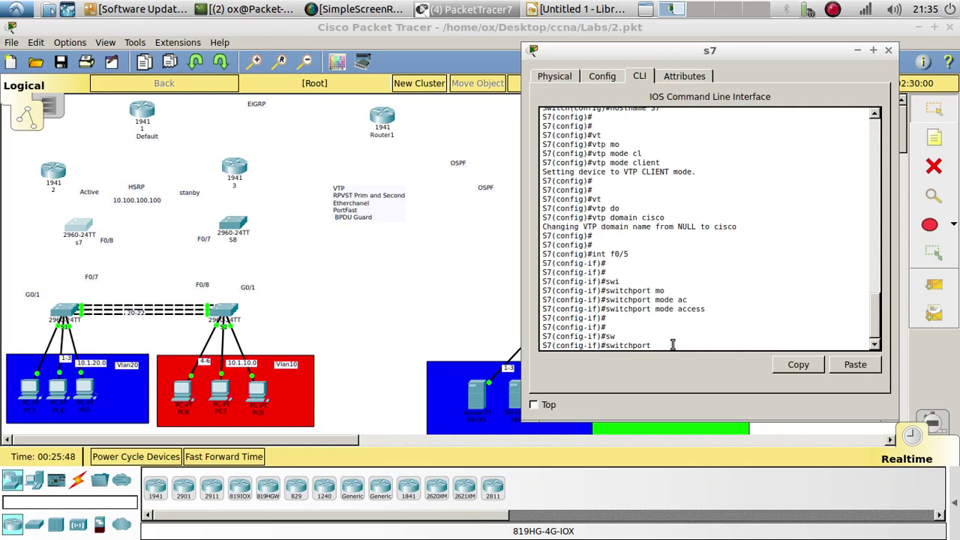
text(mo)
key(BackSpace)
key(BackSpace)
text(as)
key(BackSpace)
key(Tab)
text(v)
key(Tab)
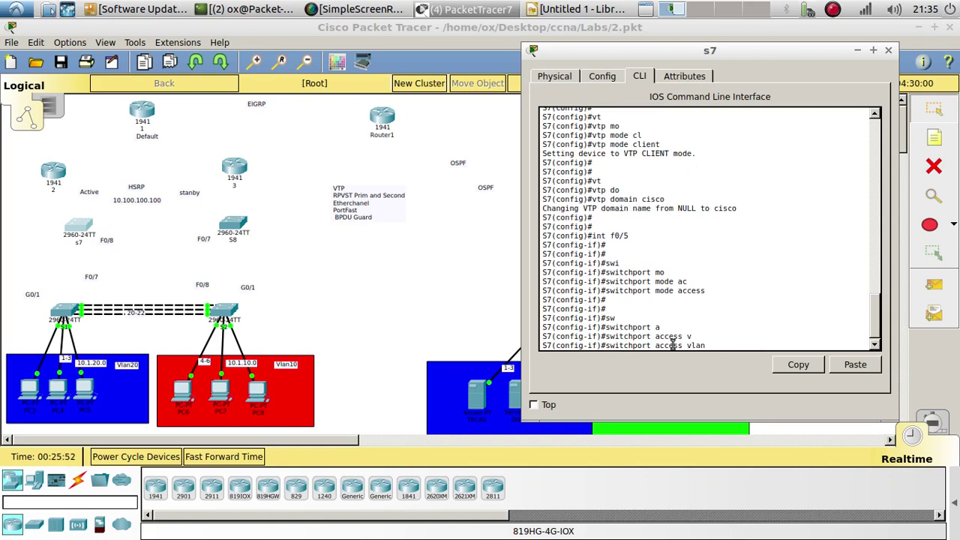
text(20)
key(Return)
key(Return)
key(Return)
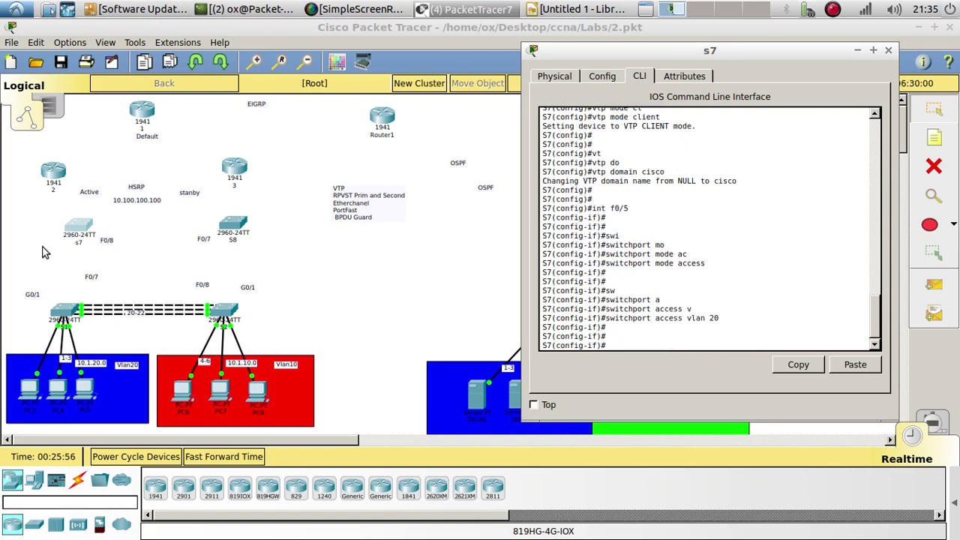
- Enter interface F0/8 on S7 and set its switchport mode to trunk
scroll(687, 296, up, 5)
scroll(688, 296, down, 5)
text(int f0/5)
key(BackSpace)
key(BackSpace)
text(8)
key(Return)
key(Return)
key(Return)
text(sw)
key(Tab)
text(mo)
key(Tab)
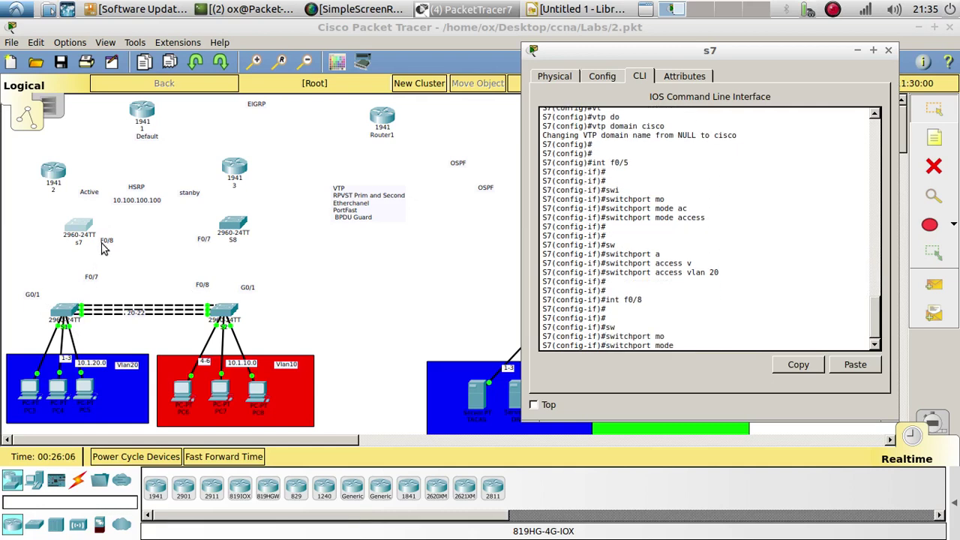
text(tr)
key(Tab)
key(Return)
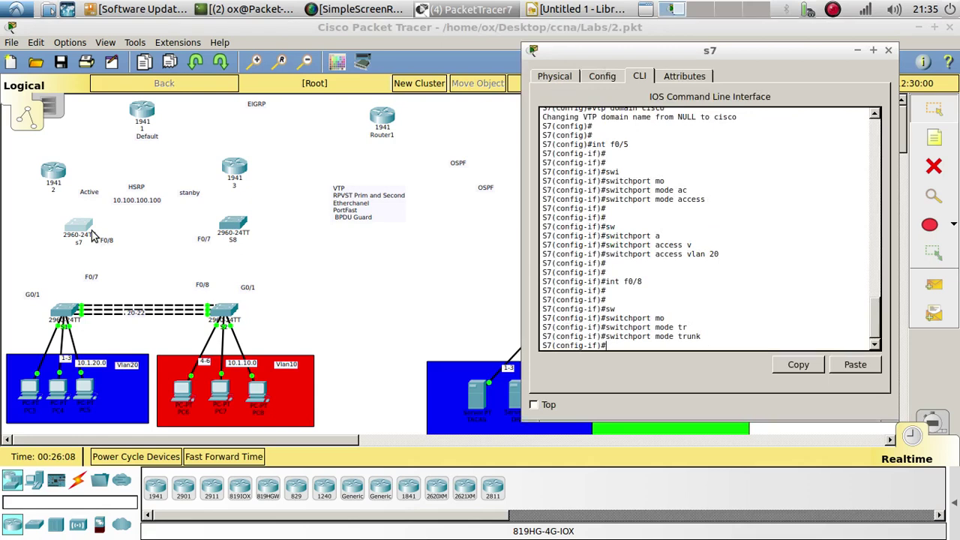
- Try to allow VLANs 10 and 20 on the F0/8 trunk with the command switchport trunk allowed 10,20
text(s)
key(Tab)
text(w)
key(Tab)
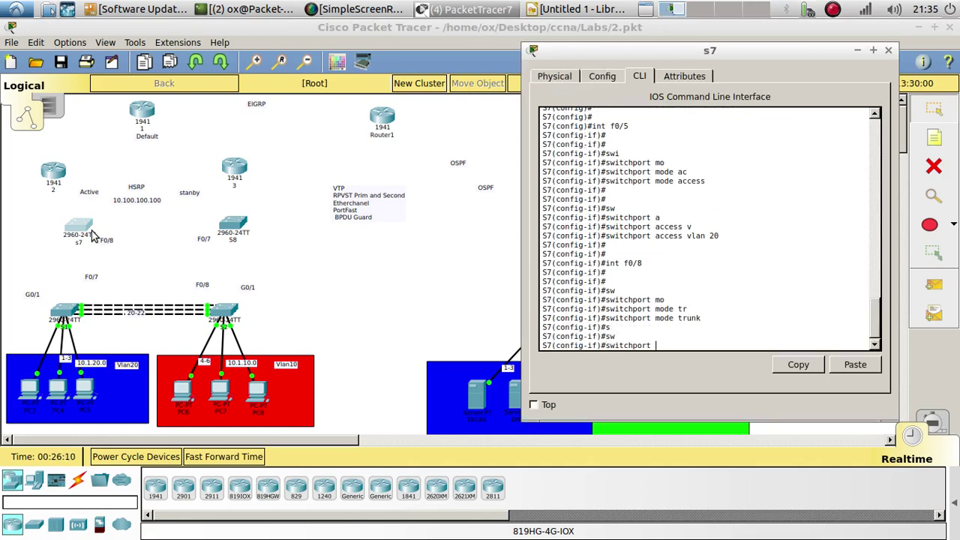
text(tr)
key(Tab)
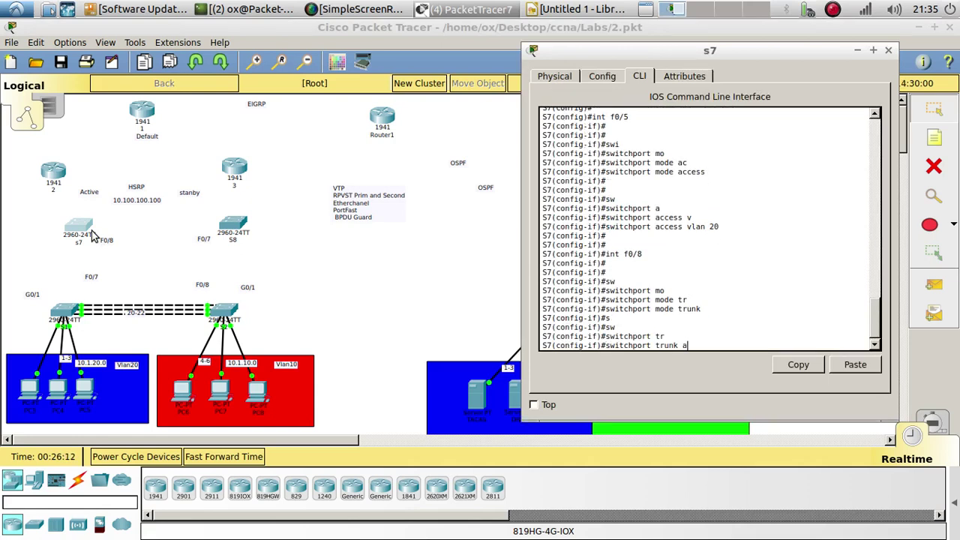
text(all)
key(Tab)
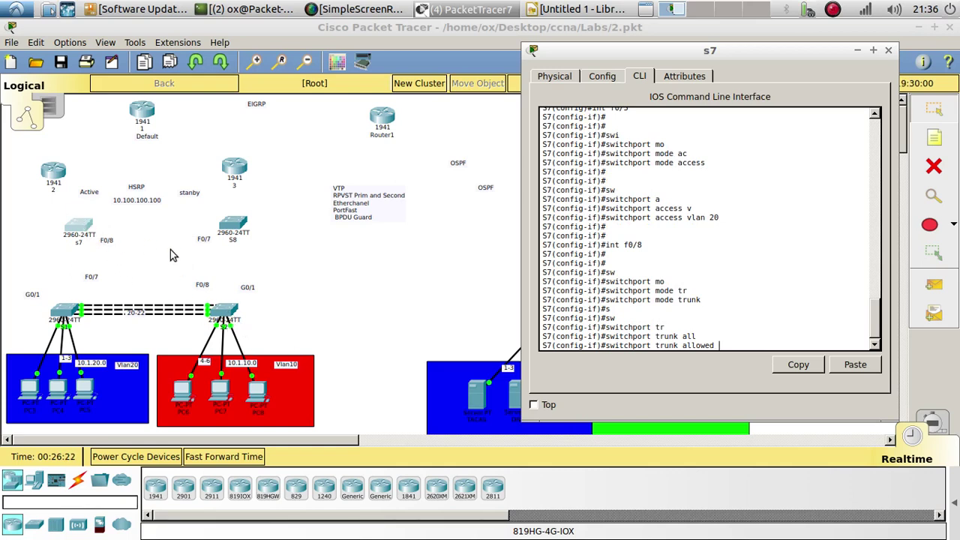
text(20)
key(Return)
key(Return)
key(Return)
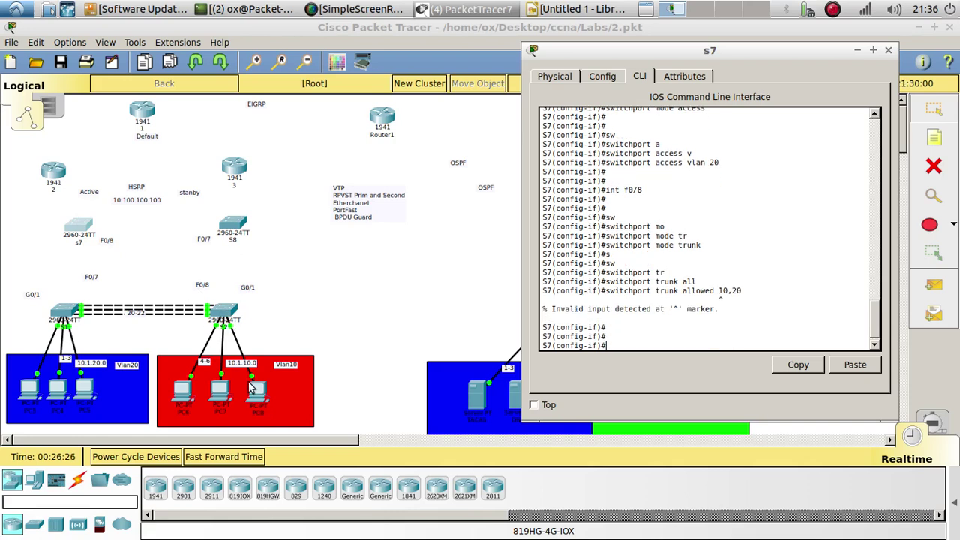
- Correct the previous F0/8 command to switchport trunk allowed vlan 10,20 and run it
key(Up)
key(Left)
text(vlan)
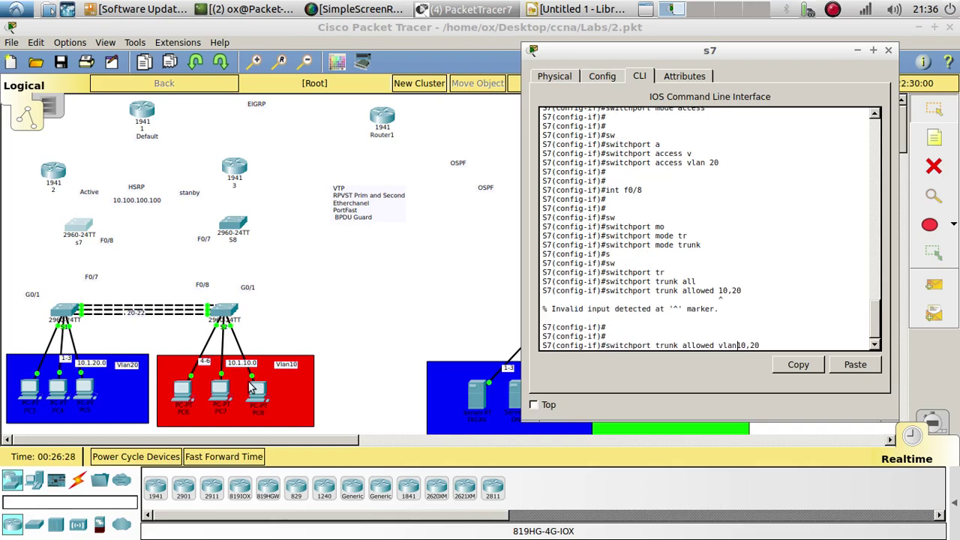
key(Return)
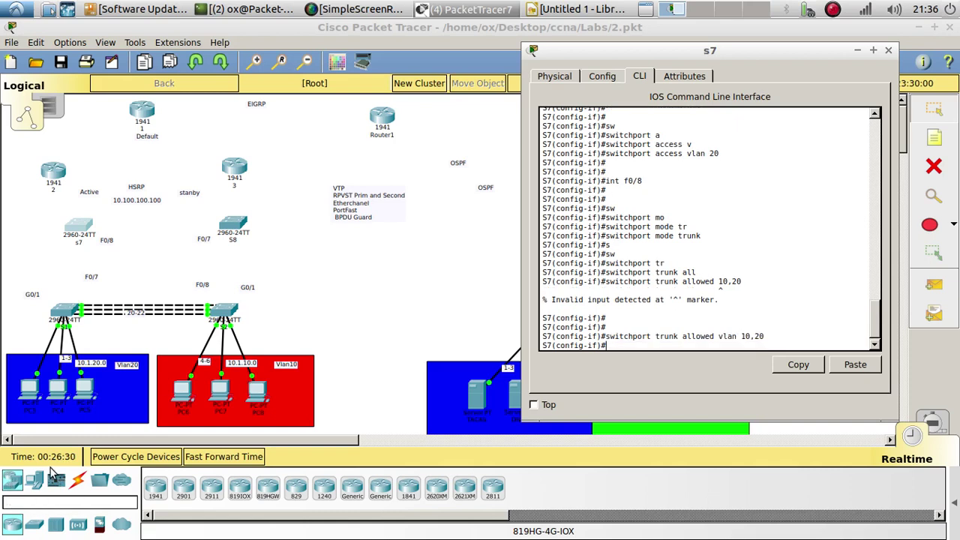
scroll(742, 291, up, 10)
scroll(722, 285, down, 10)
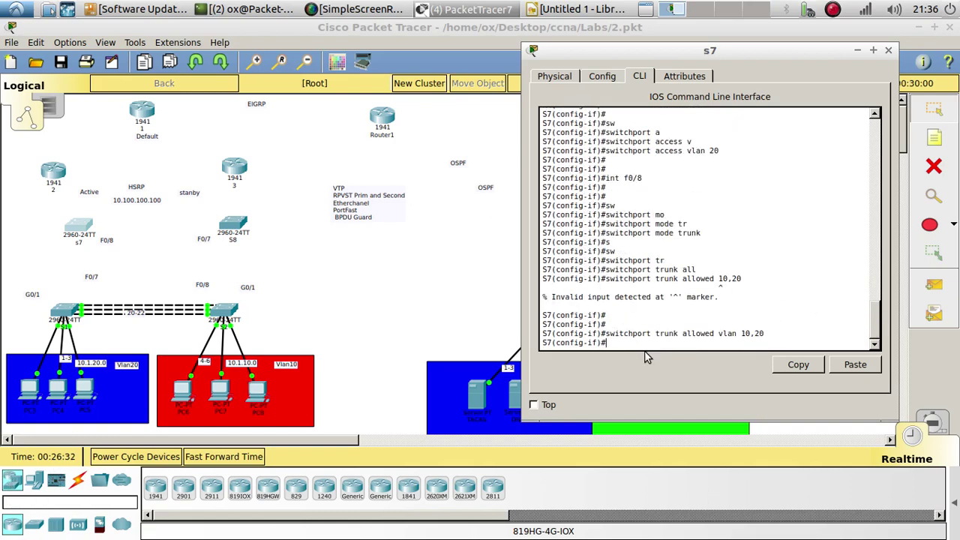
- Leave interface configuration on S7 and set the spanning-tree mode to rapid-pvst
text(exi)
key(Tab)
key(Return)
key(Return)
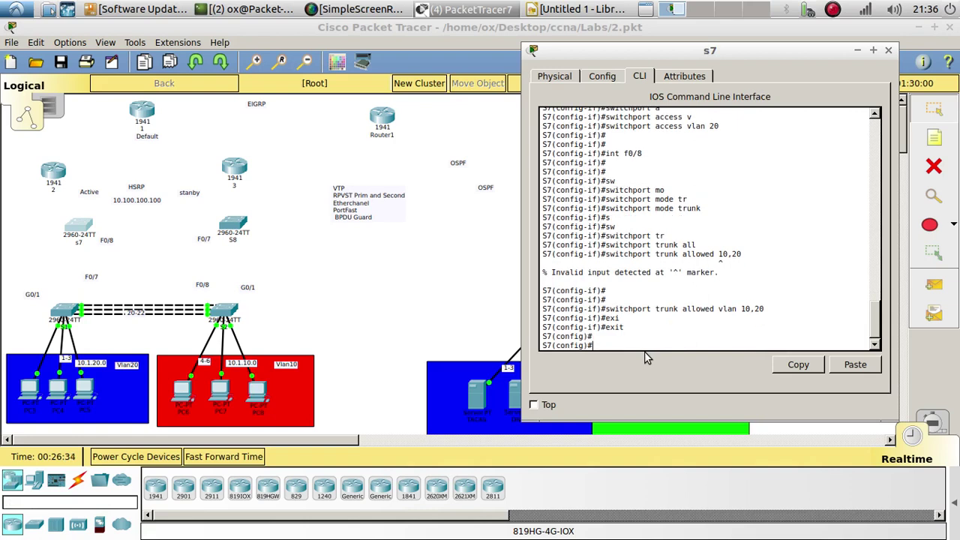
text(span)
key(Tab)
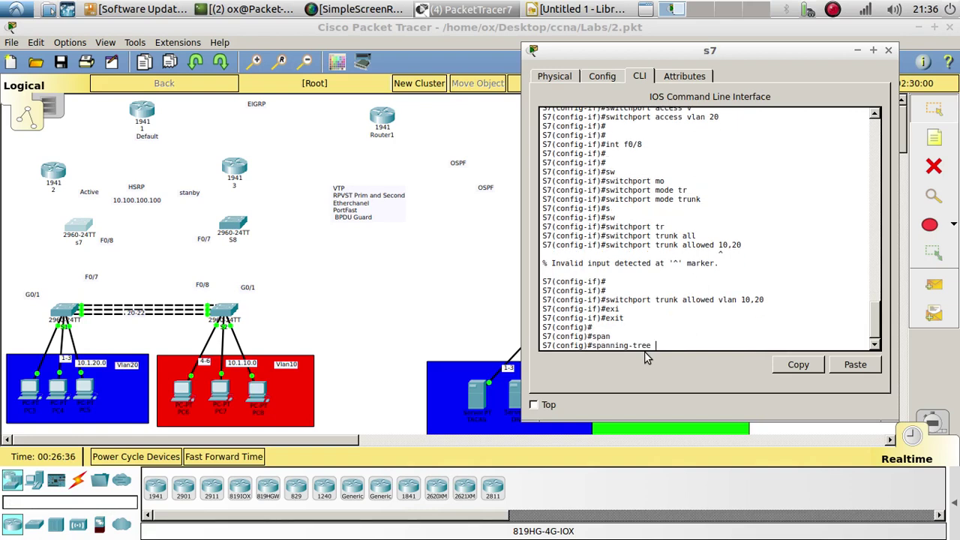
text(mo)
key(Tab)
text(r)
key(Tab)
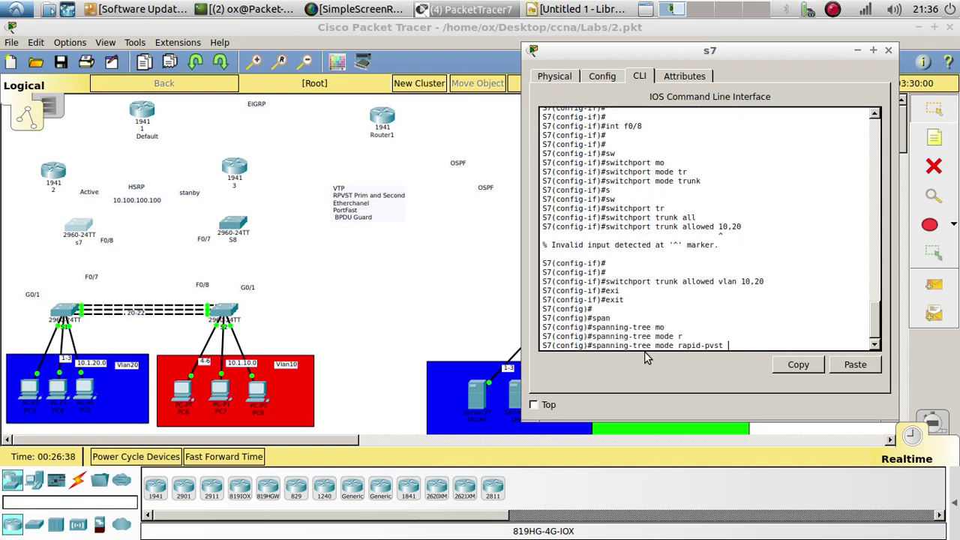
key(Return)
key(Return)
key(Return)
- Make S7 the primary spanning-tree root for VLAN 20
text(soan)
key(Tab)
key(BackSpace)
key(BackSpace)
key(BackSpace)
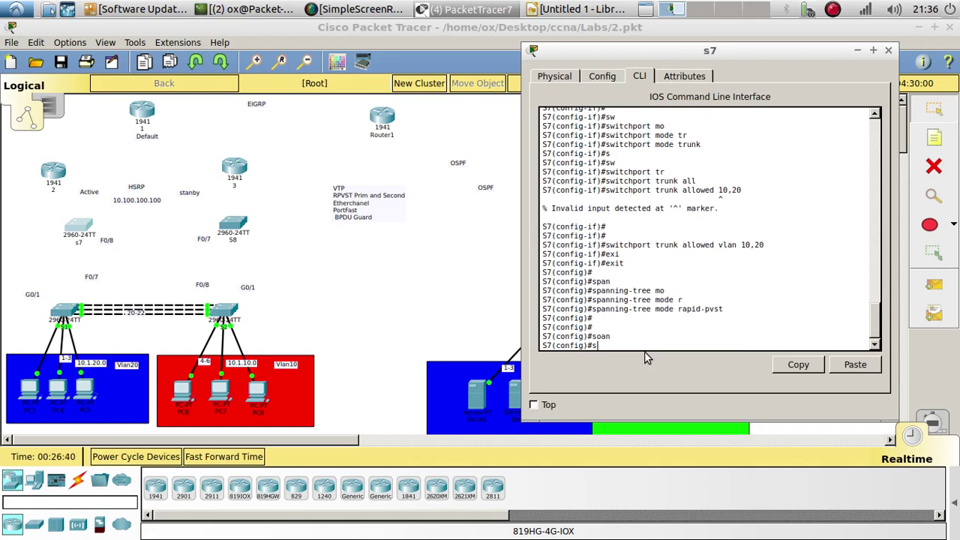
text(p)
key(Tab)
text(v)
key(Tab)
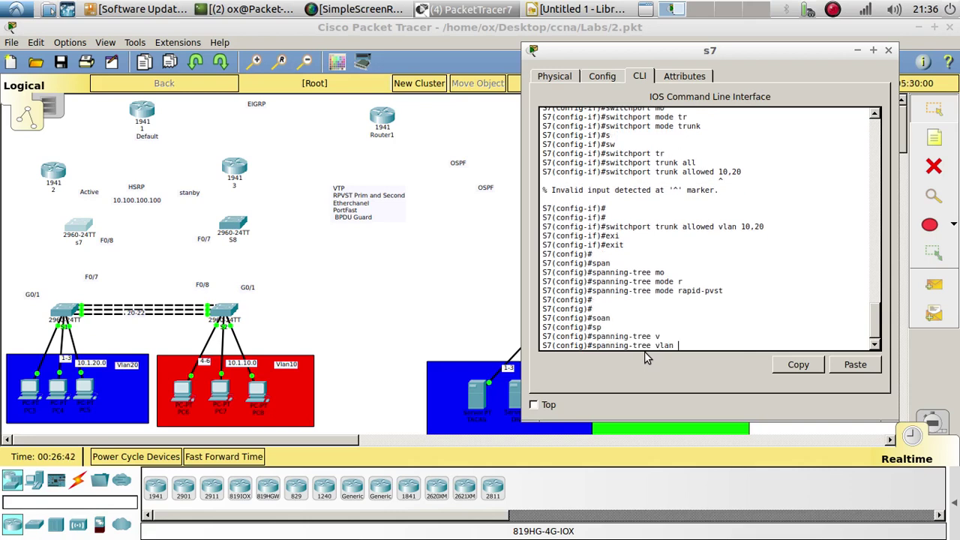
text(20 roo)
key(Tab)
text(pr)
key(Tab)
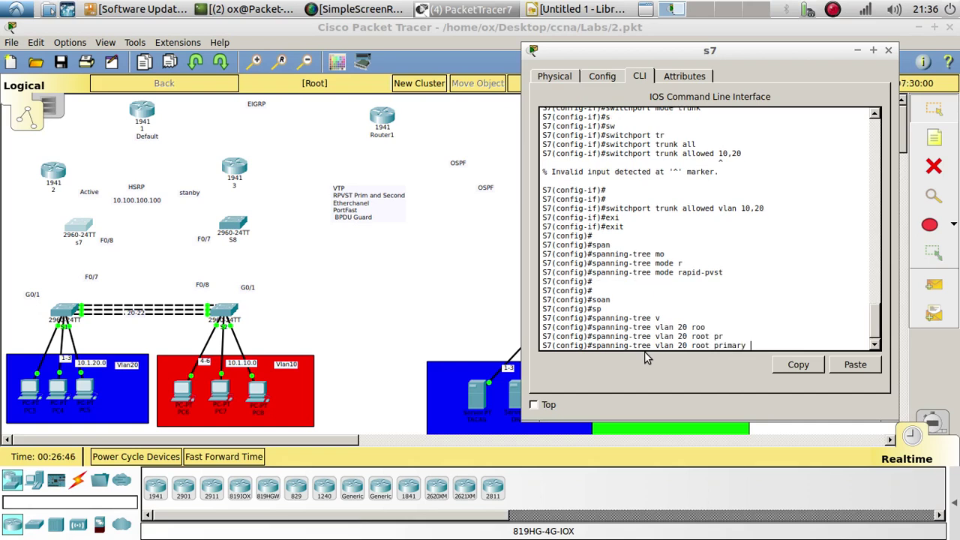
key(Return)
- Reuse the last spanning-tree command to make S7 the secondary root for VLAN 10
key(Up)
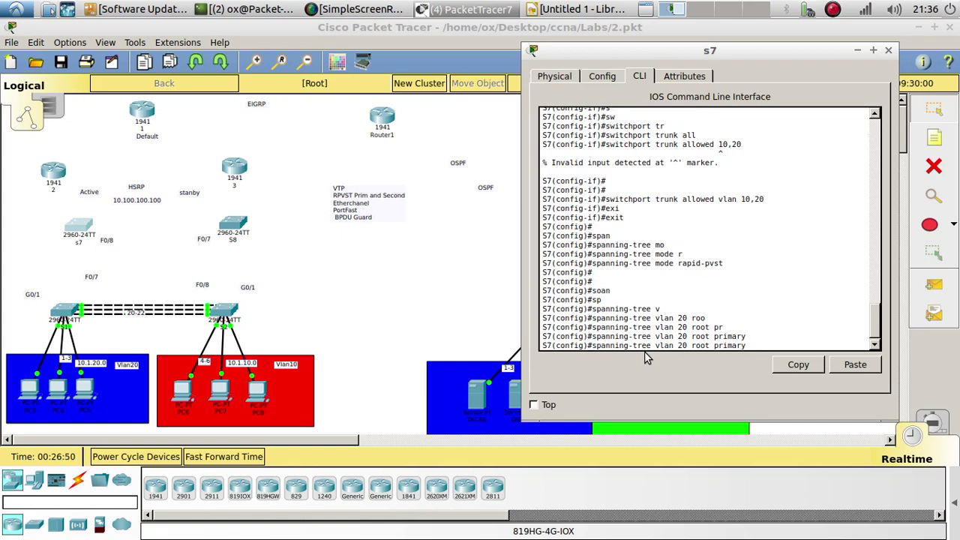
key(Left)
key(BackSpace)
text(1)
key(BackSpace)
key(BackSpace)
key(BackSpace)
key(BackSpace)
key(BackSpace)
key(BackSpace)
key(BackSpace)
text(se)
key(Tab)
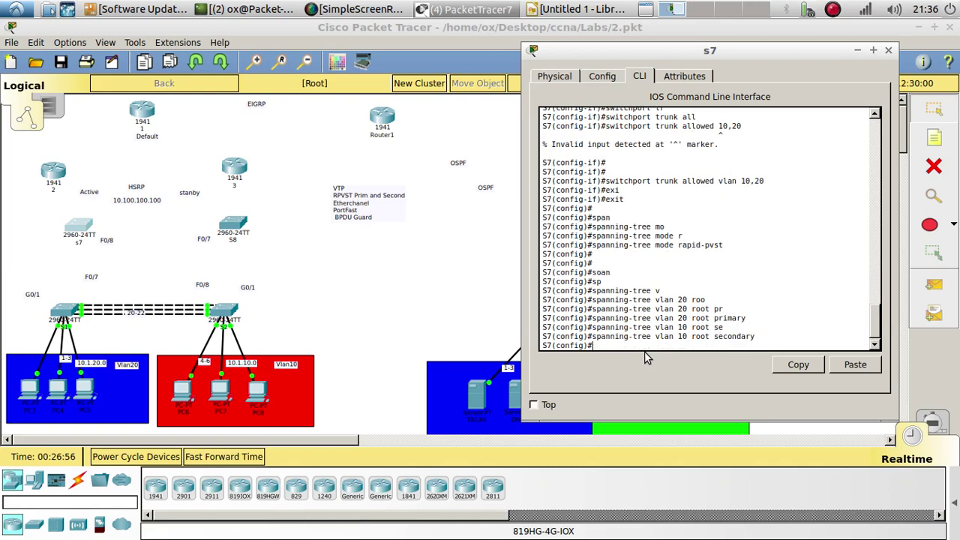
- Review the earlier F0/5 and F0/8 interface commands in the S7 command history and compare them with the topology
key(Return)
key(Return)
key(Return)
key(Return)
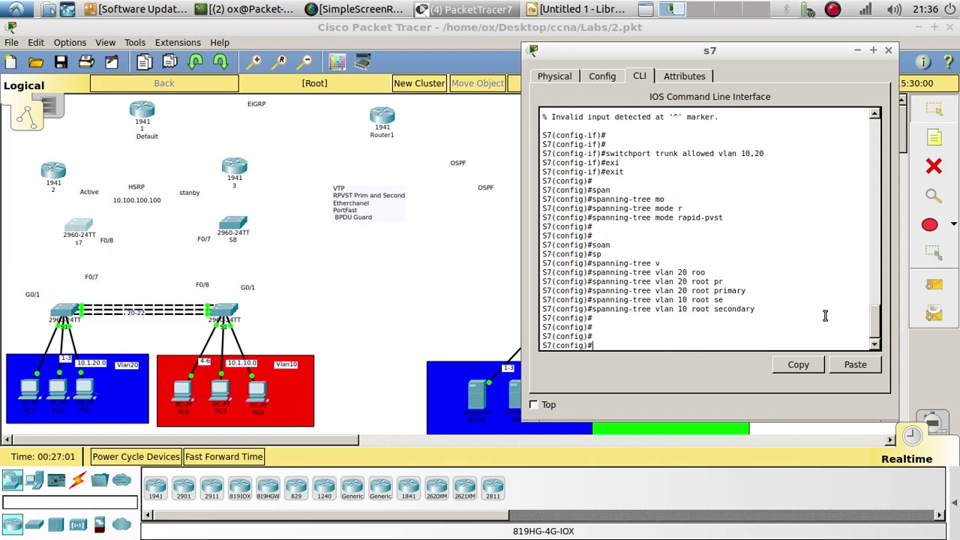
scroll(773, 274, up, 10)
drag(661, 292, 543, 293)
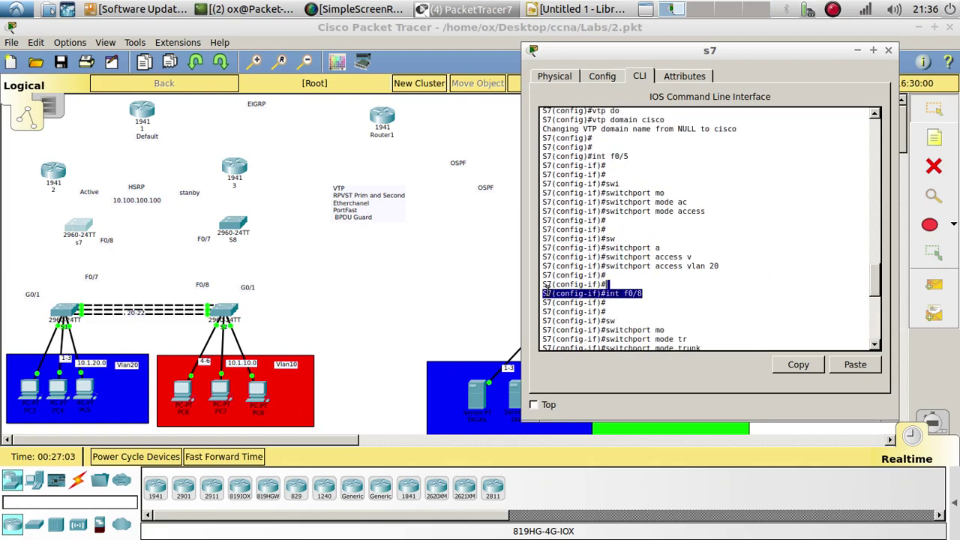
click(685, 297)
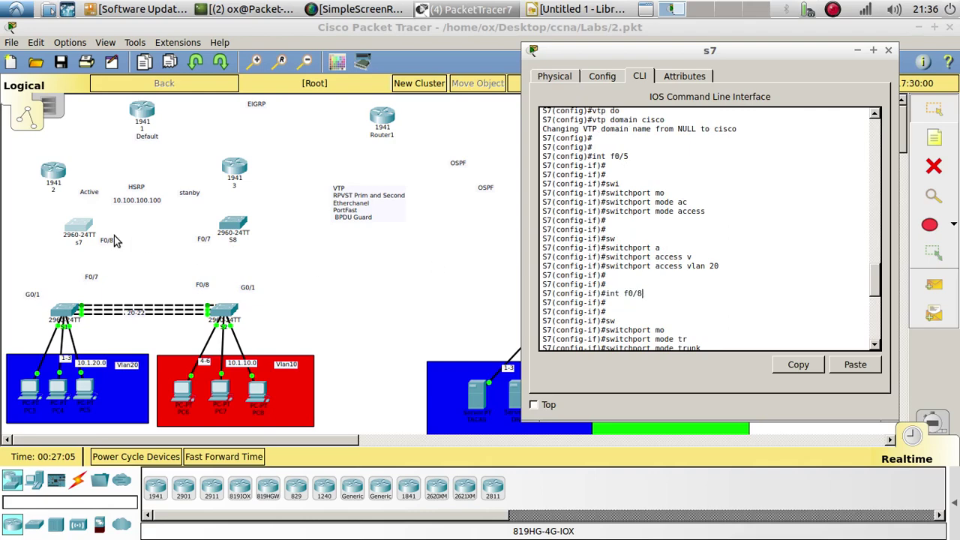
scroll(766, 300, down, 10)
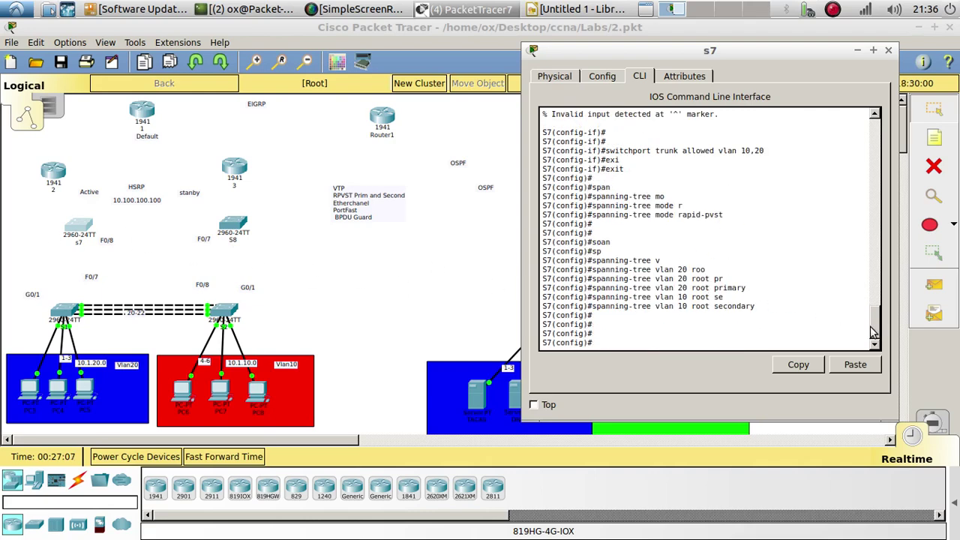
drag(874, 333, 859, 356)
- Enter interface G0/1 on S7 and set its switchport mode to trunk
text(g0/1)
key(Return)
key(Return)
key(Return)
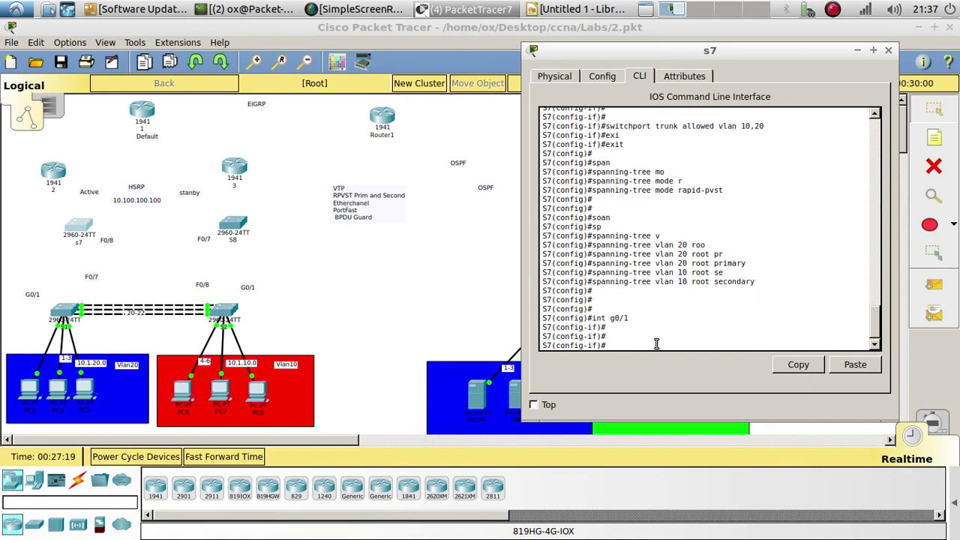
text(swi)
key(Tab)
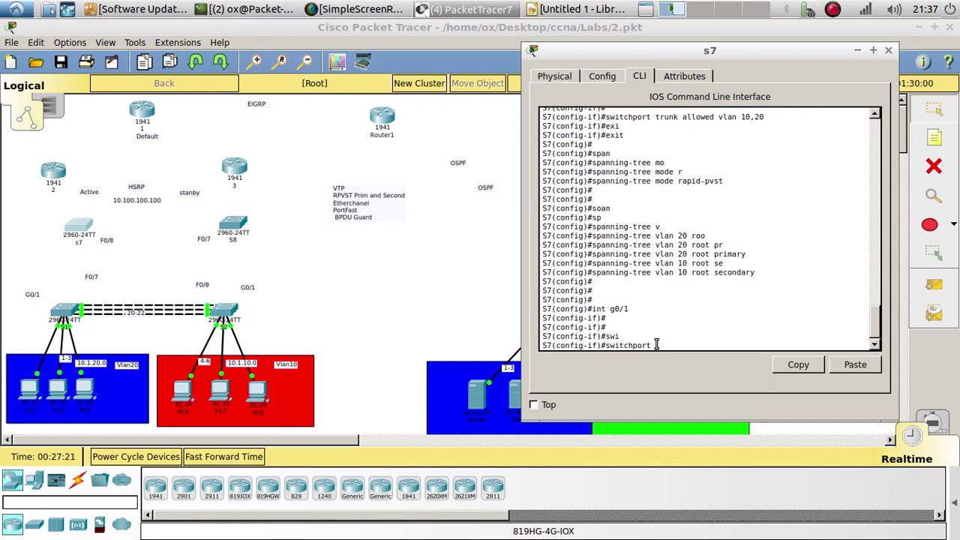
text(mo)
key(Tab)
text(tr)
key(Tab)
key(Return)
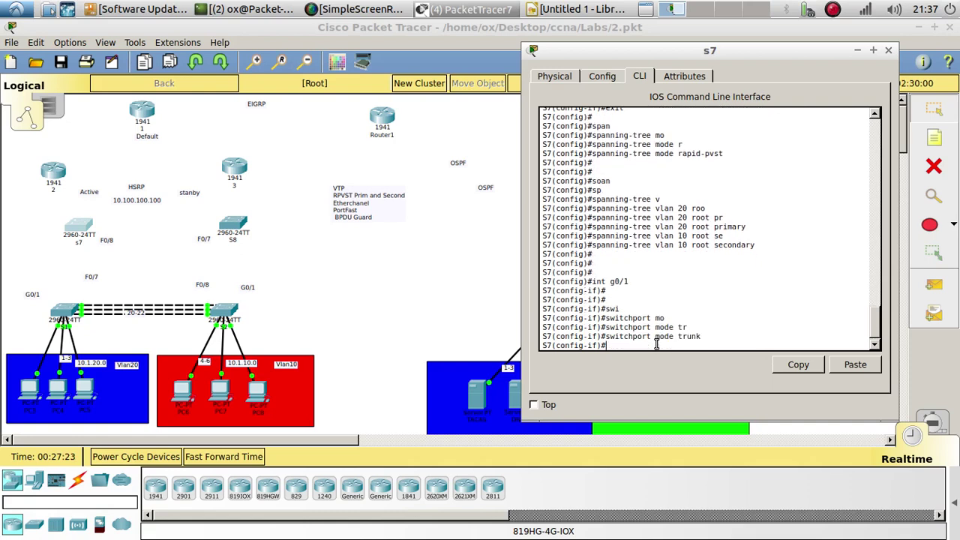
- Allow only VLANs 10,20 on the G0/1 trunk of S7
key(Return)
text(sw)
key(Tab)
text(tr)
key(Tab)
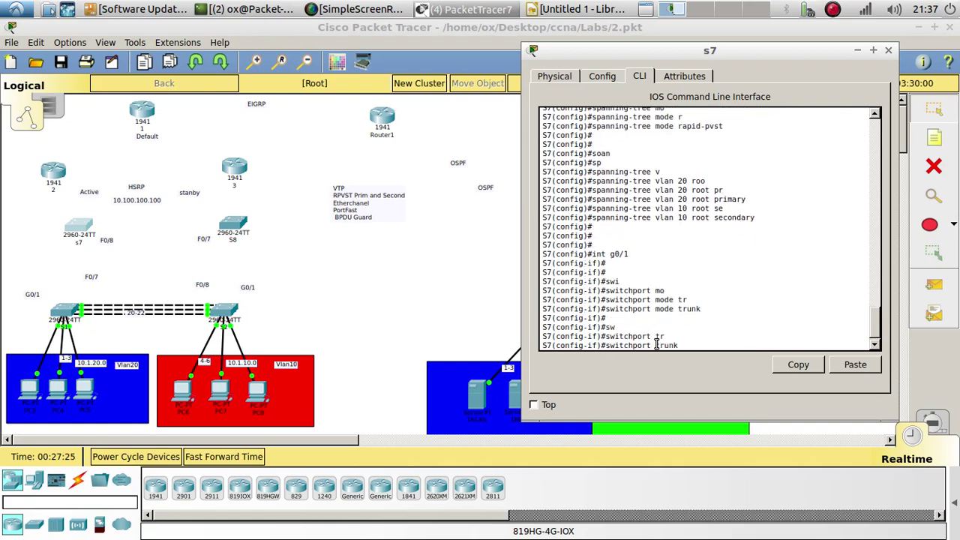
text(ak)
key(Tab)
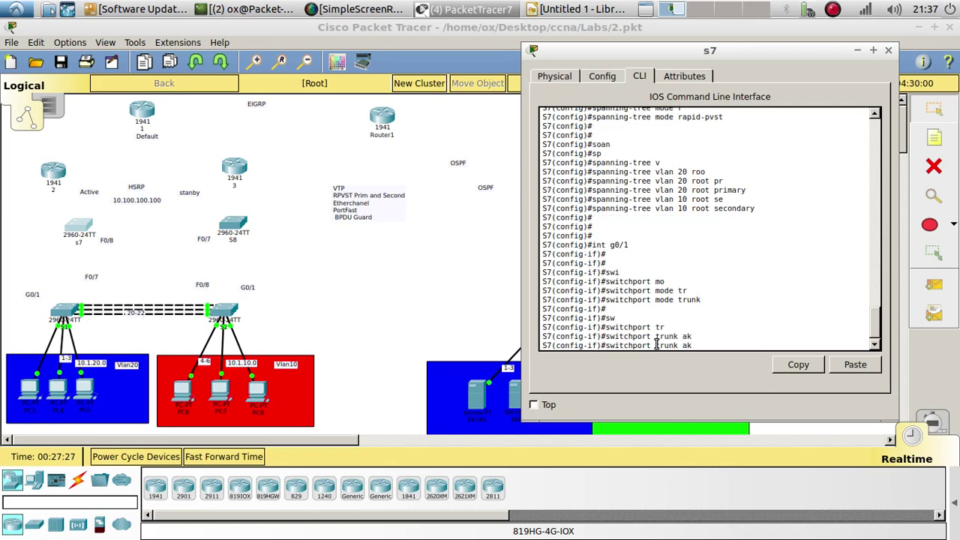
key(Tab)
key(BackSpace)
text(l)
key(Tab)
text(v)
key(Tab)
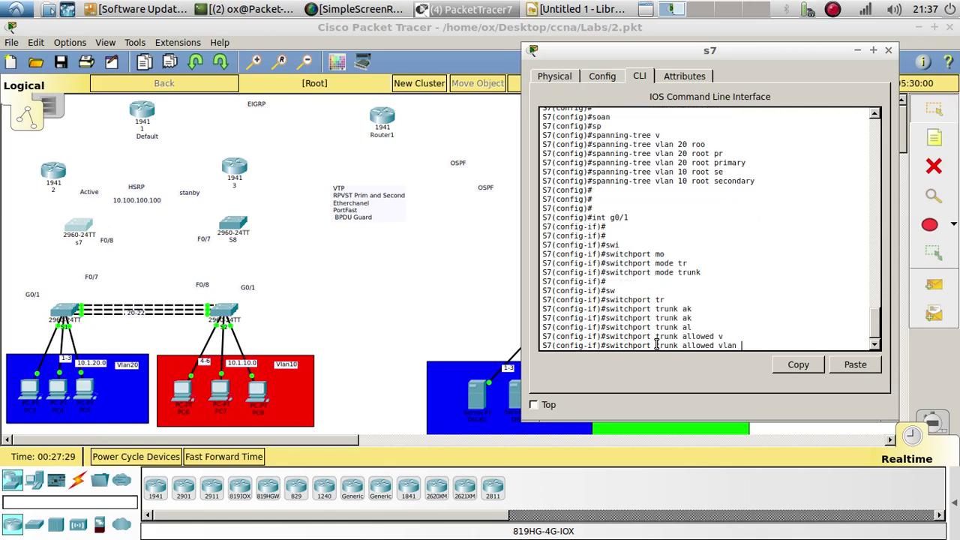
text(10,20)
key(Return)
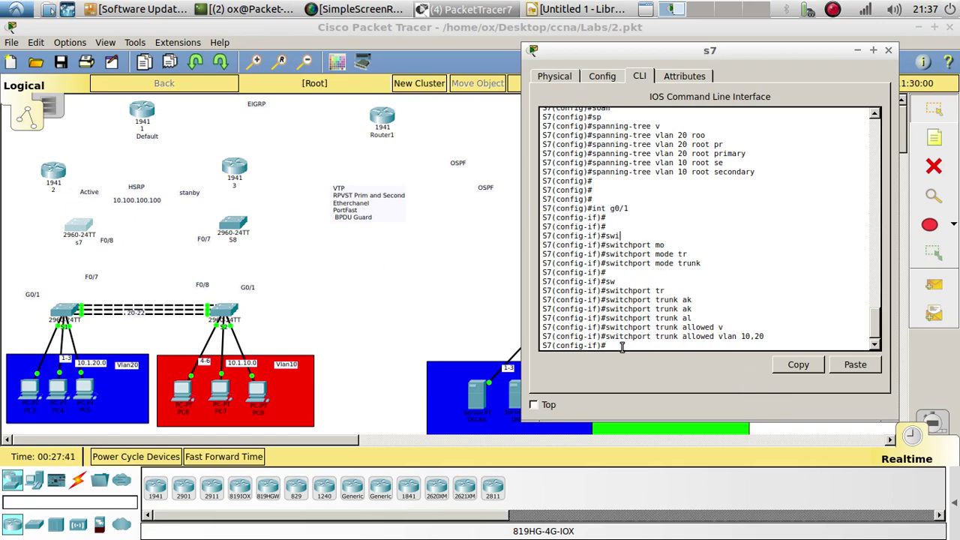
- End the configuration session on S7 and return to privileged mode
text(n)
text(nd)
key(Return)
key(Return)
key(Return)
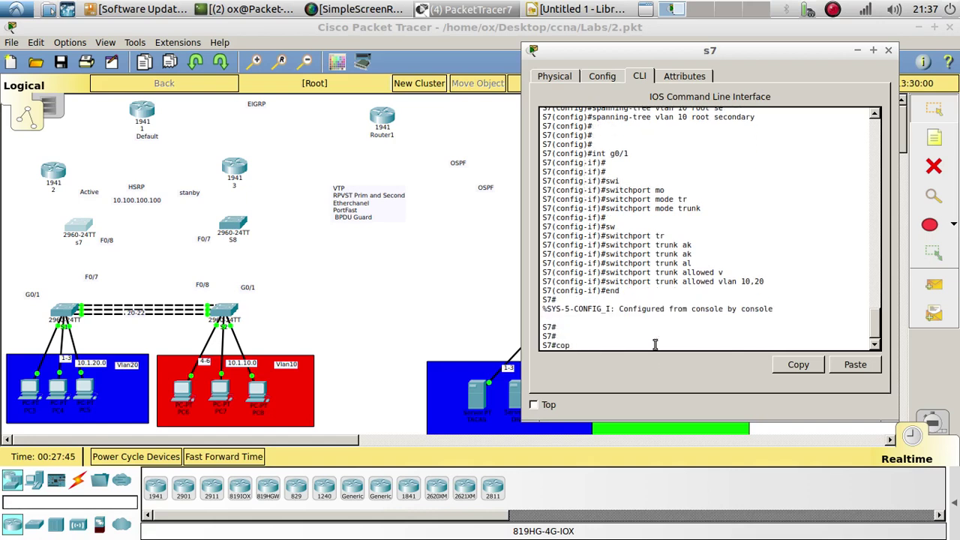
- Save S7's running configuration with copy run start, accepting the default destination filename
key(BackSpace)
key(BackSpace)
key(BackSpace)
text(y run start)
key(Return)
key(Return)
key(Return)
key(Return)
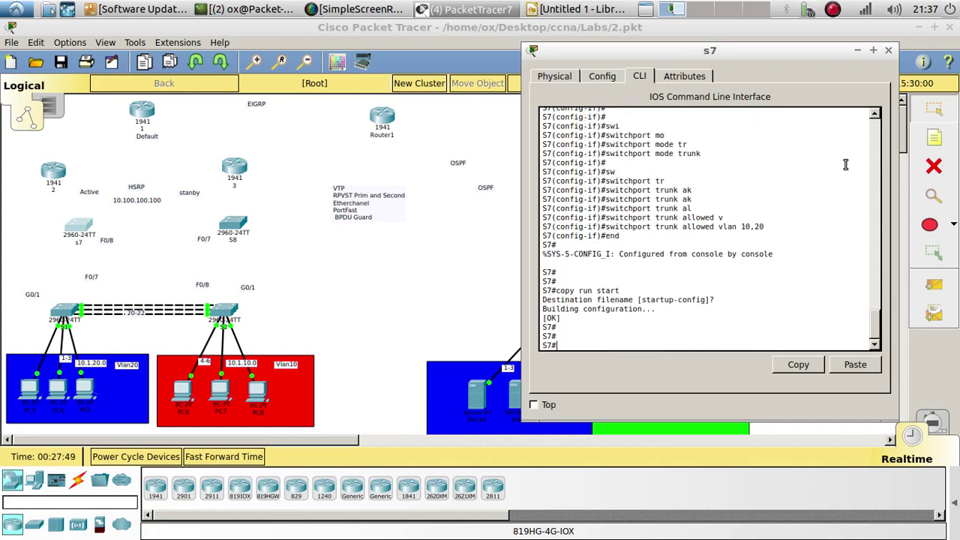
- Close the S7 window and open the command line of switch S8
click(888, 51)
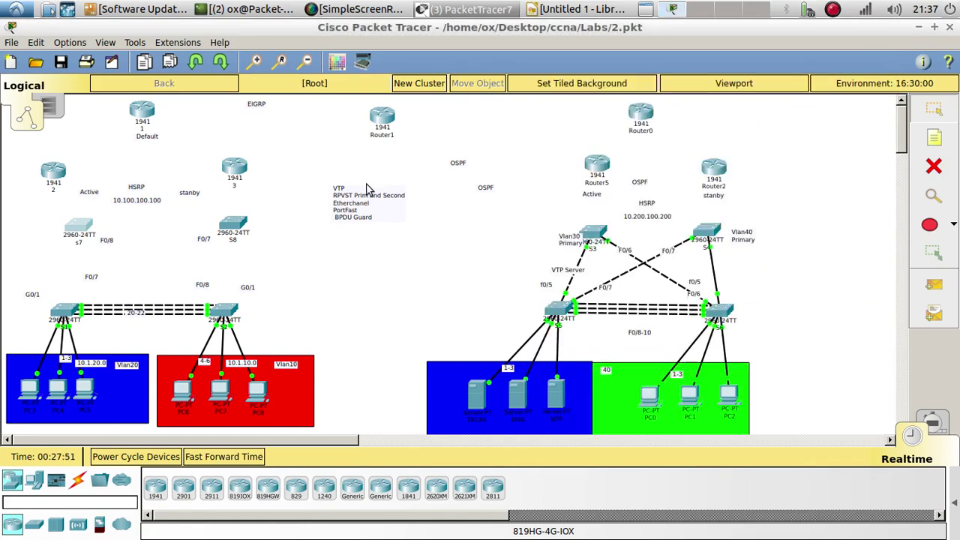
click(235, 222)
drag(397, 120, 607, 90)
click(611, 92)
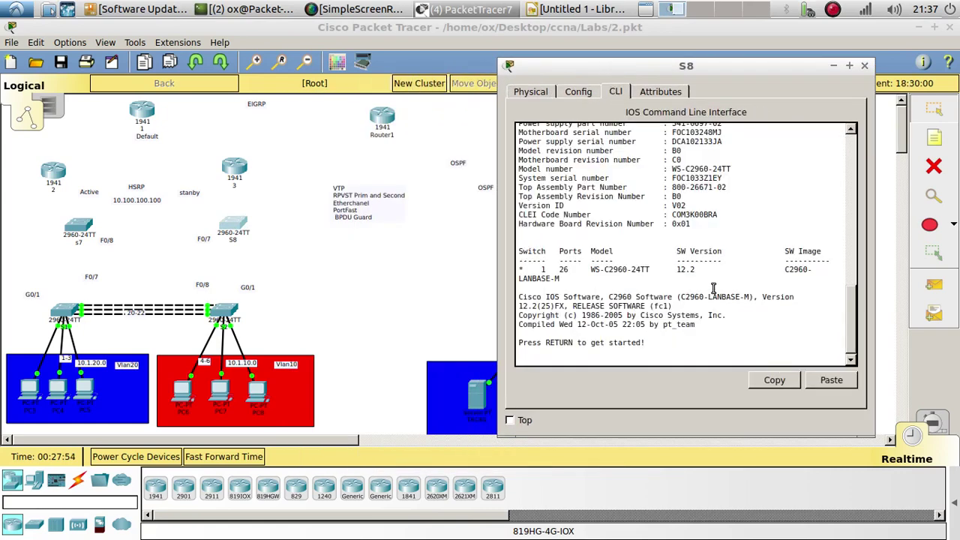
- Start the console session on S8 and enable privileged mode
key(Return)
key(Return)
text(en)
key(Tab)
key(Return)
- Enter global configuration mode on S8 with configure terminal
text(ch#coni)
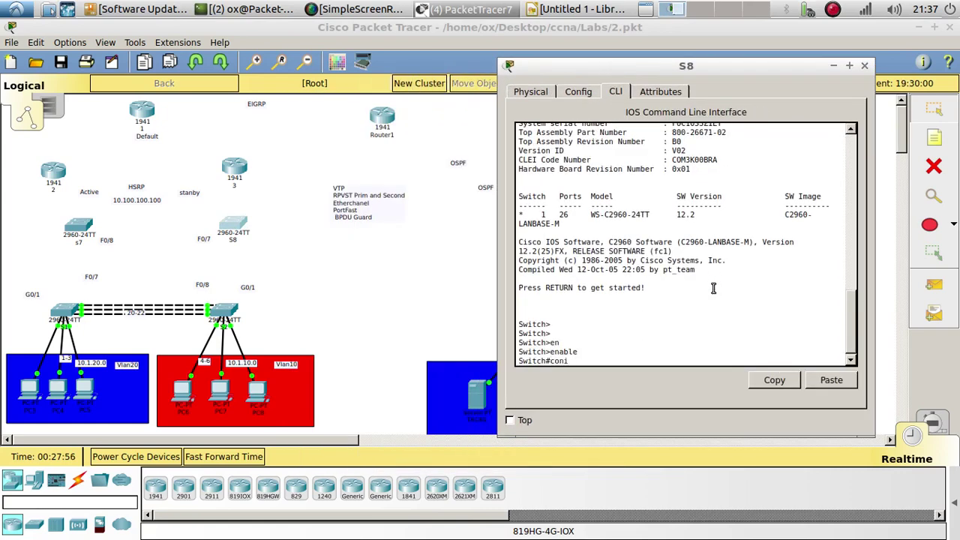
text(onfi)
key(Tab)
text(t)
key(Tab)
key(Return)
key(Return)
key(Return)
key(Return)
text(i)
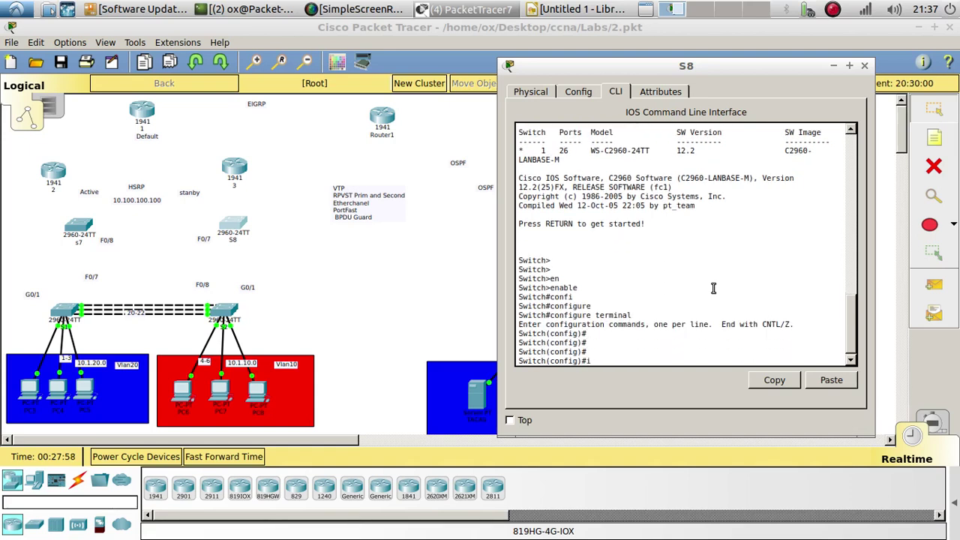
- Set the spanning-tree mode to rapid-pvst on switch S8
key(BackSpace)
text(sp)
key(Tab)
text(mo)
key(Tab)
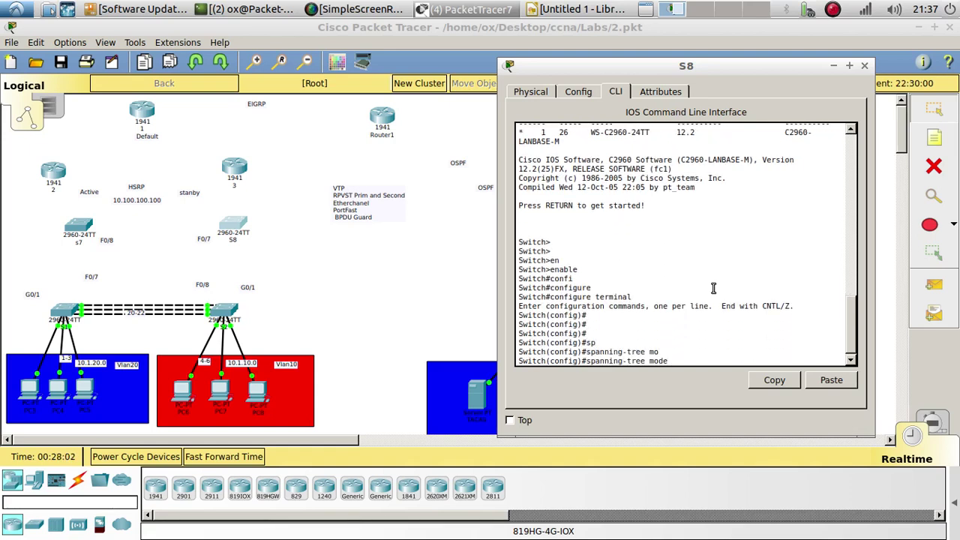
text(r)
key(Tab)
key(Return)
key(Return)
key(Return)
- Make S8 the primary spanning-tree root for VLAN 10
text(sp)
key(Tab)
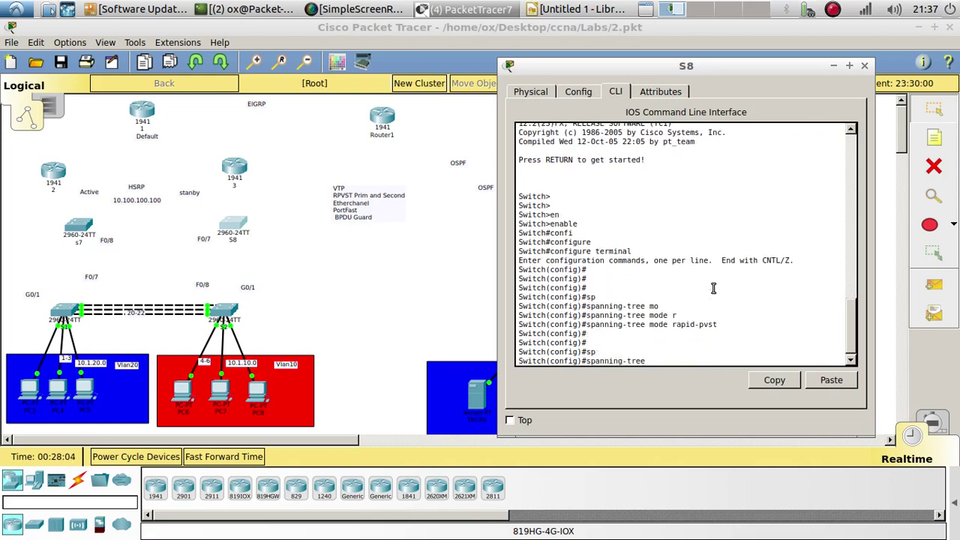
text(v)
key(Tab)
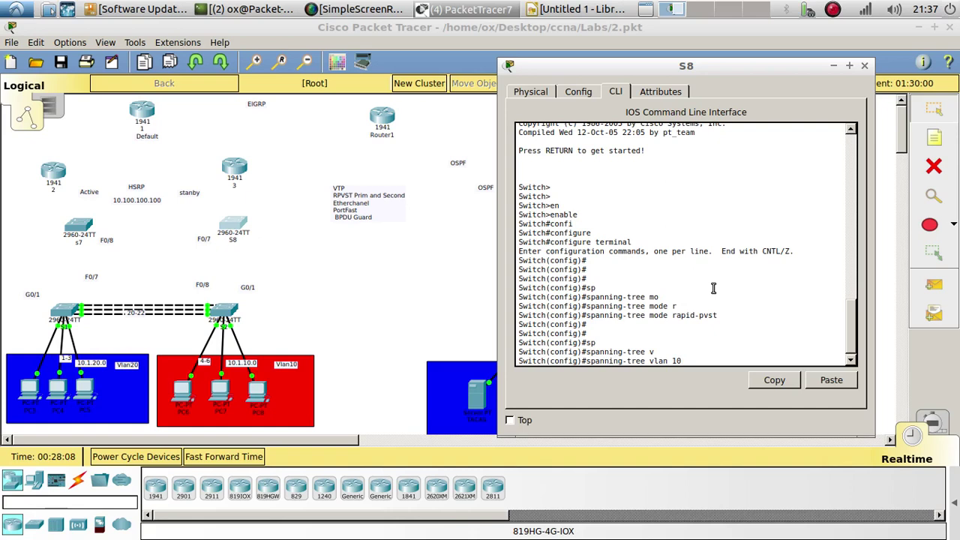
text(roo)
key(Tab)
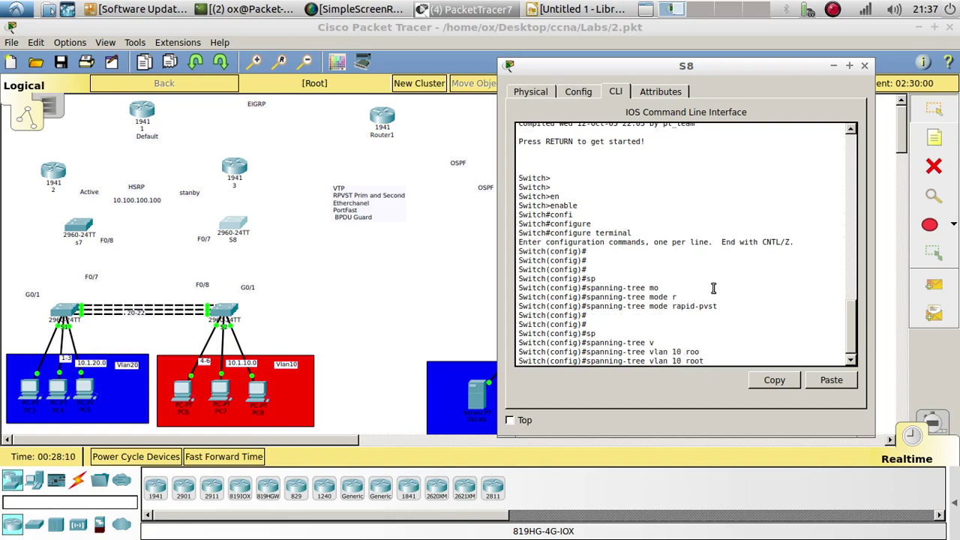
text(o)
key(Tab)
text(p)
key(Tab)
key(Return)
key(Return)
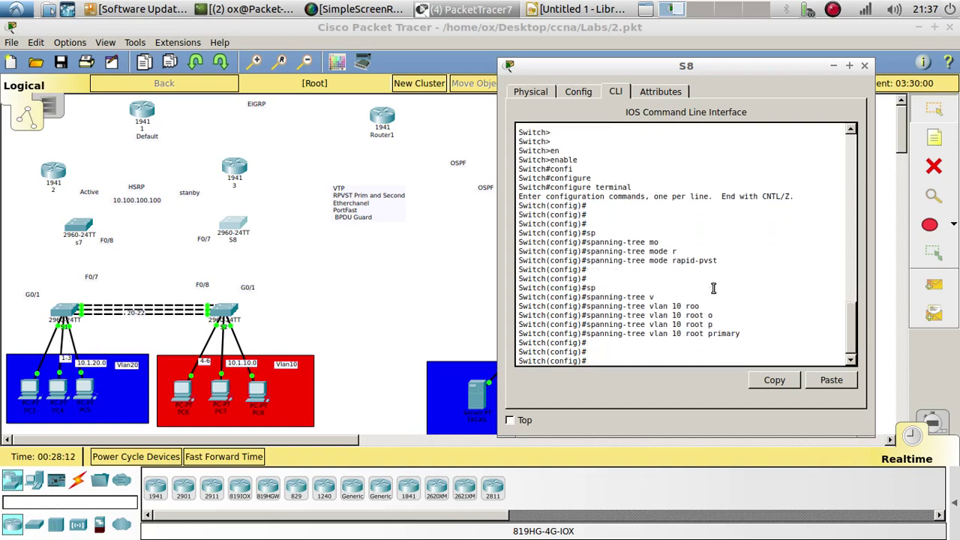
- Make S8 the secondary spanning-tree root for VLAN 20
key(Up)
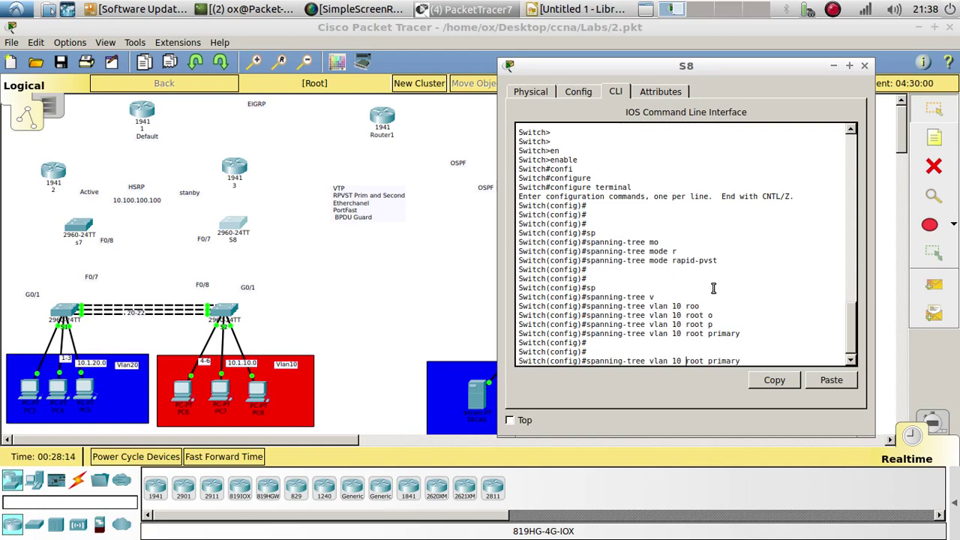
key(Left)
key(Left)
key(Left)
key(Left)
key(Left)
key(Left)
key(Left)
key(Left)
key(Left)
key(Left)
key(Left)
key(Left)
key(Left)
key(Left)
key(BackSpace)
text(2)
key(Right)
key(Right)
key(Right)
key(Right)
key(Right)
key(Right)
text(se)
key(Tab)
key(Return)
key(Return)
key(Return)
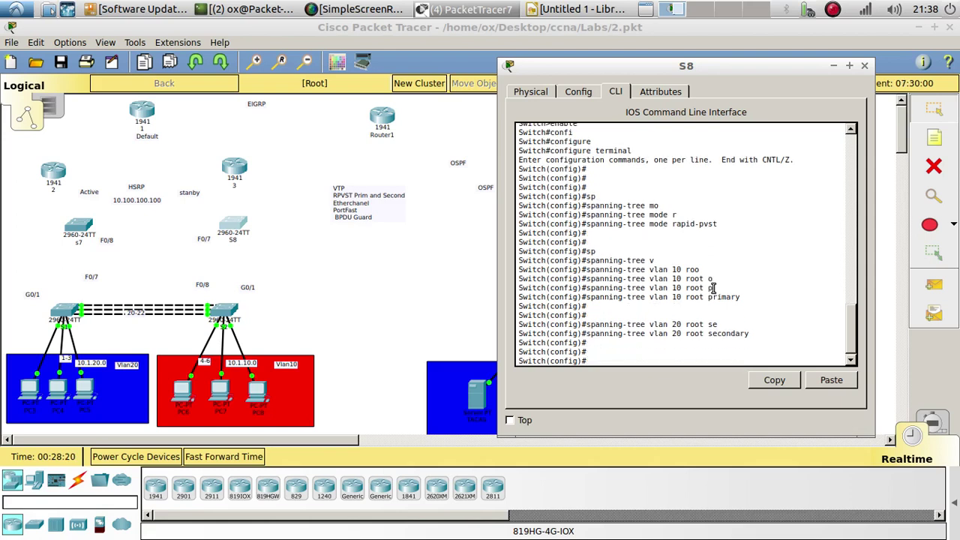
- Set the VTP mode of S8 to client
text(vt)
key(Tab)
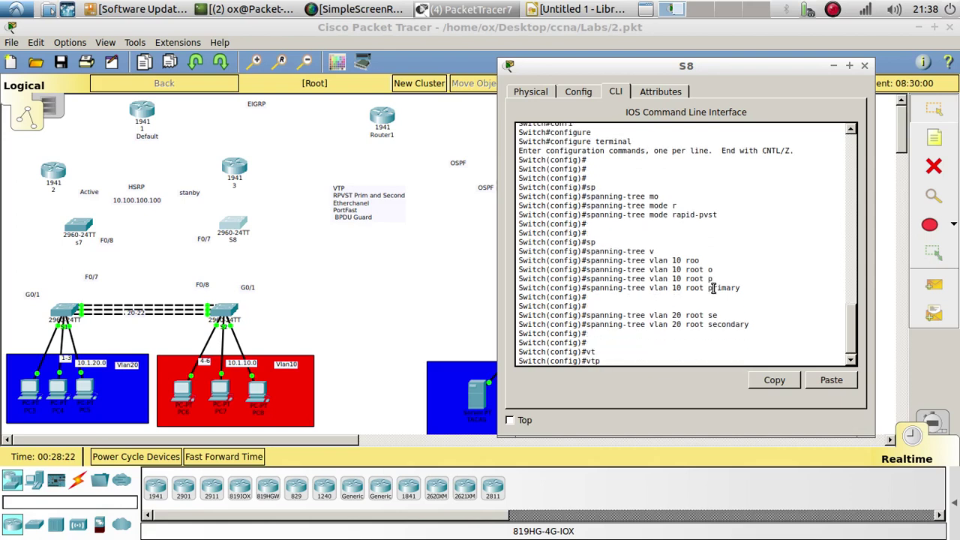
text(mo)
key(Tab)
text(c)
key(Tab)
key(Return)
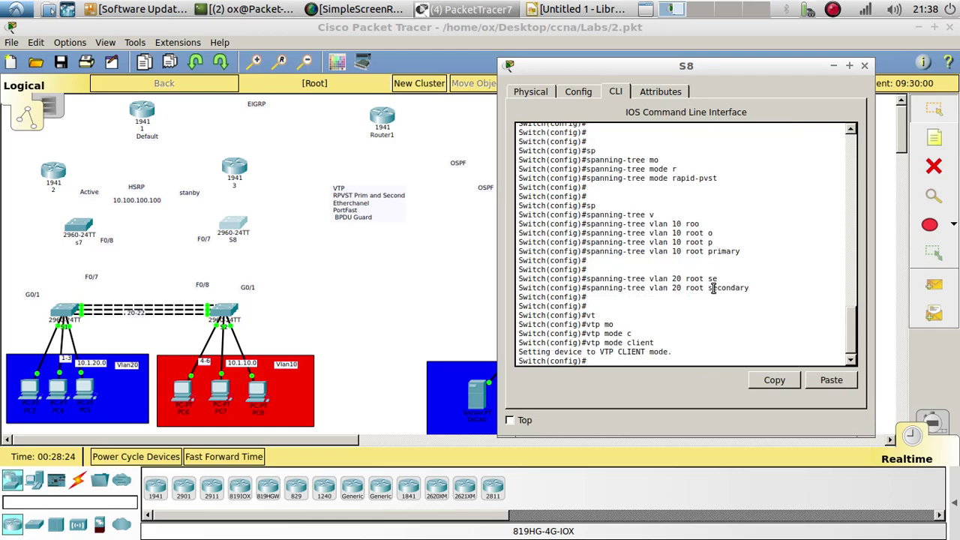
key(Return)
key(Return)
- Set the VTP domain name of S8 to cisco
text(vt)
key(Tab)
text(d)
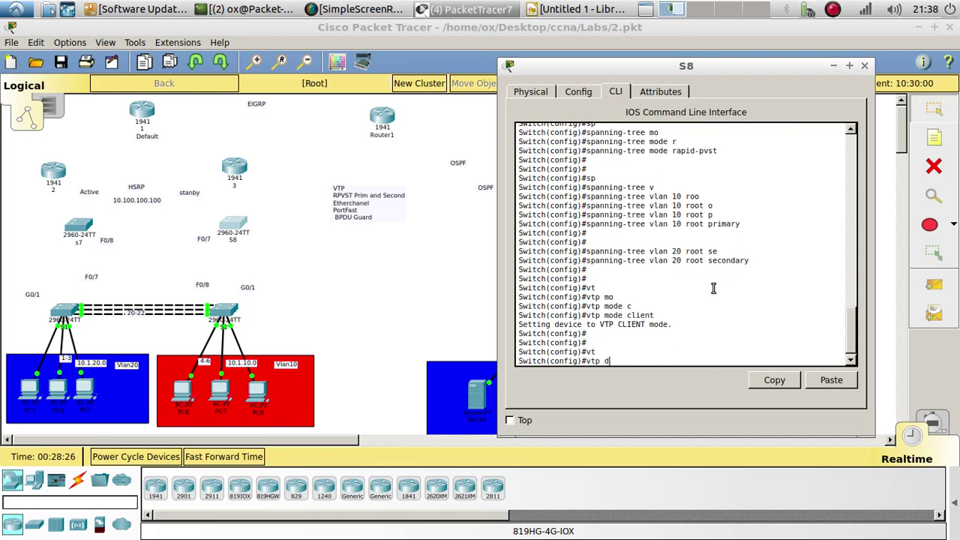
text(o)
key(Tab)
text(cisco)
key(Return)
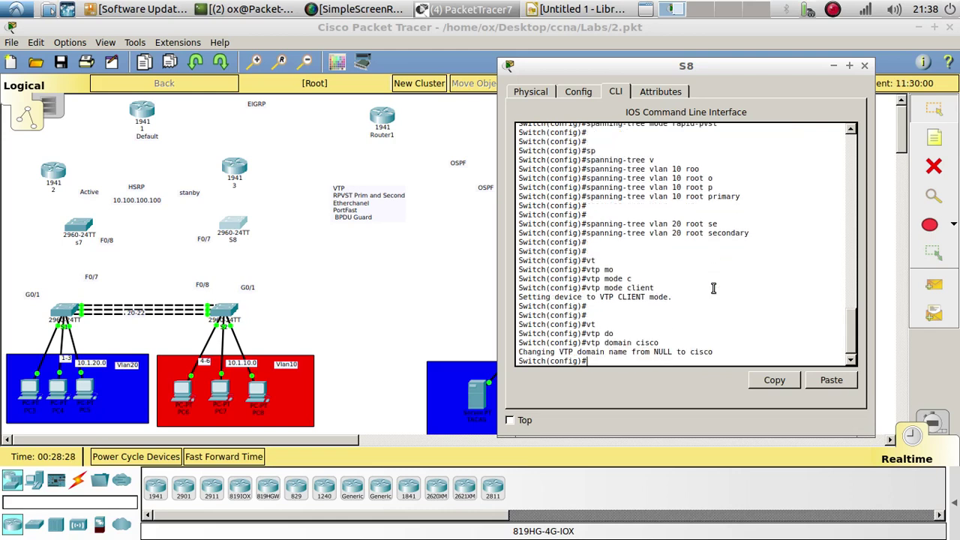
key(Return)
key(Return)
- Configure interface f0/5 on S8 as a trunk port
text(int)
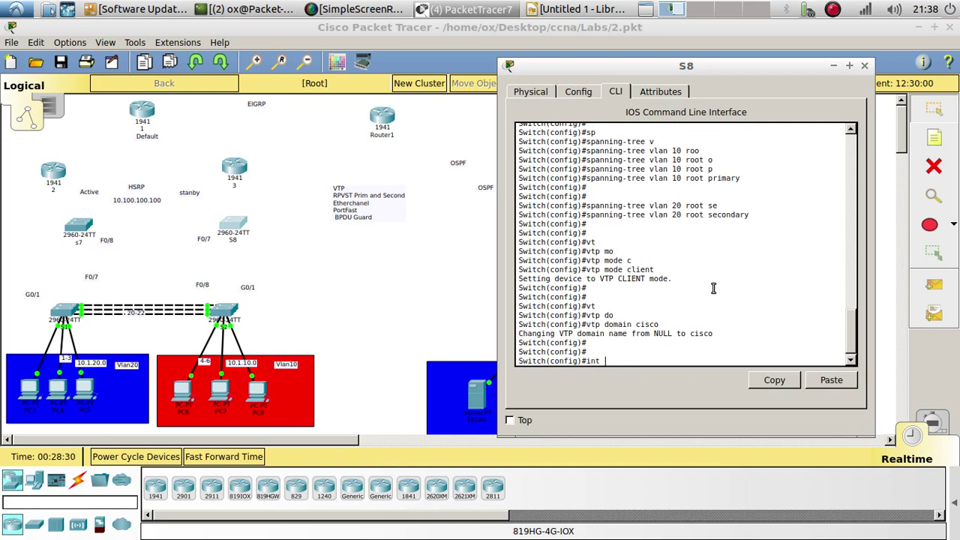
text( f08/)
key(BackSpace)
text(/655)
key(Return)
key(Return)
text(se)
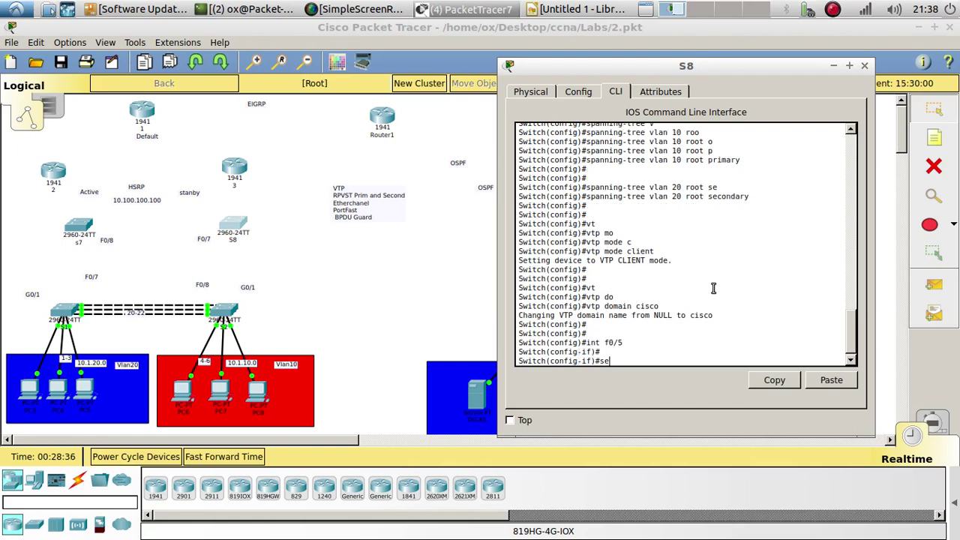
text(oii)
key(Tab)
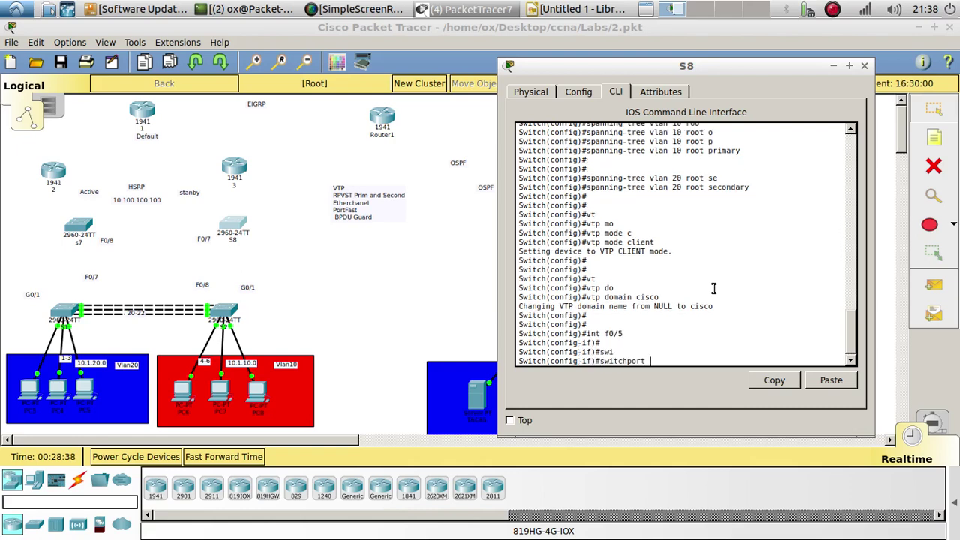
text(mo)
key(Tab)
text(tr)
key(Tab)
key(Return)
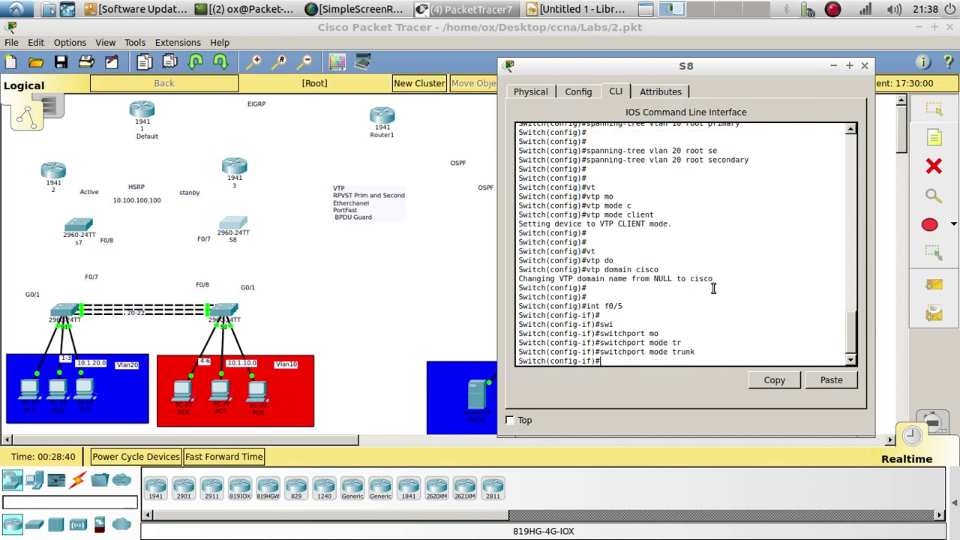
key(Return)
- Restrict the allowed VLANs on the f0/5 trunk of S8 to VLAN 10
text(swi)
key(Tab)
text(tr)
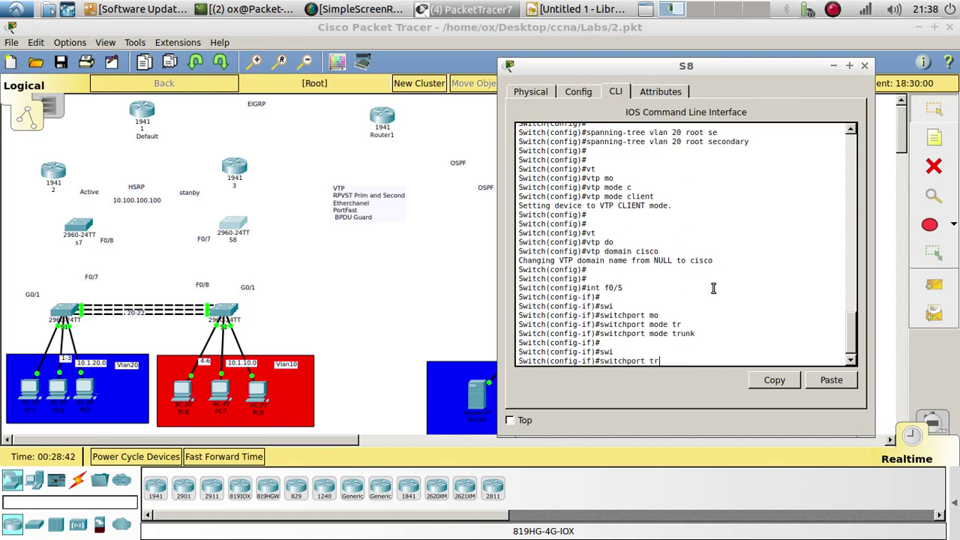
key(Tab)
text(al)
key(Tab)
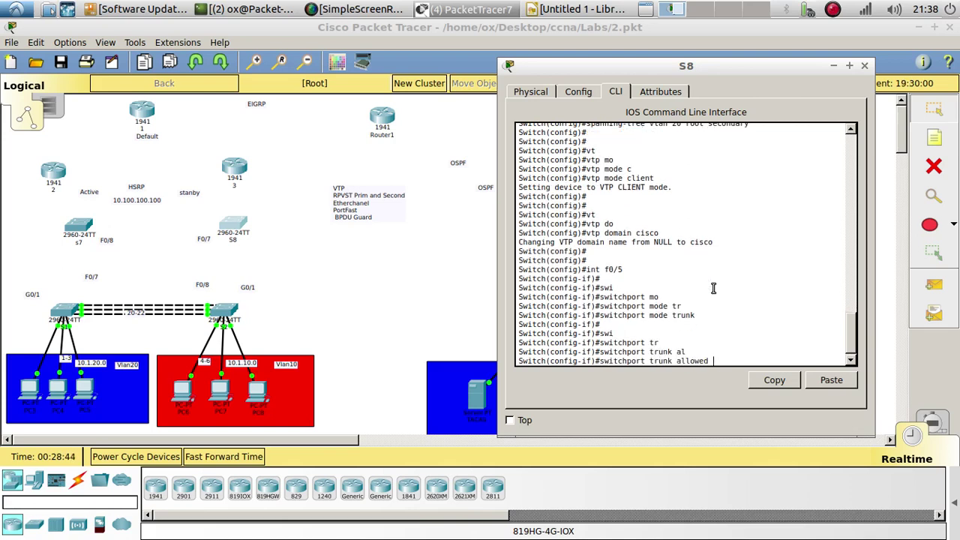
text(vlan)
text(10)
key(Return)
key(Return)
key(Return)
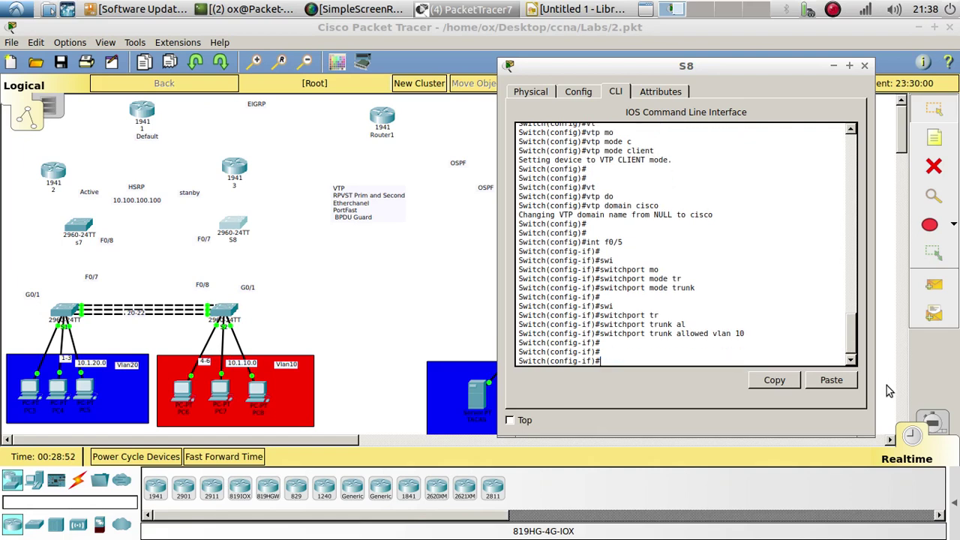
- Configure interface f0/7 on S8 as a trunk port
text(i)
key(Return)
key(Return)
key(Return)
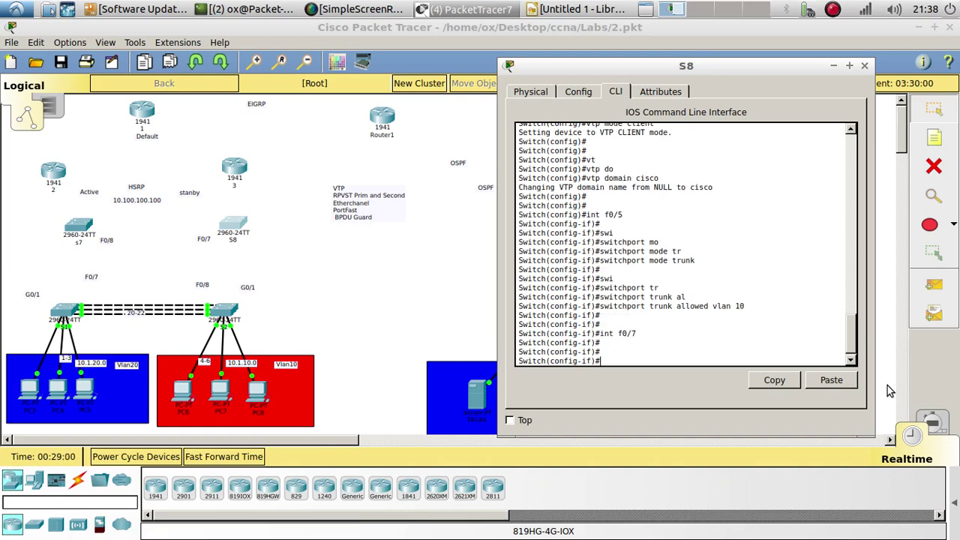
text(swi)
key(Tab)
text(mo)
key(Tab)
text(tr)
key(Tab)
key(Return)
key(Return)
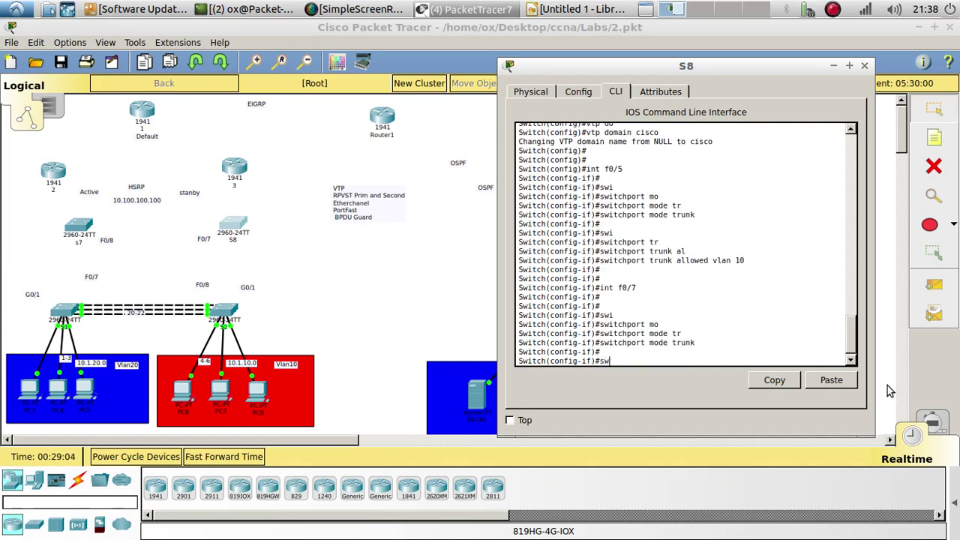
- Set the allowed VLANs on the f0/7 trunk of S8 to 10,20
text(sw)
key(Tab)
text(tr)
key(Tab)
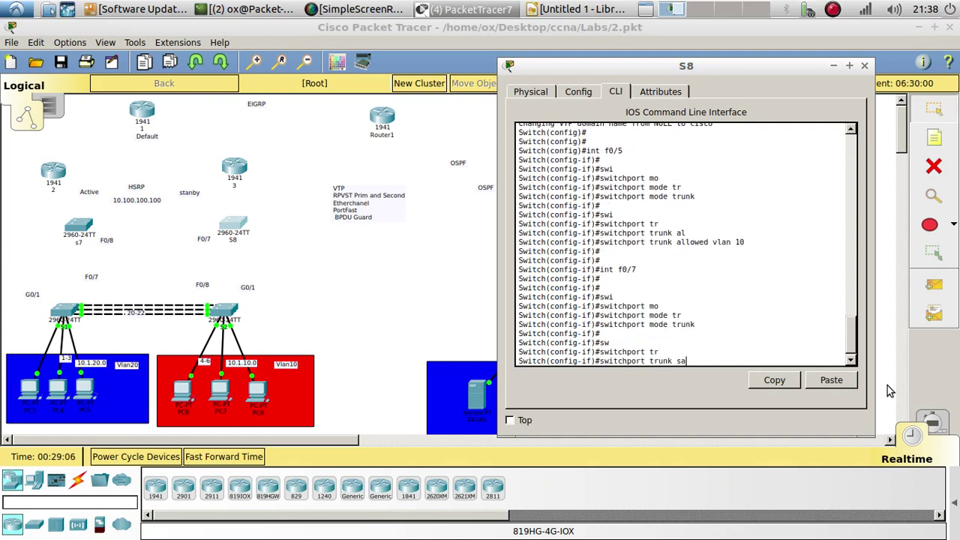
text(al)
key(Tab)
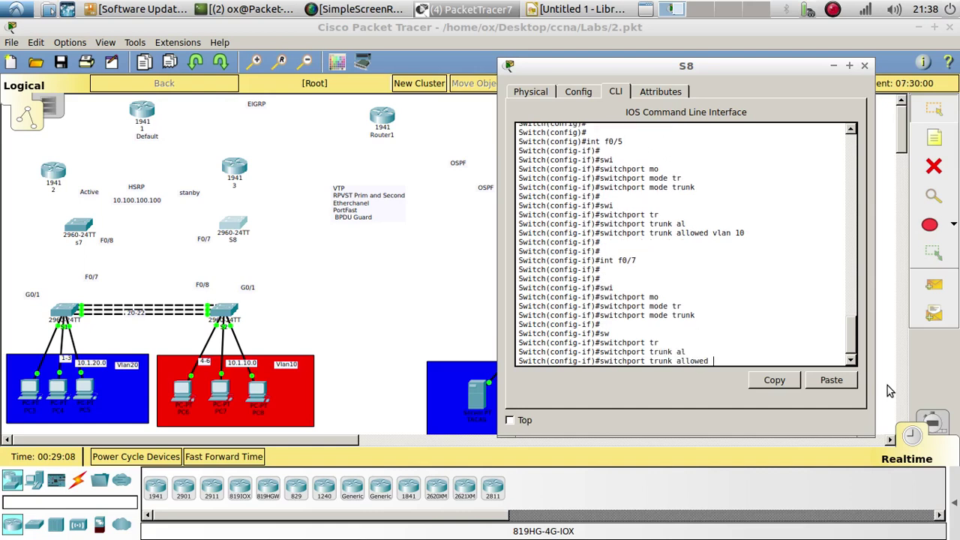
text(vla)
key(Tab)
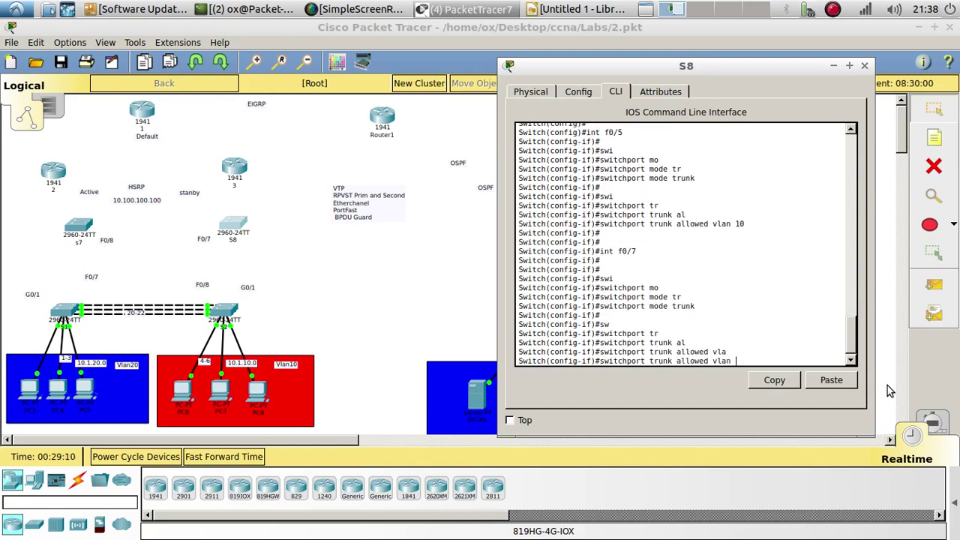
text(10,20)
key(Return)
key(Return)
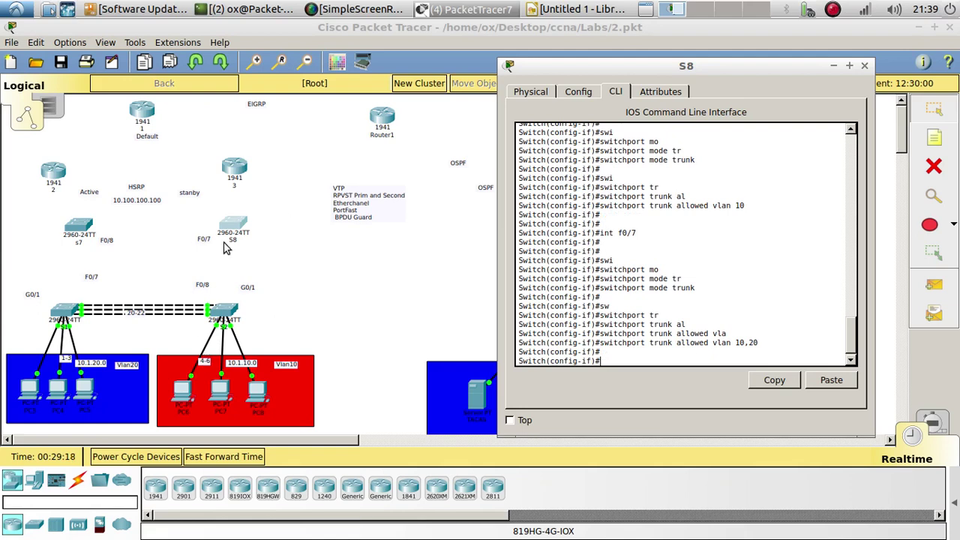
- Configure interface g0/1 on S8 as a trunk port
text(int g0/1)
key(Return)
key(Return)
key(Return)
text(swi)
key(Tab)
text(mo)
key(Tab)
text(tr)
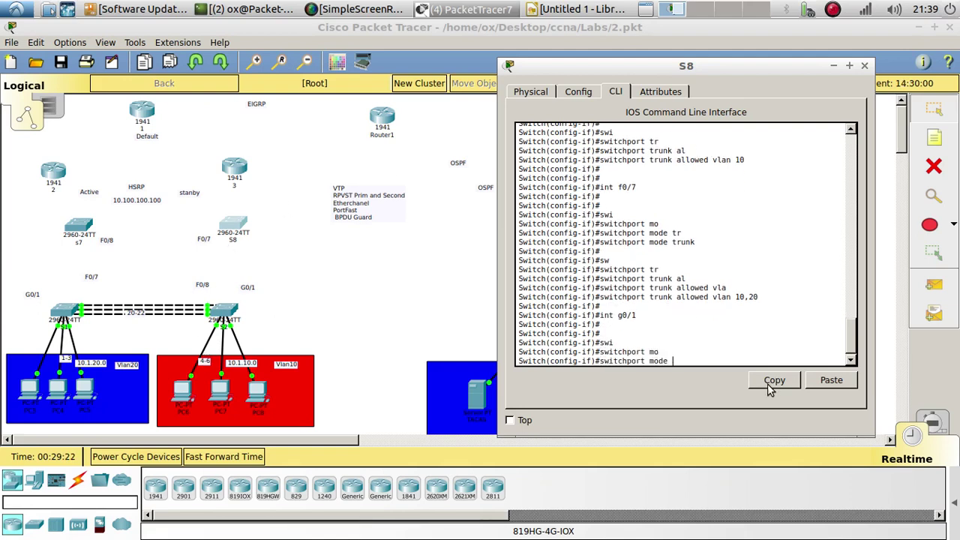
key(Tab)
key(Return)
key(Return)
- Set the allowed VLANs on the g0/1 trunk of S8 to 10,20
text(sw)
key(Tab)
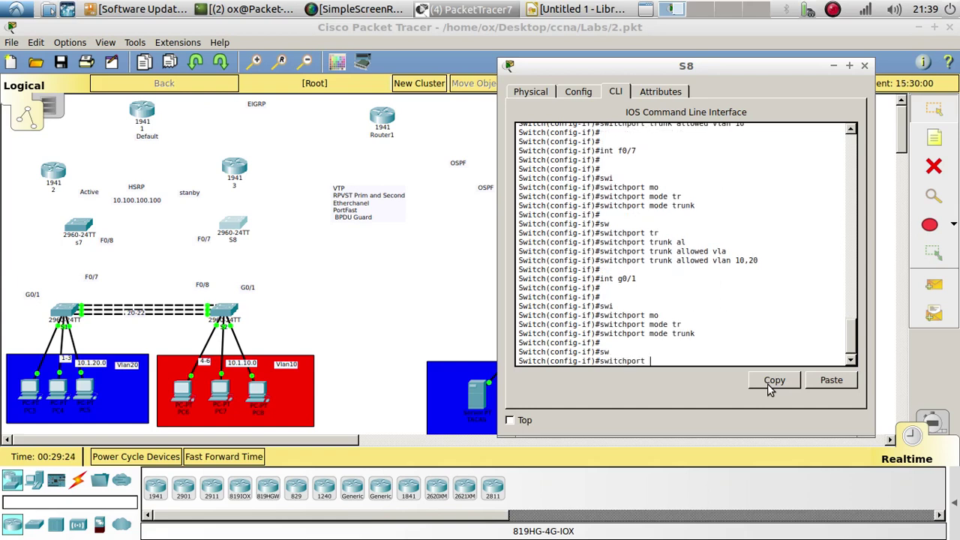
text(tr)
key(Tab)
text(al)
key(Tab)
text(v)
key(Tab)
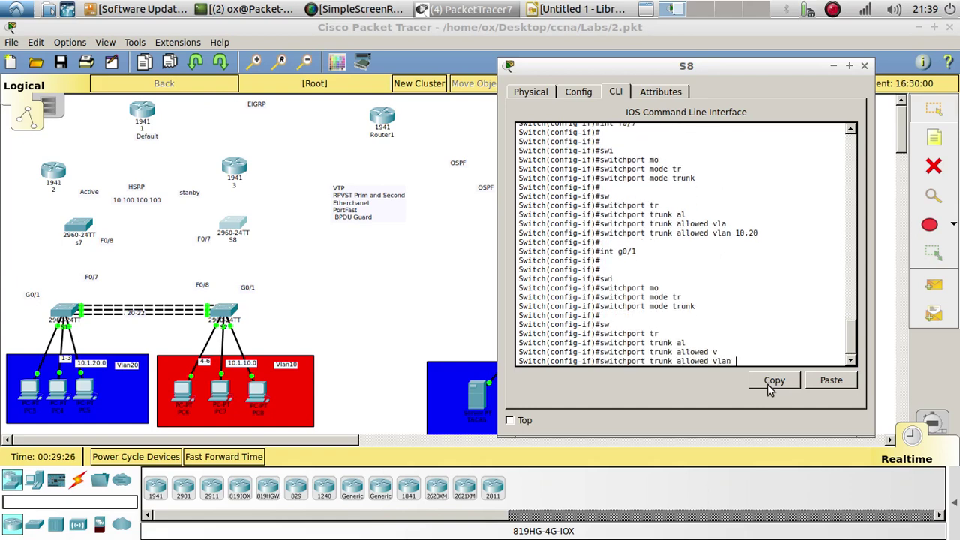
text(10,20)
key(Return)
key(Return)
key(Return)
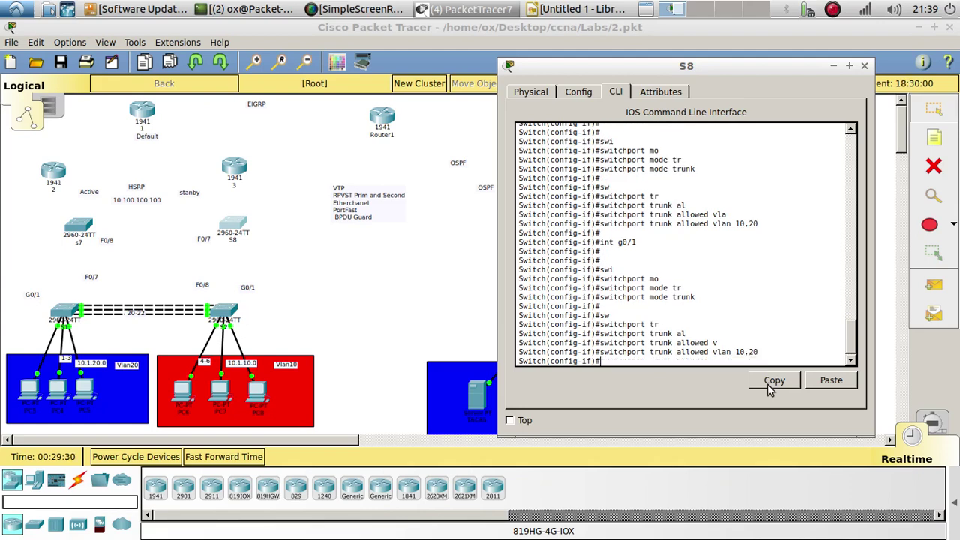
- End the configuration session on S8 and return to privileged EXEC mode
text(end)
key(Return)
key(Return)
key(Return)
key(Return)
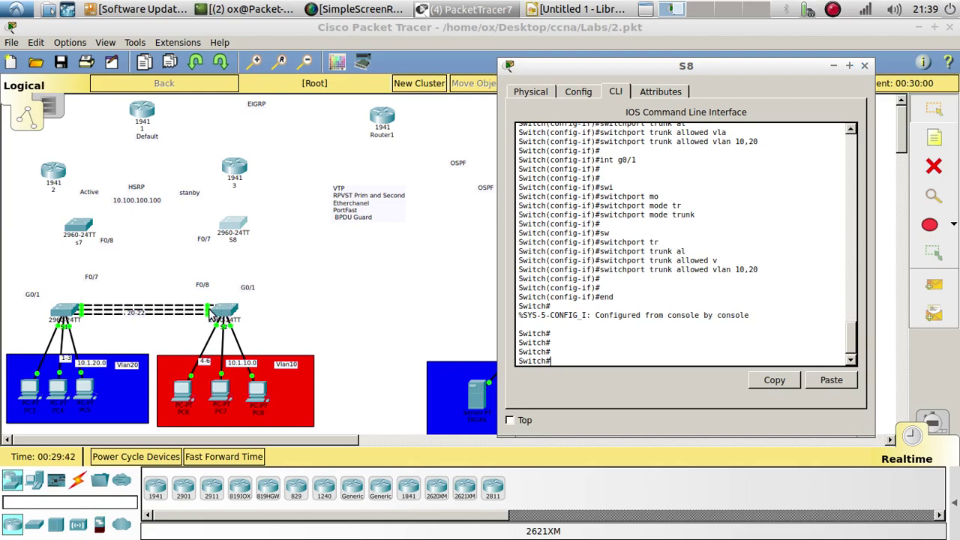
- Open the command line of switch S1 and enter global configuration mode
click(71, 310)
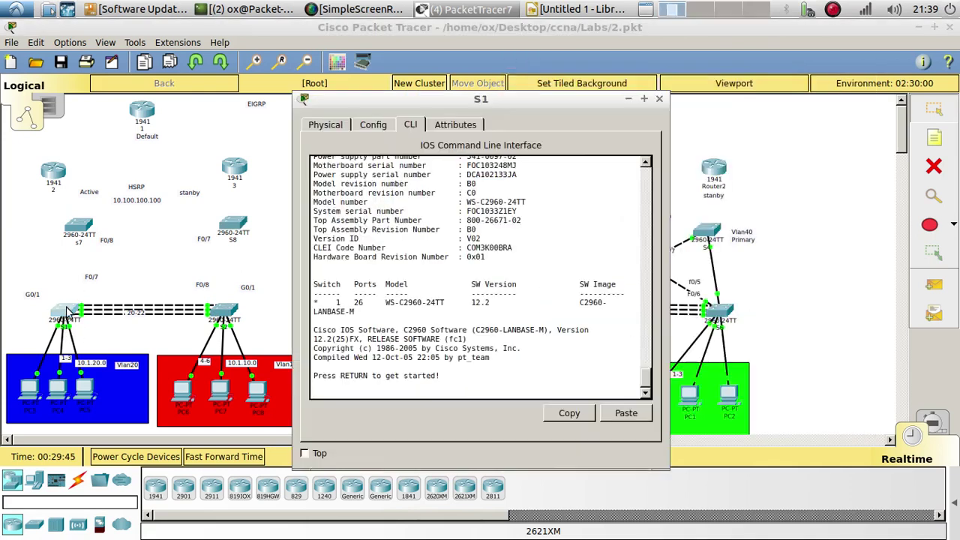
key(Return)
key(Return)
text(en)
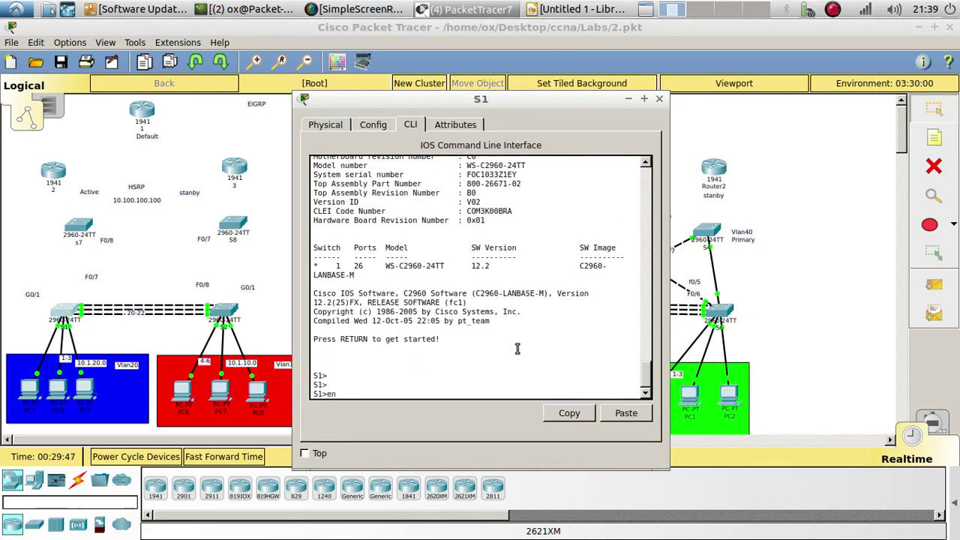
key(Tab)
key(Return)
text(confi)
key(Tab)
text(terminal)
key(Return)
key(Return)
key(Return)
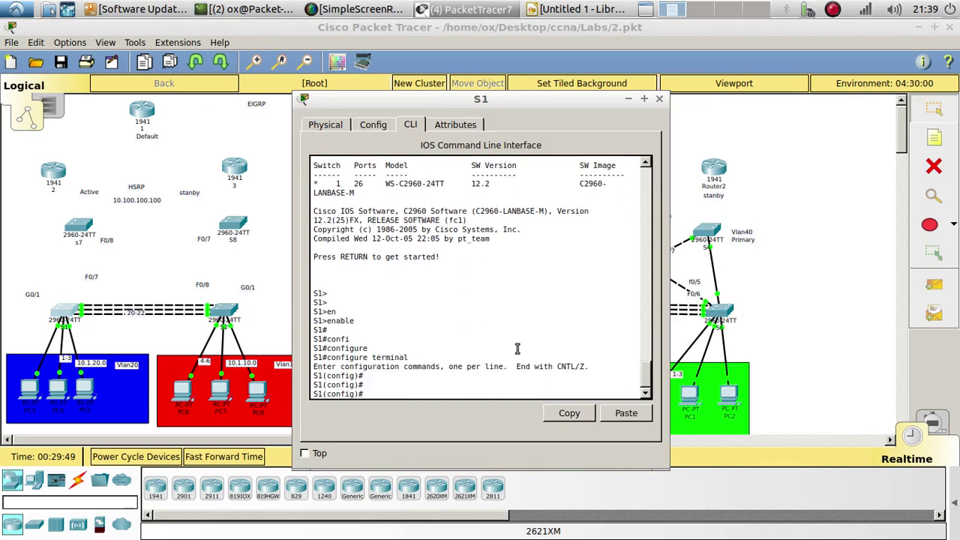
- Configure interface f0/7 on S1 as a trunk port
text(int f0/7)
key(Return)
key(Return)
key(Return)
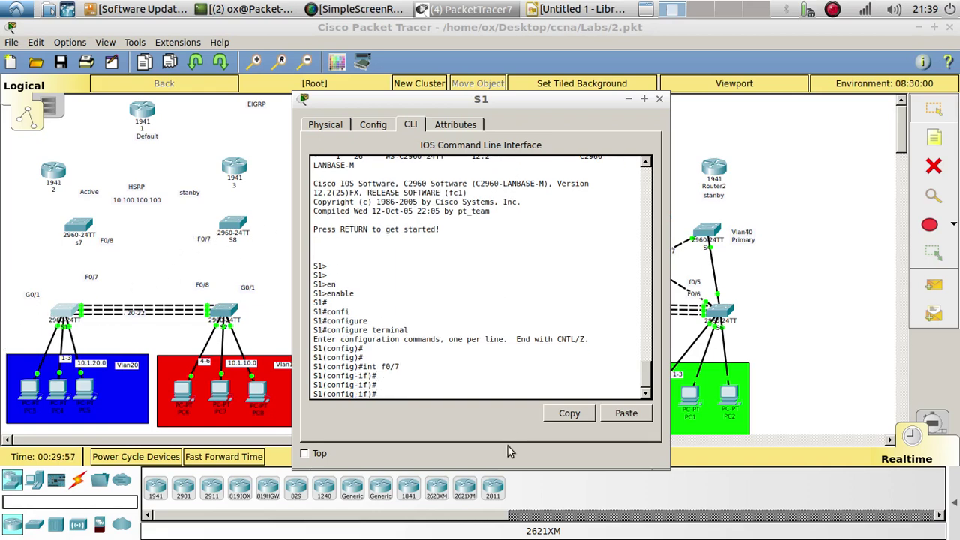
text(swi)
key(Tab)
text(mo)
key(Tab)
text(tr)
key(Tab)
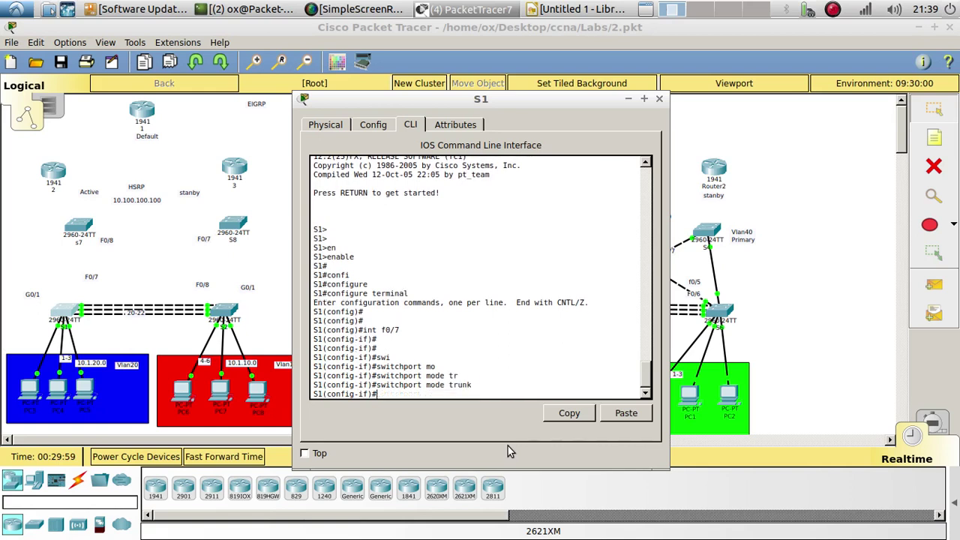
key(Return)
key(Return)
- Set the allowed VLANs on the f0/7 trunk of S1 to 10,20
text(sw)
key(Tab)
text(tr)
key(Tab)
text(al)
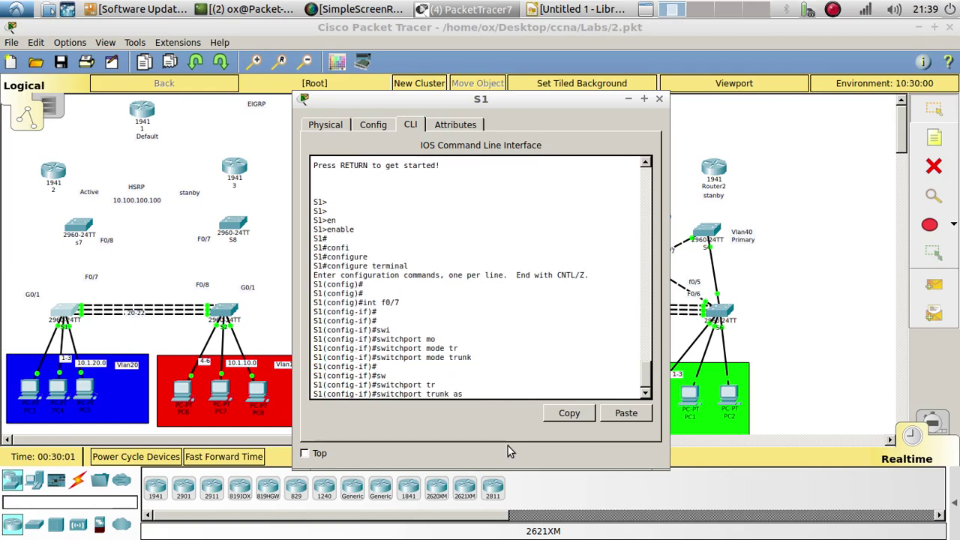
key(Tab)
text(vlan)
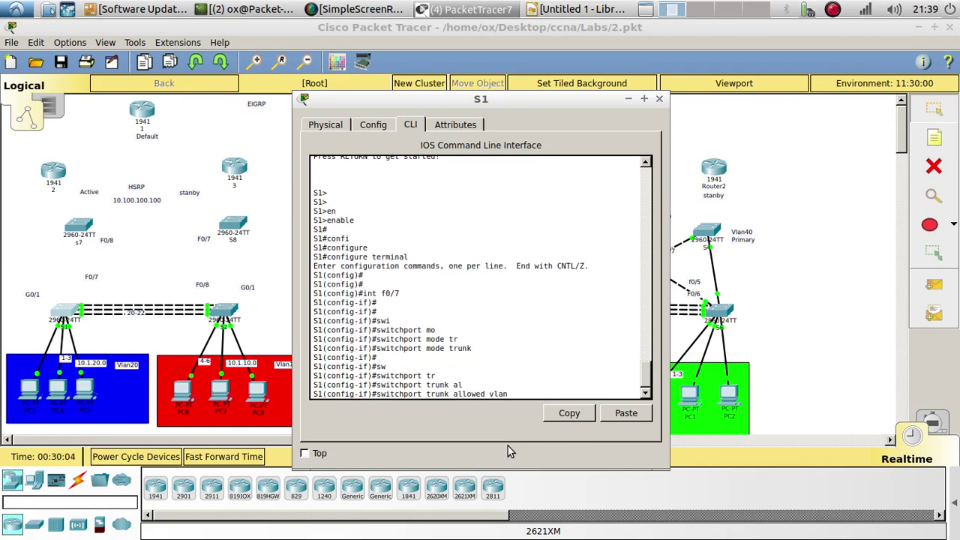
key(Tab)
text(10,20)
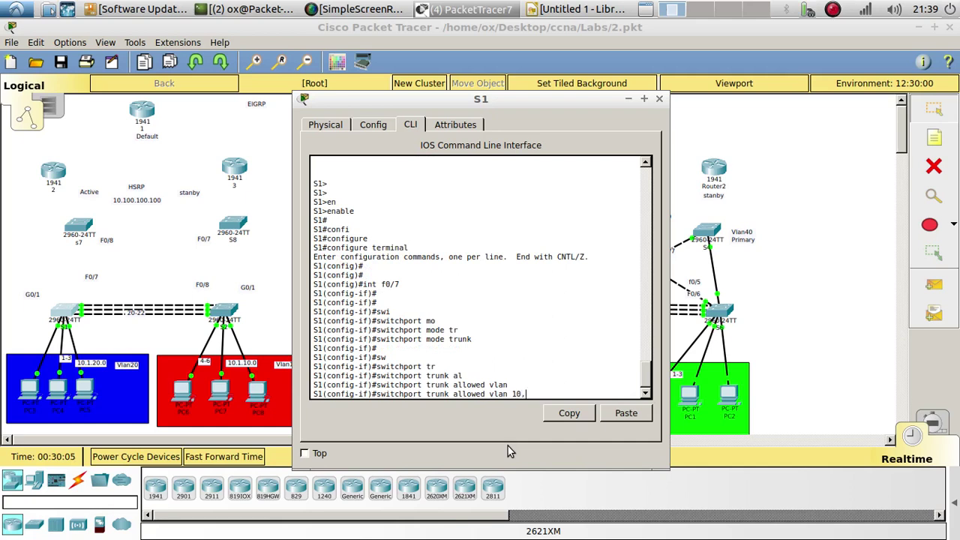
key(Return)
key(Return)
key(Return)
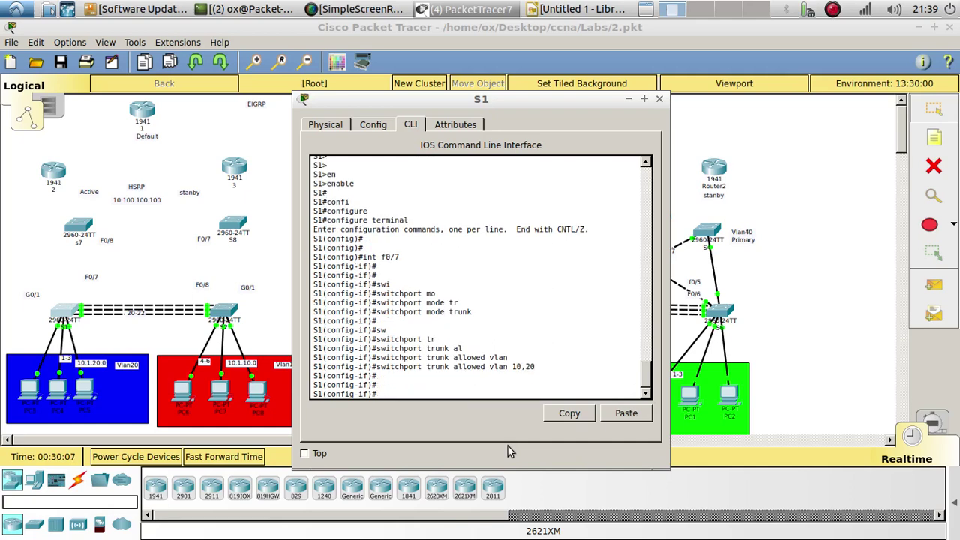
- Leave configuration mode on S1 and save the running configuration as the startup configuration
text(end)
key(Return)
key(Return)
text(coop)
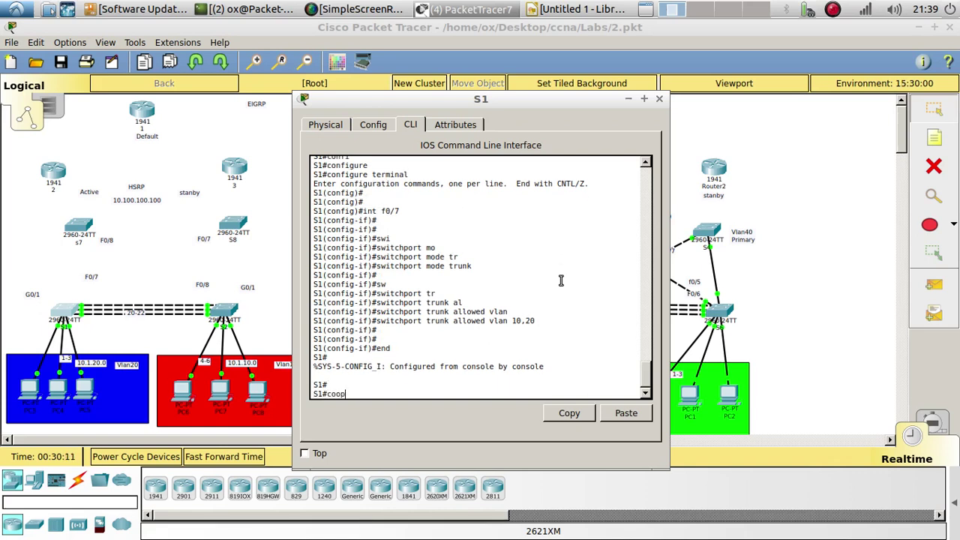
key(BackSpace)
key(BackSpace)
text(po)
text( runstar)
text(t)
key(Return)
key(Return)
key(Return)
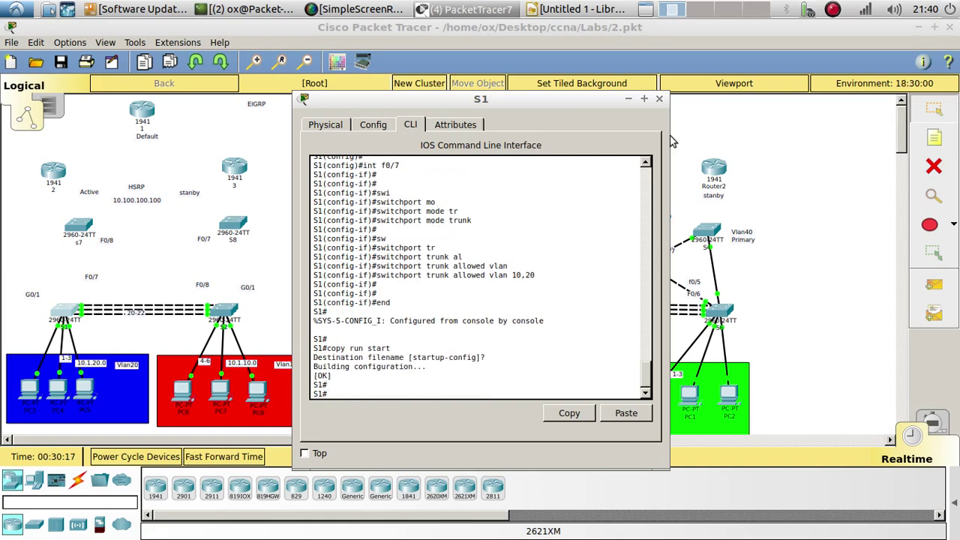
click(659, 100)
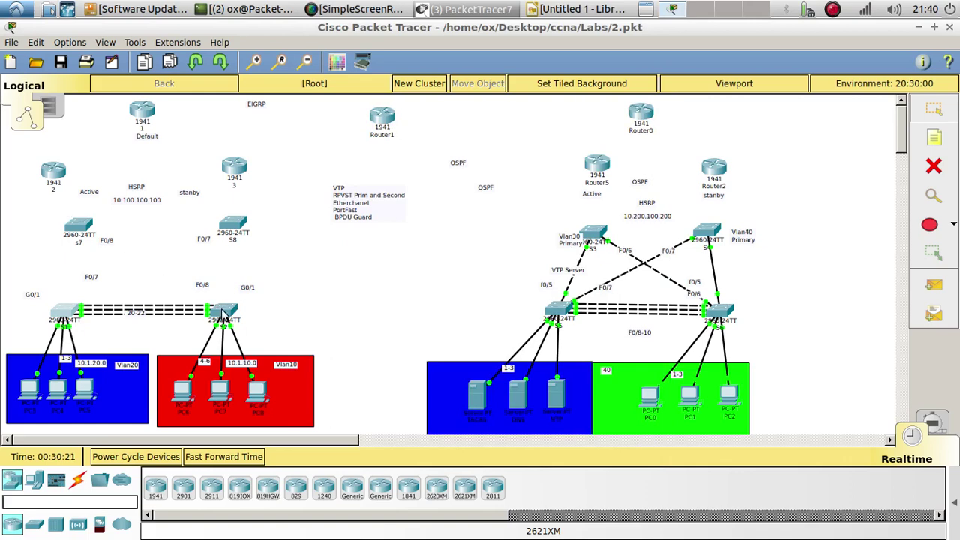
- Reopen S1's command line and review its running configuration down to the FastEthernet0/7 entry
click(73, 311)
scroll(443, 328, down, 5)
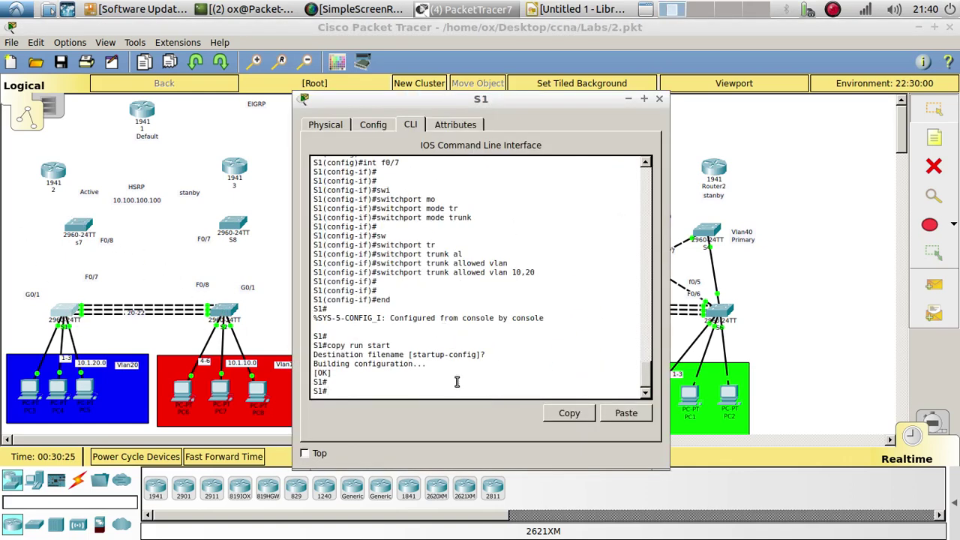
text(show ru)
key(Return)
key(Return)
key(Return)
key(Return)
key(Return)
key(Return)
key(Return)
key(Return)
key(Return)
key(Return)
key(Return)
key(Return)
key(Return)
key(Return)
key(Return)
key(Return)
key(Return)
key(Return)
key(Return)
key(Return)
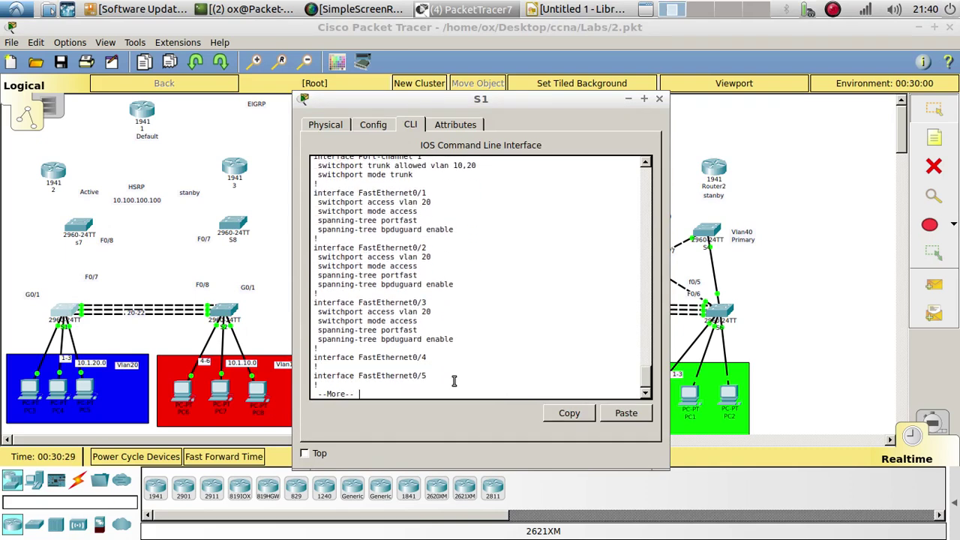
key(Return)
key(Return)
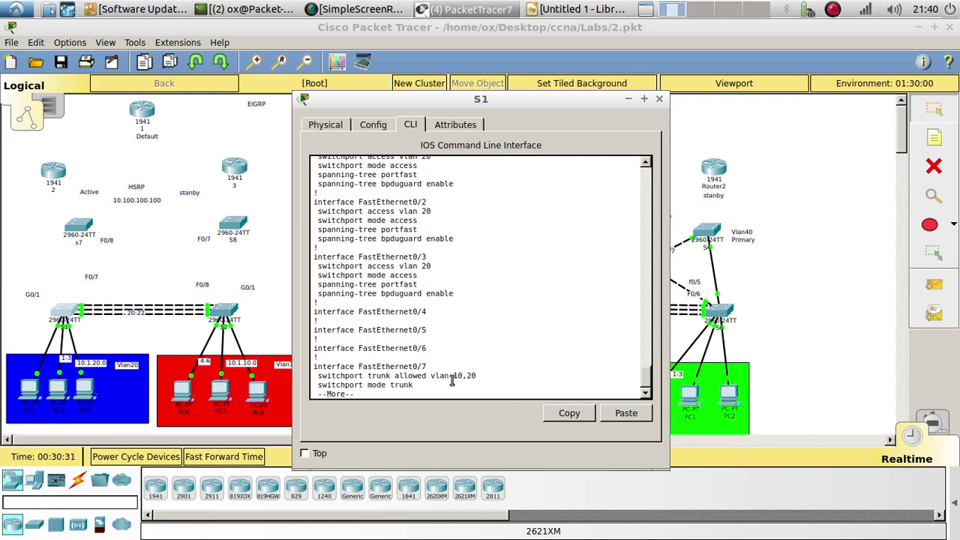
- Copy the "interface FastEthernet0/5" line from the S1 running configuration, and page through the rest of the output
drag(431, 336, 313, 333)
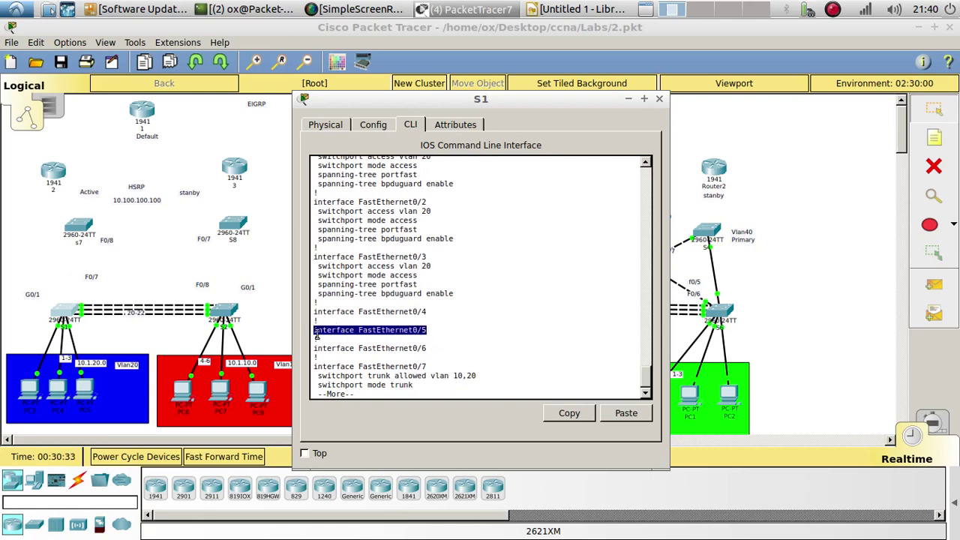
right_click(338, 337)
click(363, 345)
click(534, 379)
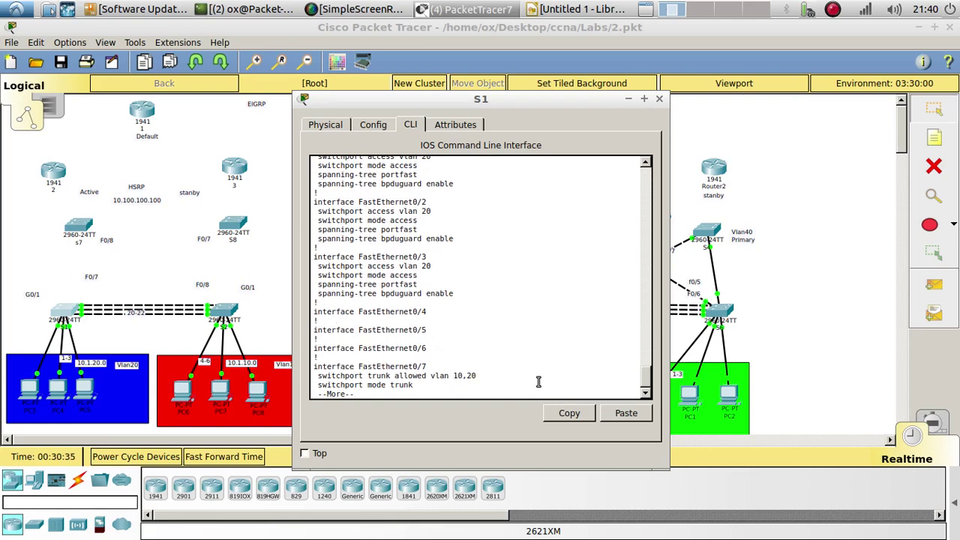
key(Return)
key(space)
key(space)
key(space)
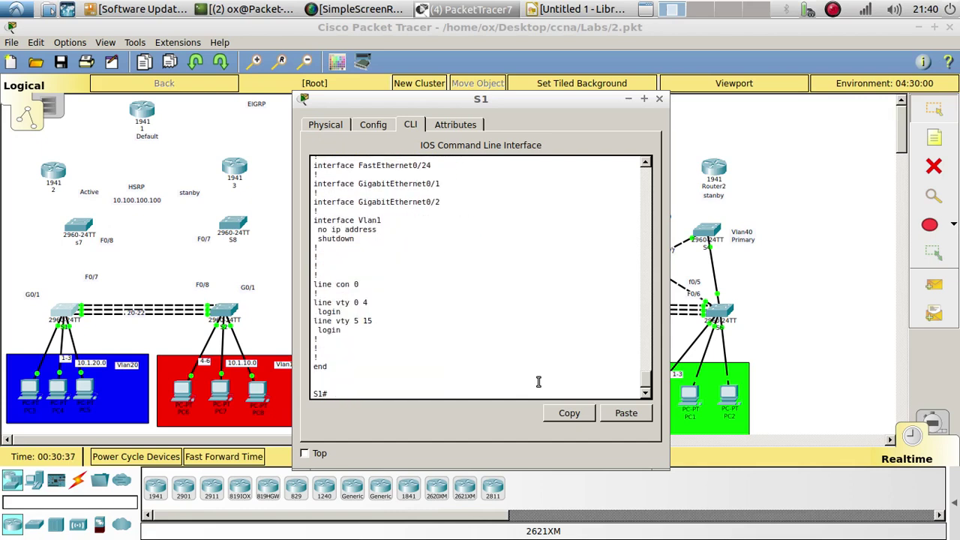
- Enter global configuration mode on S1
text(con)
key(Tab)
key(Tab)
text(fi)
key(Tab)
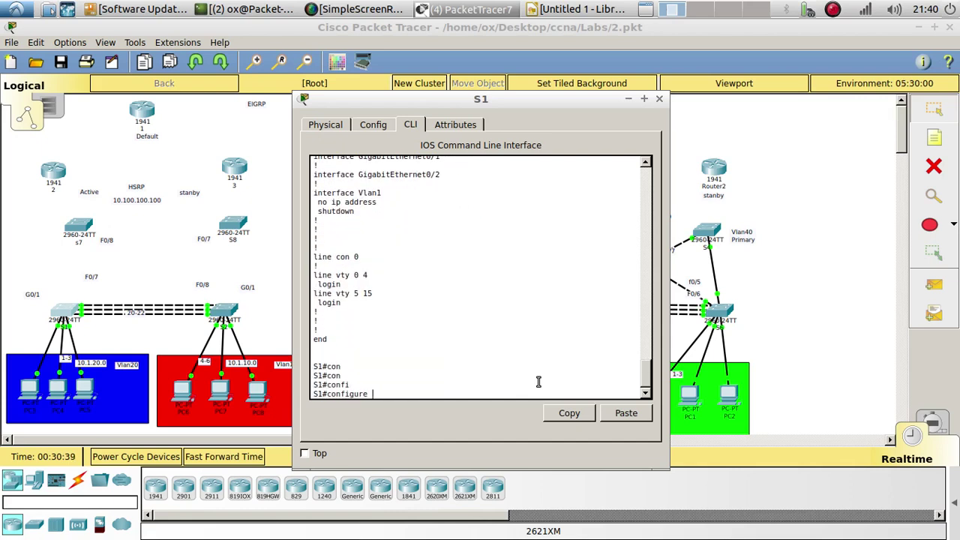
text(terminal)
key(Return)
key(Return)
key(Return)
key(Return)
- Configure interface FastEthernet0/5 on S1 as a trunk port, reusing the copied interface line
click(628, 414)
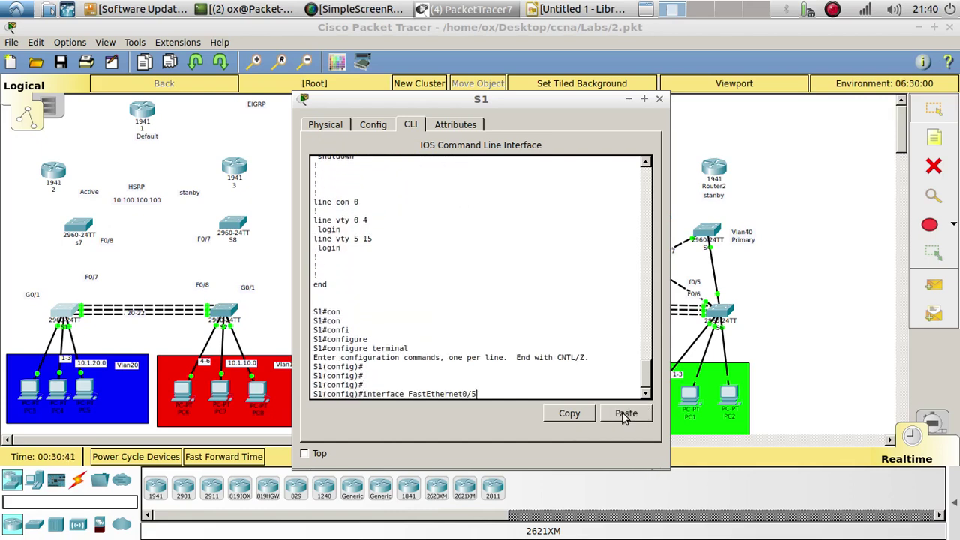
key(Return)
key(Return)
text(swei)
key(Tab)
key(BackSpace)
key(BackSpace)
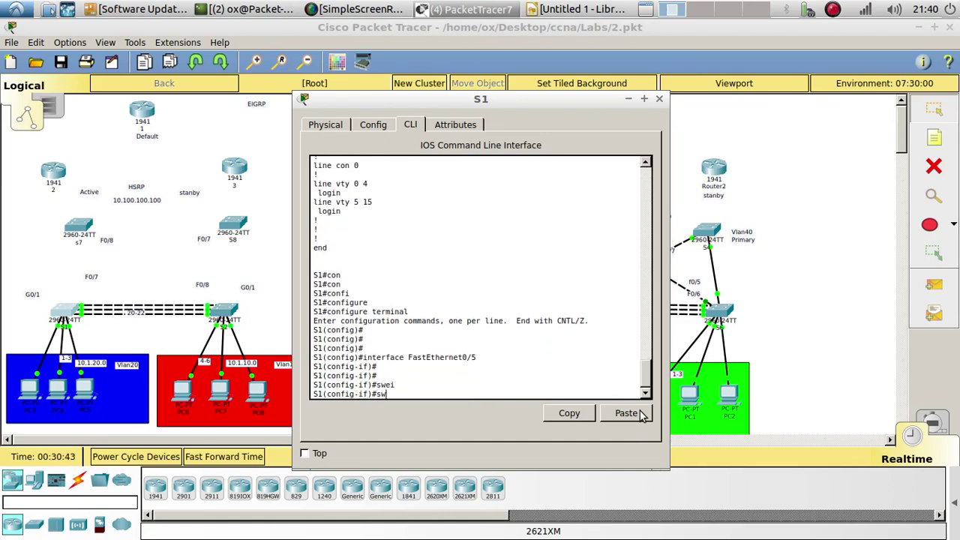
key(Tab)
text(mo)
key(Tab)
text(tr)
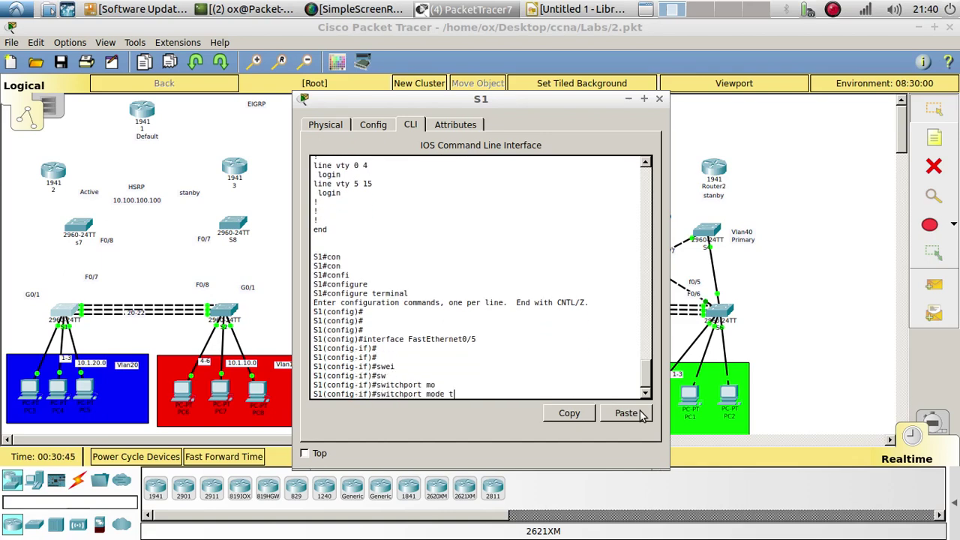
key(Tab)
key(Return)
key(Return)
- Set the allowed VLAN on the FastEthernet0/5 trunk of S1 to 20
text(sw)
key(Tab)
text(tr)
key(Tab)
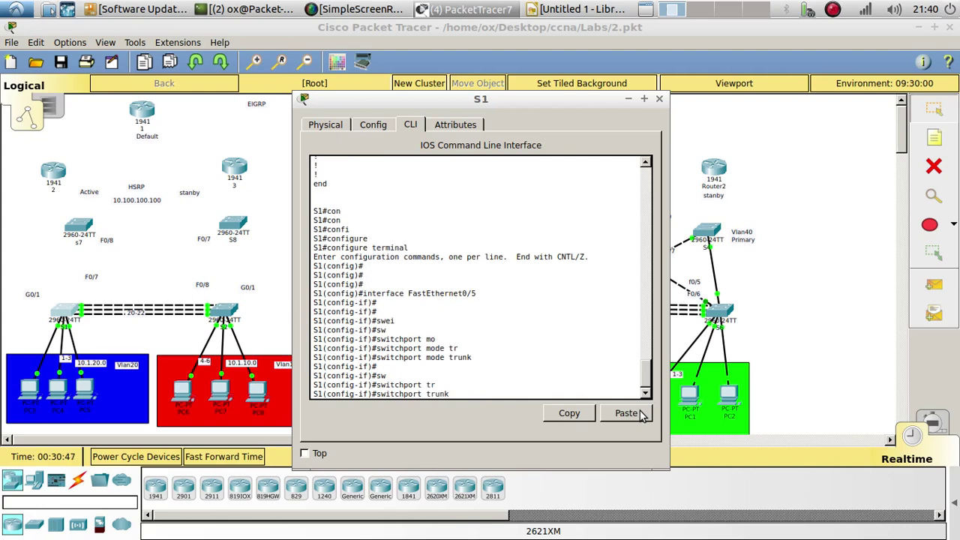
text(al)
key(Tab)
text(vl)
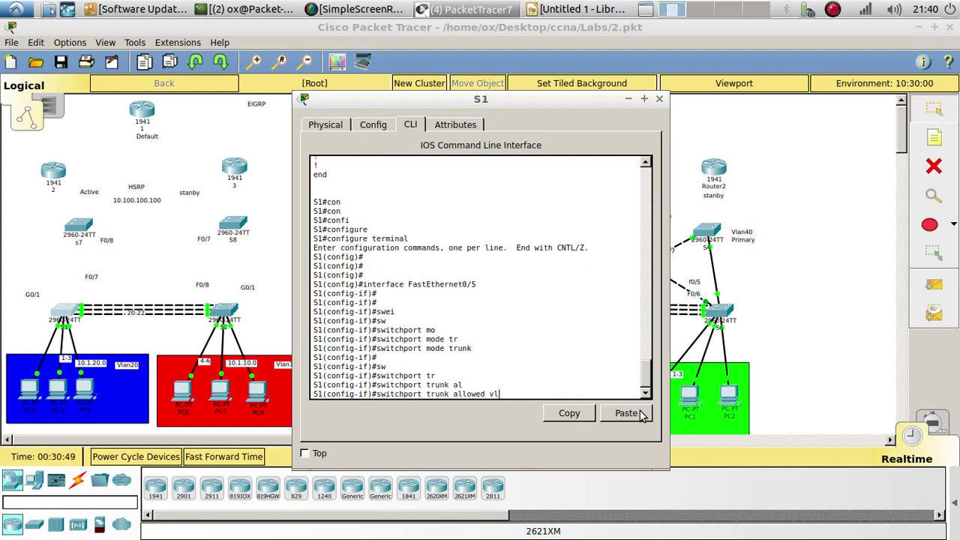
text(an 20)
key(Return)
key(Return)
key(Return)
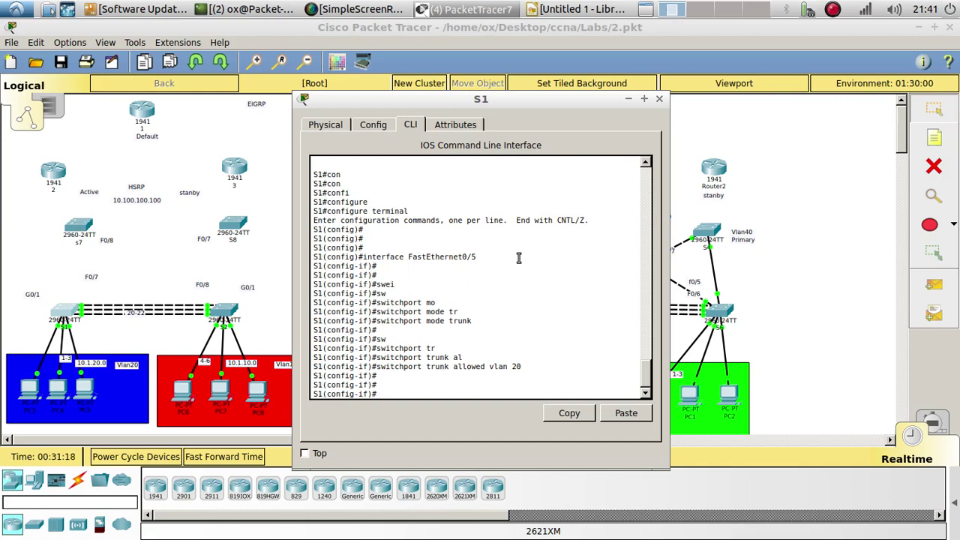
- Open the command line of switch S2 and enter privileged EXEC mode
click(659, 98)
click(233, 313)
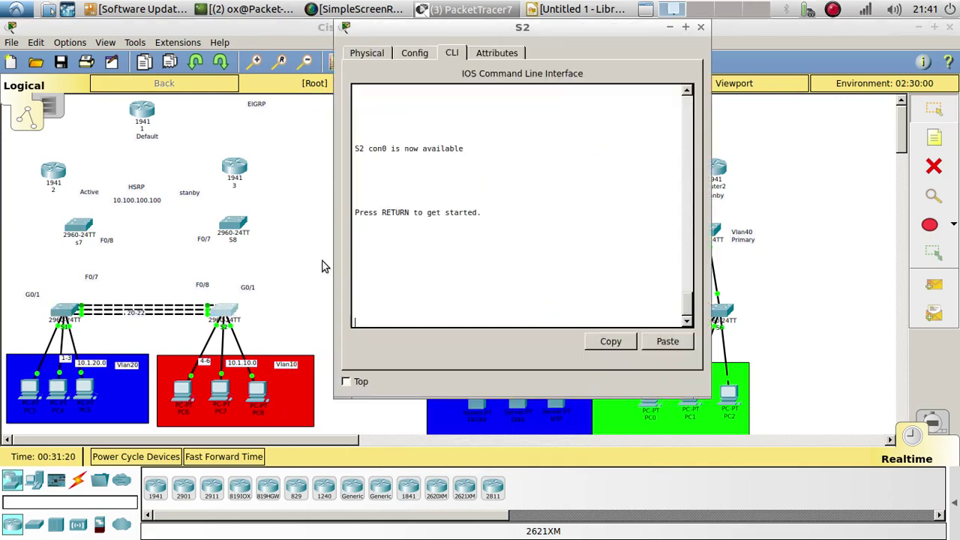
key(Return)
key(Return)
text(emn)
key(Tab)
key(BackSpace)
key(BackSpace)
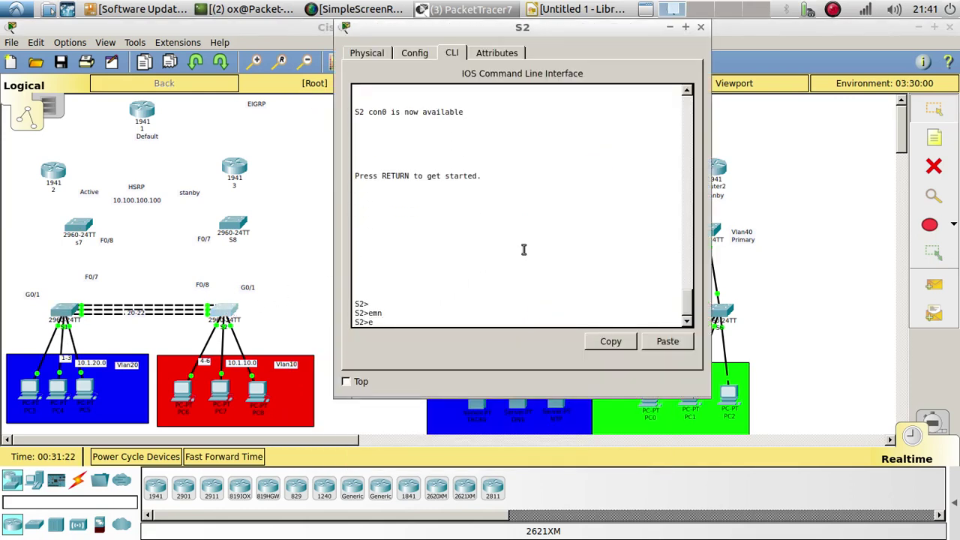
key(Tab)
text(n)
key(Tab)
key(Return)
key(Return)
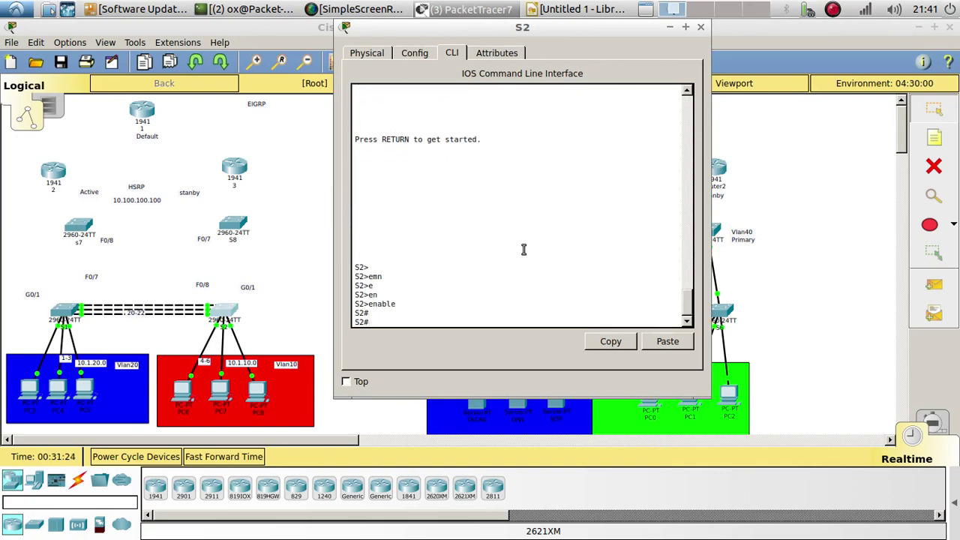
- Enter global configuration mode on S2
text(confi)
key(Tab)
text(t)
key(Tab)
key(Return)
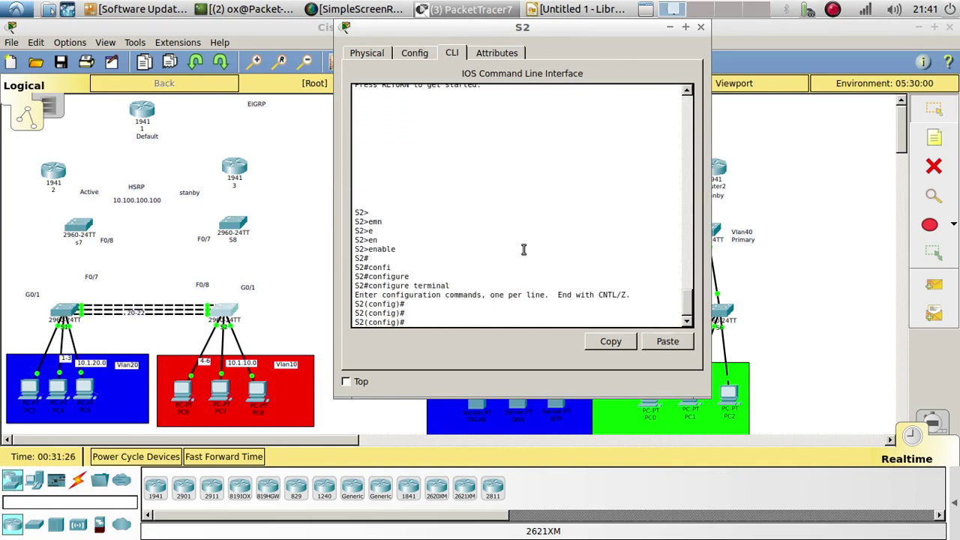
- Configure interface FastEthernet0/5 on S2 as a trunk port, reusing the copied interface line
click(651, 342)
key(Return)
key(Return)
key(Return)
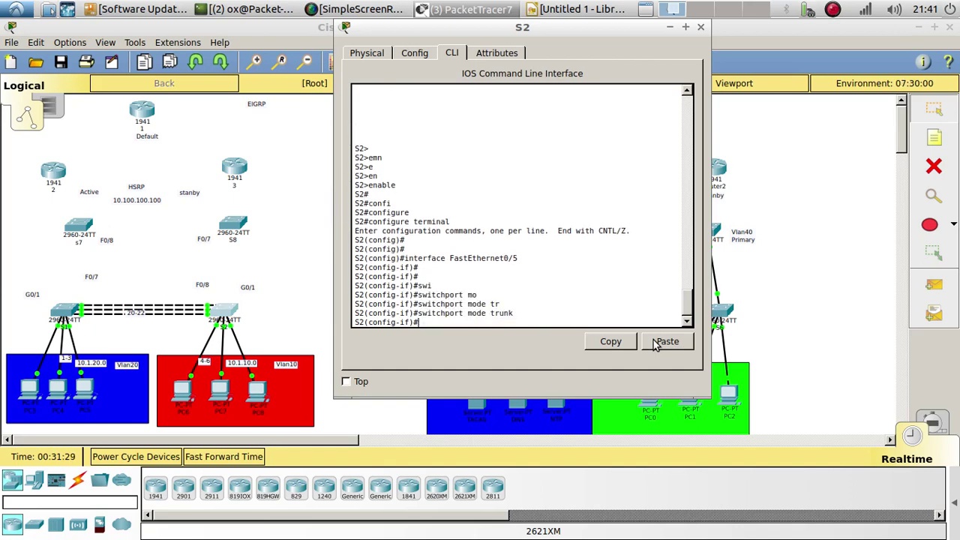
- Set the allowed VLAN on the FastEthernet0/5 trunk of S2 to 10
text(sw)
key(Tab)
text(tr)
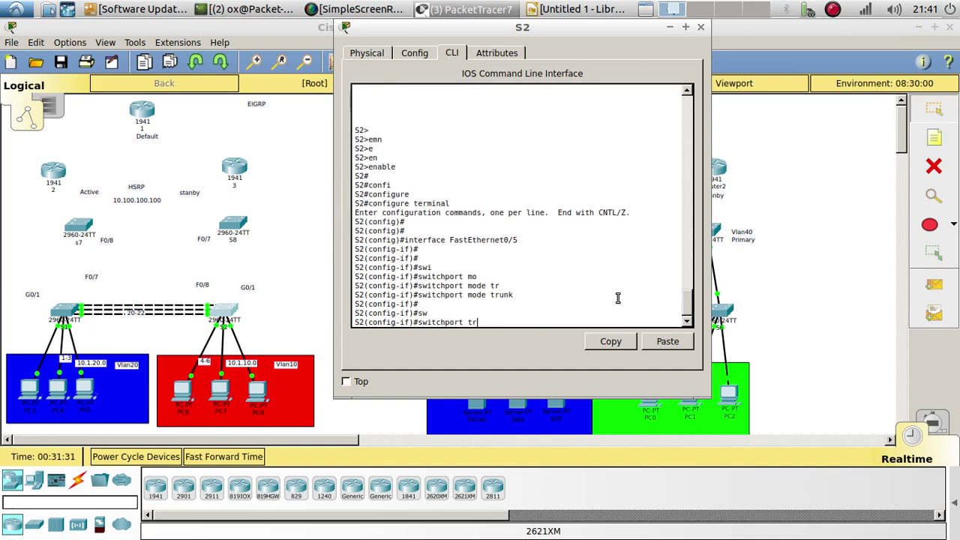
key(Tab)
text(al)
key(Tab)
text(v)
key(Tab)
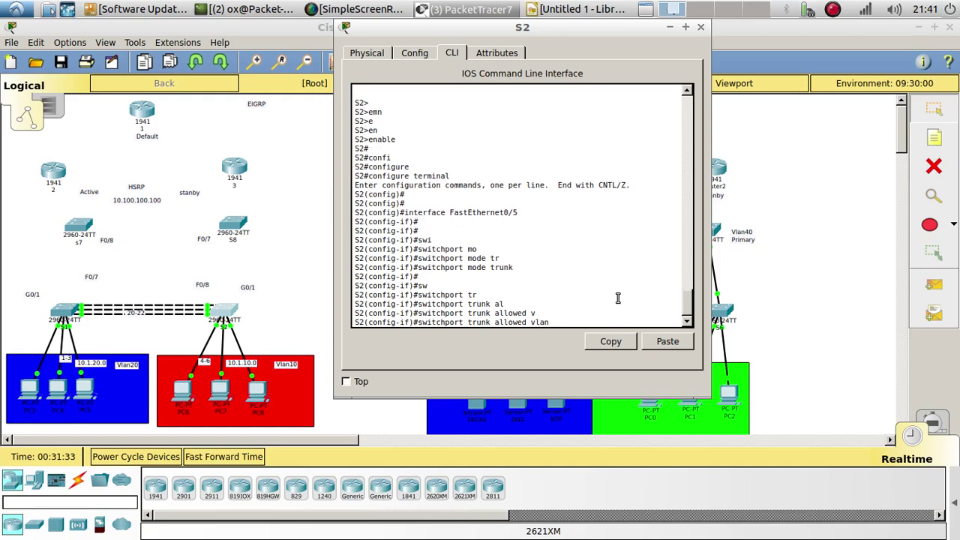
text(10)
key(Return)
key(Return)
key(Return)
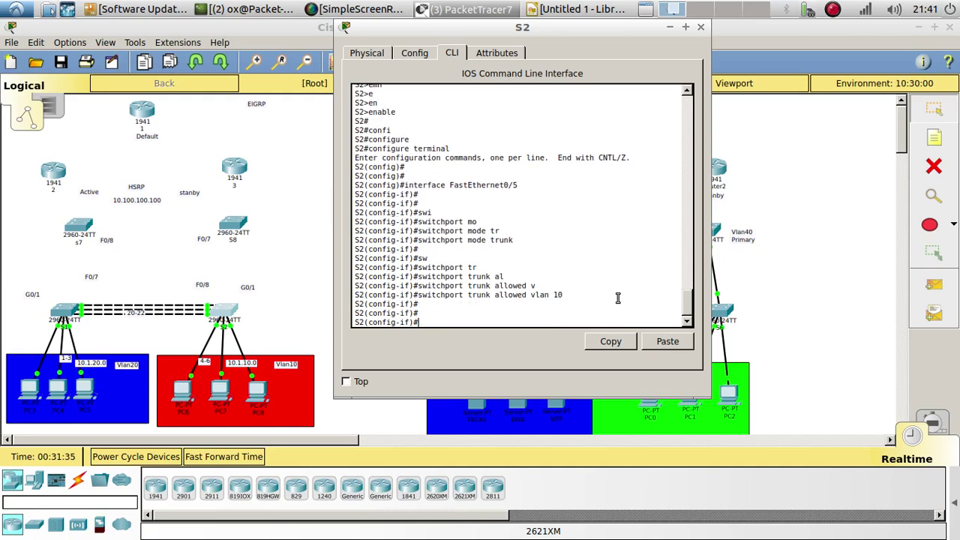
click(70, 310)
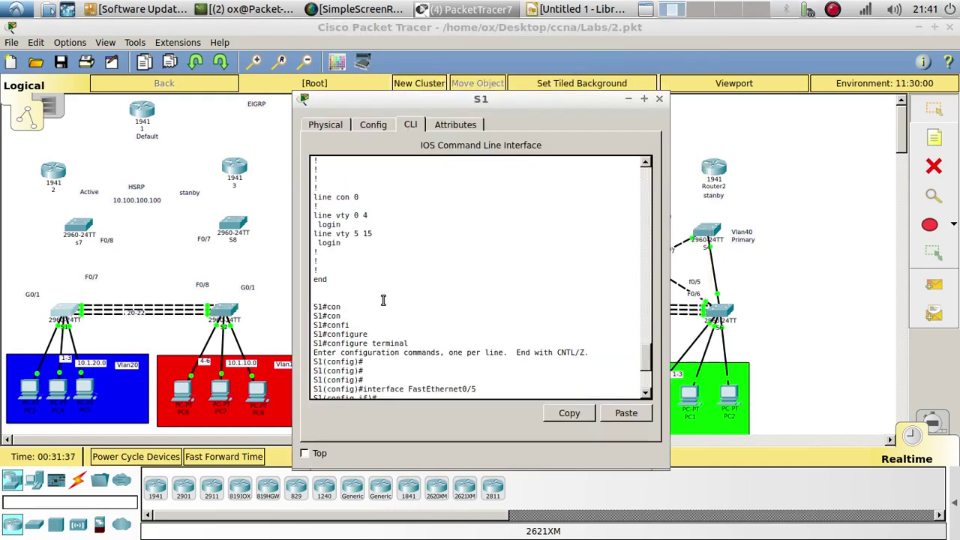
click(174, 286)
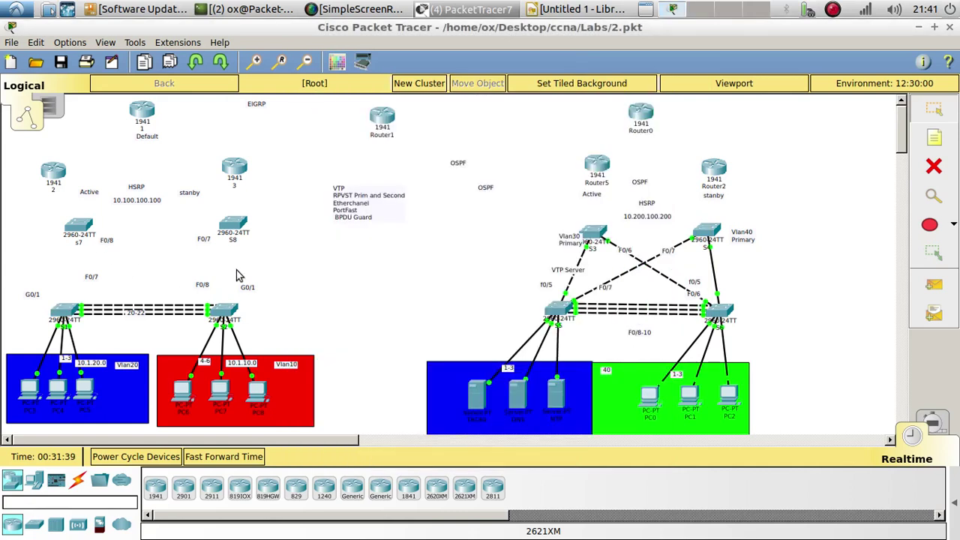
- On switch S2, select interface FastEthernet0/7 and set its switchport mode to trunk
click(223, 314)
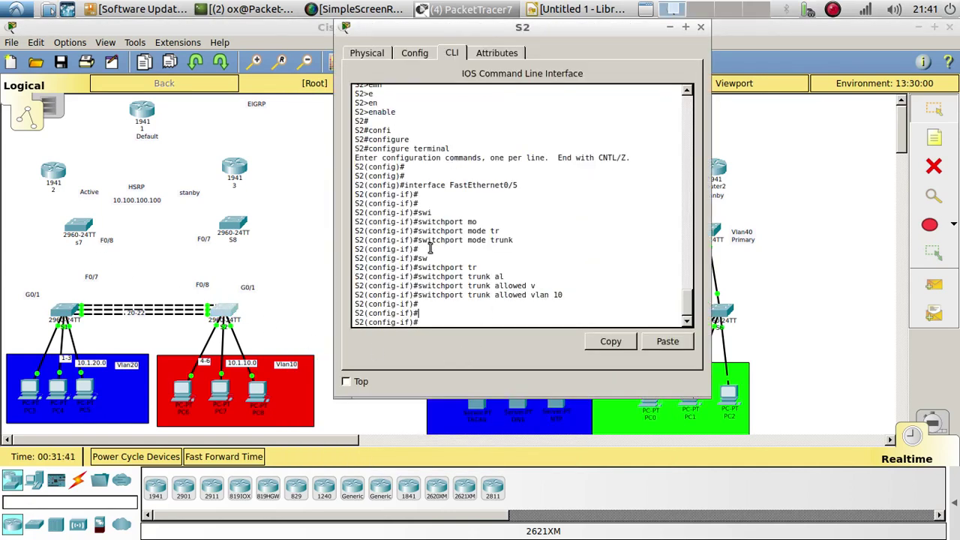
key(Up)
key(Up)
key(Up)
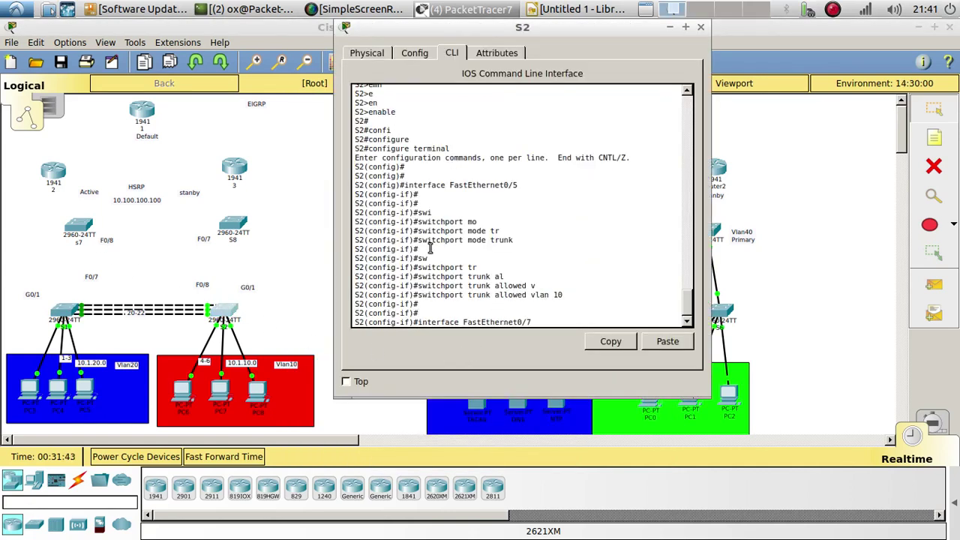
key(Return)
text(sewi)
key(Tab)
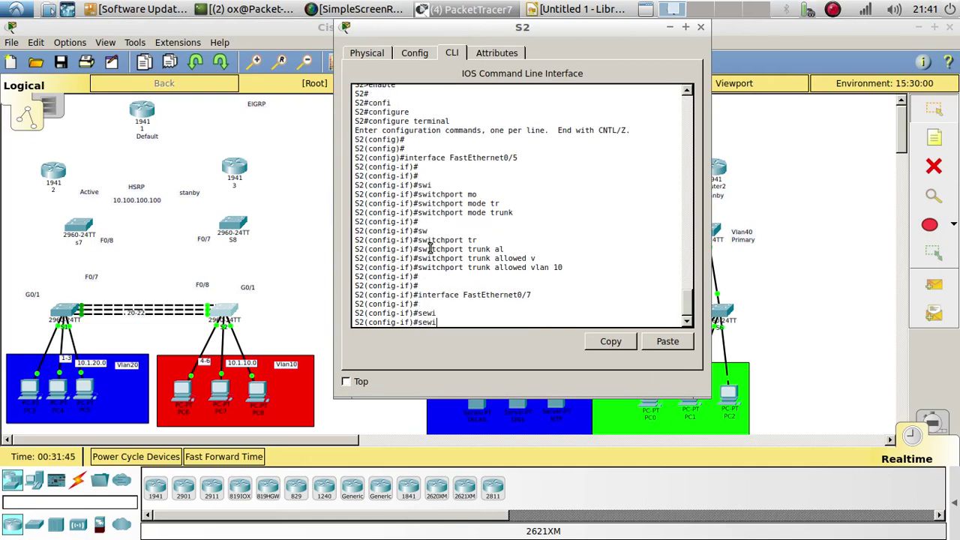
text(sw)
key(Tab)
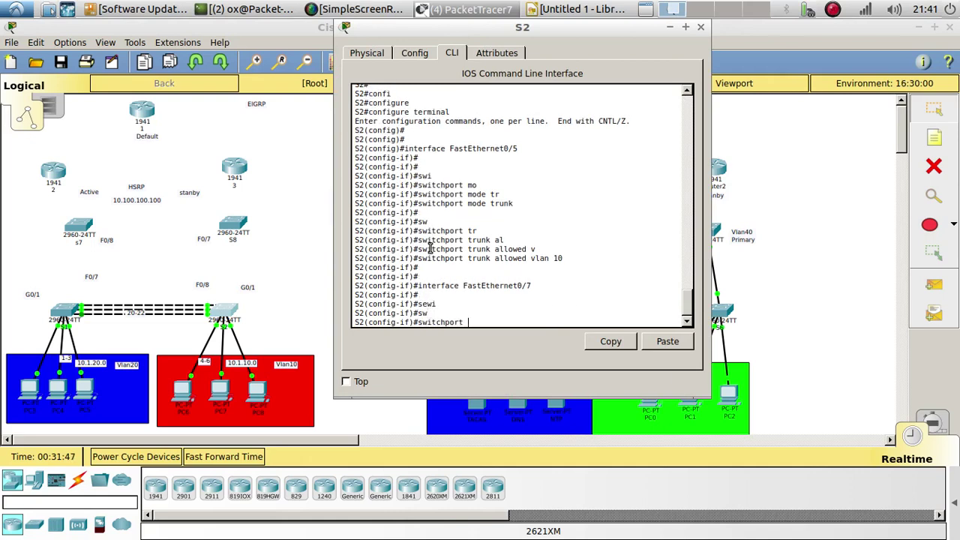
text(mo)
key(Tab)
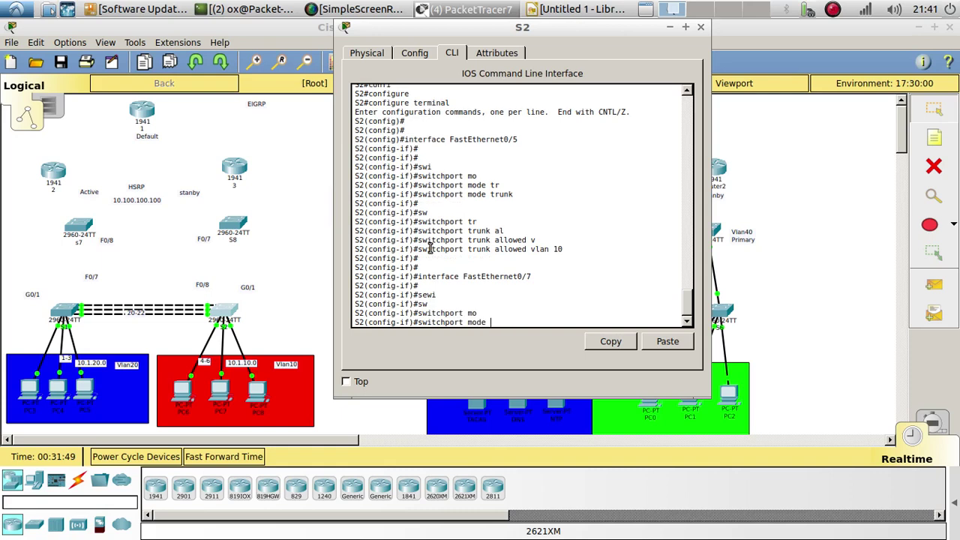
text(tr)
key(Tab)
key(Return)
- Set the allowed VLANs on the FastEthernet0/7 trunk of S2 to 10,20 and return to privileged EXEC mode
text(sw)
key(Tab)
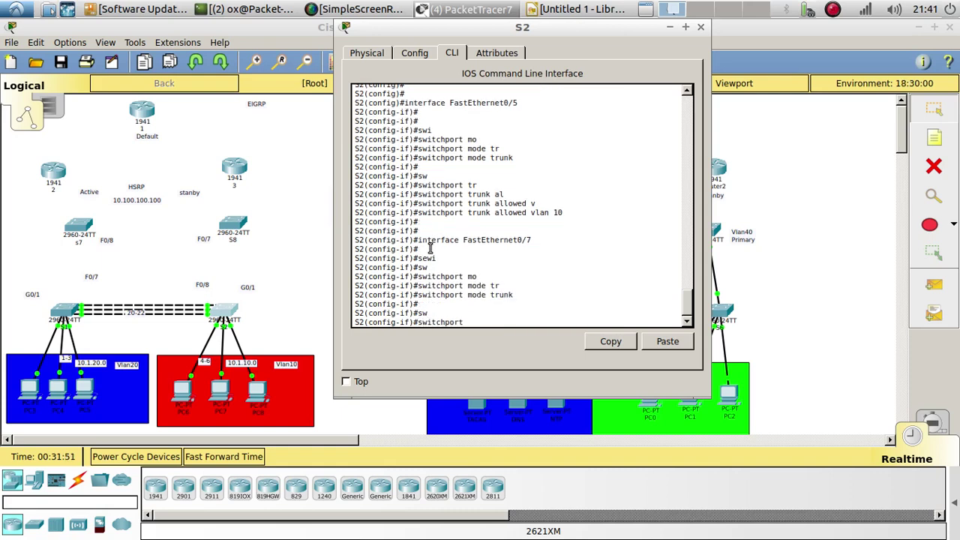
text(tr)
key(Tab)
text(all)
key(Tab)
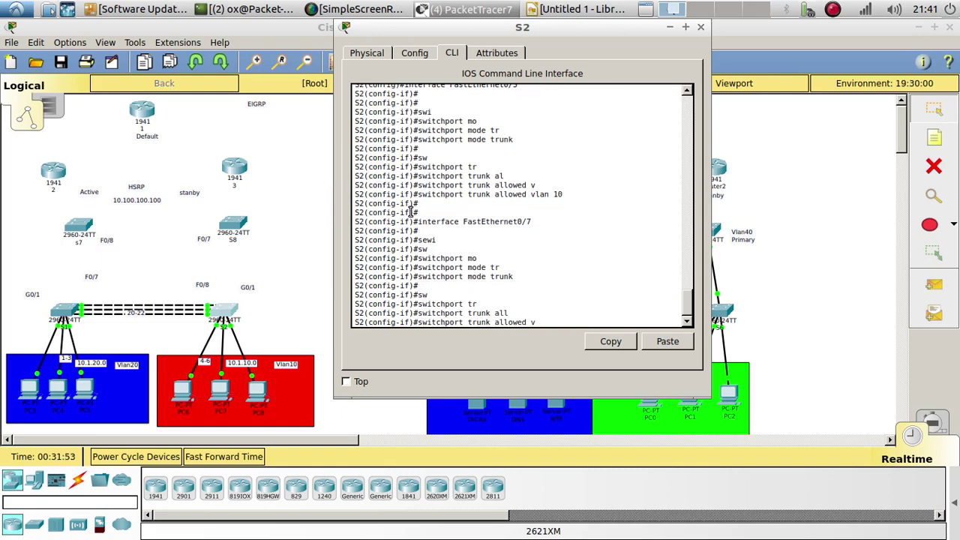
text(v)
key(Tab)
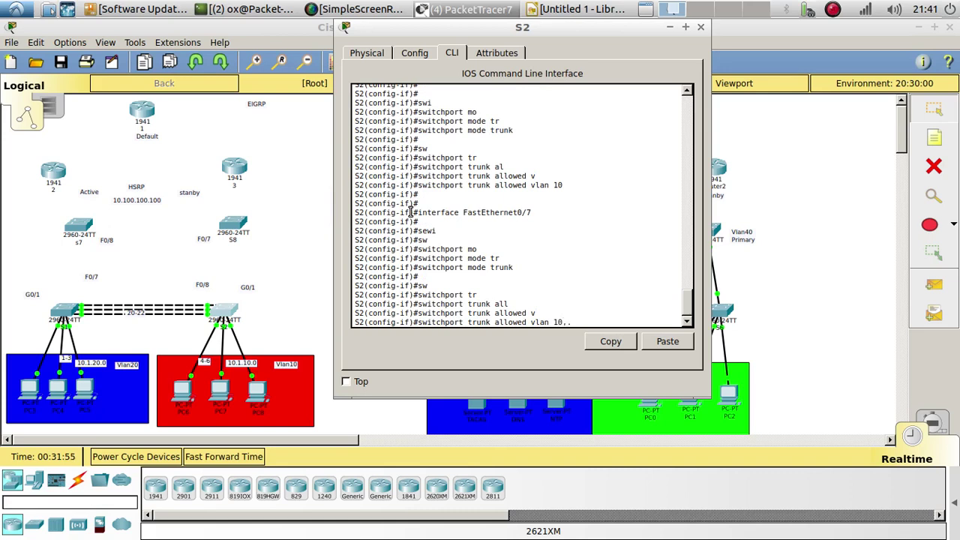
text(10,20)
key(Return)
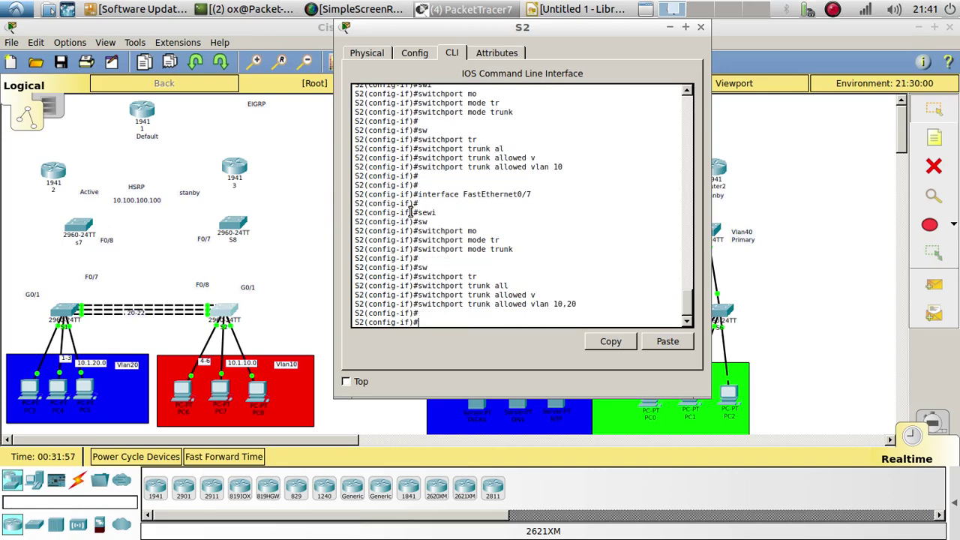
key(Return)
text(end)
key(Return)
key(Return)
text(co)
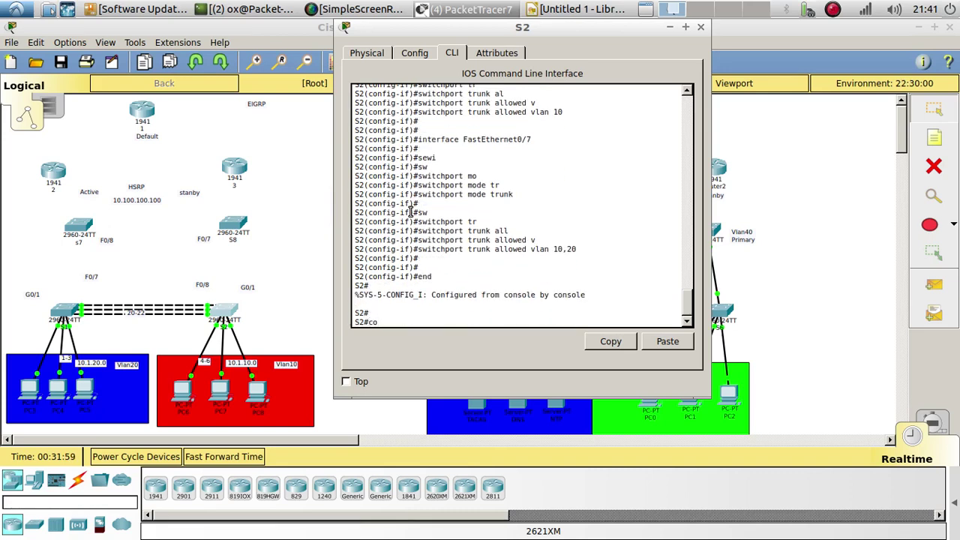
text(nfi)
key(Tab)
key(Tab)
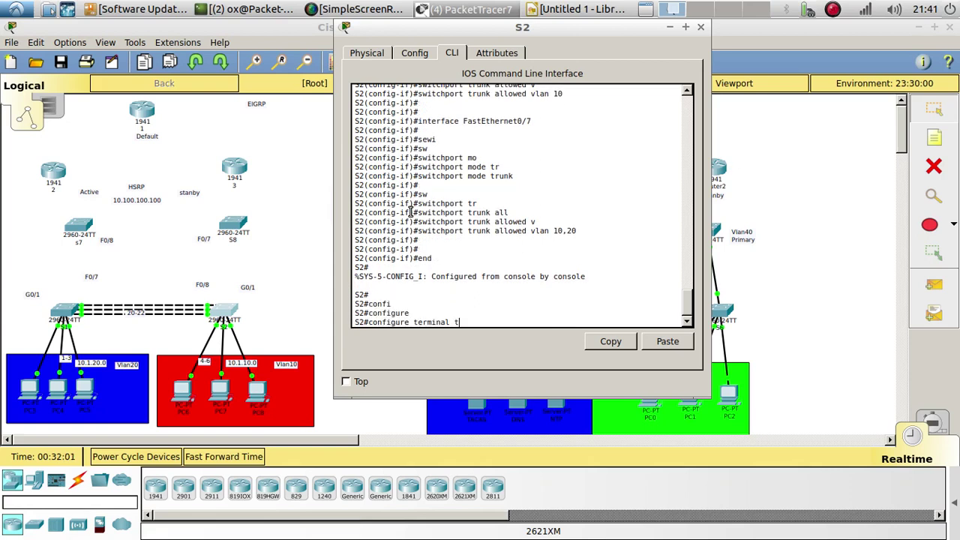
key(BackSpace)
key(BackSpace)
key(BackSpace)
key(BackSpace)
key(BackSpace)
key(BackSpace)
key(BackSpace)
key(BackSpace)
key(BackSpace)
key(BackSpace)
key(BackSpace)
key(BackSpace)
key(BackSpace)
key(BackSpace)
key(BackSpace)
key(BackSpace)
key(BackSpace)
key(BackSpace)
text(i)
key(BackSpace)
- Save S2's running configuration to the startup configuration and close the switch window
text(opy run start)
key(Return)
key(Return)
key(Return)
key(Return)
key(Return)
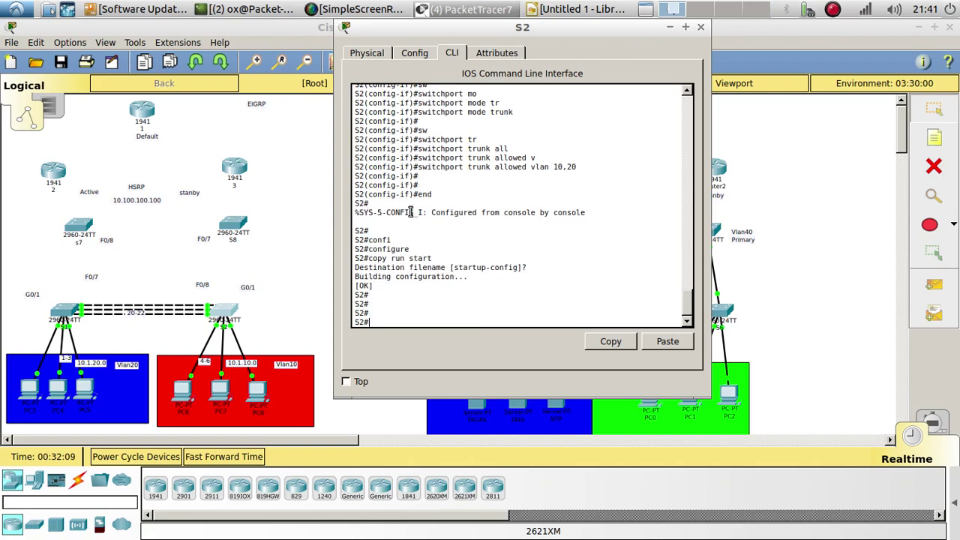
click(700, 27)
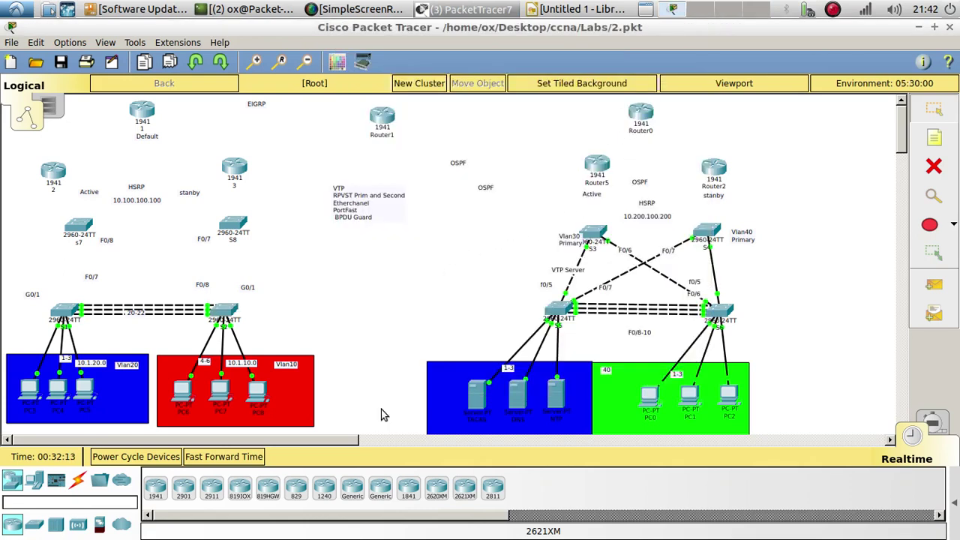
- Try to connect switch s7 to FastEthernet0/7 on S2 with a copper cross-over cable
click(77, 480)
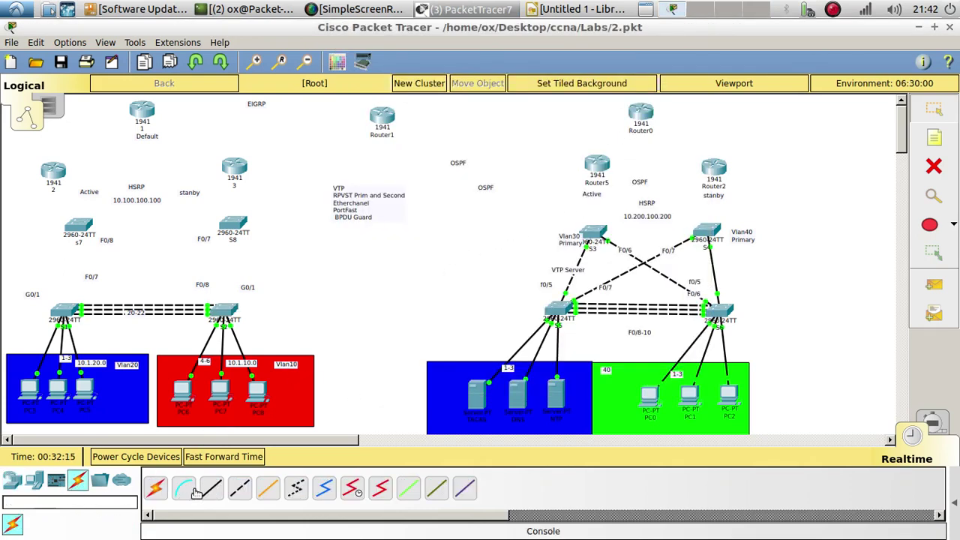
click(75, 229)
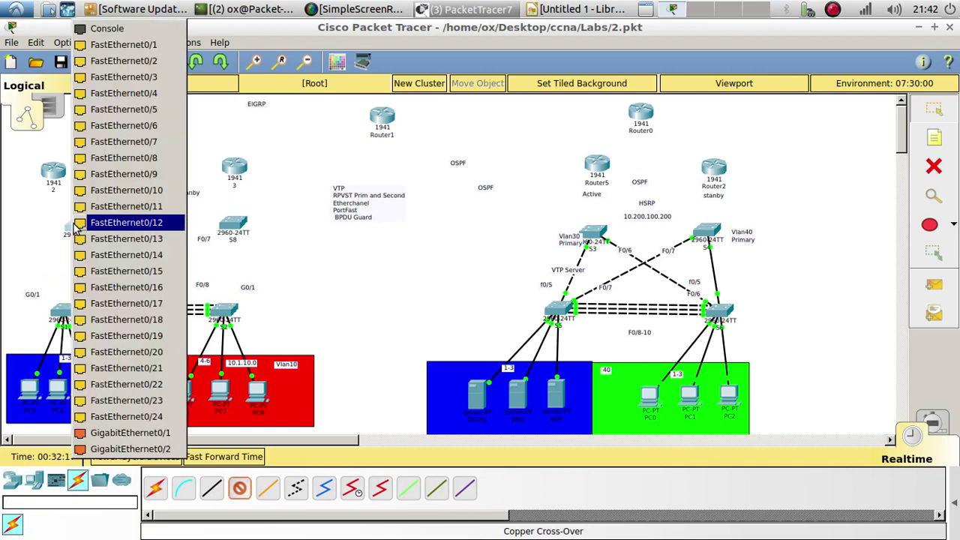
click(171, 147)
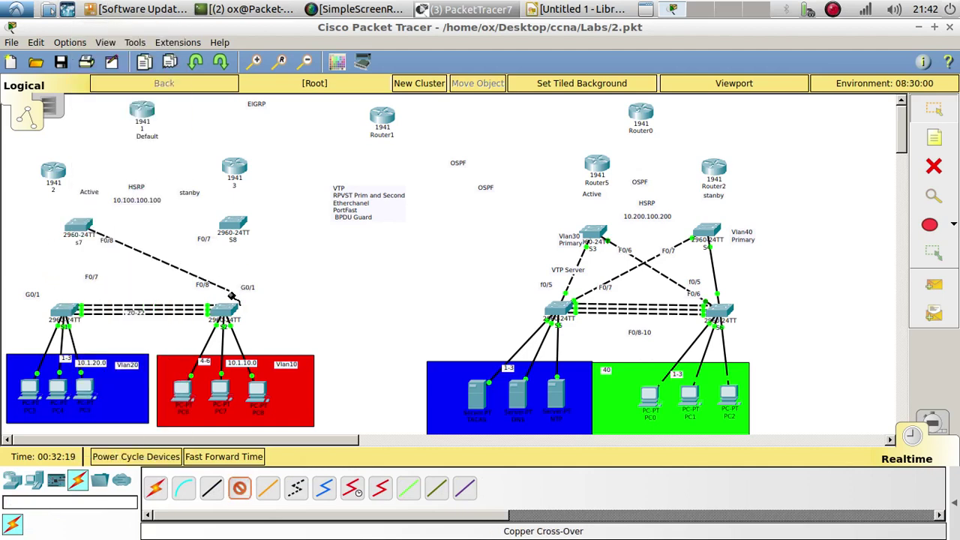
click(219, 309)
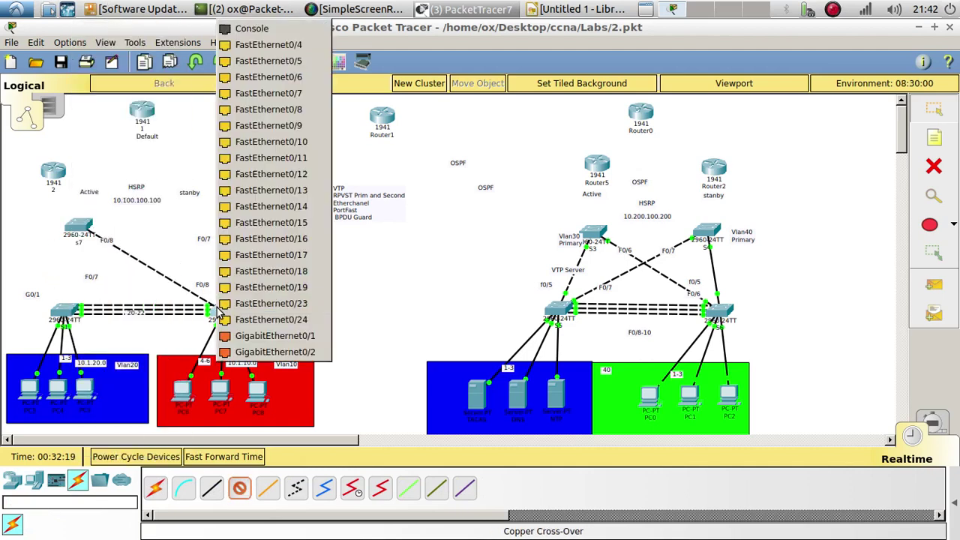
click(298, 93)
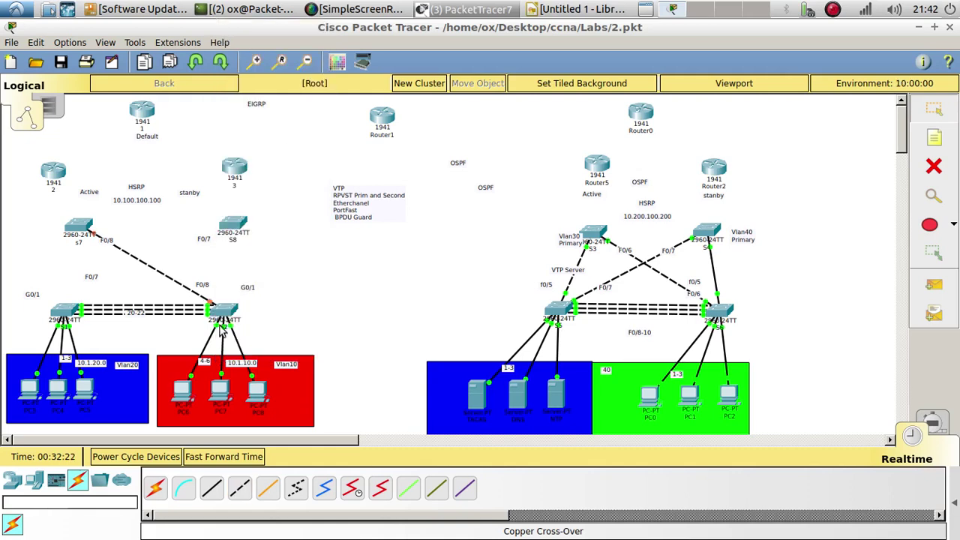
- Connect FastEthernet0/8 on s7 to FastEthernet0/8 on S2 with a copper cross-over cable
click(237, 489)
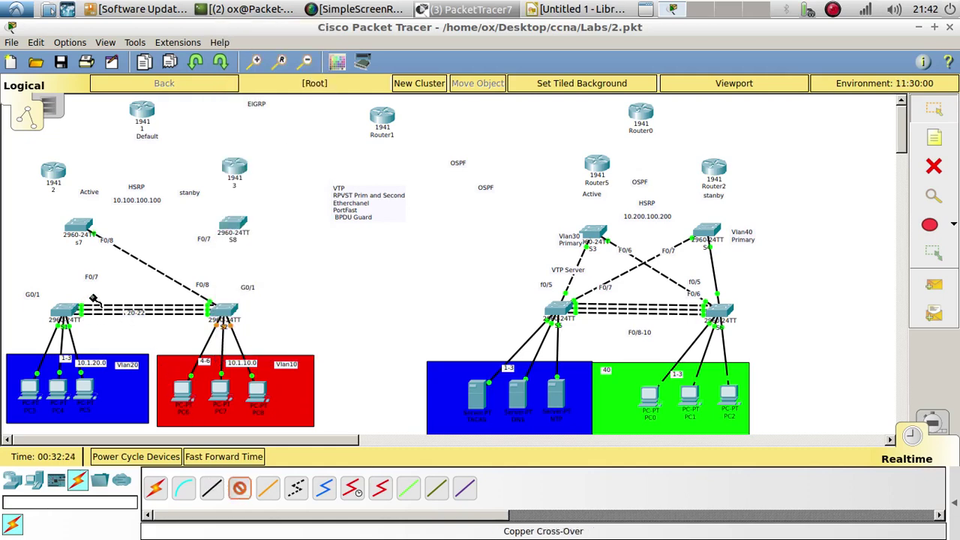
click(87, 231)
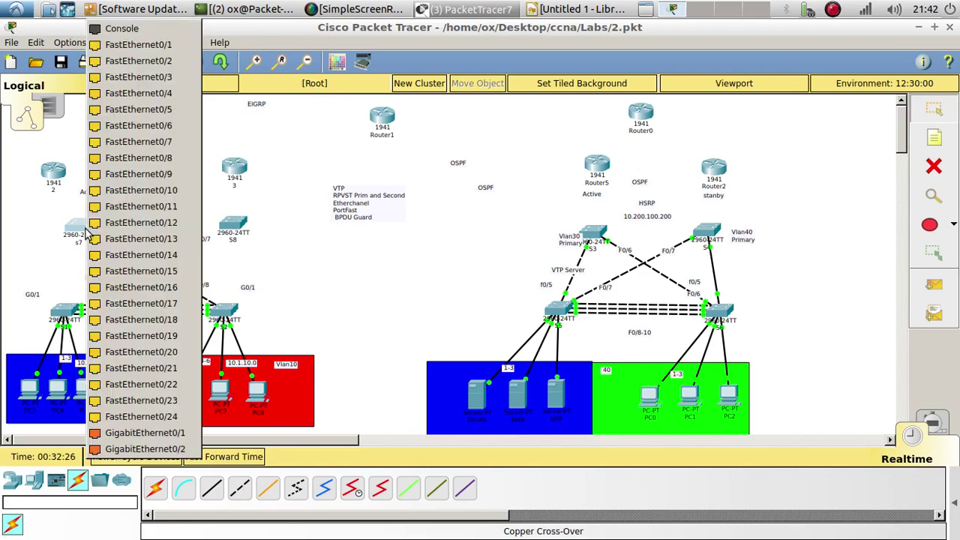
click(138, 158)
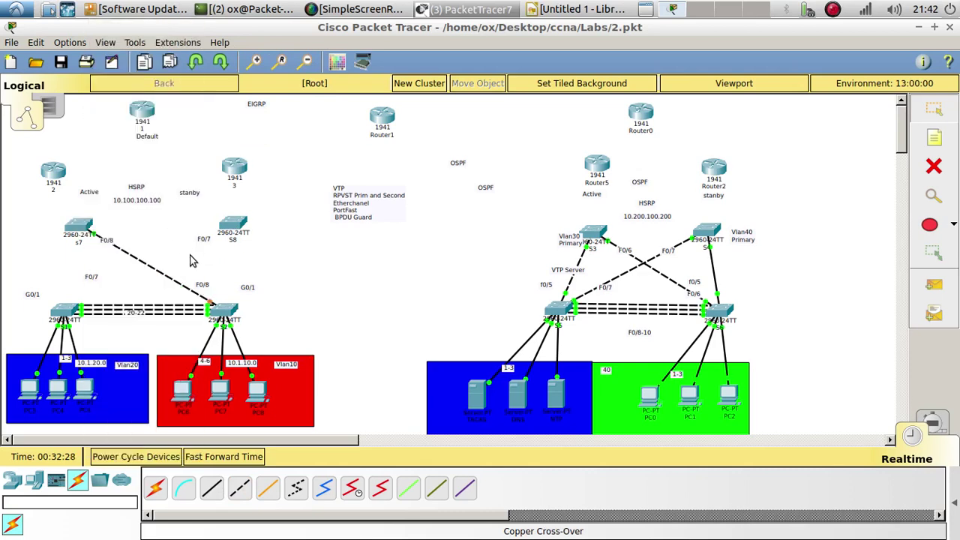
click(214, 306)
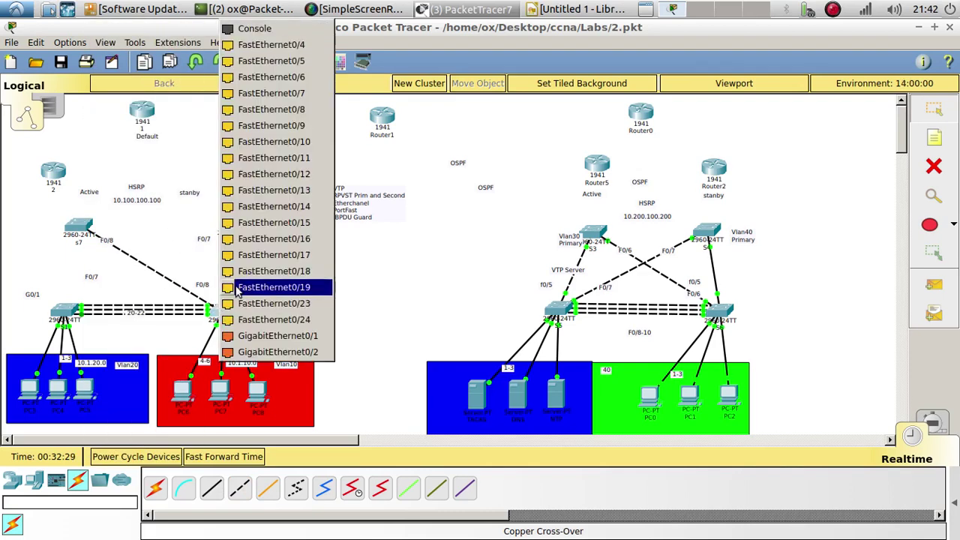
click(264, 119)
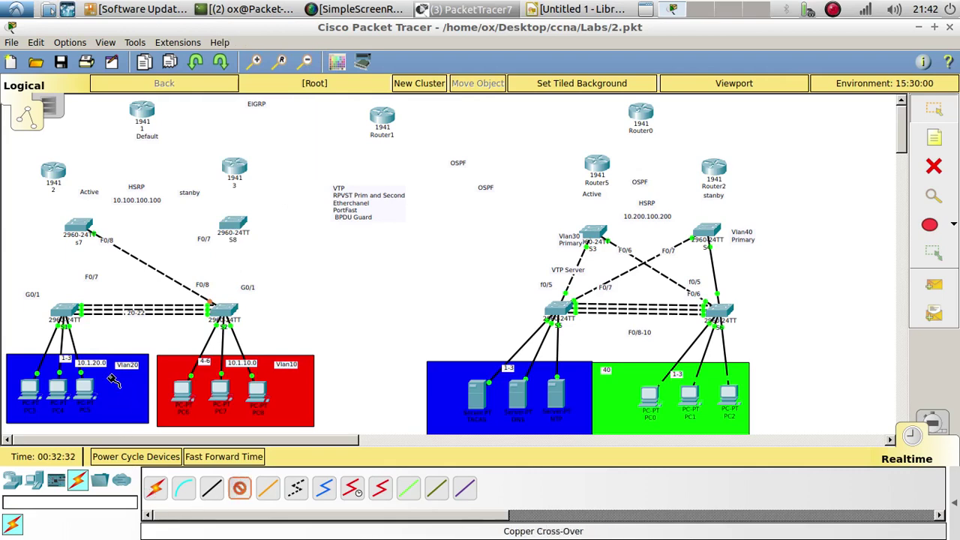
- Connect FastEthernet0/7 on S1 to FastEthernet0/7 on S8 with a copper cross-over cable
click(65, 312)
click(124, 96)
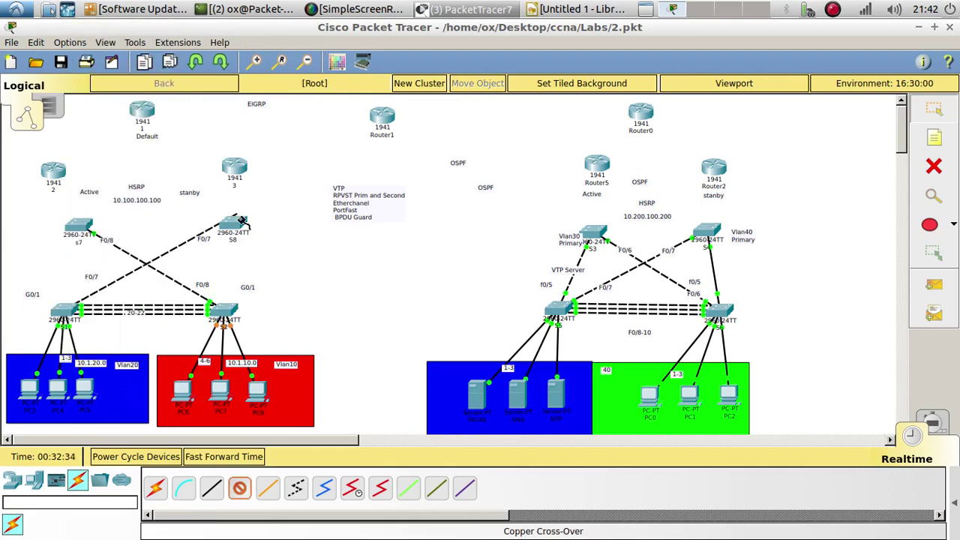
click(241, 220)
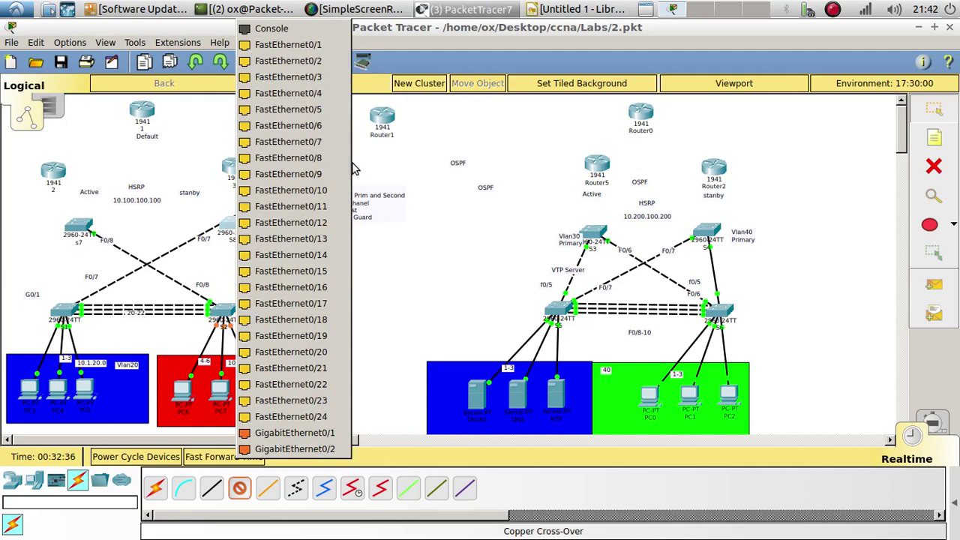
click(298, 141)
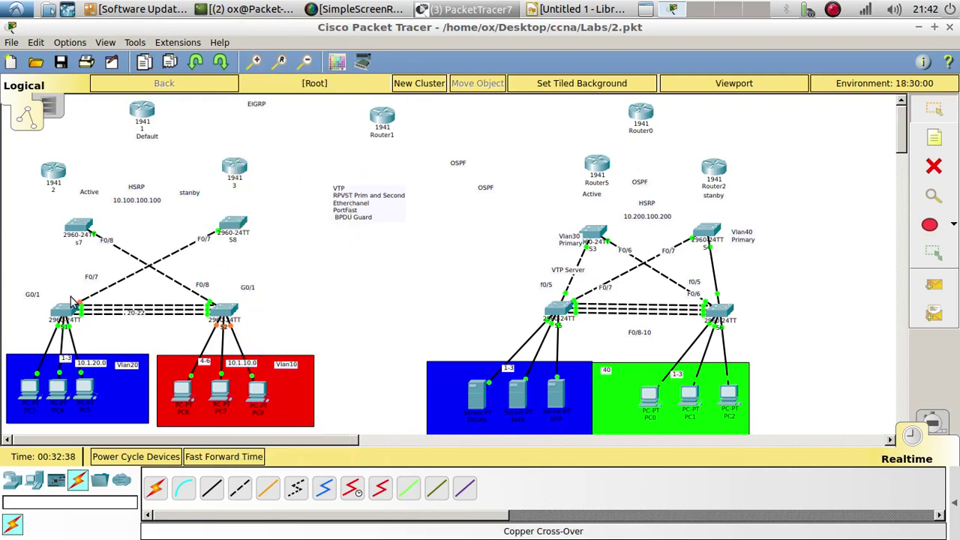
- Connect GigabitEthernet0/1 on S2 to FastEthernet0/5 on S8 with a copper cross-over cable
click(239, 488)
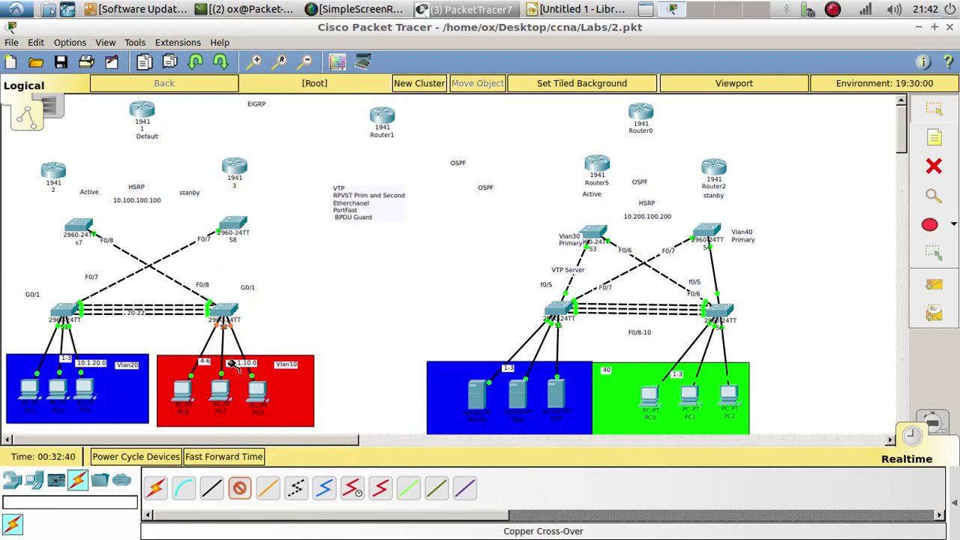
click(225, 310)
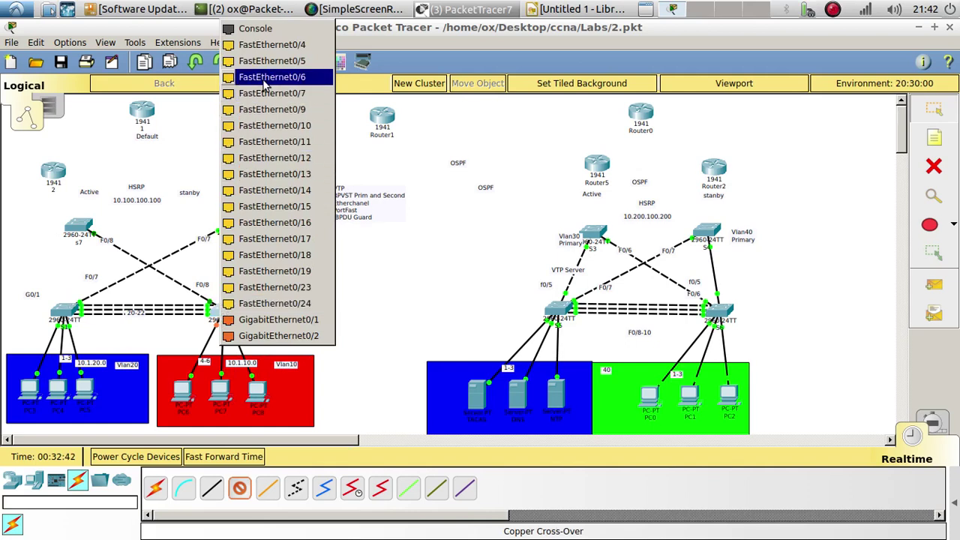
click(278, 320)
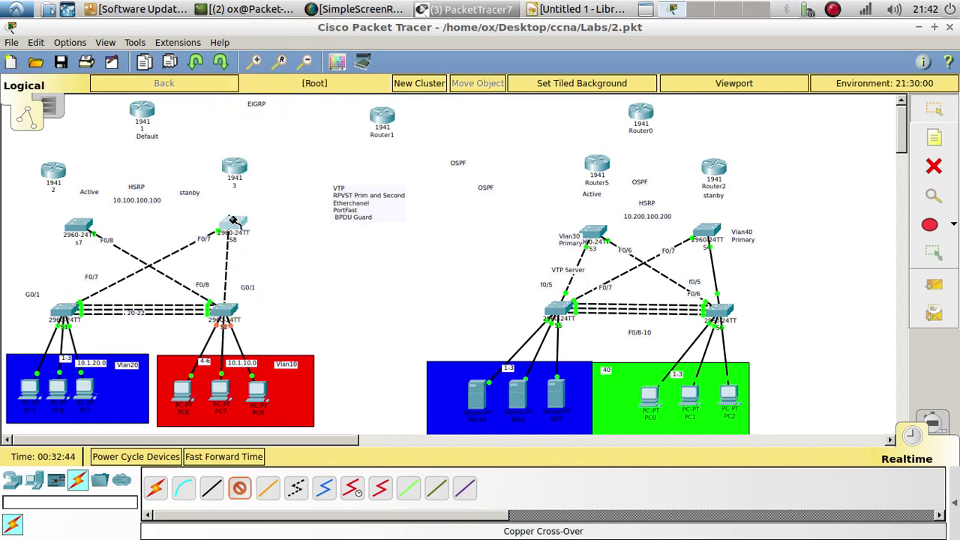
click(234, 219)
click(284, 106)
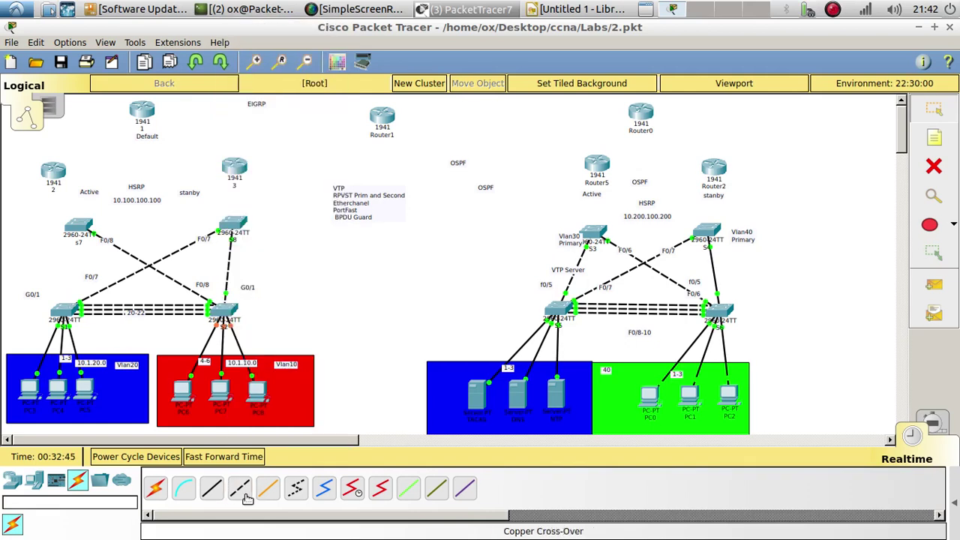
- Connect FastEthernet0/5 on S1 to FastEthernet0/5 on s7 with a copper cross-over cable, and fast-forward the simulation time
click(240, 489)
click(69, 311)
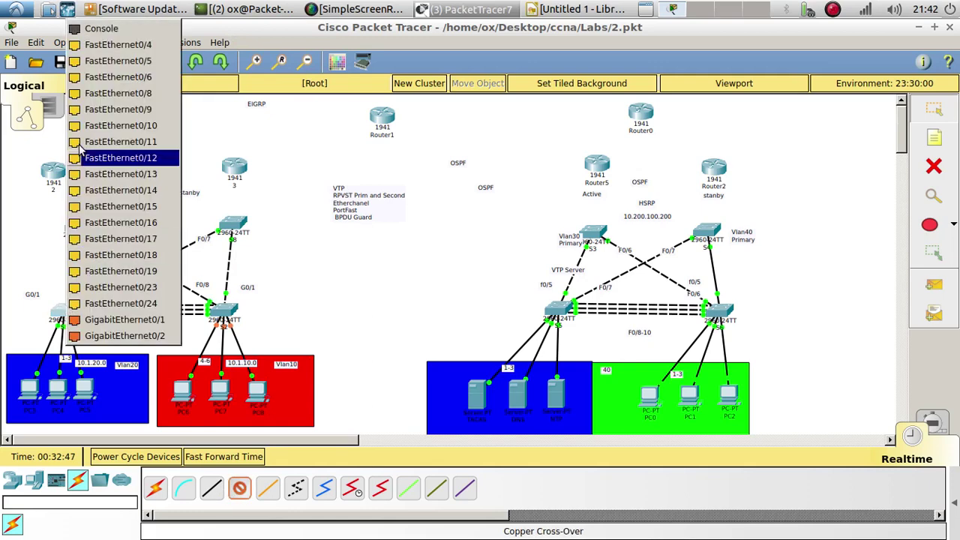
click(118, 61)
click(73, 230)
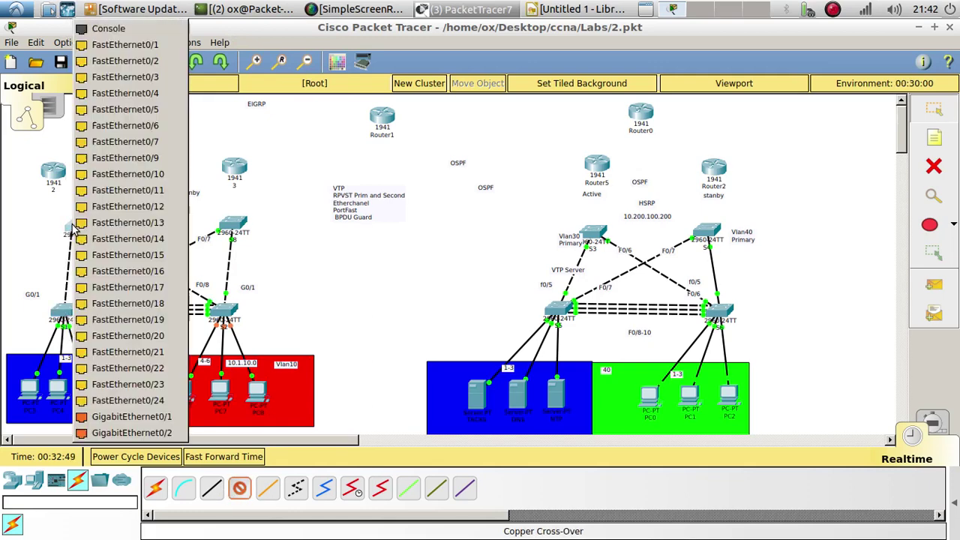
click(120, 108)
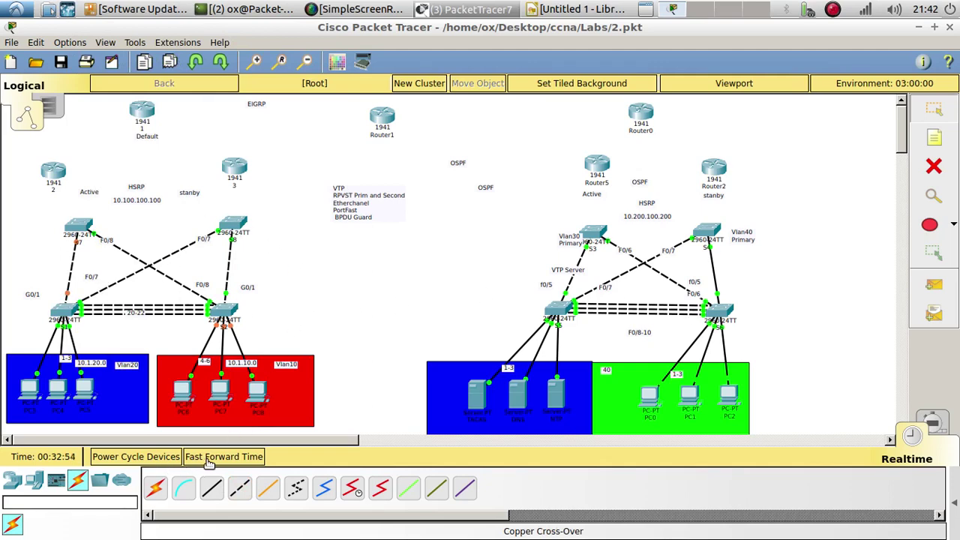
click(212, 457)
click(229, 456)
- Shift routers 2 and 3 with their Active, HSRP and stanby labels slightly right, and center the 10.100.100.100 label beneath HSRP
drag(255, 156, 80, 172)
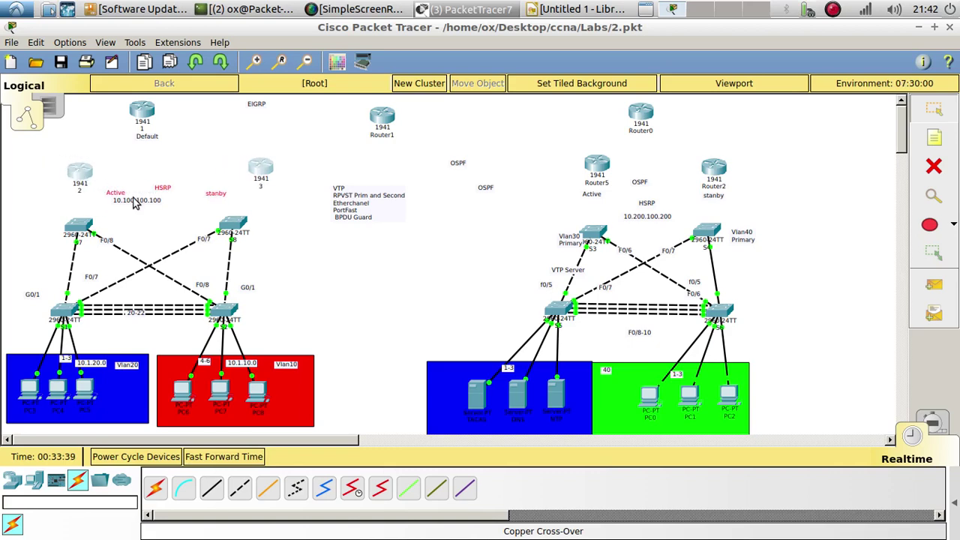
drag(133, 201, 158, 206)
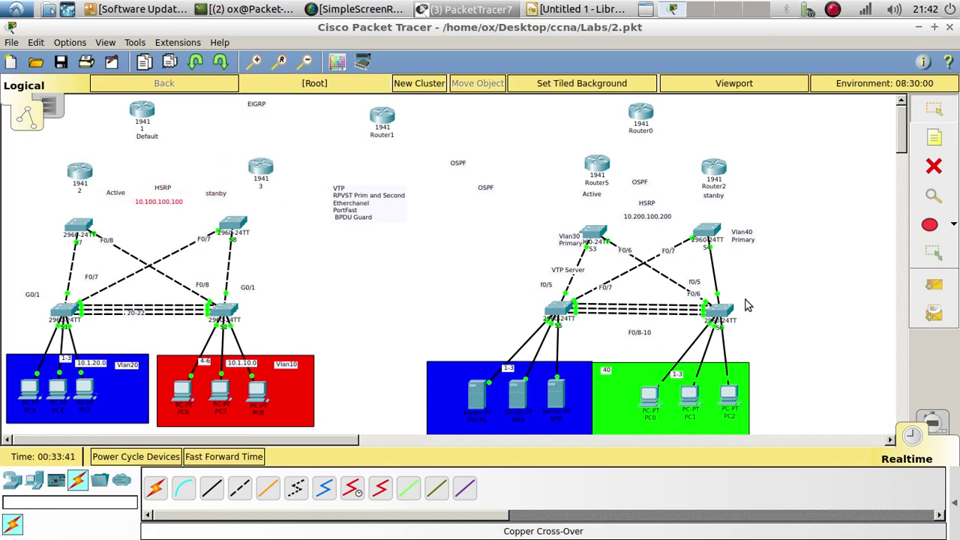
- Open the command line of switch S5 and enter privileged EXEC mode
click(559, 315)
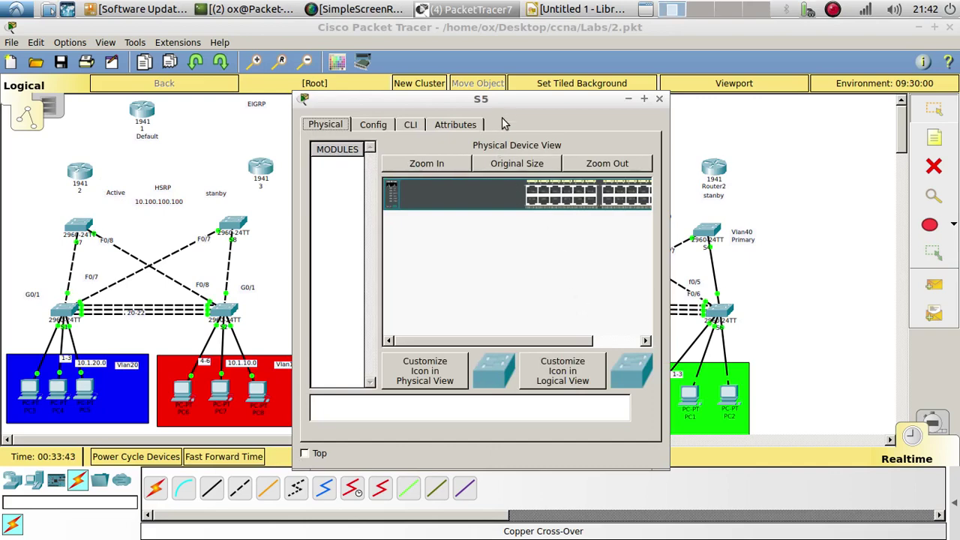
drag(479, 101, 228, 73)
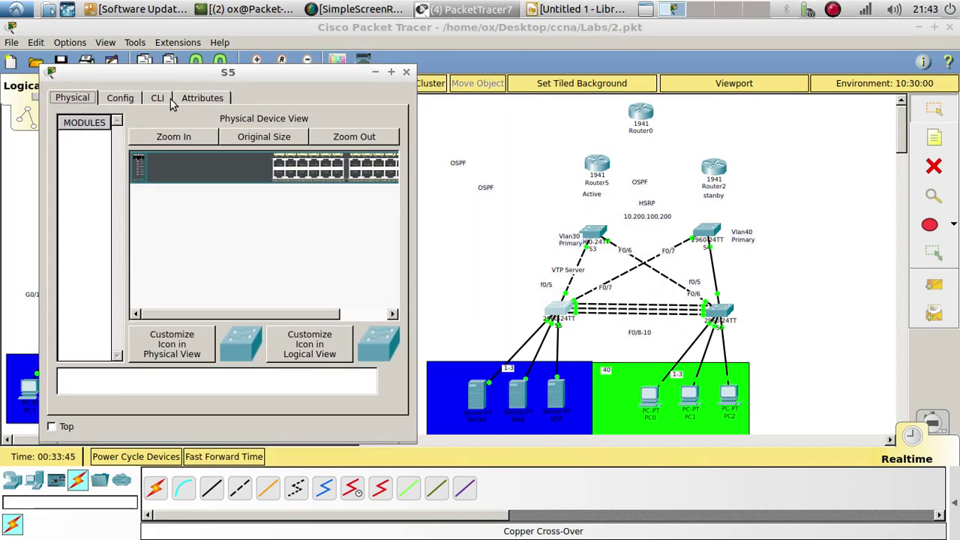
click(166, 99)
key(Return)
text(en)
key(Tab)
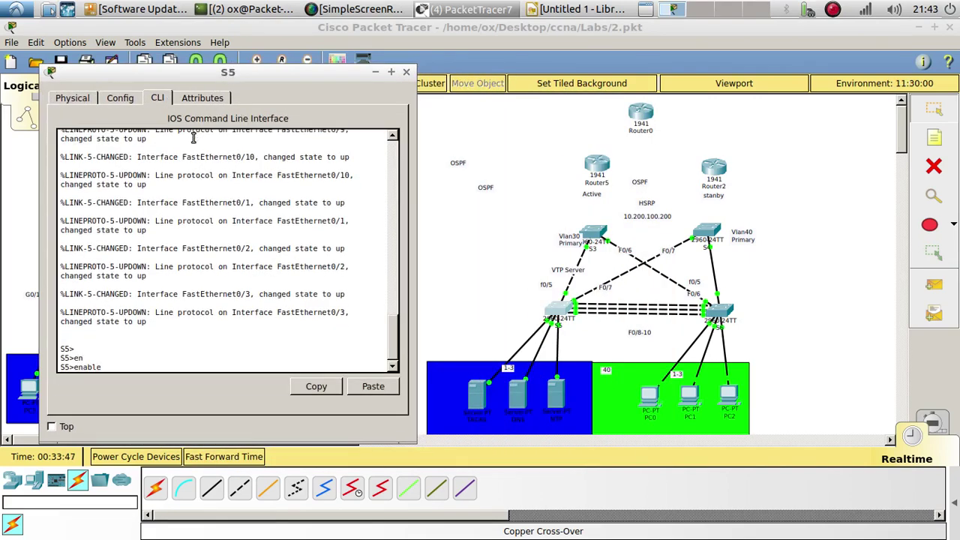
key(Return)
key(Return)
- Display the EtherChannel information on S5 with show etherchannel
text(sho)
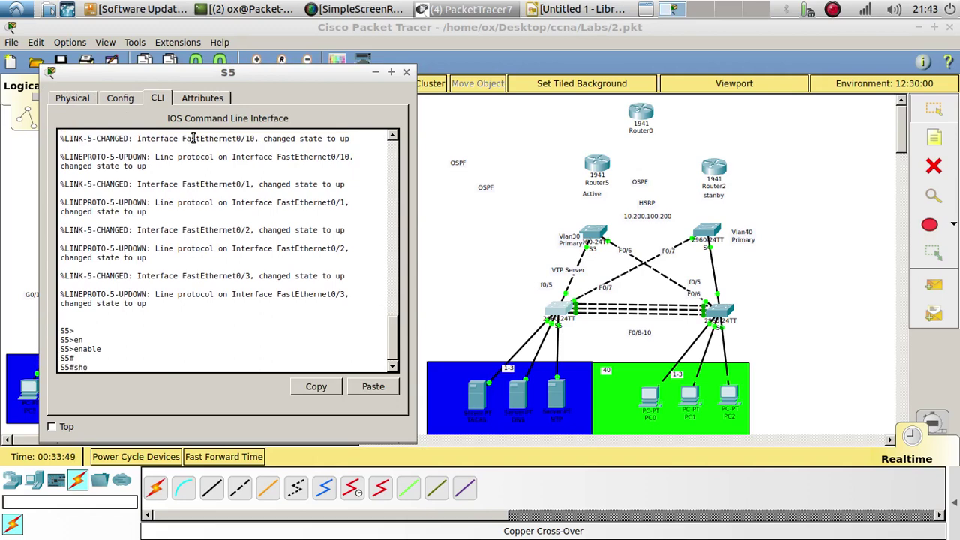
text(w eth)
key(Tab)
key(Return)
key(Return)
key(Return)
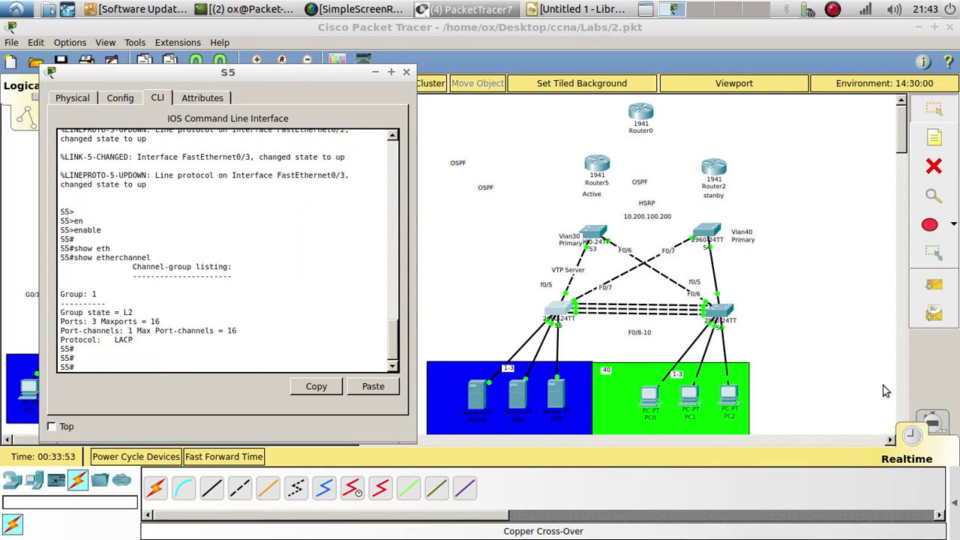
- Open the command line of switch S6 and enter privileged EXEC mode
click(724, 315)
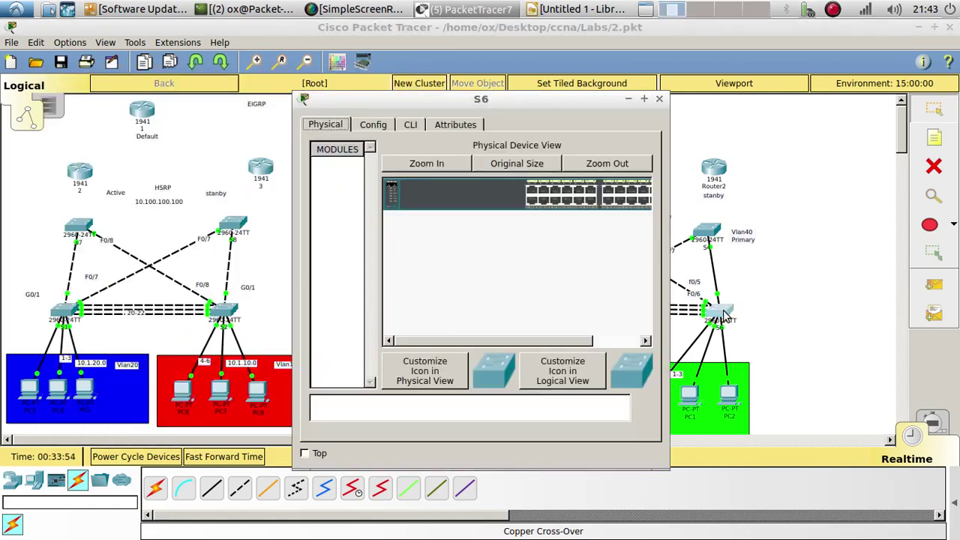
click(410, 125)
drag(416, 104, 330, 79)
key(Return)
key(Return)
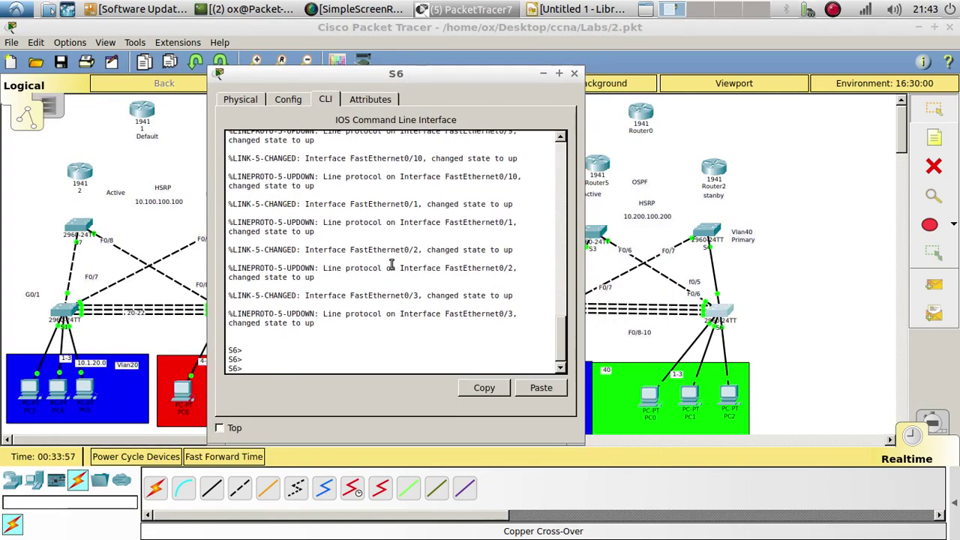
text(en)
key(Tab)
key(Return)
key(Return)
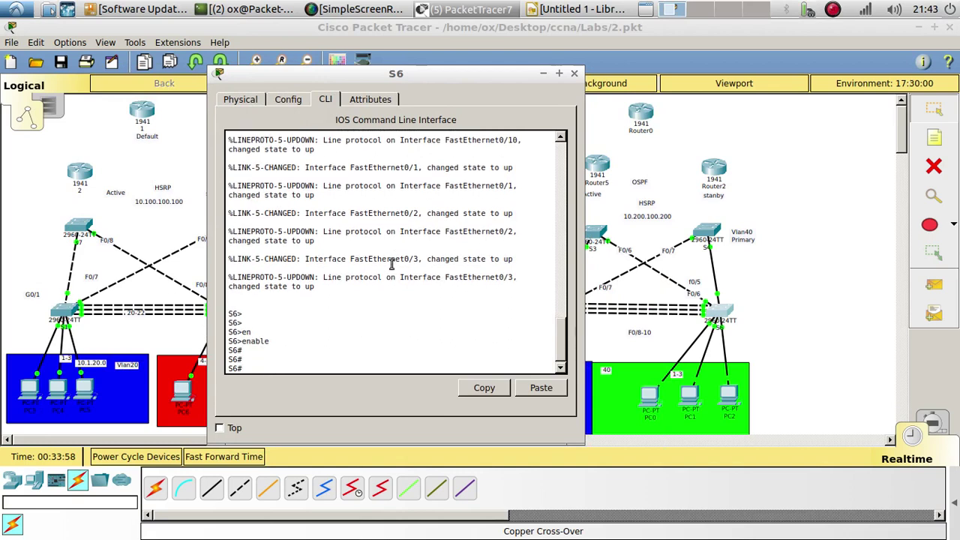
- Run show etherchannel on S6 and check the protocol used by its channel group
text(con)
key(BackSpace)
key(BackSpace)
text(show eth)
key(Tab)
key(Return)
key(Return)
key(Return)
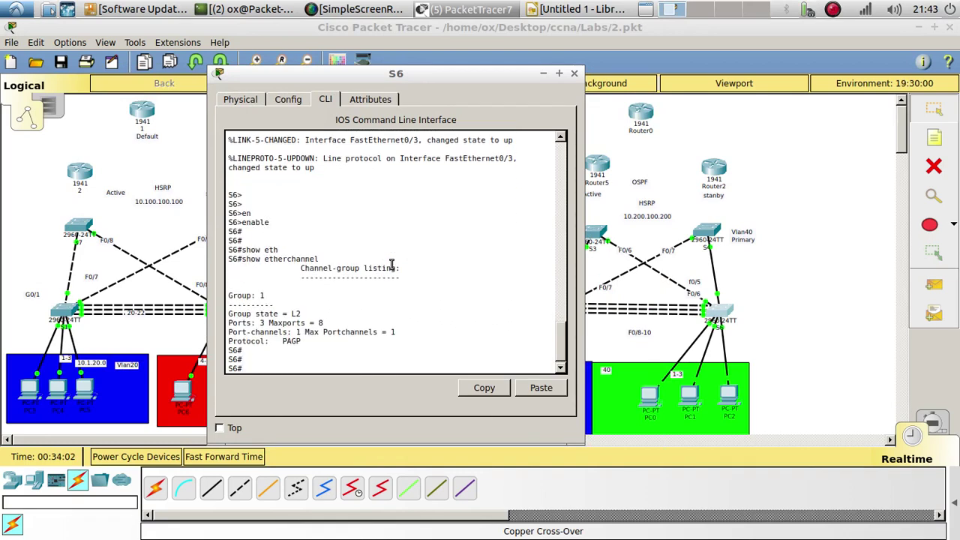
double_click(291, 342)
- Enter global configuration mode on S6
click(283, 360)
text(confi)
key(Tab)
key(Tab)
key(Return)
key(Return)
key(Return)
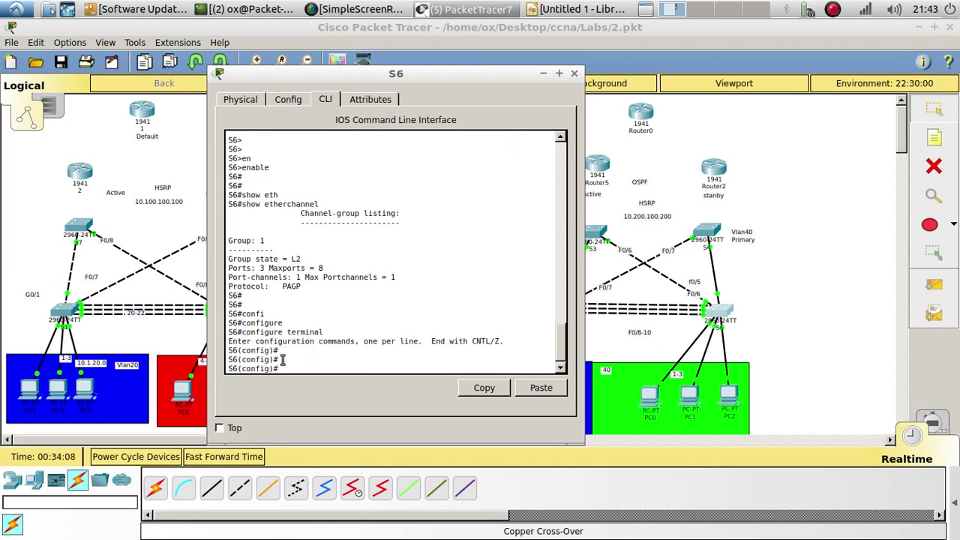
- Remove interface port-channel 1 from S6
text(int po)
key(Tab)
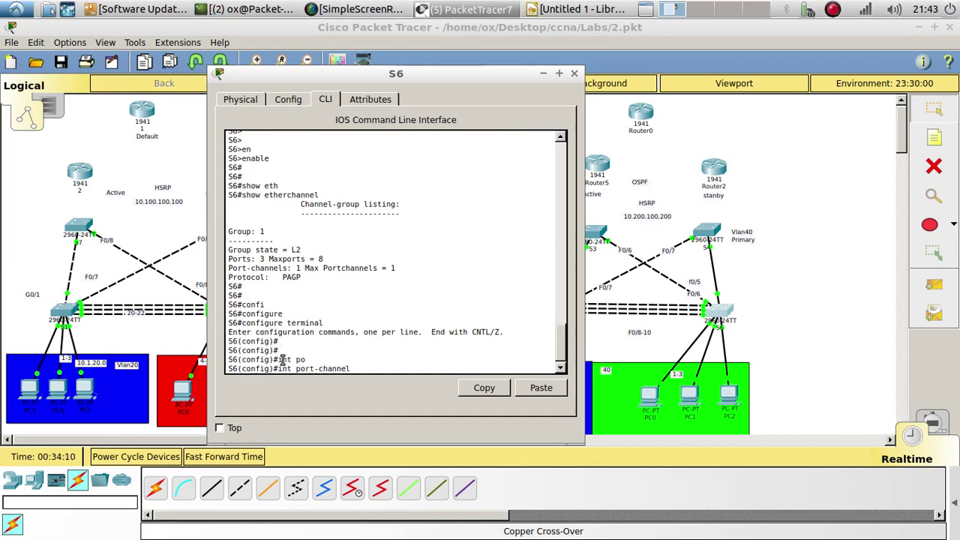
text(1)
key(Home)
text(no)
key(Return)
key(Return)
key(Return)
key(Return)
key(Return)
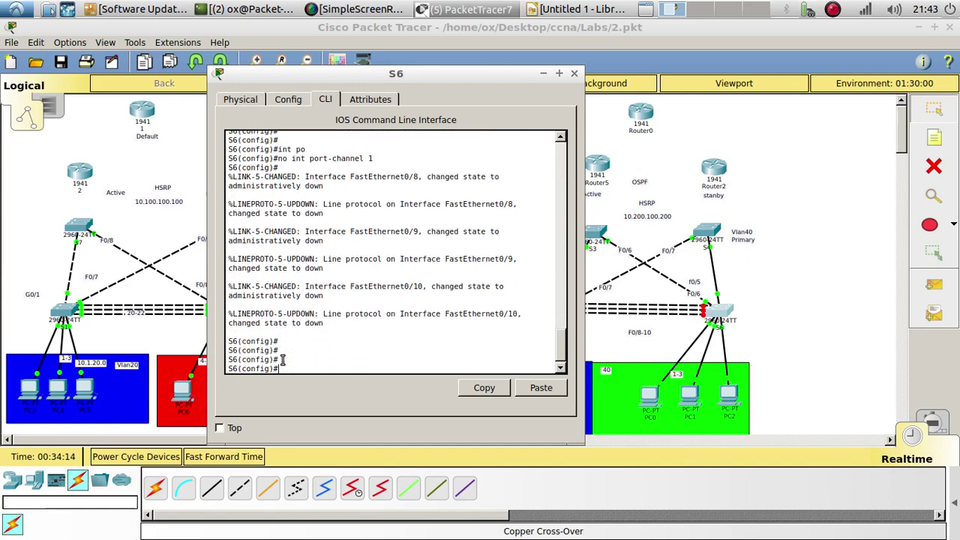
drag(411, 75, 250, 32)
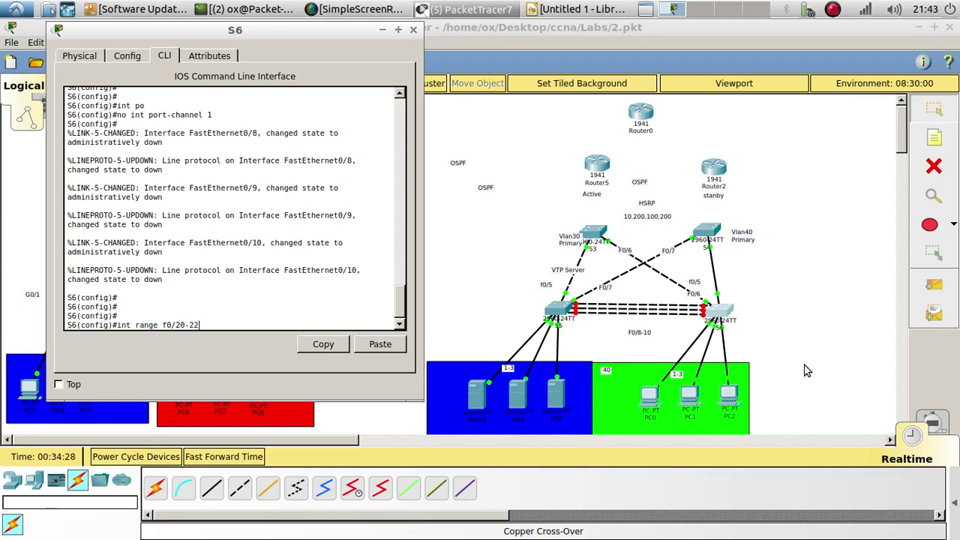
- Try the S5 end of one S5–S6 cable on FastEthernet0/7, and reattach it to FastEthernet0/10
click(615, 336)
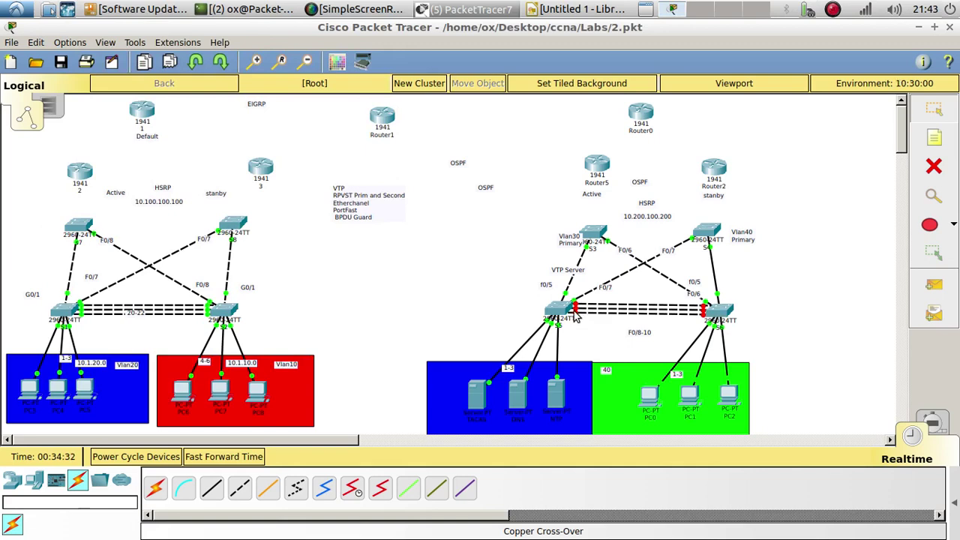
click(564, 312)
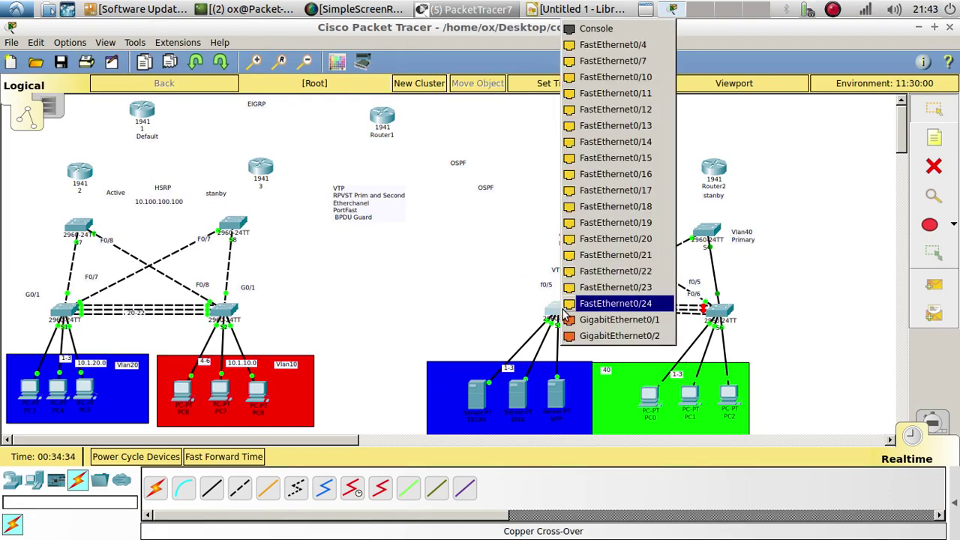
click(582, 64)
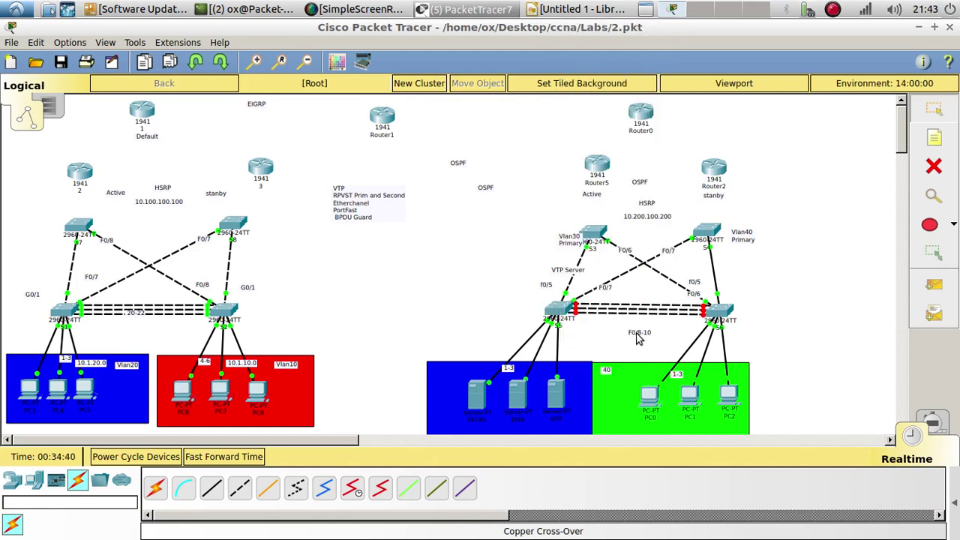
click(559, 306)
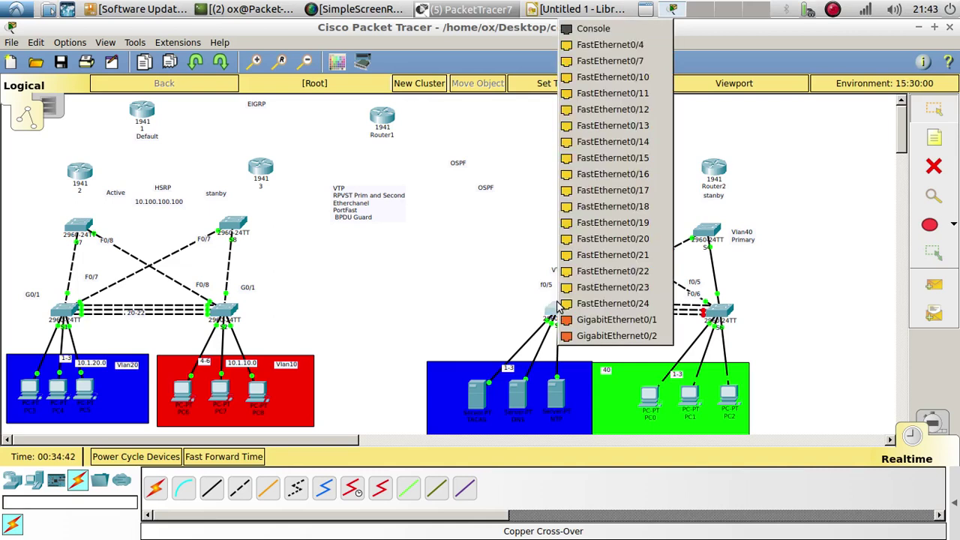
click(594, 78)
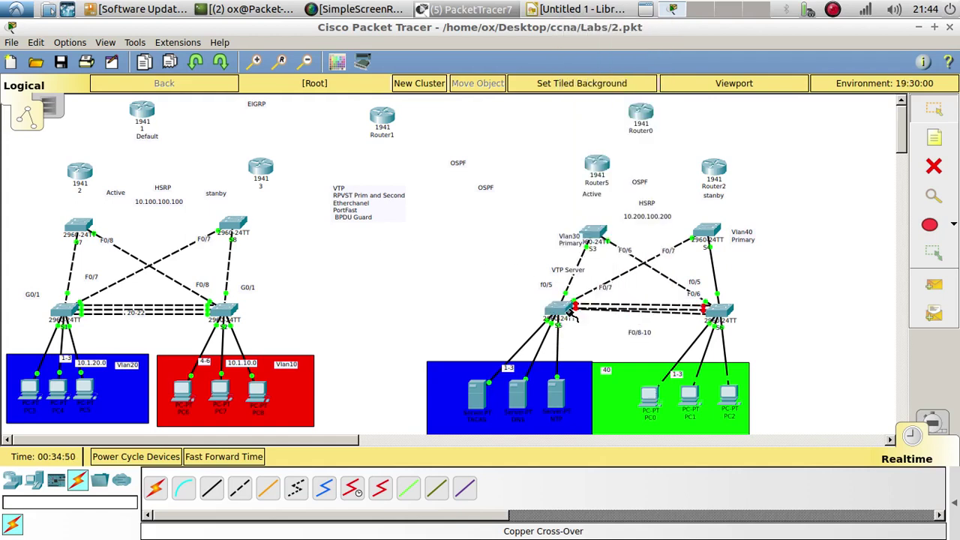
- Replug another S5–S6 cable into FastEthernet0/9 on S5, and shift S5 slightly left and down
click(555, 308)
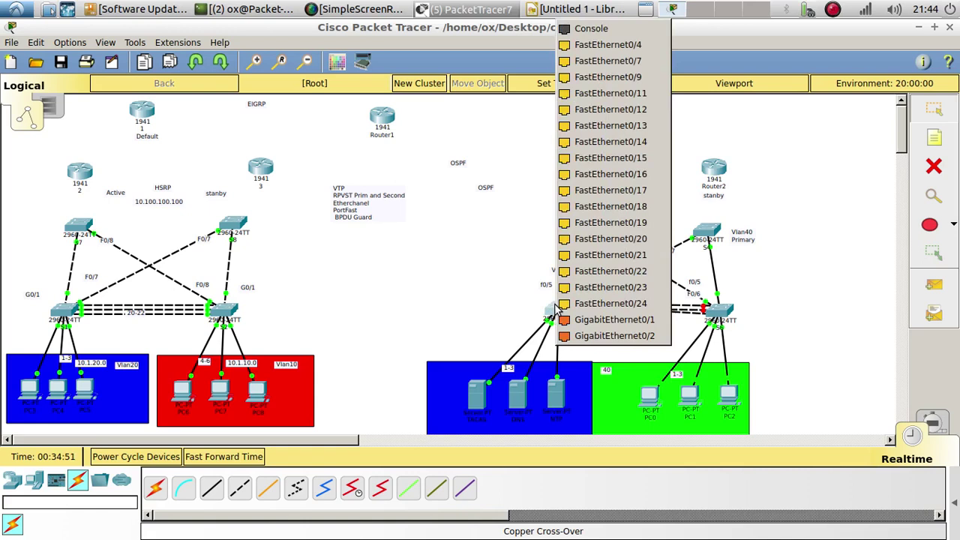
click(582, 78)
click(555, 310)
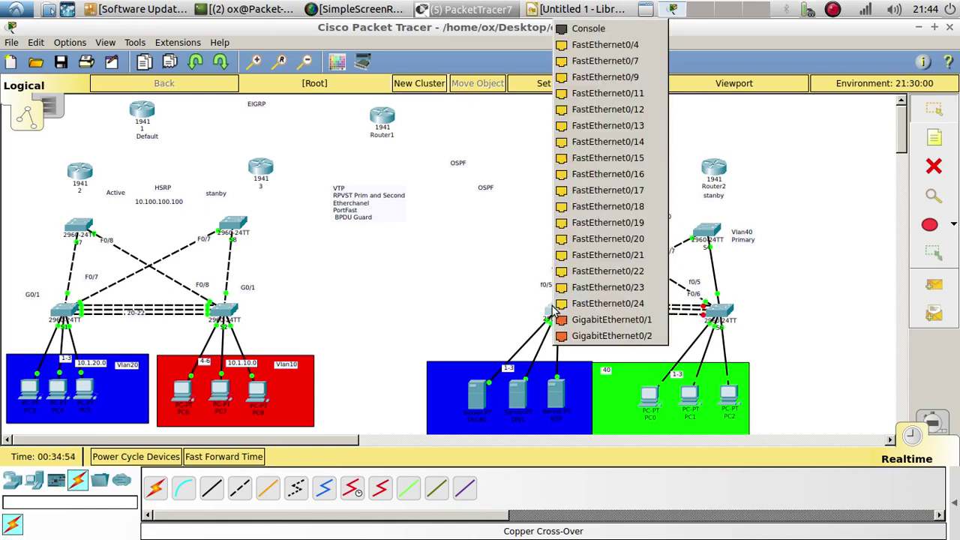
click(575, 77)
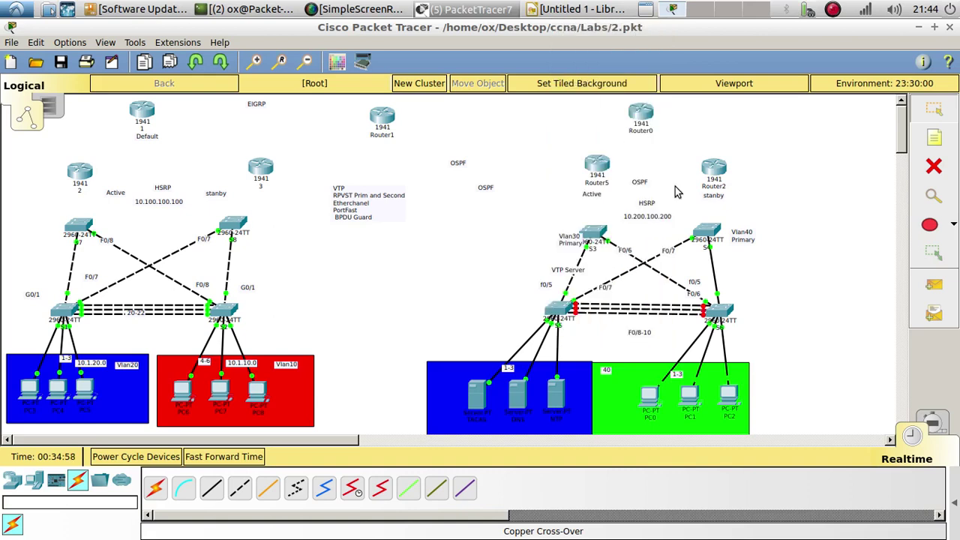
click(714, 310)
click(739, 78)
drag(568, 311, 561, 315)
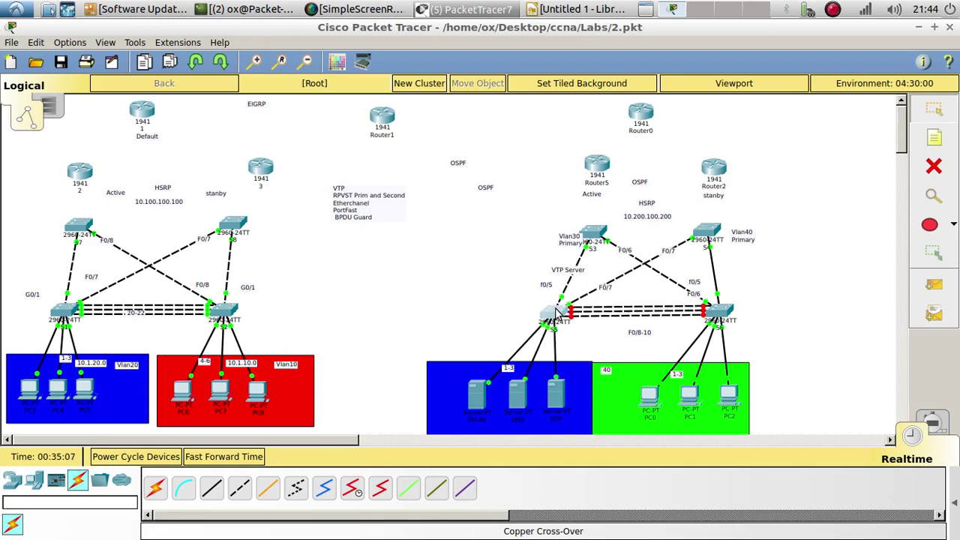
- Reopen the command line of S5 and enter global configuration mode with configure terminal
click(550, 313)
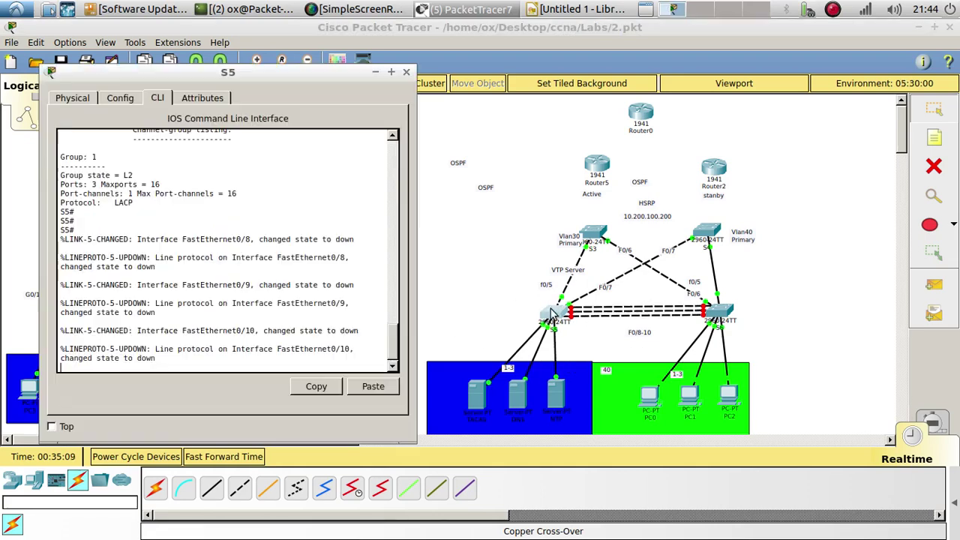
scroll(171, 280, up, 5)
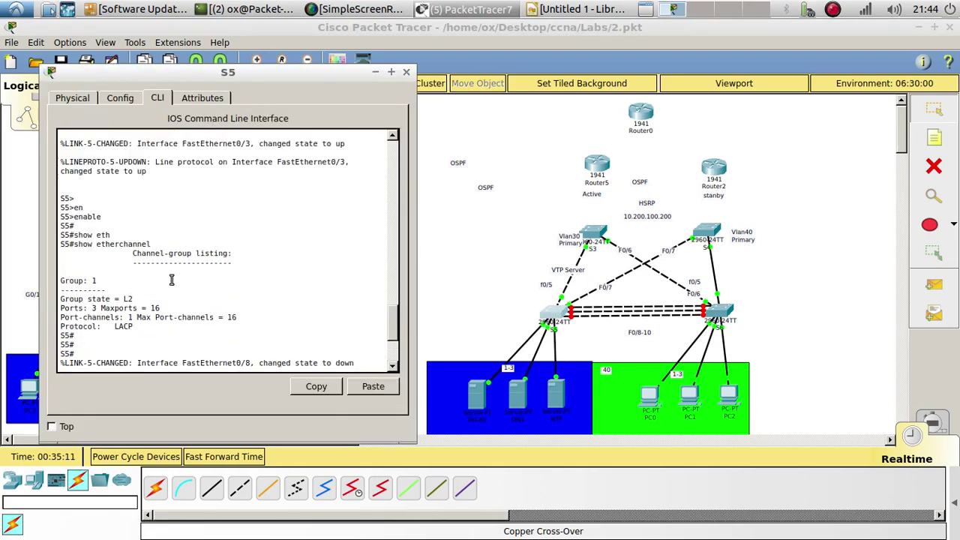
key(Return)
key(Return)
key(Return)
key(Return)
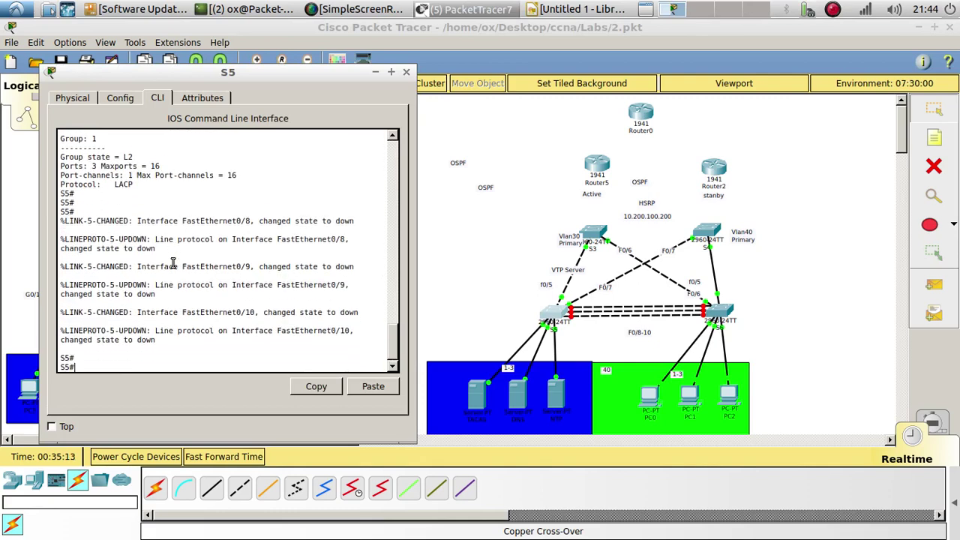
text(con)
key(Tab)
key(Tab)
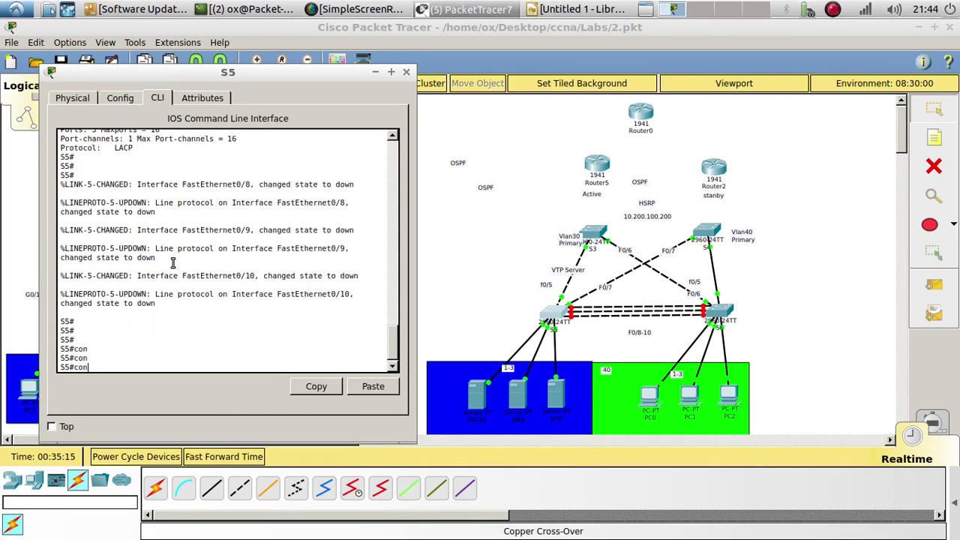
text(fi)
key(Tab)
text(t)
key(Tab)
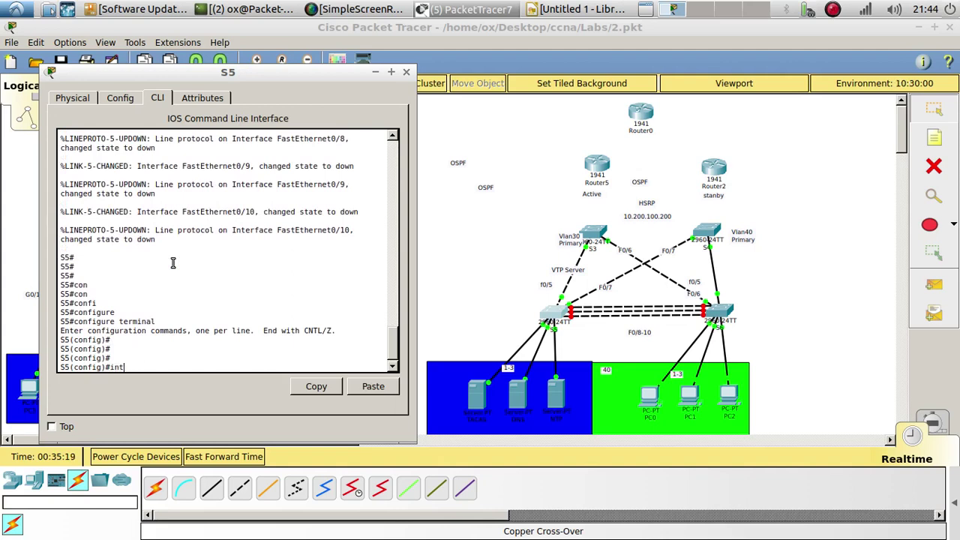
- Review the EtherChannel listing and link-state messages in S5's command history, and close the S5 window
scroll(146, 281, up, 6)
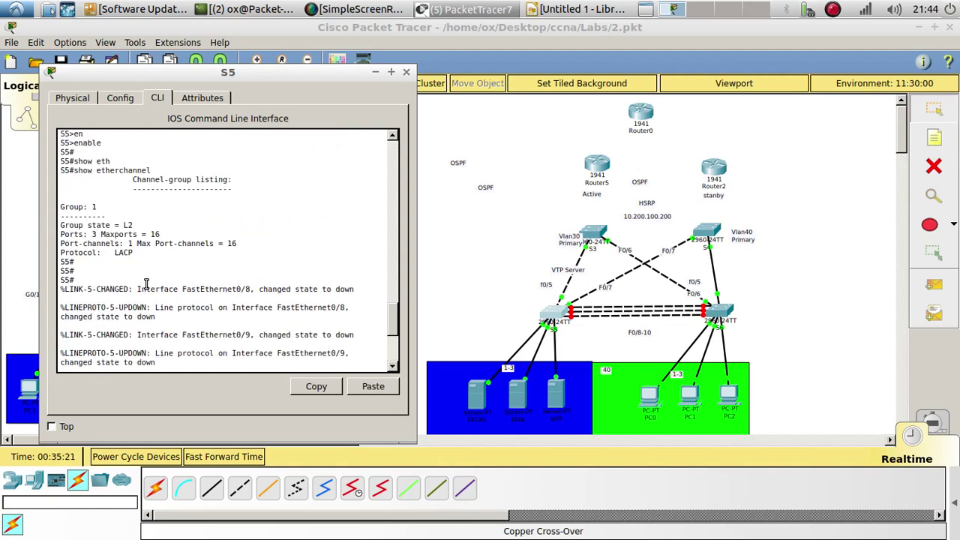
text(con)
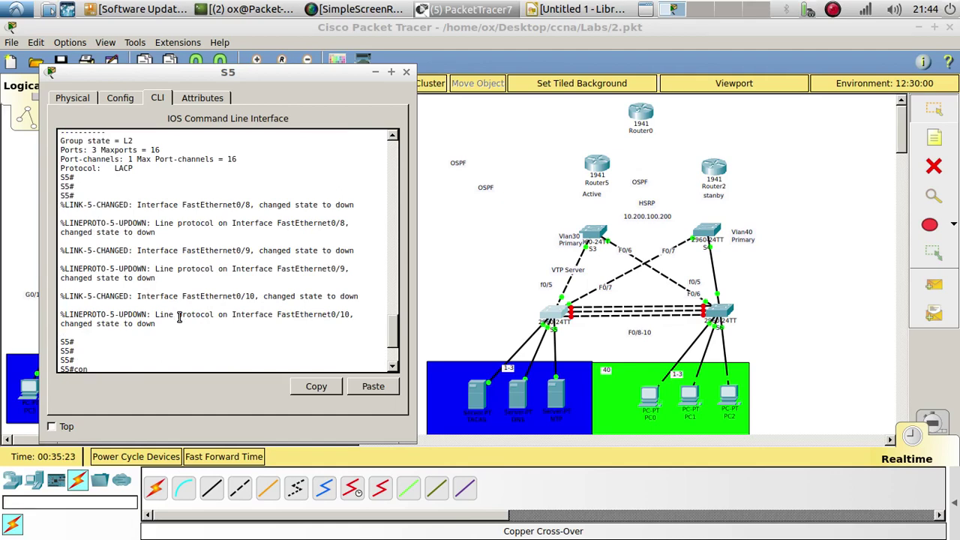
key(Tab)
text(fi)
key(Tab)
text(terminal)
key(Return)
key(Return)
key(Return)
key(Return)
text(int)
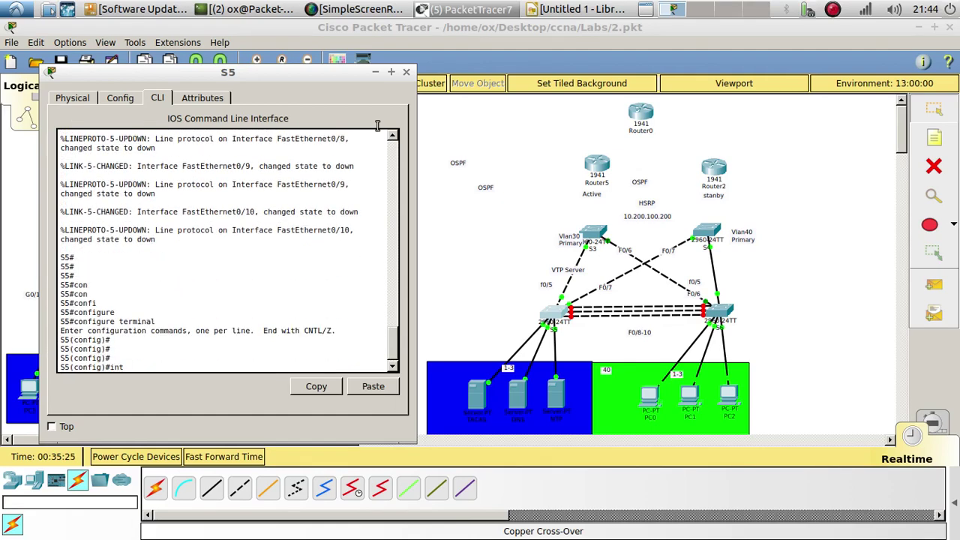
click(406, 73)
- Return to S6 and enter interface range configuration for f0/8-10
click(720, 311)
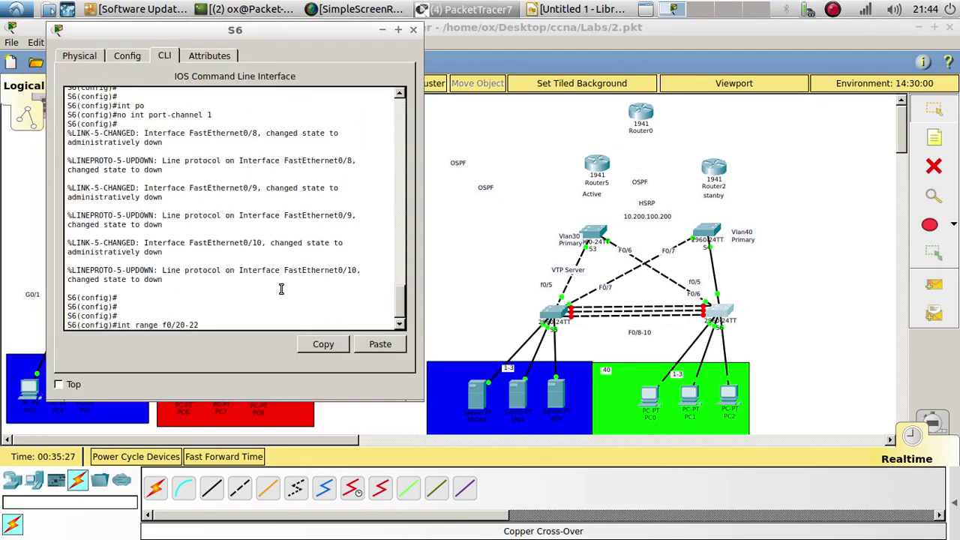
key(BackSpace)
text(8-10)
key(Return)
key(Return)
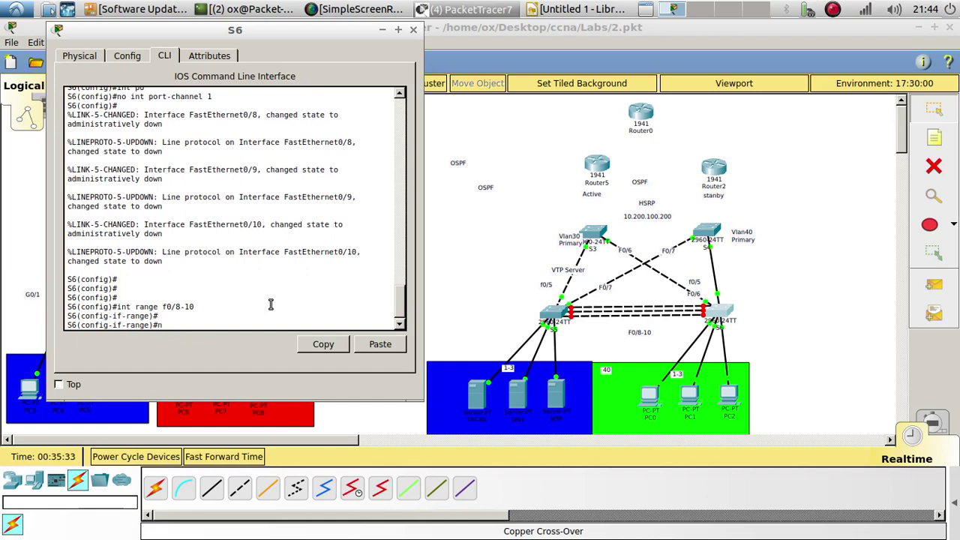
- Enable interfaces FastEthernet0/8-10 on S6 with no shutdown
text(no shu)
key(Tab)
key(Return)
key(Return)
key(Return)
- Shut down interfaces FastEthernet0/8-10 on S6
text(no sh)
key(Tab)
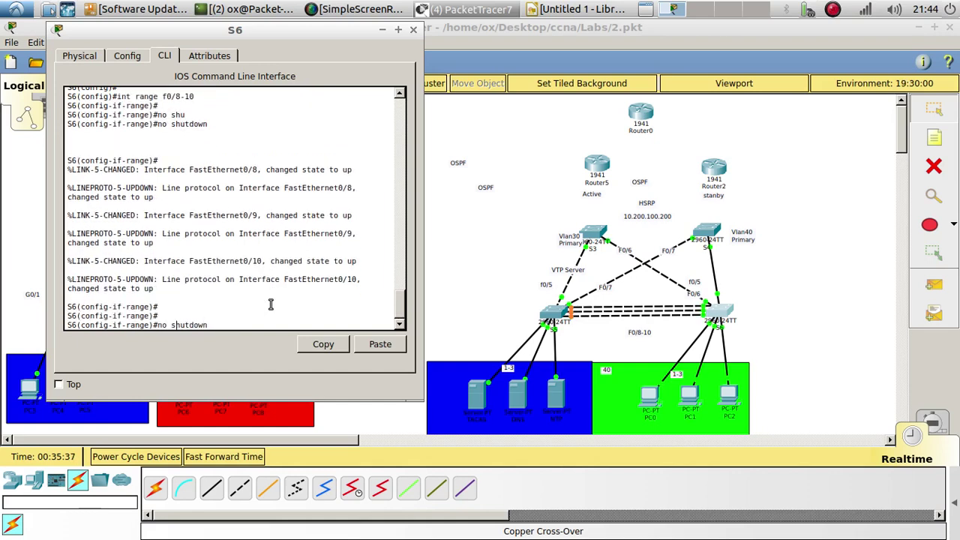
key(BackSpace)
key(BackSpace)
key(BackSpace)
key(Return)
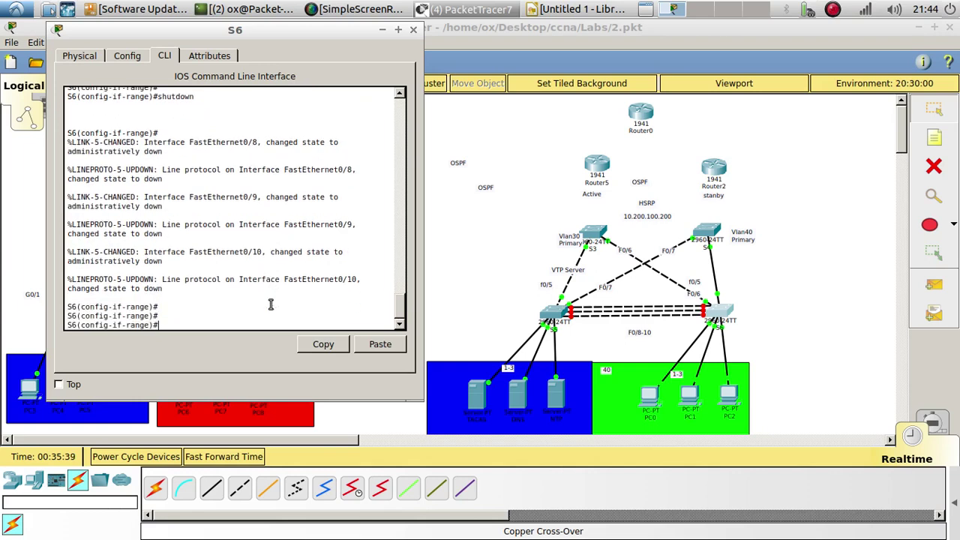
- Assign S6's FastEthernet0/8-10 range to channel group 1 in passive mode
text(channel-gr)
key(Tab)
text(mo)
key(Tab)
key(BackSpace)
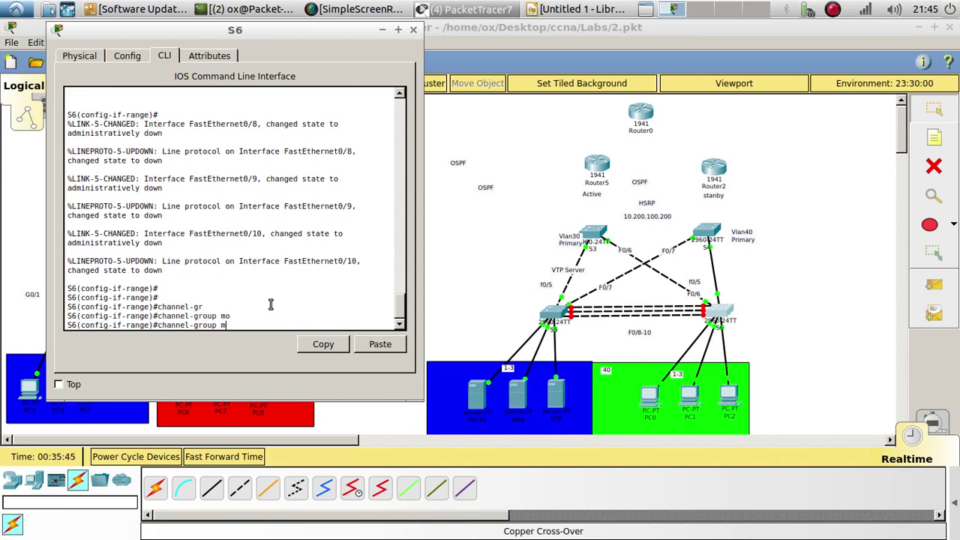
text(1 mode p)
key(Tab)
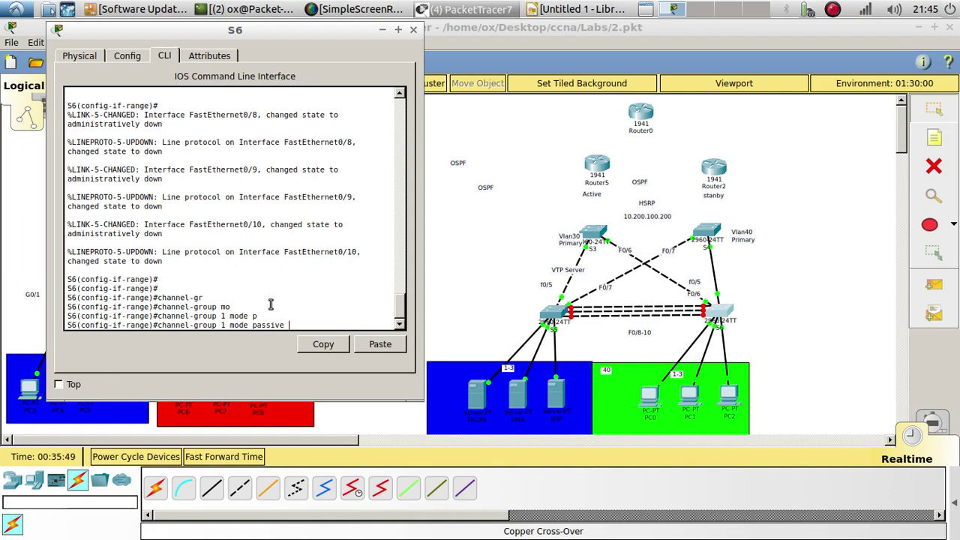
key(Return)
key(Return)
- Enable the FastEthernet0/8-10 range on S6 with no shutdown
text(no shu)
key(Tab)
key(Return)
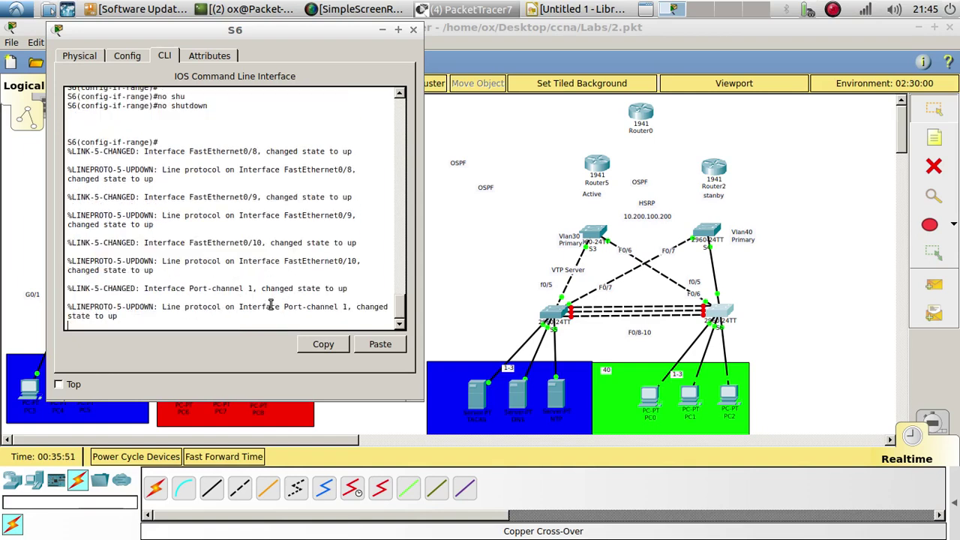
key(Return)
key(Return)
key(Return)
key(Return)
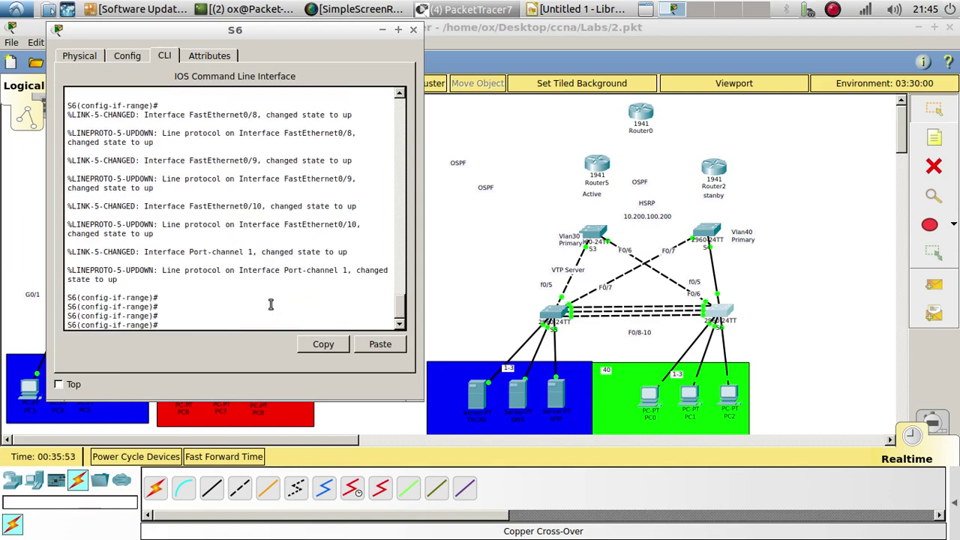
- Return S6 to privileged EXEC mode and display its EtherChannel listing
text(end)
key(Return)
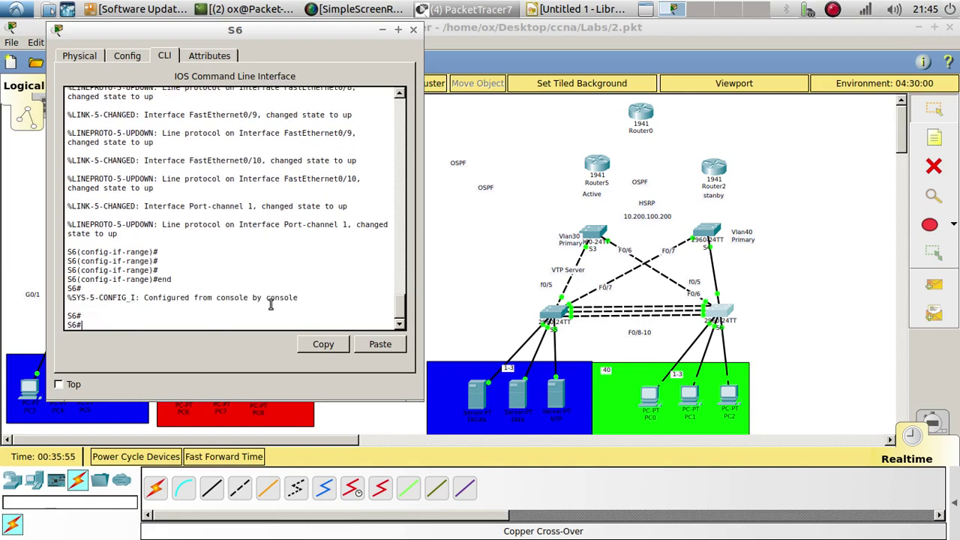
text(show eth)
key(Tab)
key(Return)
key(Return)
key(Return)
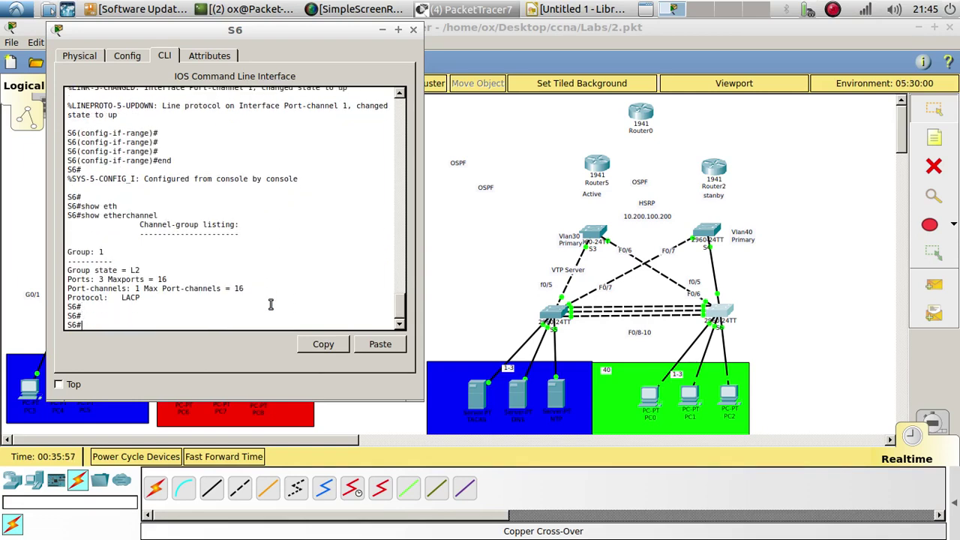
- Open the command line of switch S5
click(554, 318)
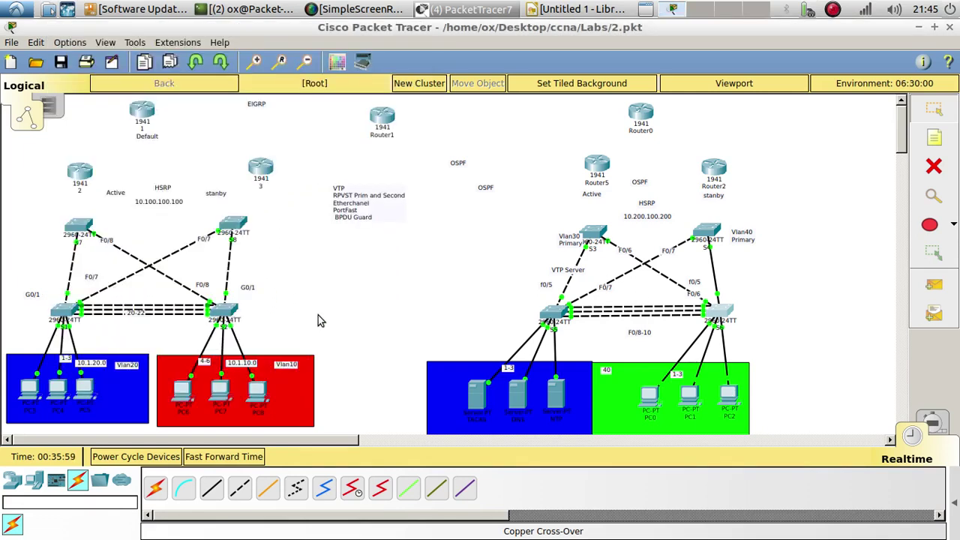
key(Return)
key(Return)
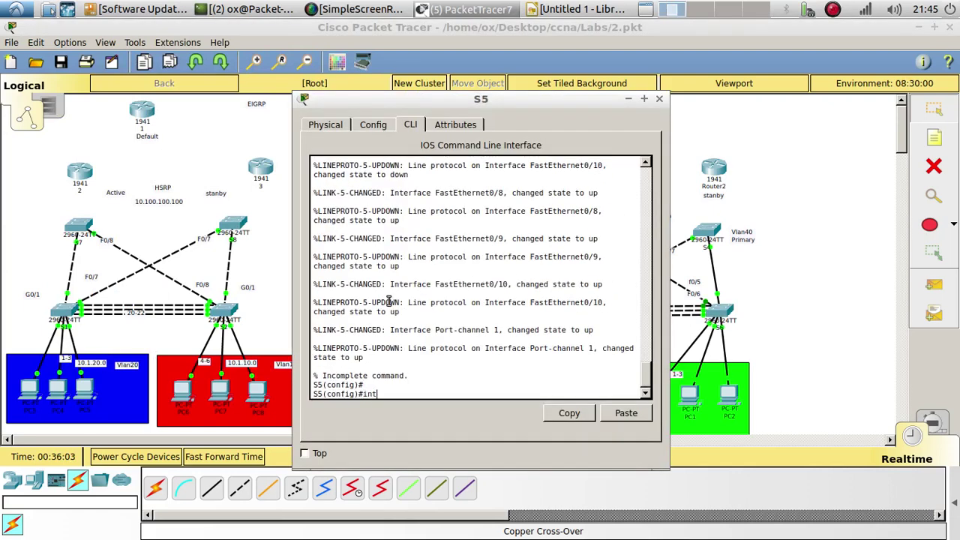
key(BackSpace)
key(BackSpace)
key(BackSpace)
text(sh)
text(pow)
key(BackSpace)
key(BackSpace)
key(BackSpace)
text(ow e)
key(Tab)
text(th)
key(Tab)
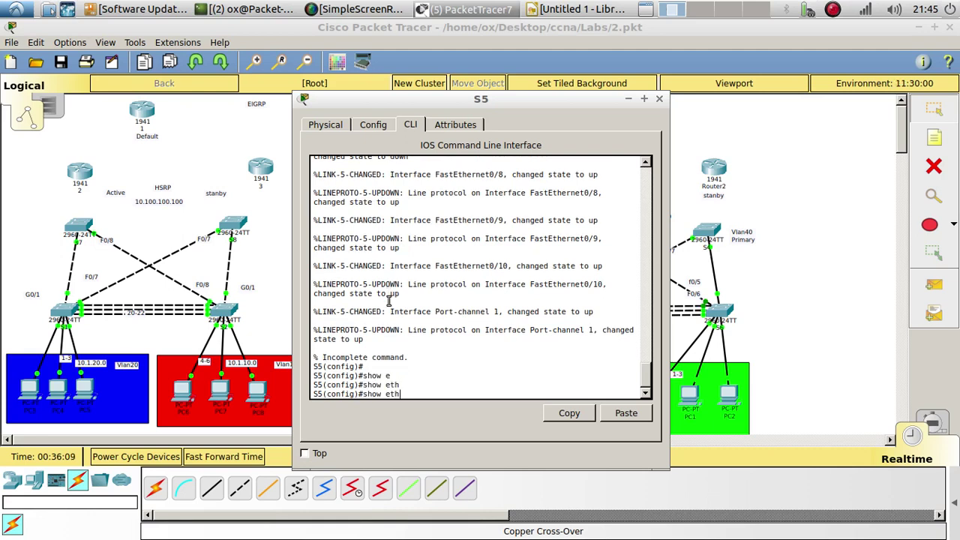
key(BackSpace)
key(BackSpace)
key(BackSpace)
key(BackSpace)
key(BackSpace)
key(BackSpace)
key(BackSpace)
key(BackSpace)
- Leave configuration mode on S5 and display its EtherChannel listing, closing the S5 window when done
text(end)
key(Return)
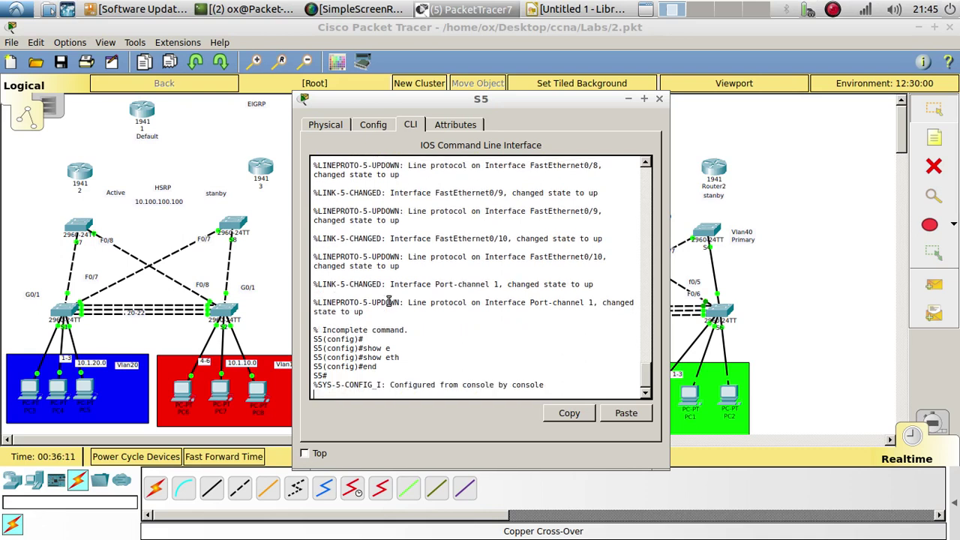
key(Return)
key(Return)
text(show eth)
key(Tab)
key(Return)
key(Return)
key(Return)
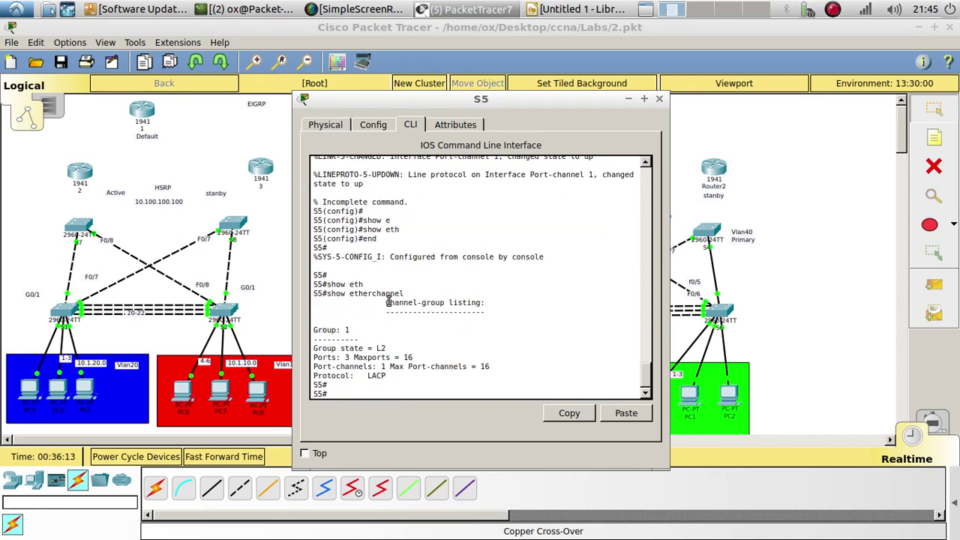
click(659, 98)
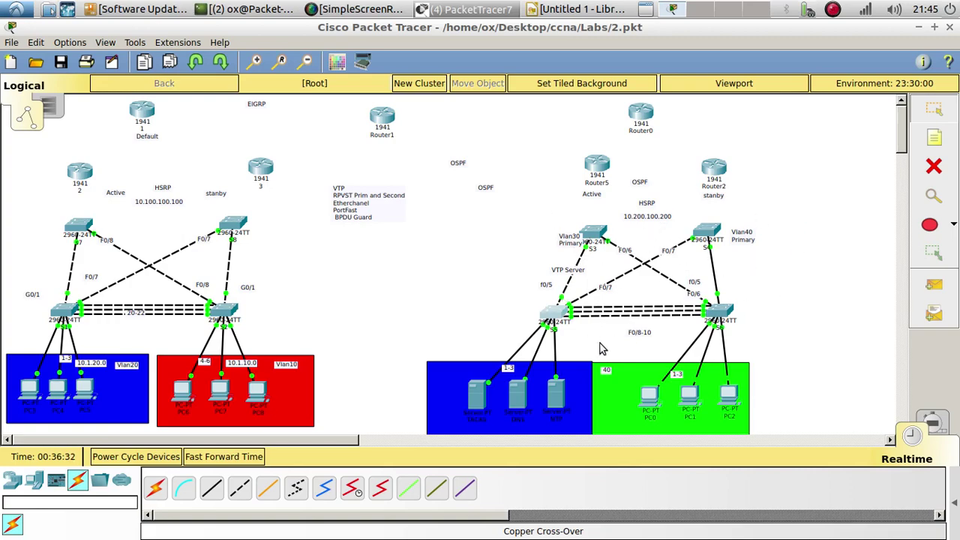
- Reopen S5's command line, move its window clear of the right-hand topology, and enter global configuration mode
click(558, 310)
drag(499, 101, 266, 38)
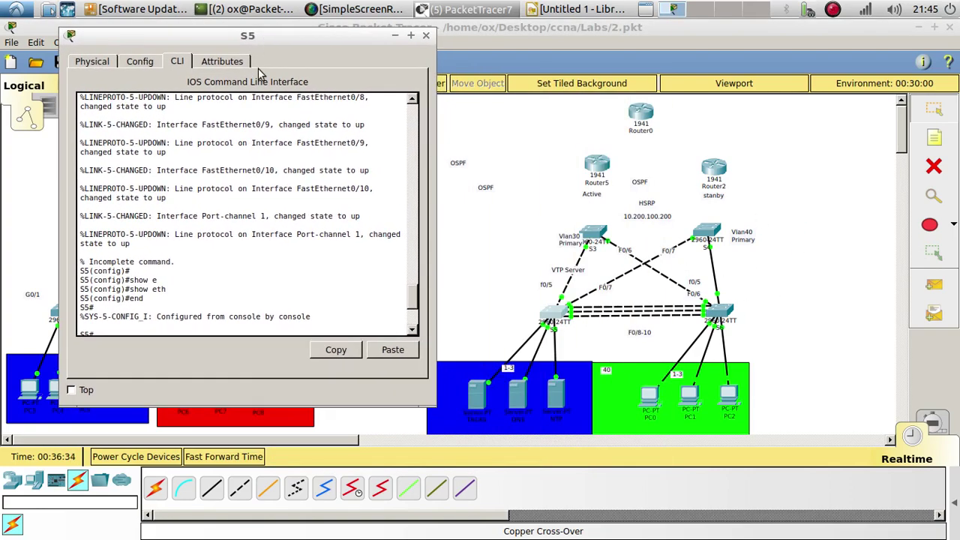
key(Return)
key(Return)
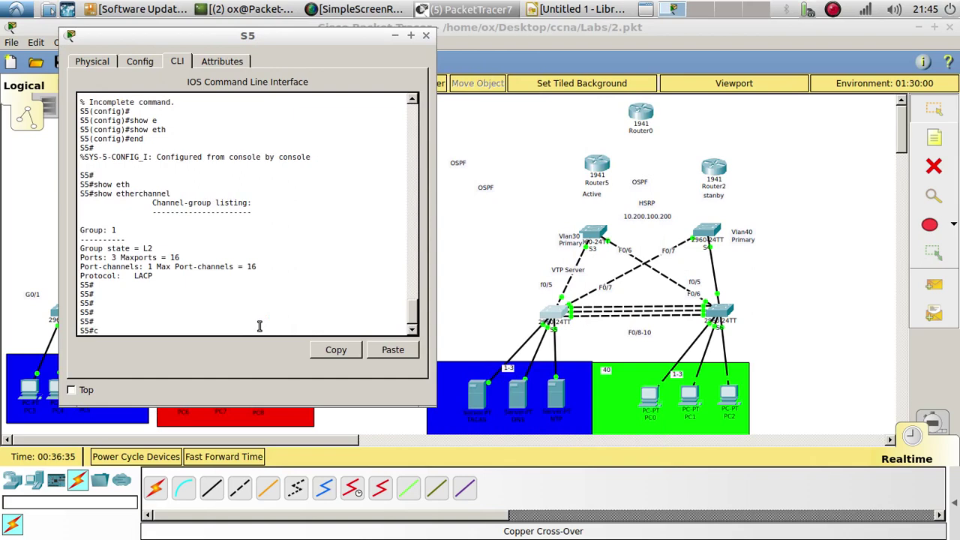
text(cin)
key(Tab)
key(BackSpace)
key(BackSpace)
key(BackSpace)
text(con)
key(Tab)
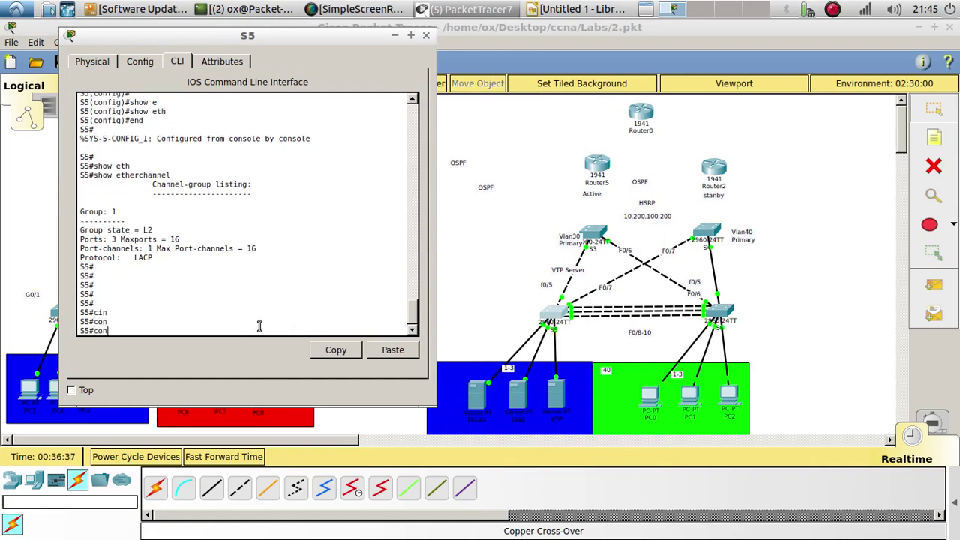
text(fig t)
key(Return)
key(Return)
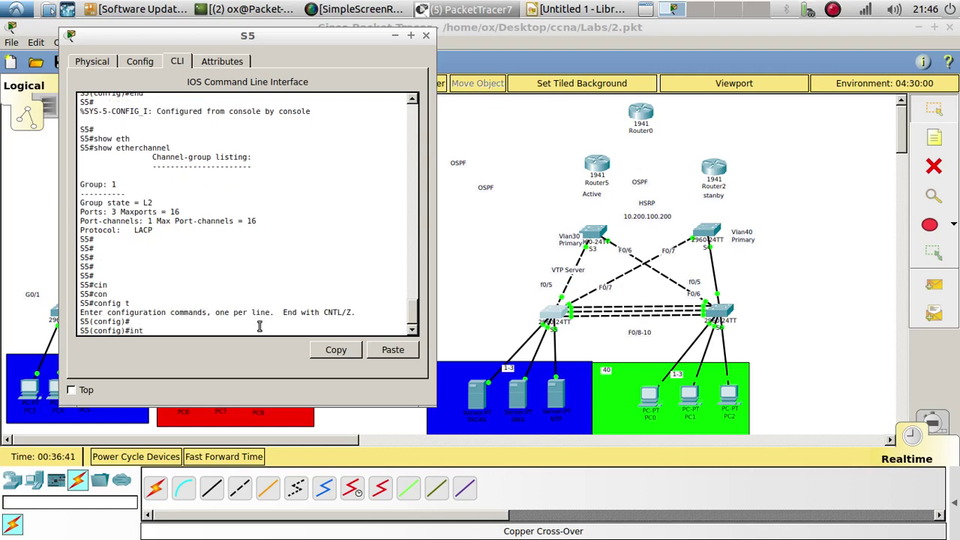
- Allow VLANs 30 and 40 on the trunk of S5's FastEthernet0/7 interface
text(int g)
key(BackSpace)
text(f0/7)
key(Return)
key(Return)
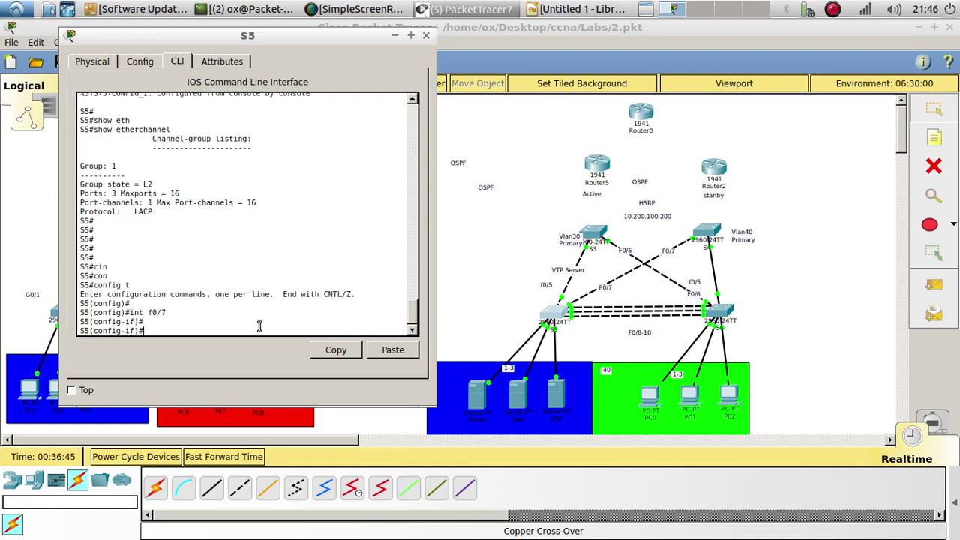
text(si)
key(Tab)
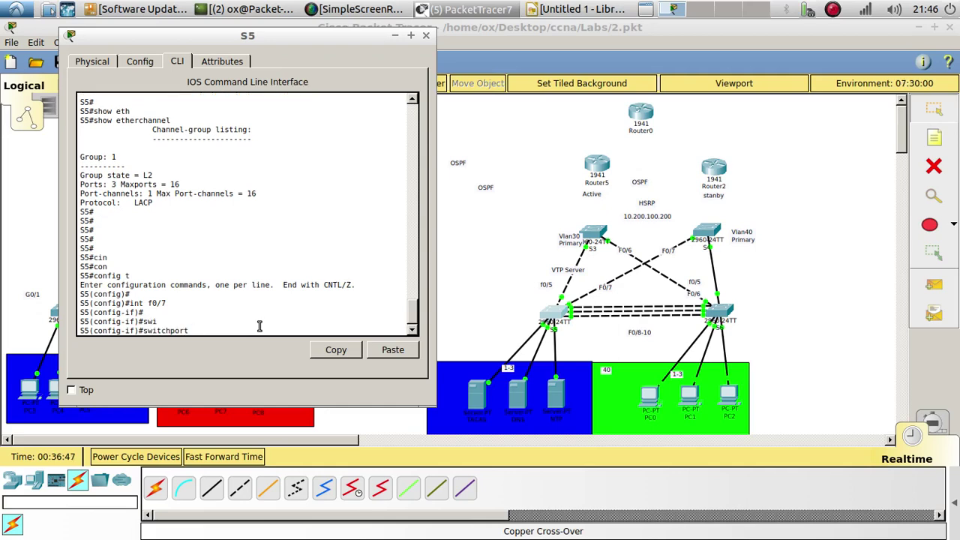
text(t)
key(Tab)
text(a)
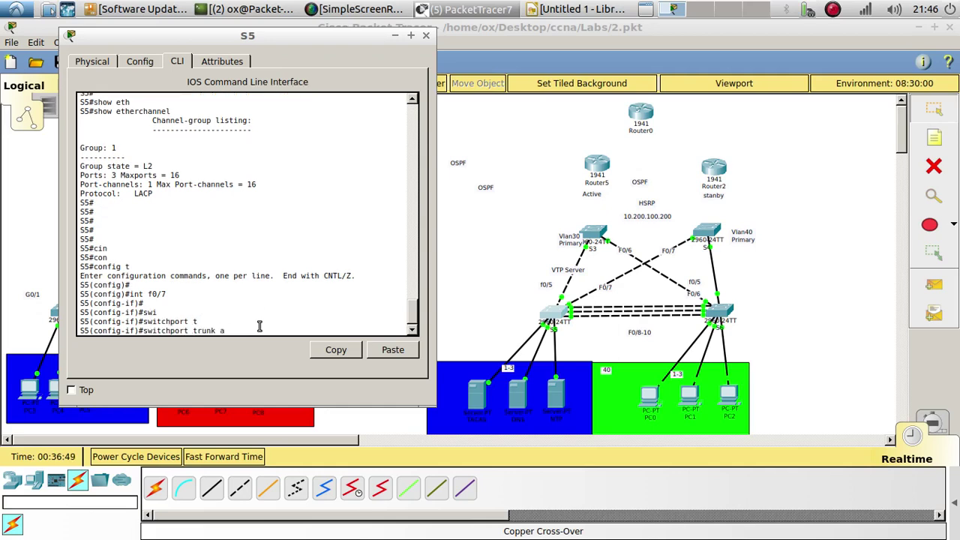
text(ll)
key(Tab)
text(v)
key(Tab)
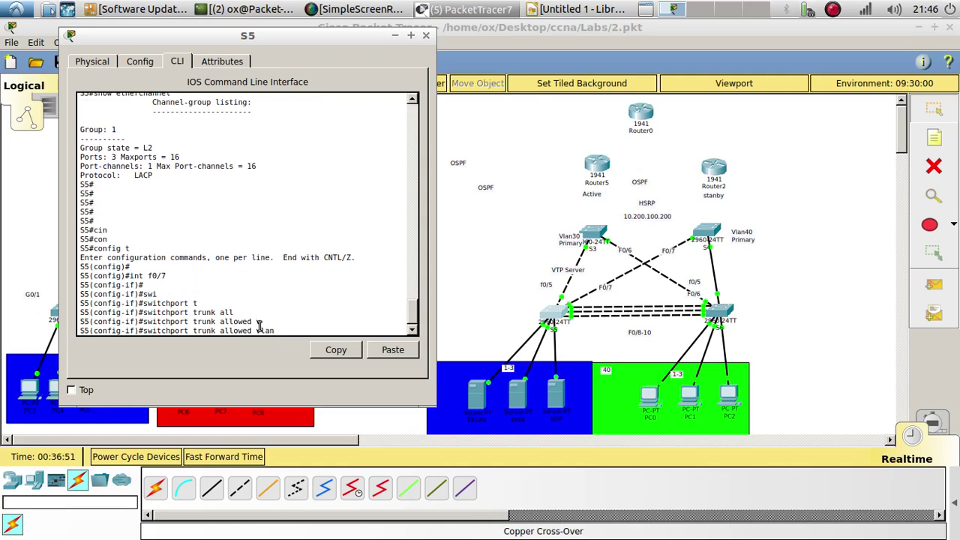
text(30,40)
key(Return)
key(Return)
key(Return)
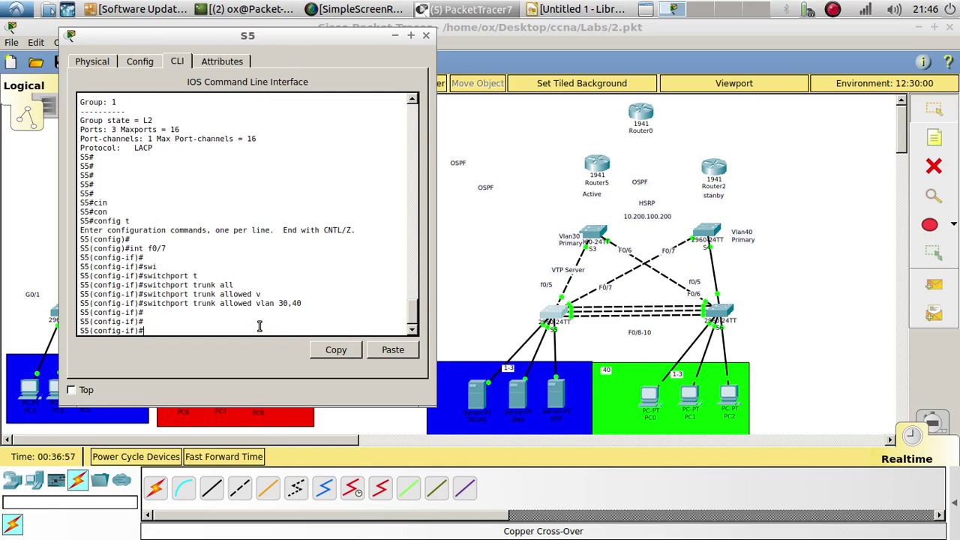
- Exit FastEthernet0/7 on S5 and enter interface configuration for port-channel 1
text(exi)
key(Tab)
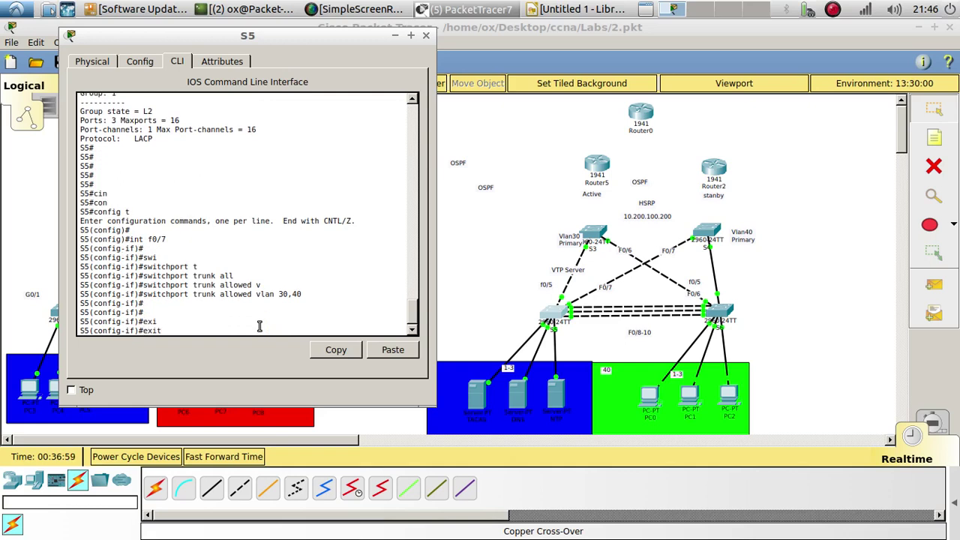
text(t)
key(Return)
key(Return)
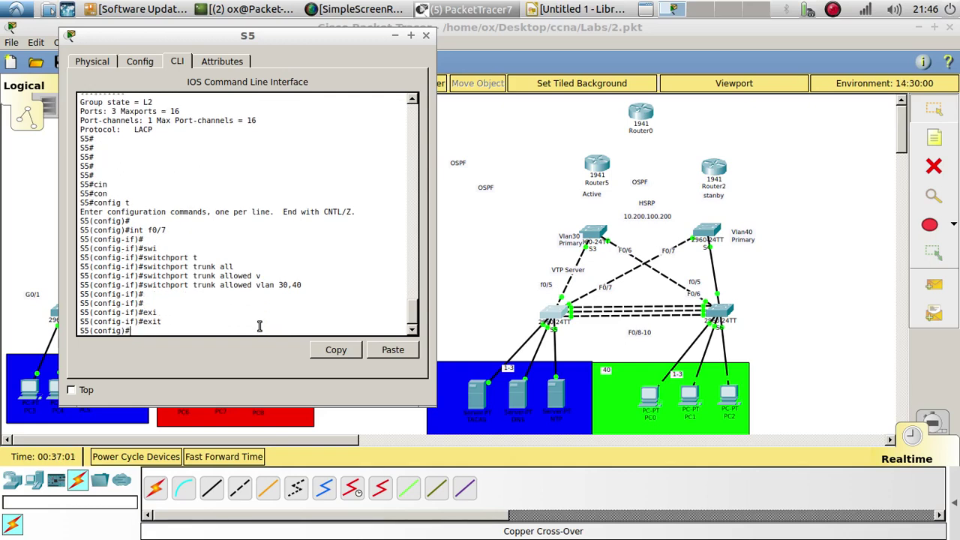
text(iu)
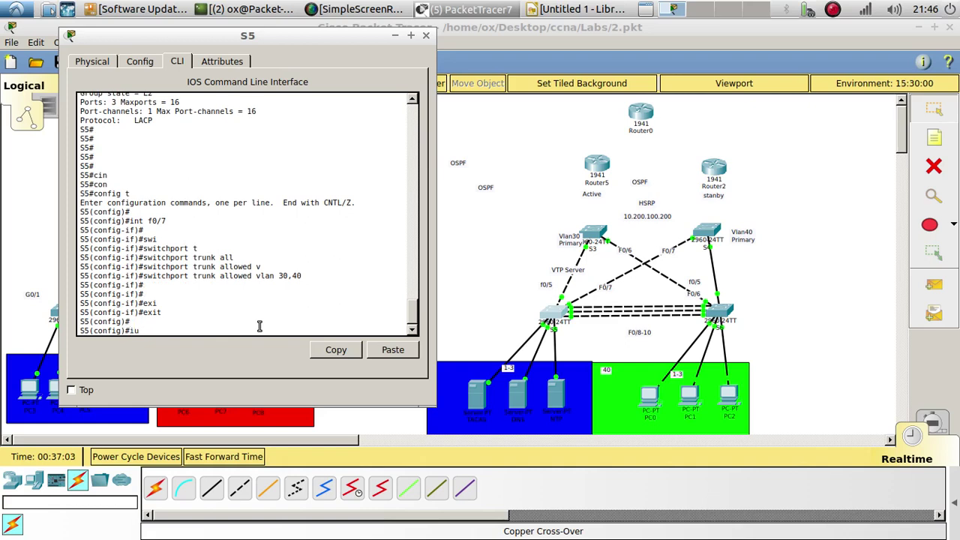
text(nnt)
key(BackSpace)
key(BackSpace)
text(nt po)
key(Tab)
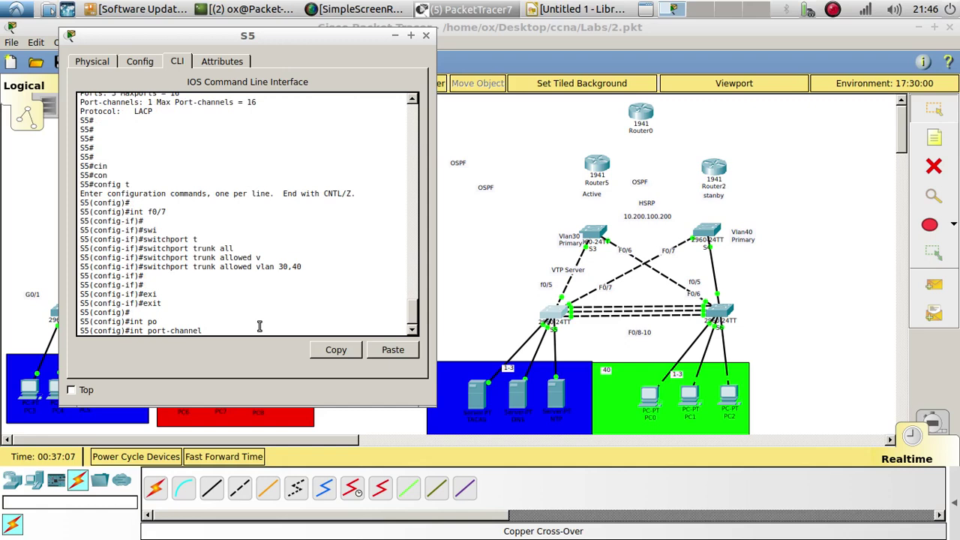
text(1)
key(Return)
key(Return)
- Set S5's port-channel 1 interface to switchport mode trunk
text(swi)
key(Tab)
text(mo)
key(Tab)
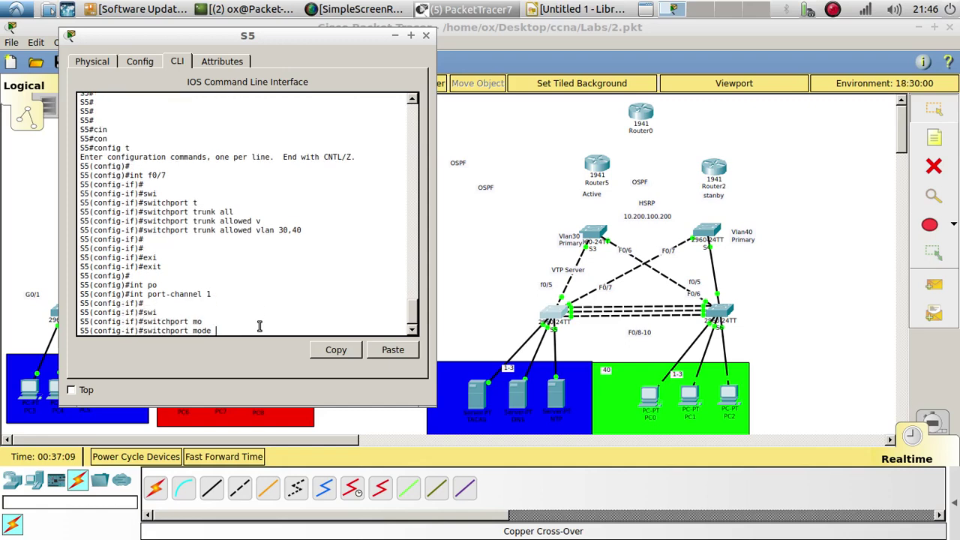
text(tr)
key(Tab)
key(Return)
key(Return)
- Allow VLANs 30 and 40 on the trunk of S5's port-channel 1
text(swi)
key(Tab)
text(tr)
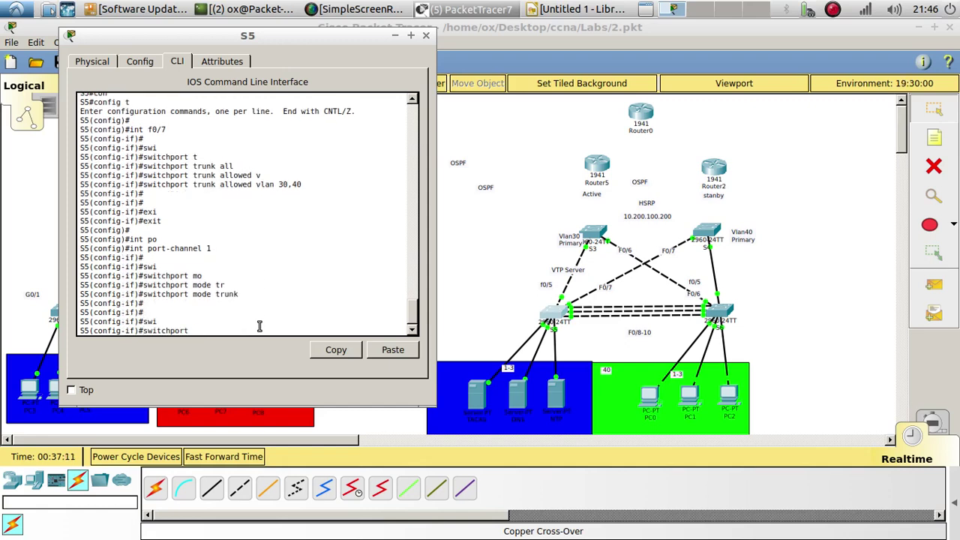
key(Tab)
text(all)
key(Tab)
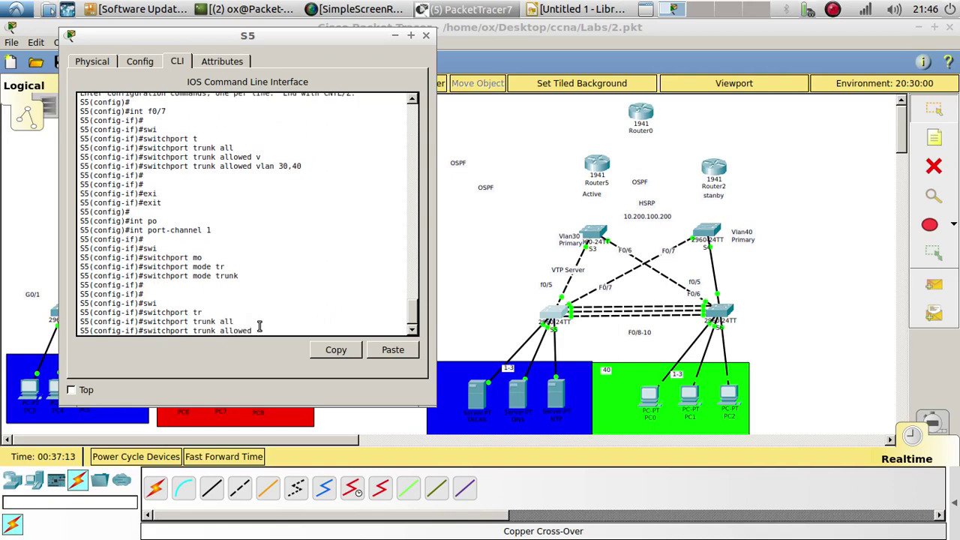
text(v)
key(Tab)
text(10)
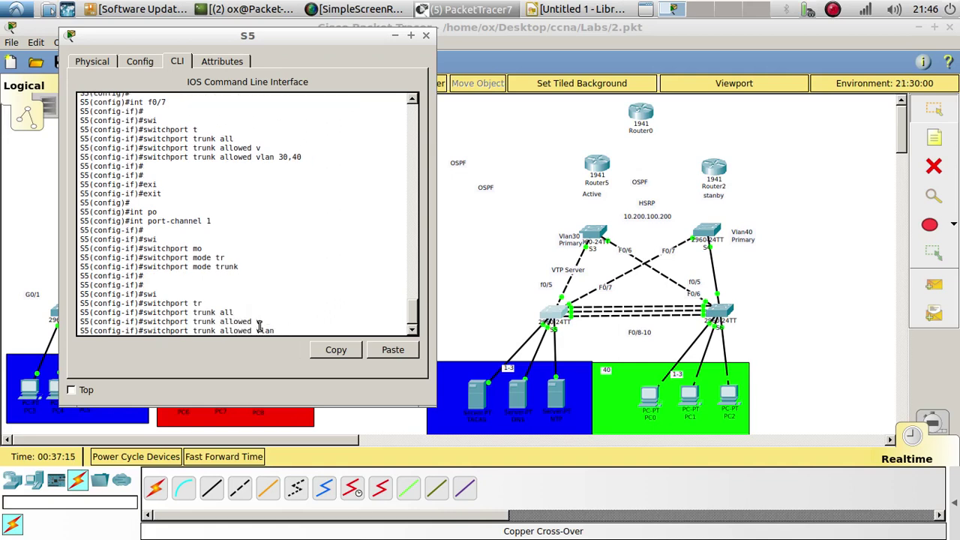
text(30,40)
key(Return)
key(Return)
key(Return)
key(Return)
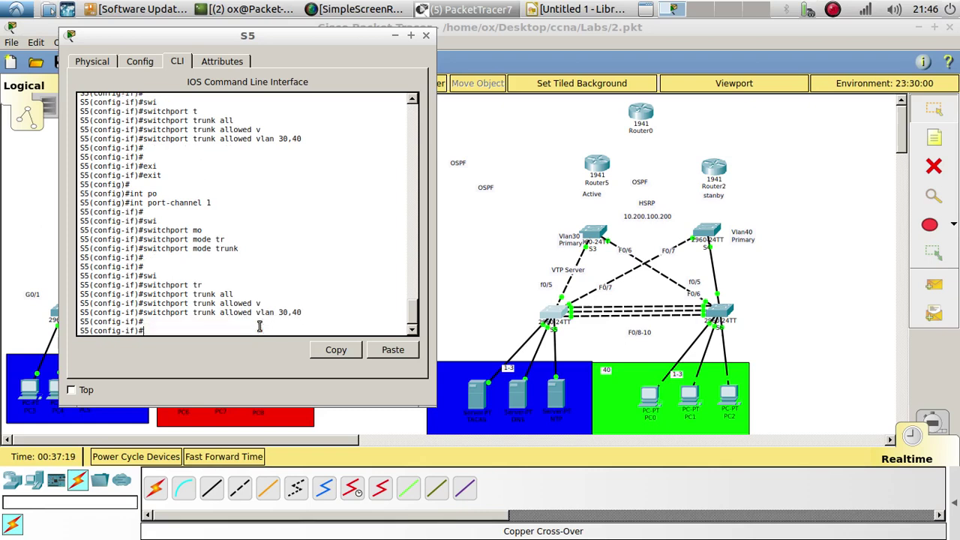
- End configuration on S5 and copy the running configuration to startup-config
text(end)
key(Return)
key(Return)
key(Return)
key(Return)
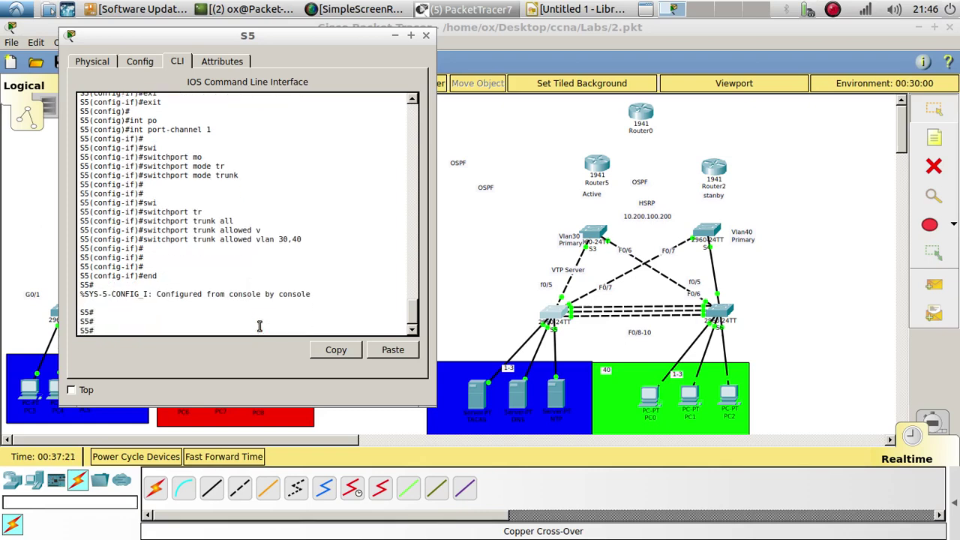
text(copy run start)
key(Return)
key(Return)
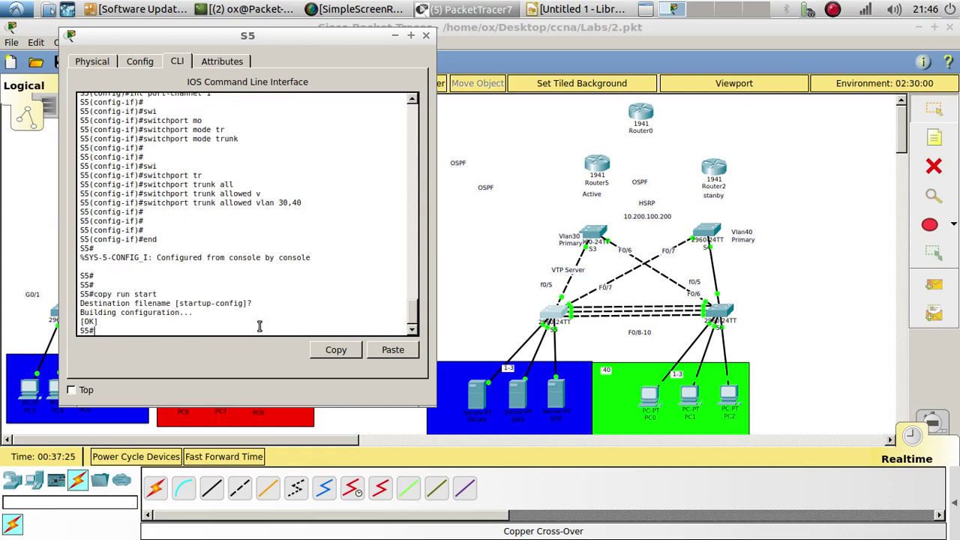
key(Return)
key(Return)
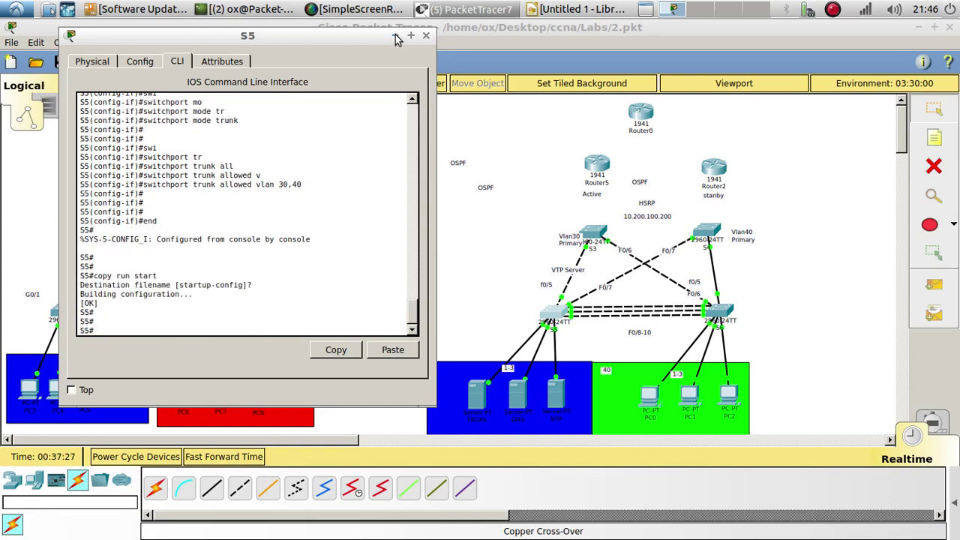
- Close the S5 window, open switch S6, and enter global configuration mode there
click(425, 35)
click(720, 315)
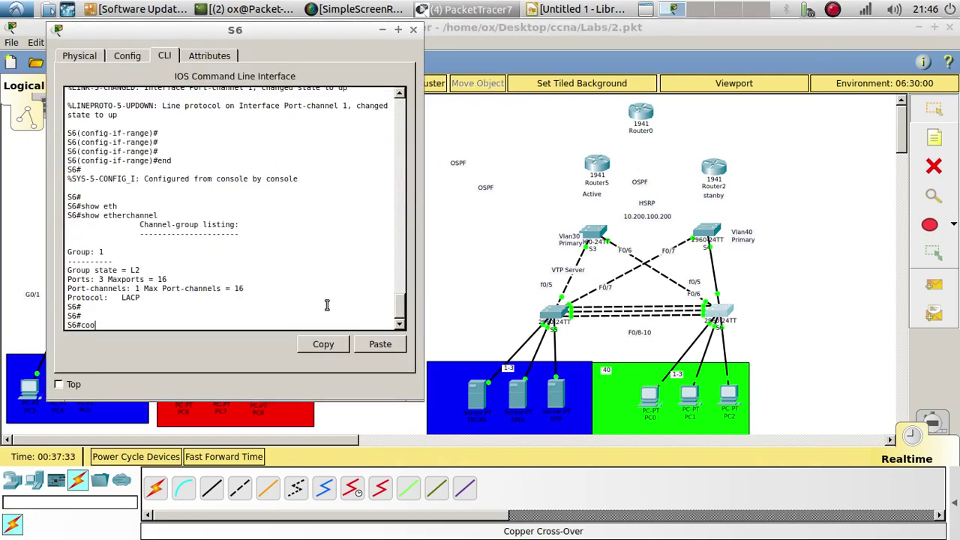
text(confi)
key(Tab)
text(t)
key(Tab)
key(Return)
key(Return)
key(Return)
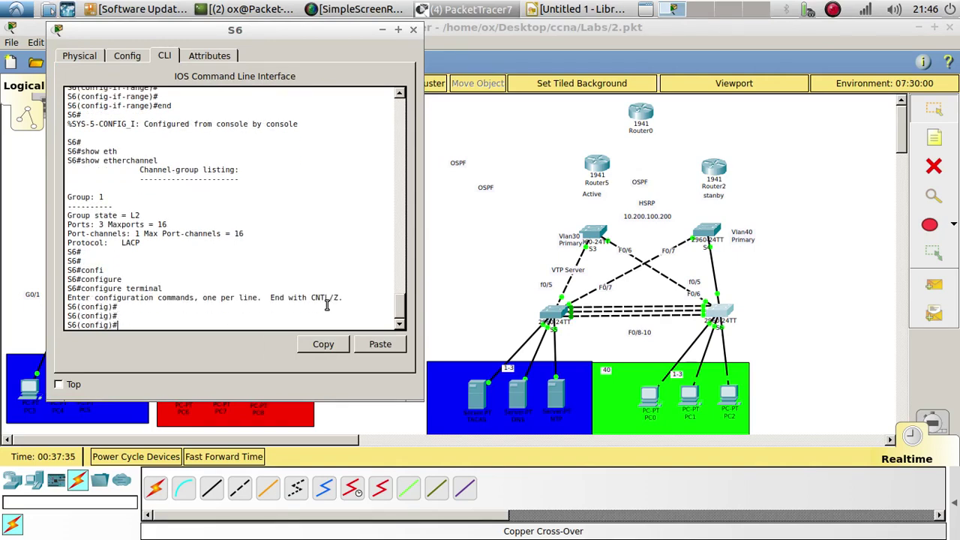
- Set S6's port-channel 1 interface to switchport mode trunk
text(int po)
key(Tab)
text(1)
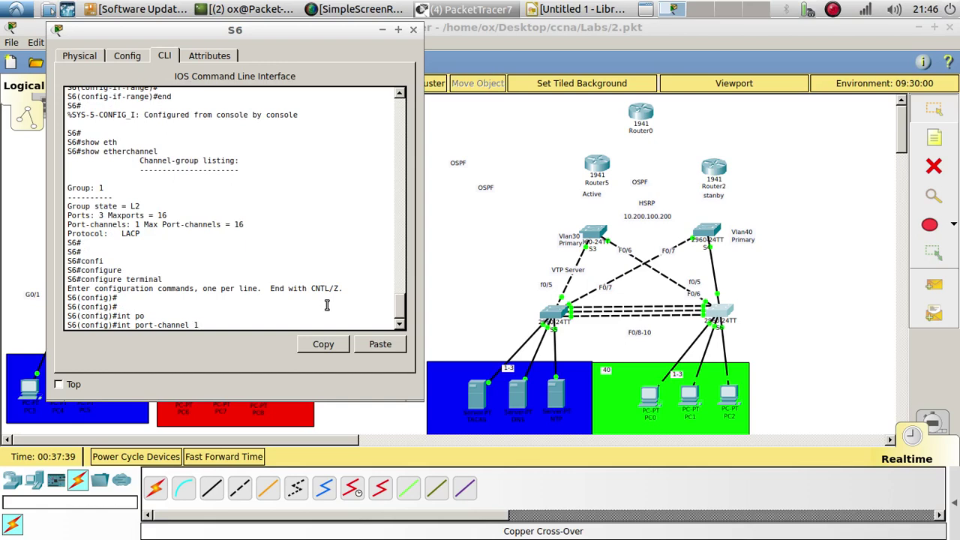
key(Return)
text(swi)
key(Tab)
text(mo)
key(Tab)
text(tr)
key(Tab)
key(Return)
key(Return)
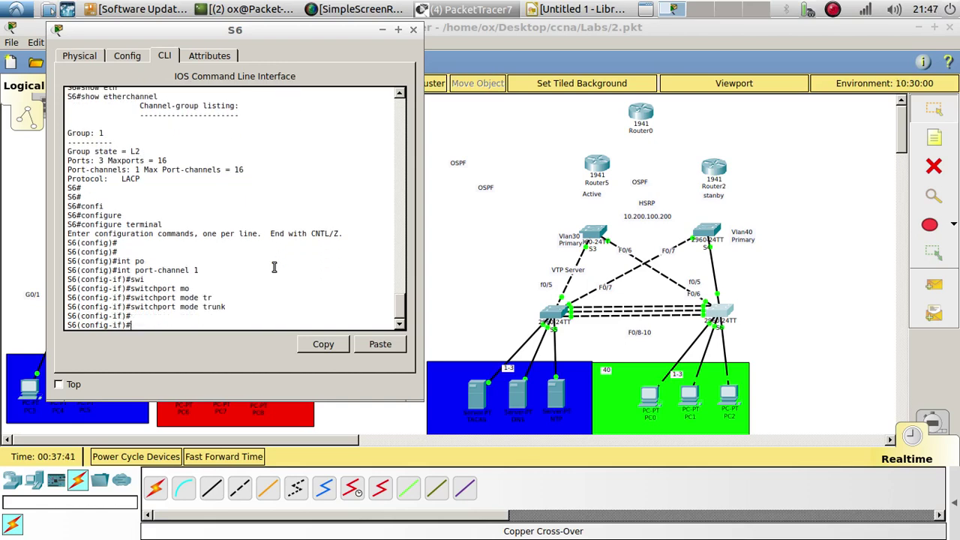
- Allow VLANs 30 and 40 on the trunk of S6's port-channel 1
text(sw)
key(Tab)
text(tr)
key(Tab)
text(a)
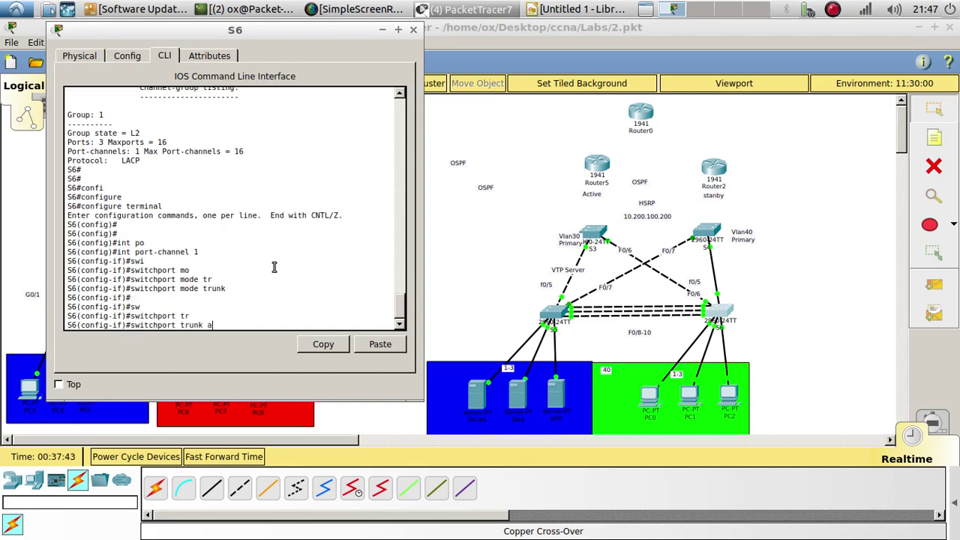
key(Tab)
text(v)
key(Tab)
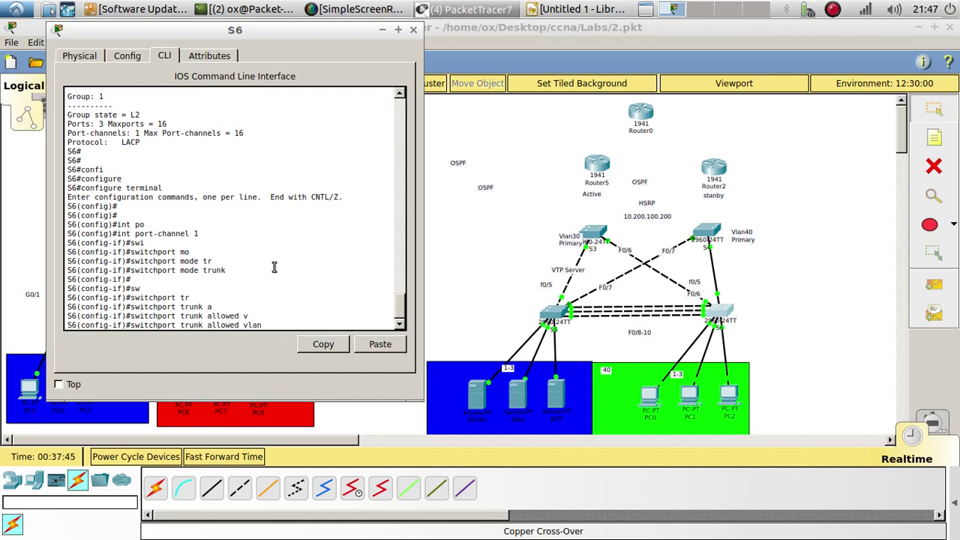
text(30,40)
key(Return)
key(Return)
key(Return)
- Allow VLANs 30 and 40 on the trunk of S6's interface f0/6
text(int)
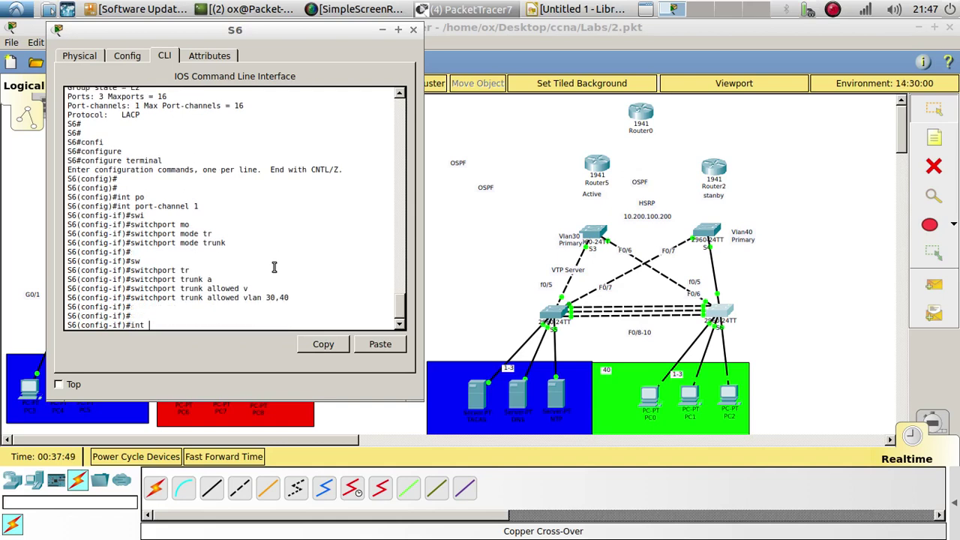
text( f0/6)
key(Return)
key(Return)
text(sw)
key(Tab)
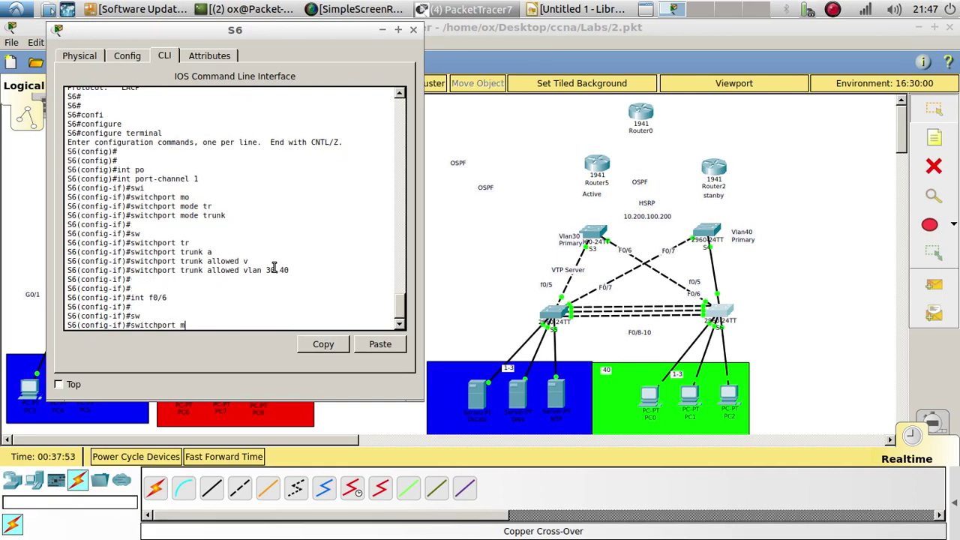
text(tr)
key(Tab)
text(al)
key(Tab)
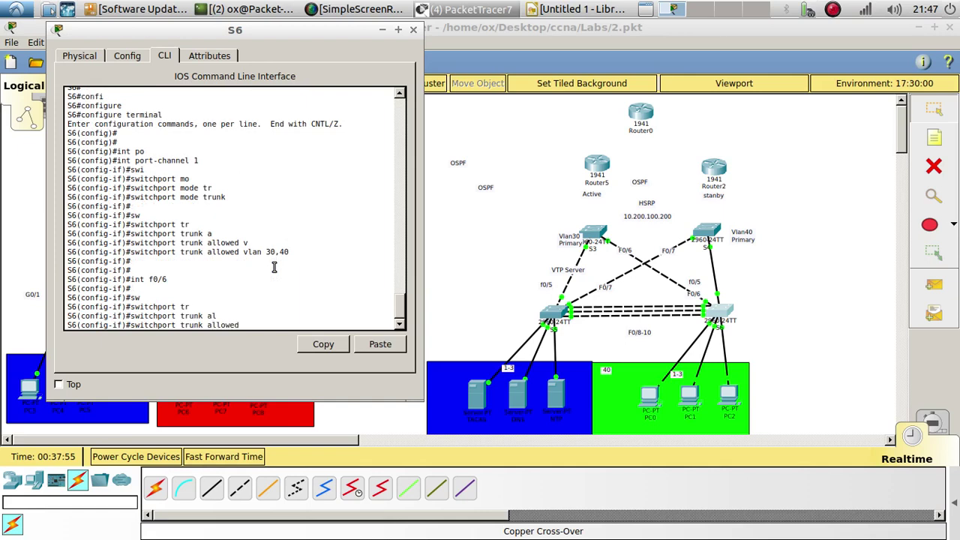
text(v)
key(Tab)
text(30)
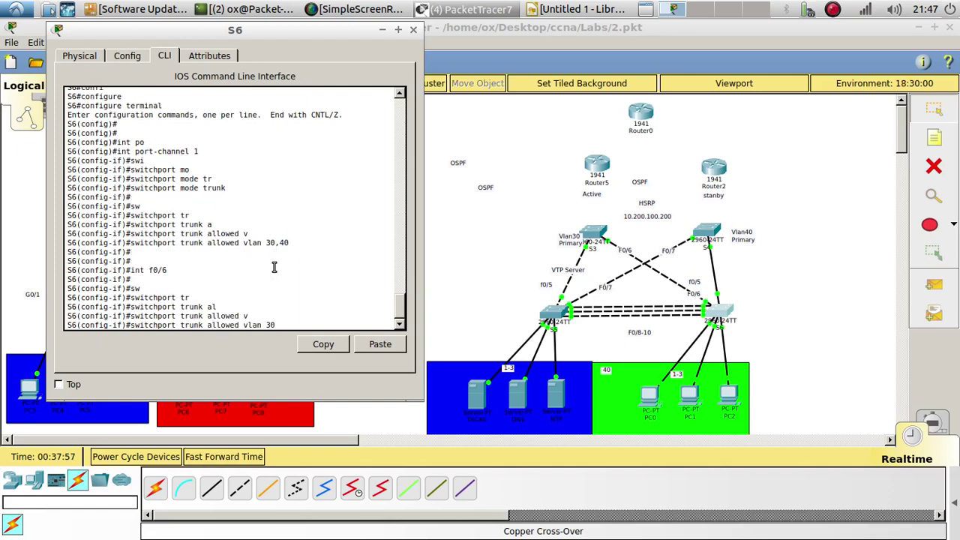
text(,40)
key(Return)
key(Return)
key(Return)
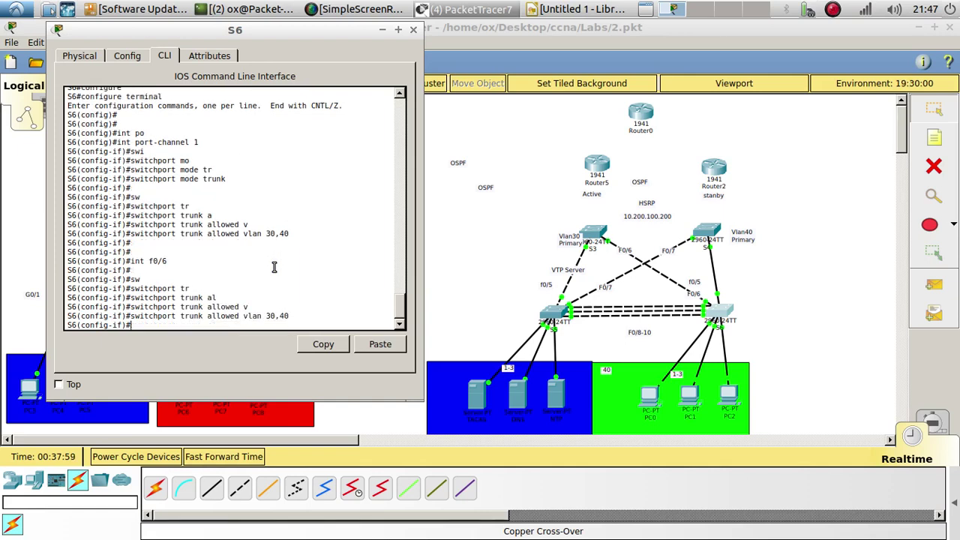
drag(292, 297, 218, 279)
click(281, 304)
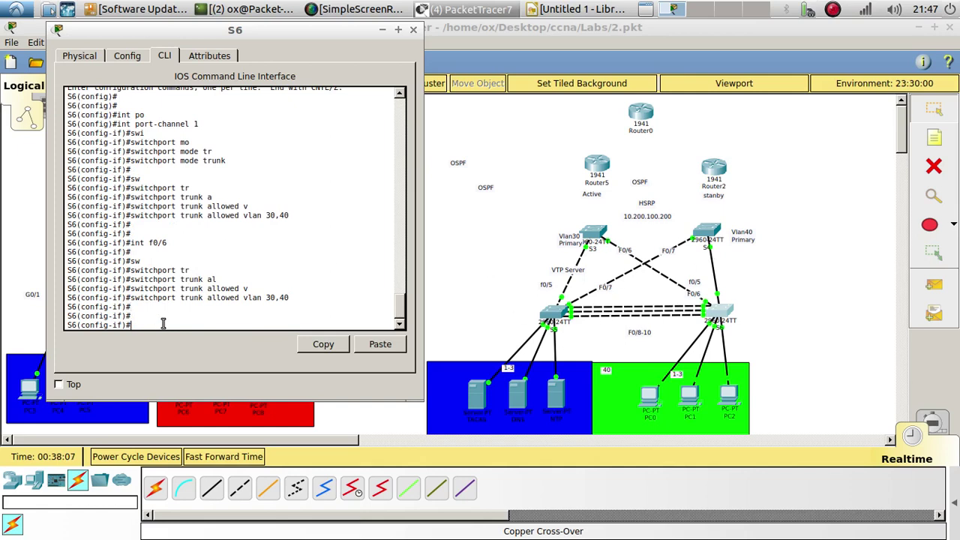
- End configuration on S6 and copy the running configuration to startup-config
text(d)
key(Return)
key(Return)
text(cop)
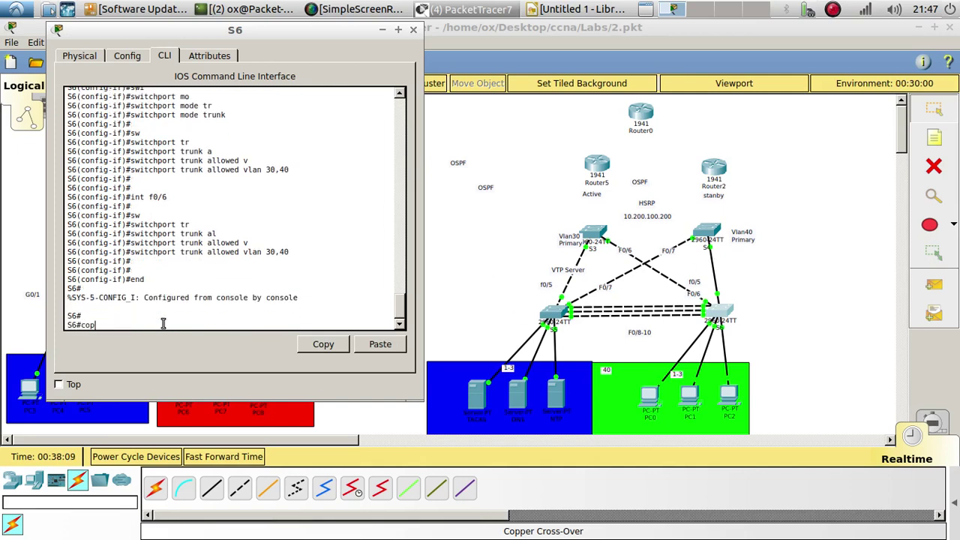
key(BackSpace)
key(BackSpace)
key(BackSpace)
text(y run start)
key(Return)
key(Return)
key(Return)
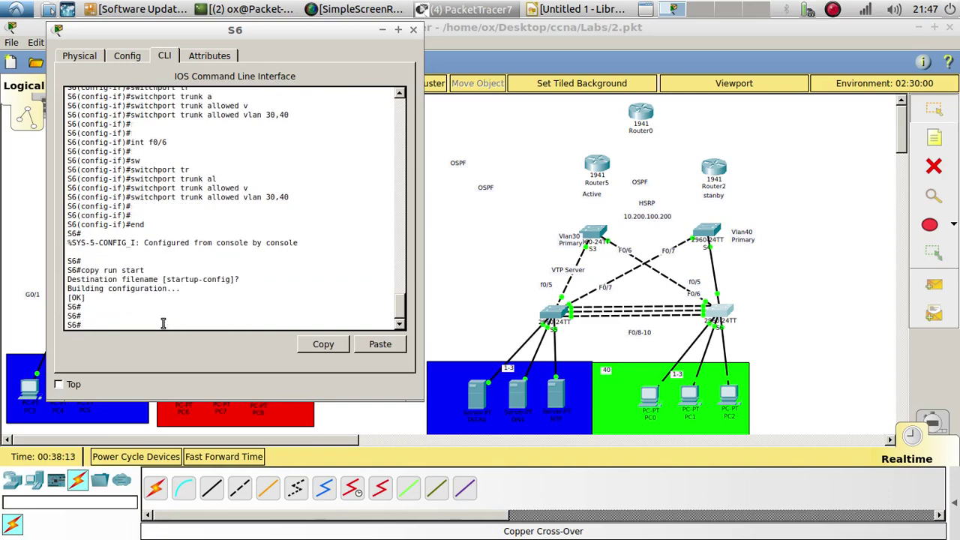
- Switch from S6 to the command line of switch S3 and enter privileged EXEC mode
click(414, 30)
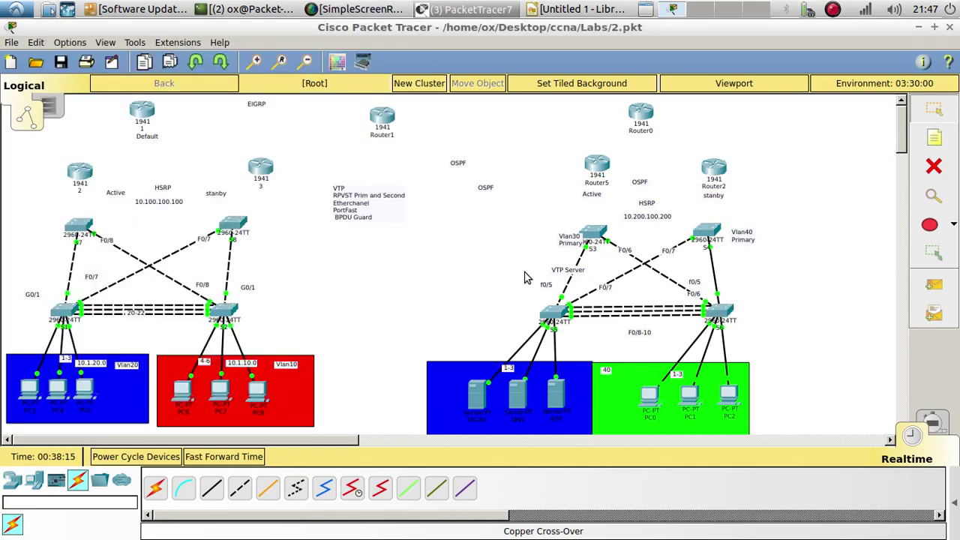
click(599, 241)
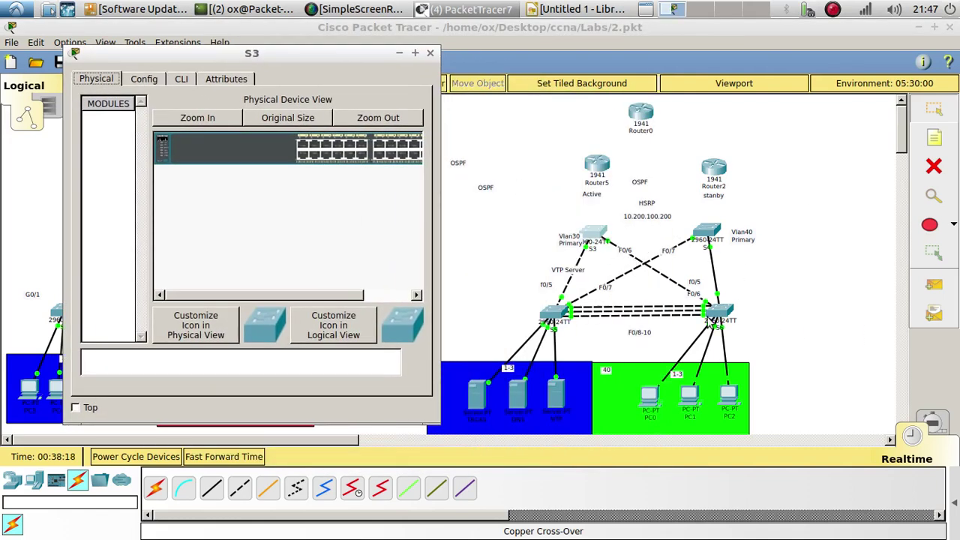
click(180, 81)
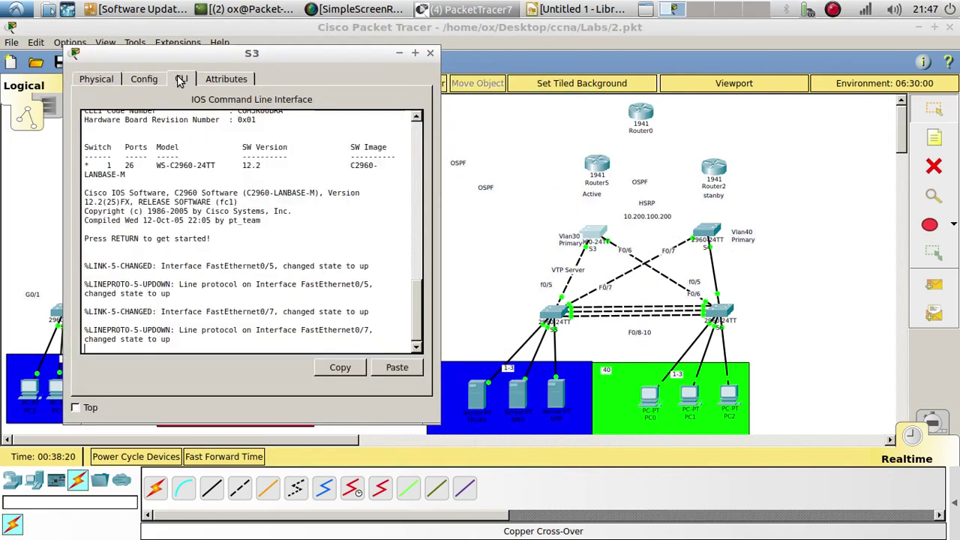
key(Return)
key(Return)
key(Return)
text(en)
key(Tab)
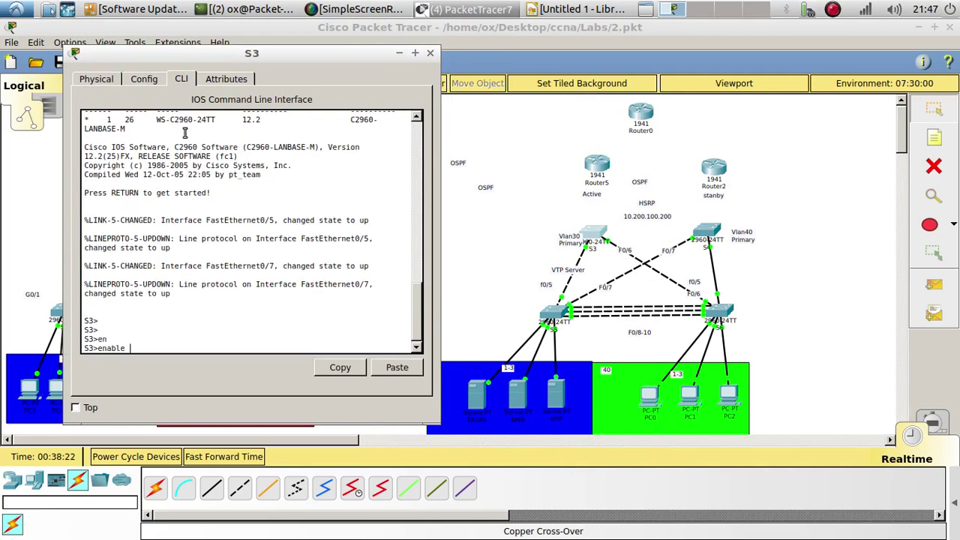
key(Return)
key(Return)
key(Return)
- Enter global configuration mode on S3 from the terminal
text(confiu)
key(Tab)
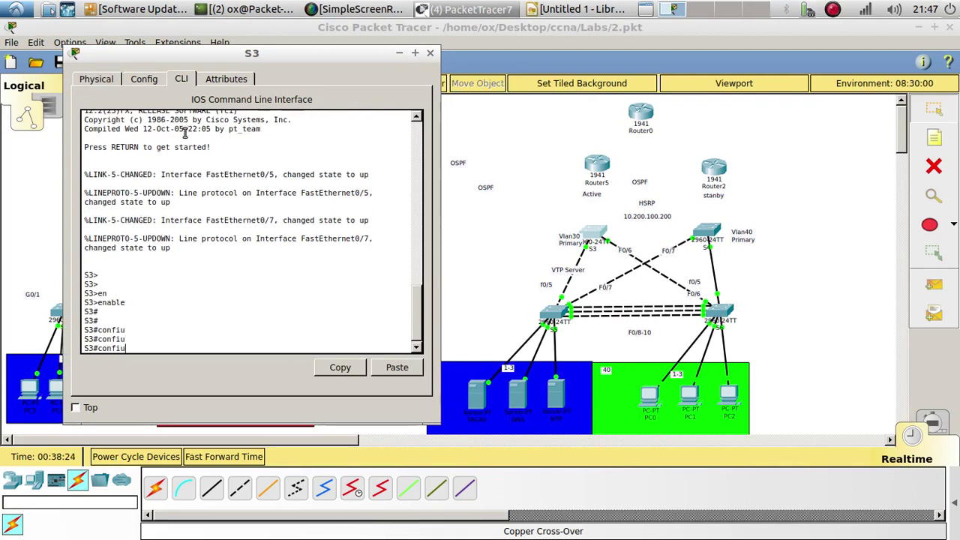
key(BackSpace)
key(Tab)
key(Tab)
text(terminal)
key(Return)
key(Return)
key(Return)
- Allow VLANs 30 and 40 on the trunk of S3's interface f0/6
text(int f0/7)
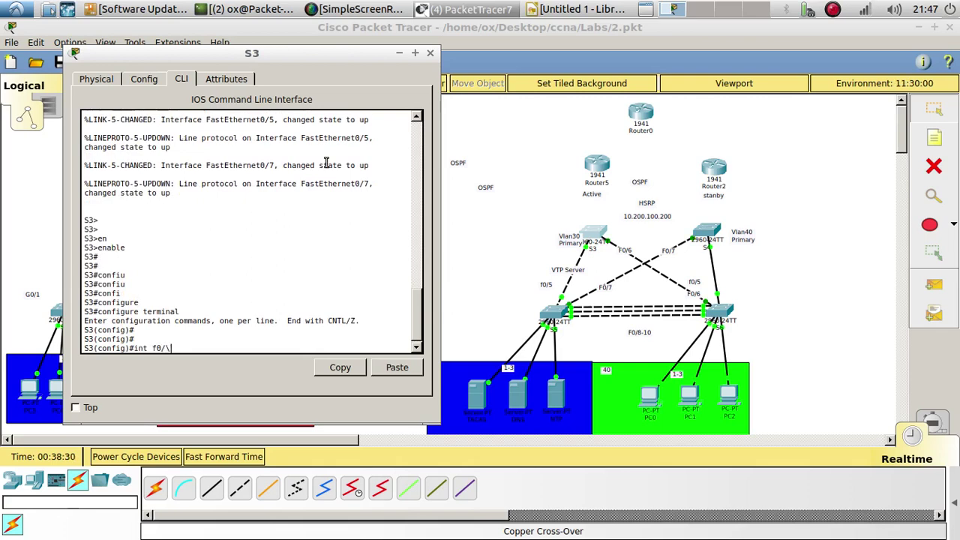
text(6)
key(Return)
key(Return)
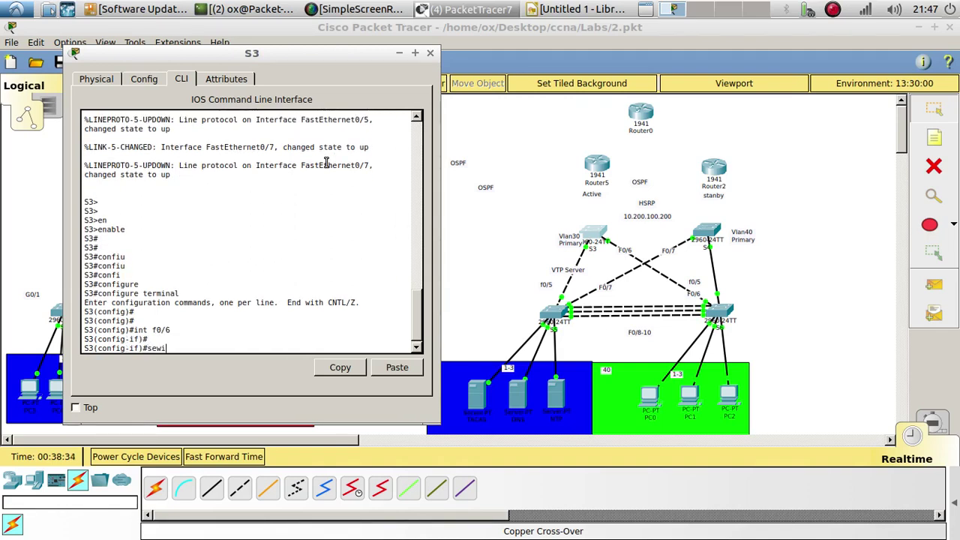
key(Tab)
text(tr)
key(Tab)
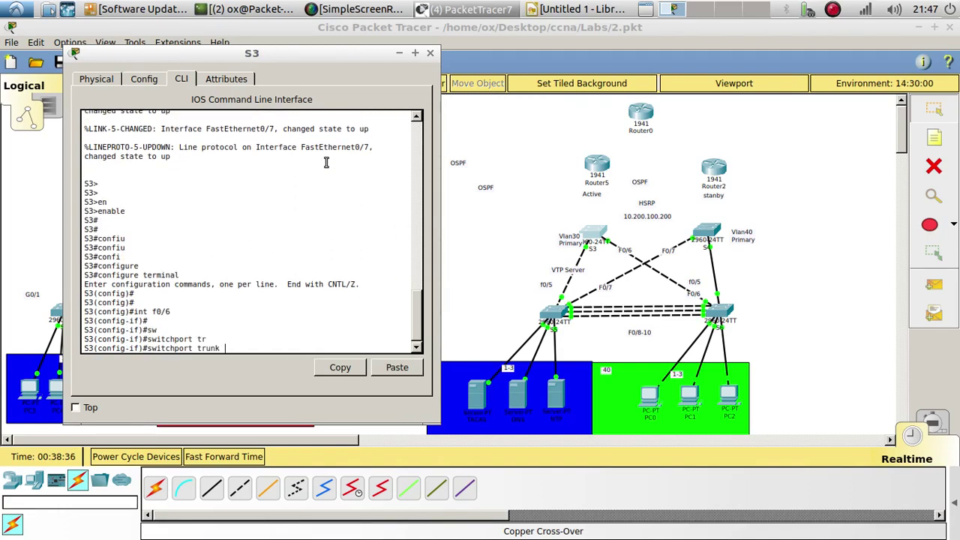
text(al)
key(Tab)
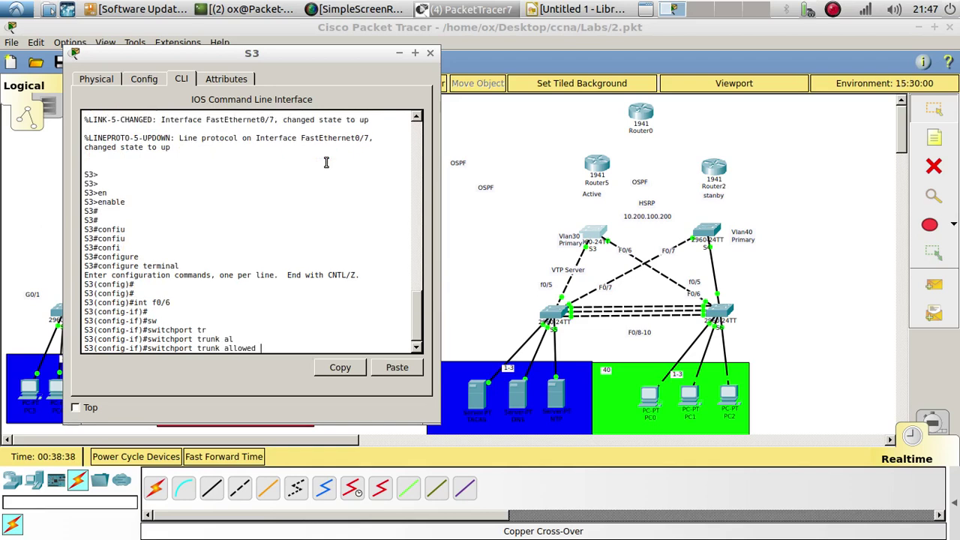
text(v)
key(Tab)
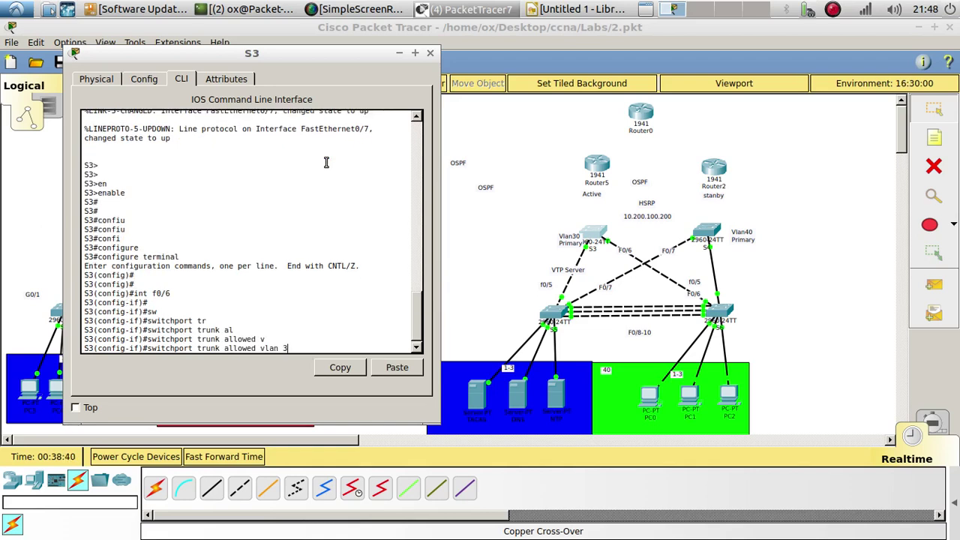
text(30,40)
key(Return)
key(Return)
key(Return)
- End configuration on S3 and copy the running configuration to startup-config
text(end)
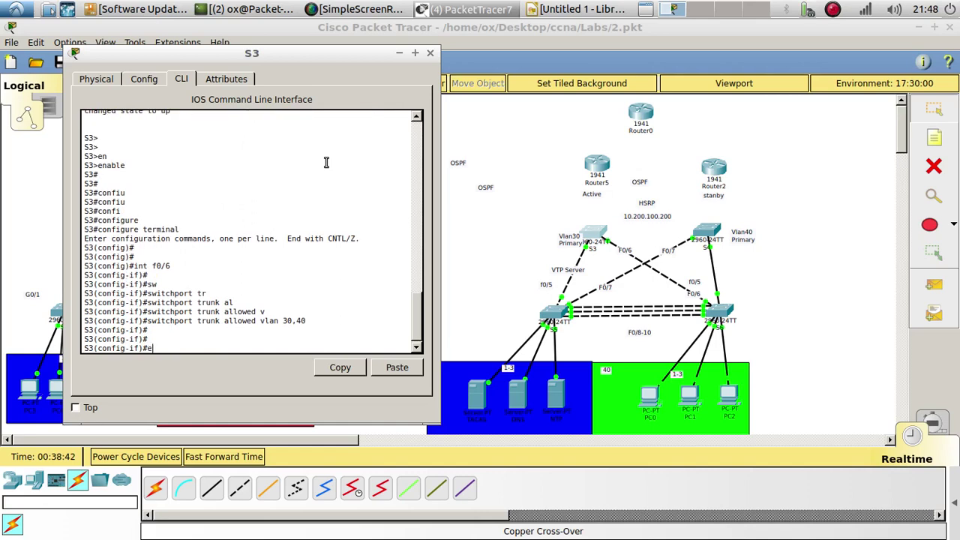
key(Return)
key(Return)
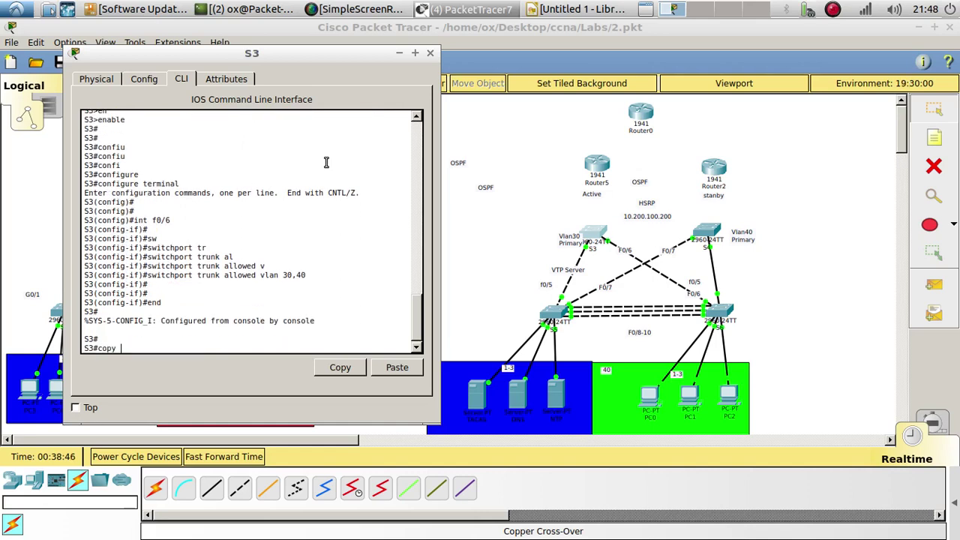
text(copy ru)
key(Tab)
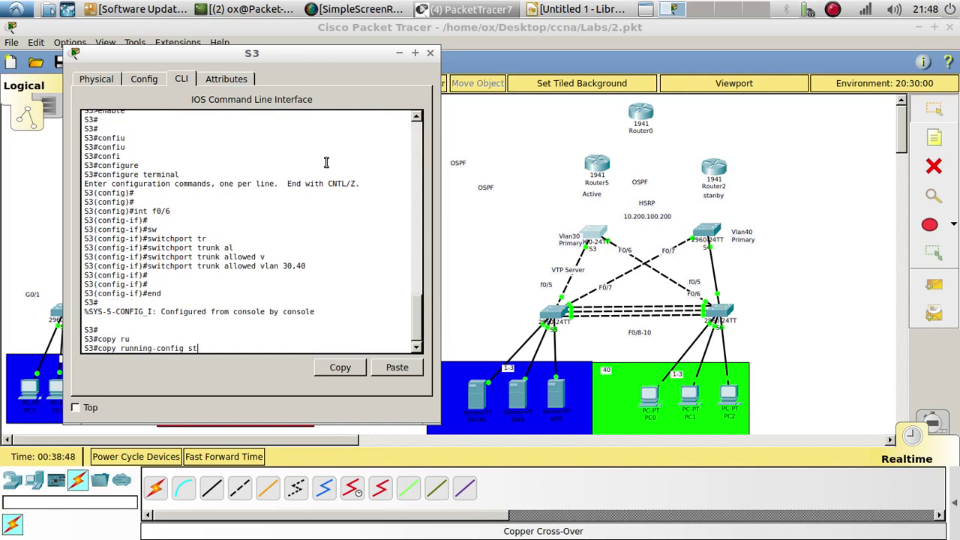
text(st)
key(Tab)
key(Return)
key(Return)
key(Return)
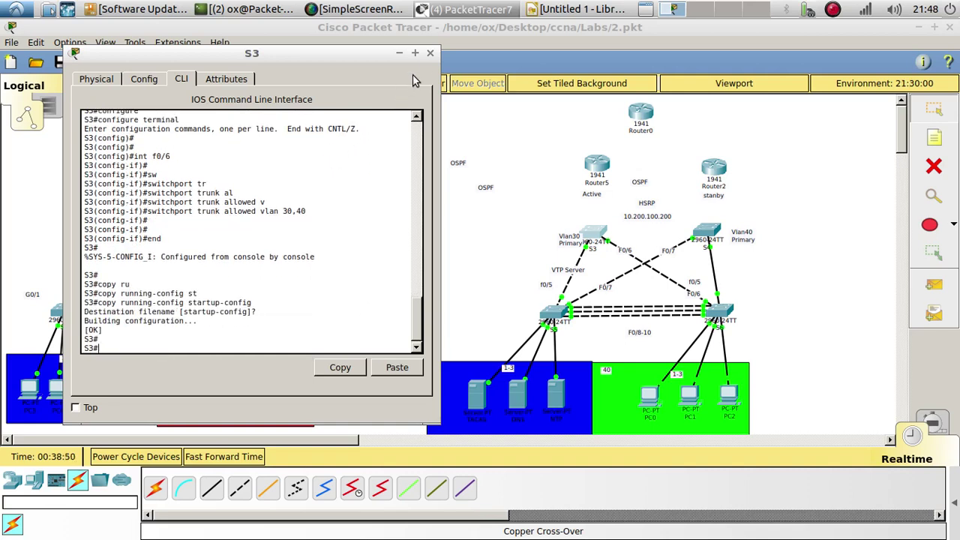
- Switch from S3 to the command line of switch S4 and enter privileged EXEC mode
click(429, 53)
click(709, 233)
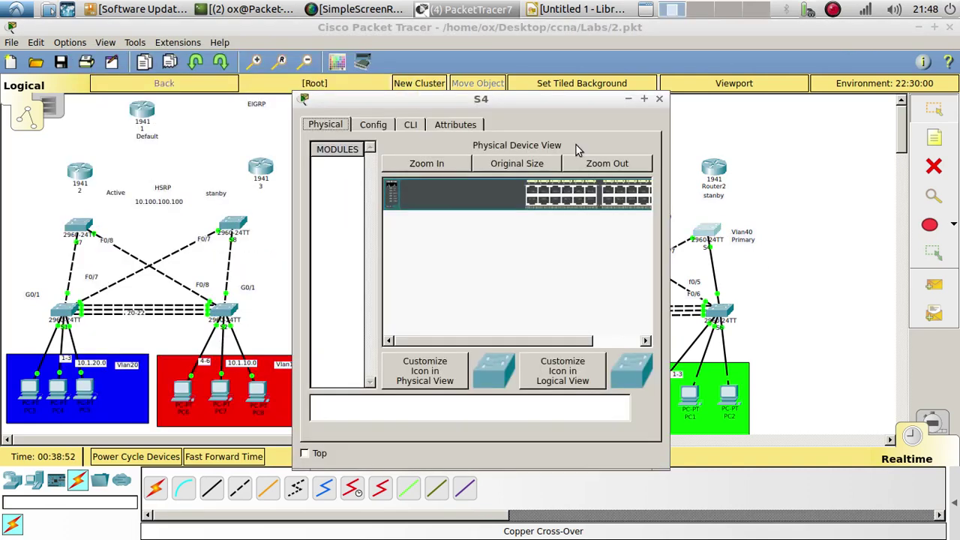
drag(546, 109, 300, 70)
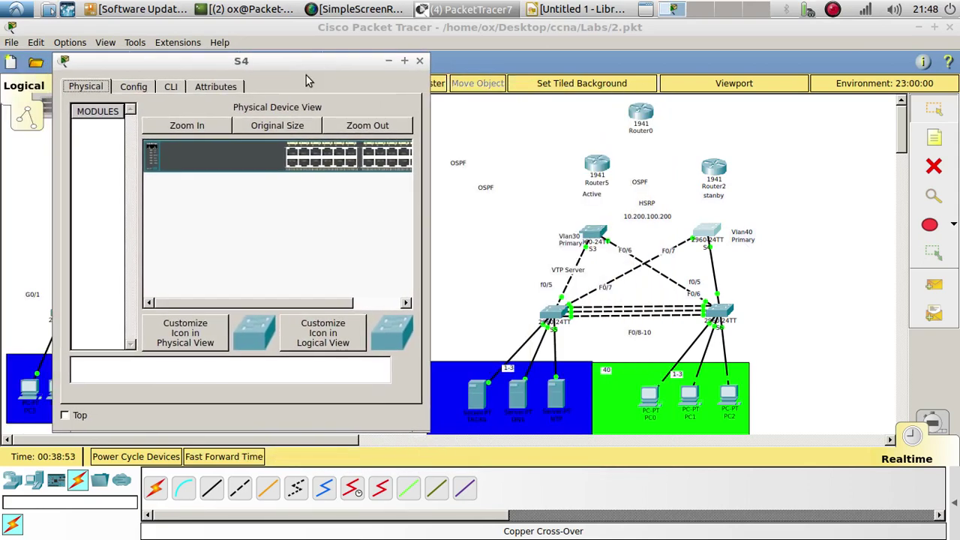
click(171, 86)
key(Return)
key(Return)
key(Return)
text(en)
key(Tab)
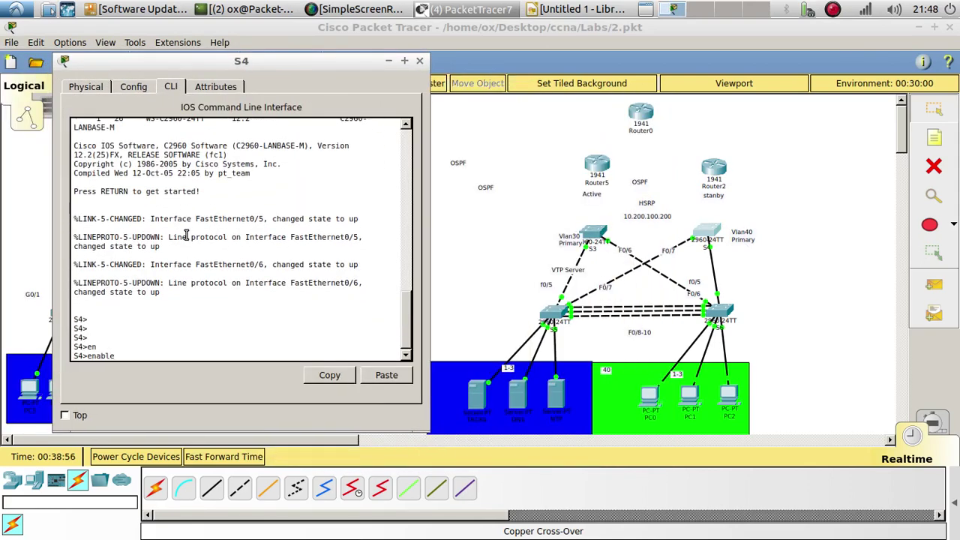
key(Return)
key(Return)
- Enter global configuration mode on S4 from the terminal
text(confi)
key(Tab)
text(terminal)
key(Return)
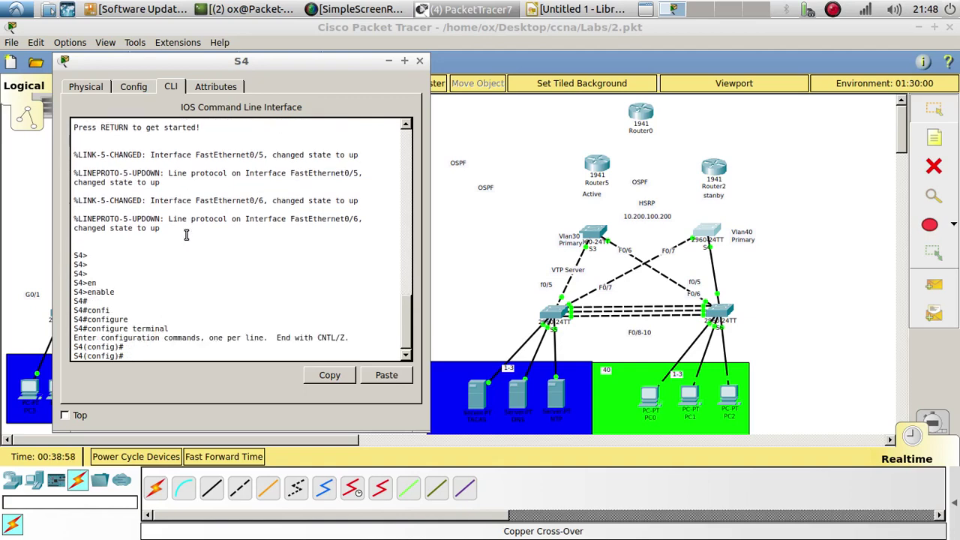
key(Return)
key(Return)
key(Return)
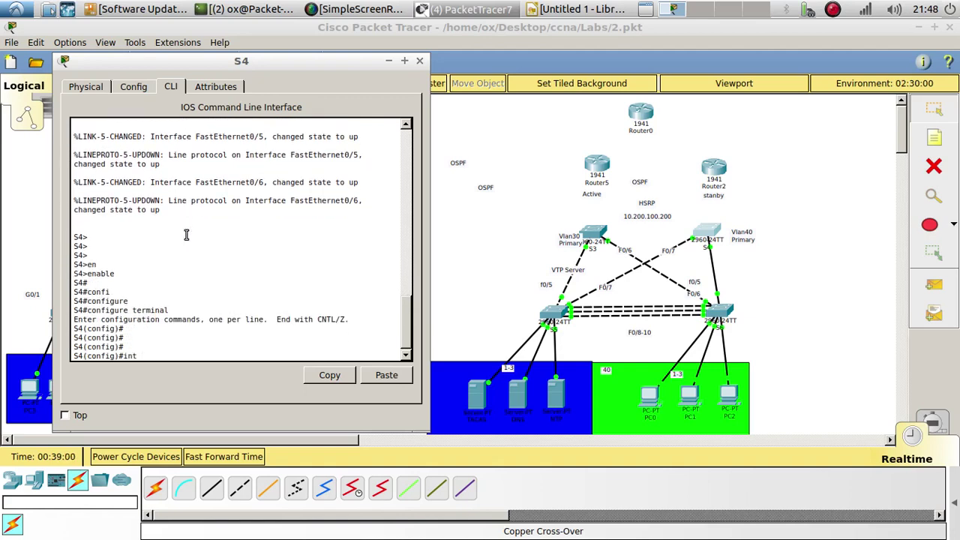
- Allow VLANs 30 and 40 on the trunk of S4's interface f0/7
text(int f0/7)
key(Return)
key(Return)
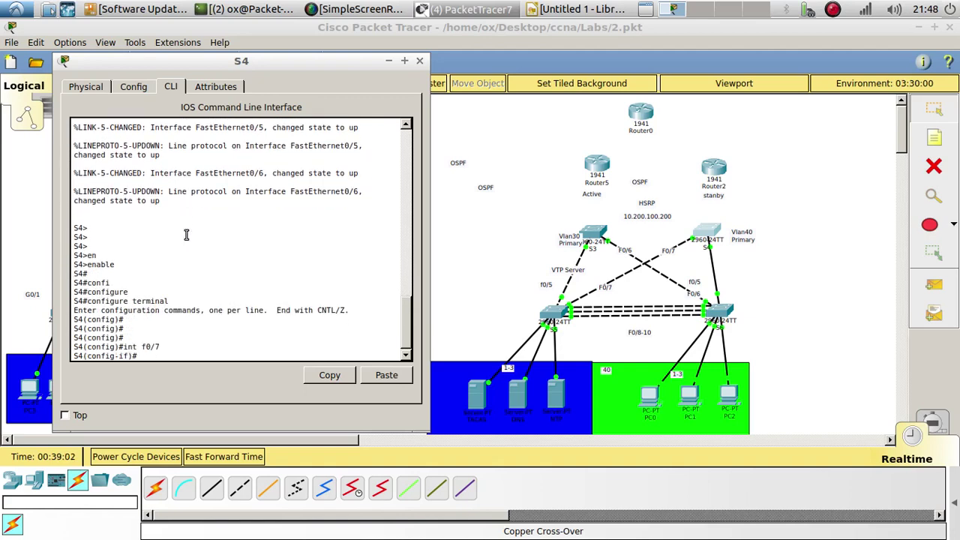
text(swi)
key(Tab)
text(t)
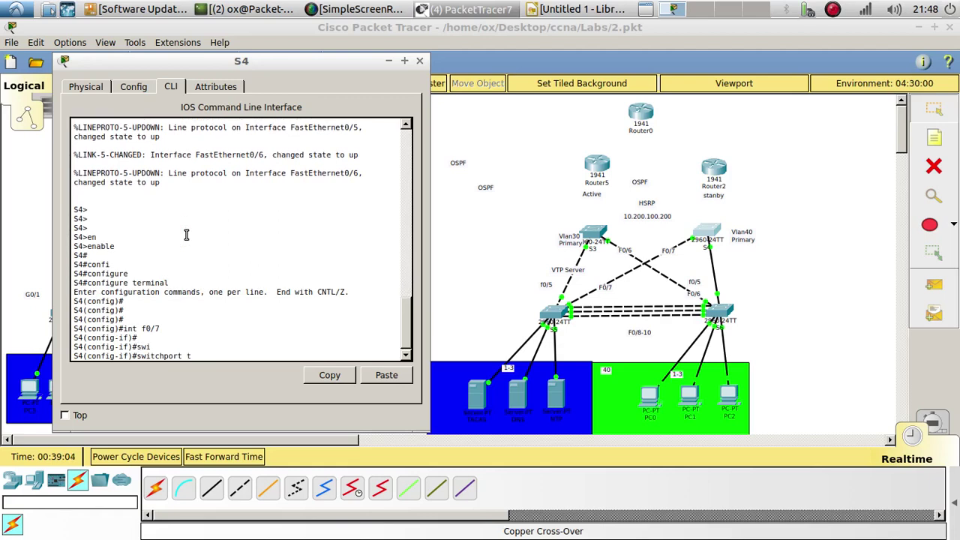
text(r)
key(Tab)
text(al)
key(Tab)
text(v)
key(Tab)
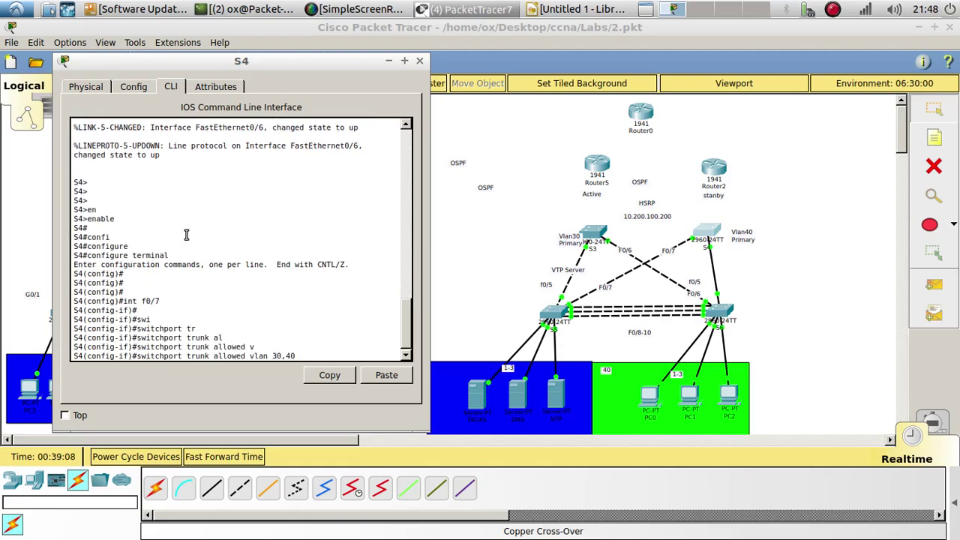
text(30,40)
key(Return)
key(Return)
key(Return)
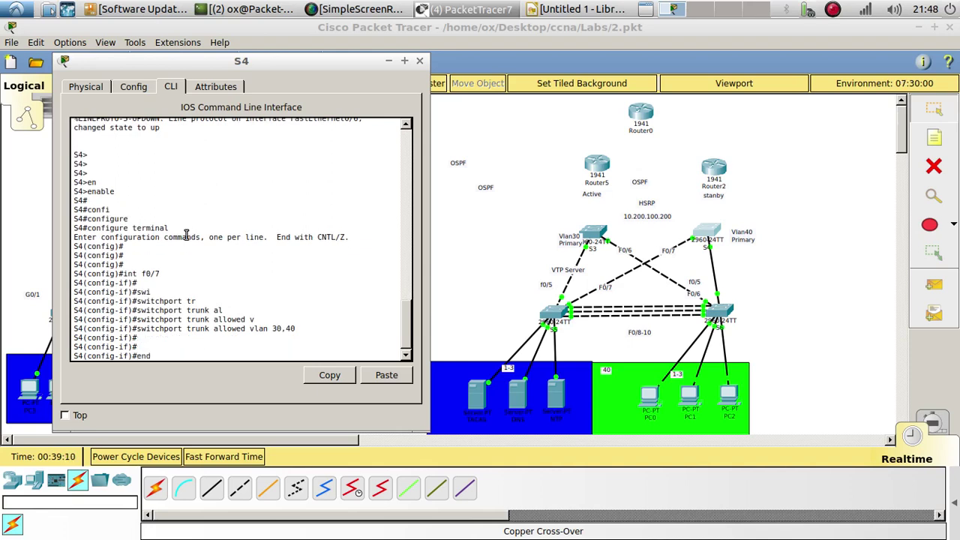
- End configuration on S4, copy the running configuration to startup-config, and close the switch's window
text(end)
key(Return)
key(Return)
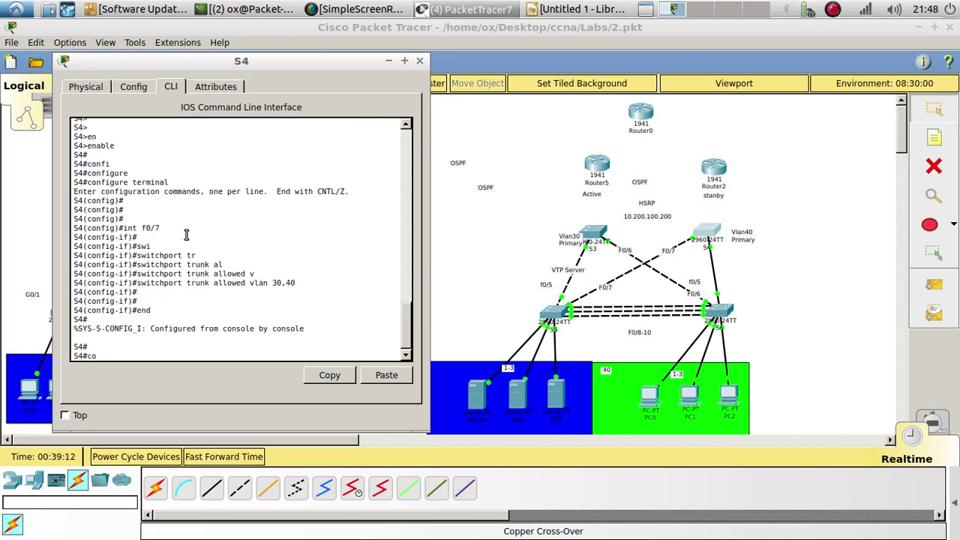
text(copy run start)
key(Return)
key(Return)
key(Return)
key(Return)
key(Return)
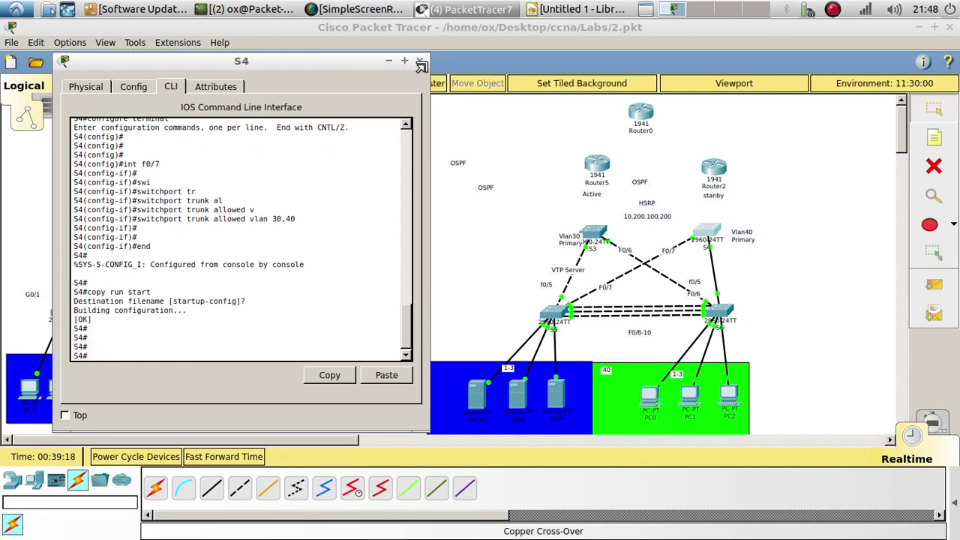
click(420, 65)
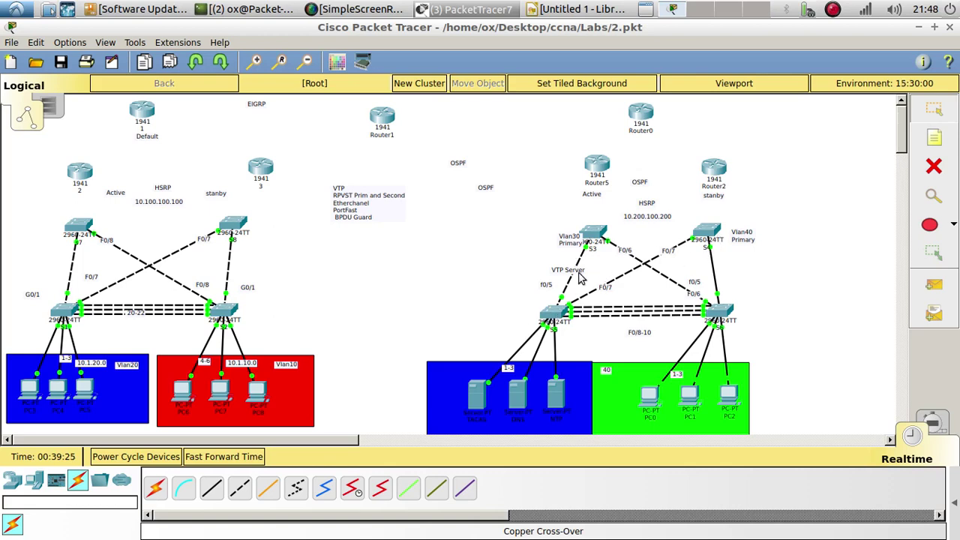
- Display S5's running configuration with show run and page through the port-channel and FastEthernet0/1 to 0/8 sections
click(556, 312)
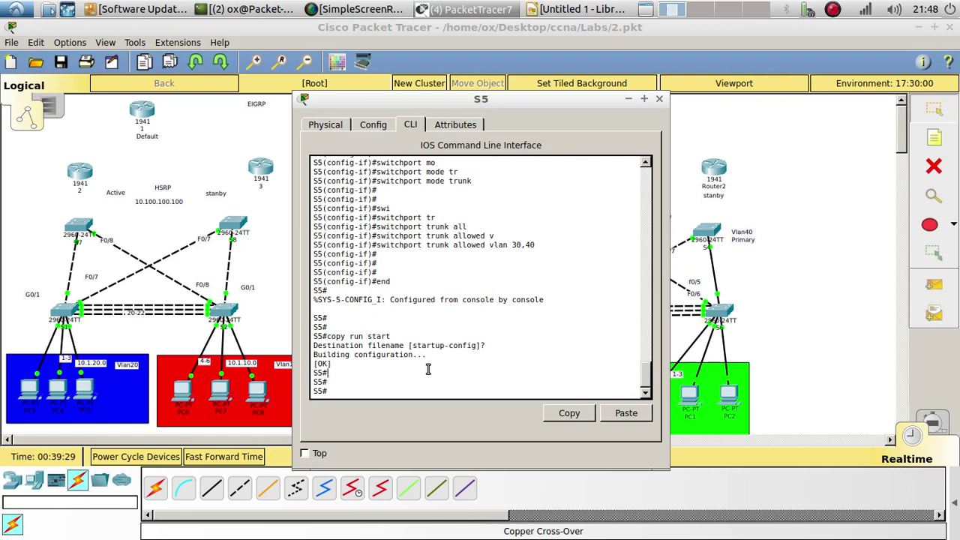
key(Return)
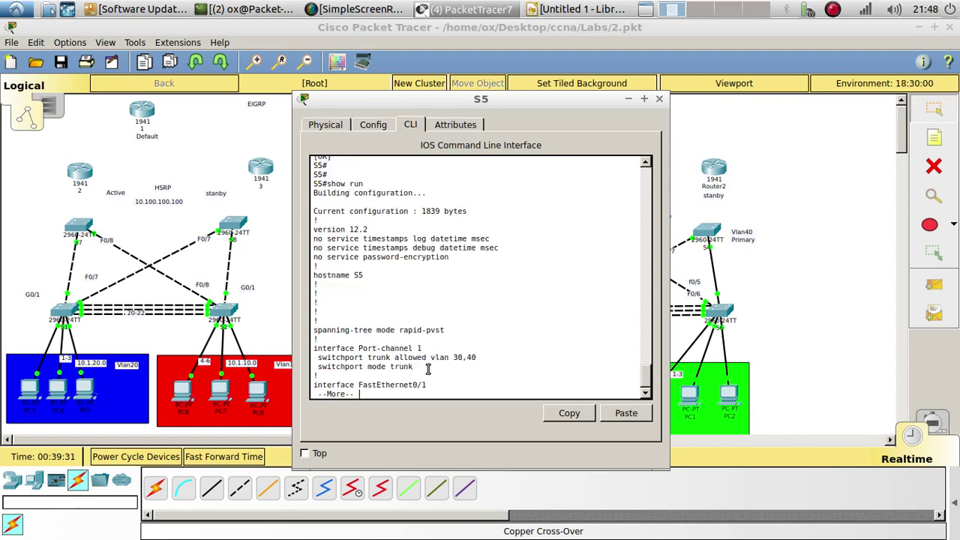
key(Return)
key(Return)
key(Return)
key(Return)
key(Return)
key(Return)
key(Return)
key(Return)
key(Return)
key(Return)
key(Return)
key(Return)
key(Return)
key(Return)
key(Return)
key(Return)
key(Return)
key(Return)
key(Return)
key(Return)
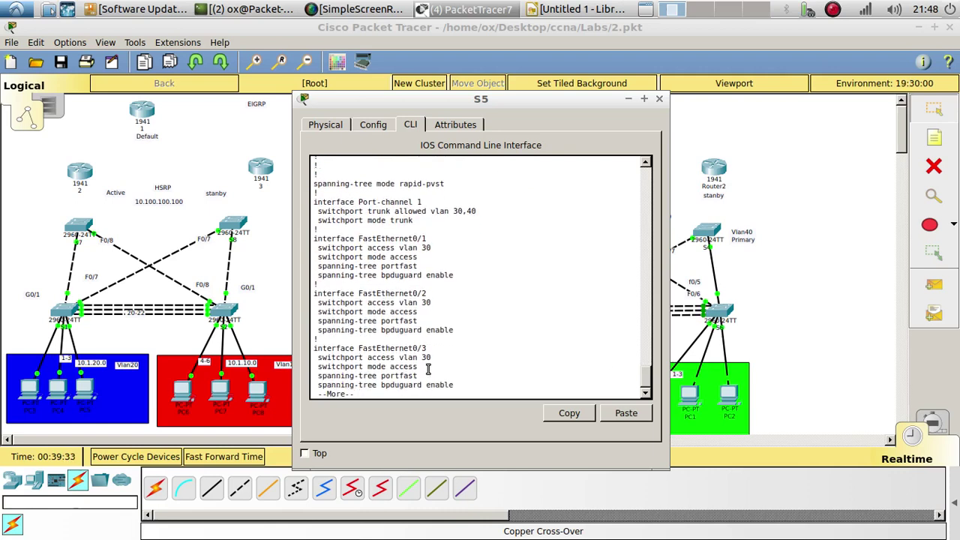
key(Return)
key(Return)
key(Return)
key(Return)
key(Return)
key(Return)
key(Return)
key(Return)
key(Return)
key(Return)
key(Return)
key(Return)
key(Return)
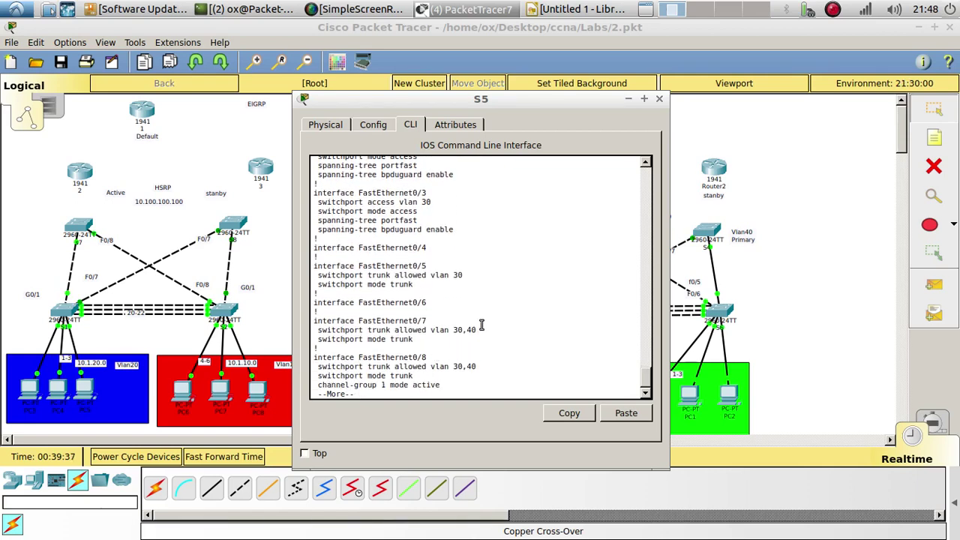
- Check the allowed-VLAN line under S5's FastEthernet0/7, review the remaining channel-group interfaces through FastEthernet0/10, and close the switch's window
drag(478, 329, 310, 329)
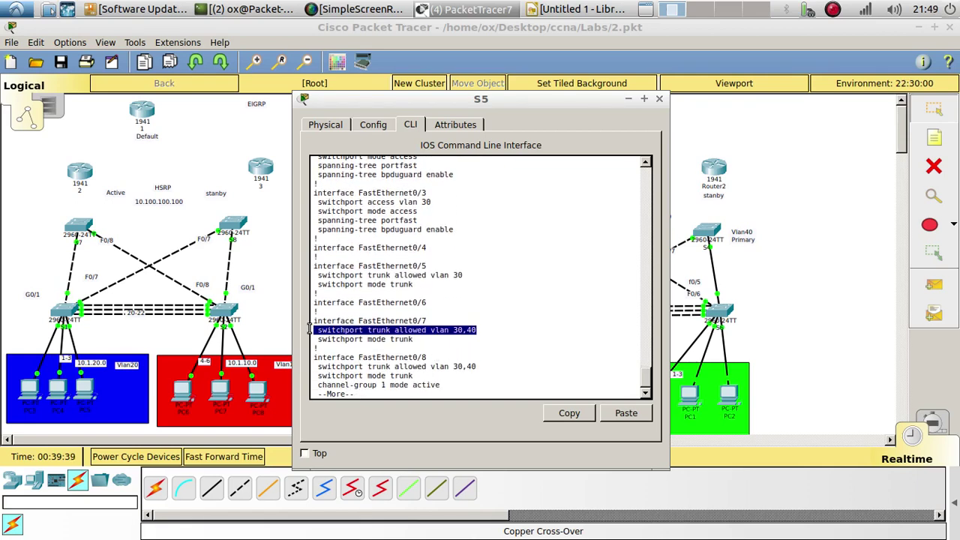
key(Return)
key(Return)
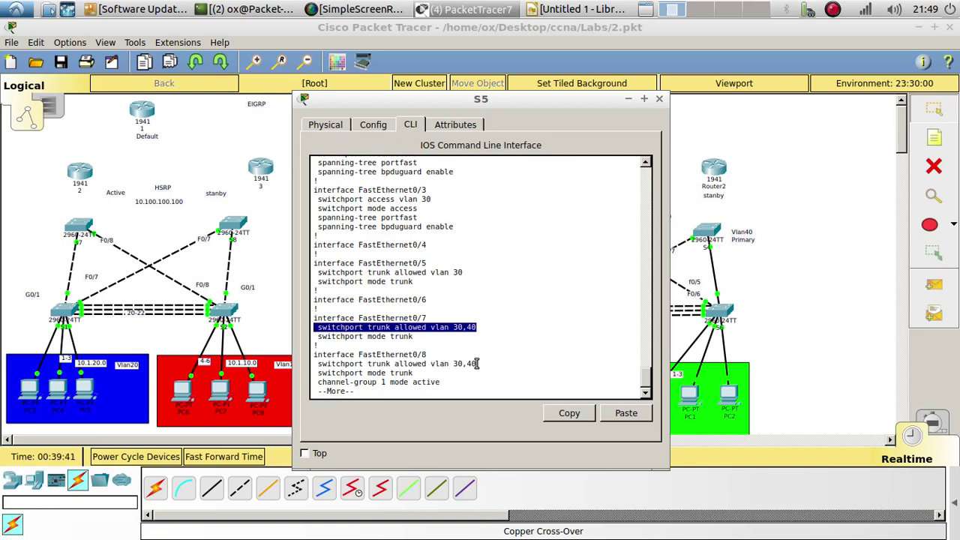
key(Return)
key(Return)
key(Return)
key(Return)
key(Return)
key(Return)
key(Return)
key(Return)
key(Return)
key(Return)
key(Return)
key(Return)
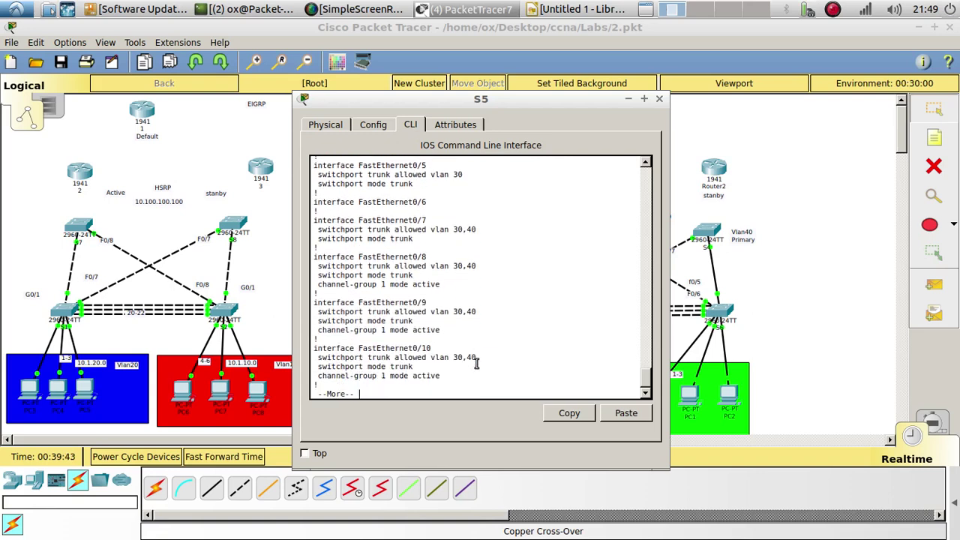
click(659, 98)
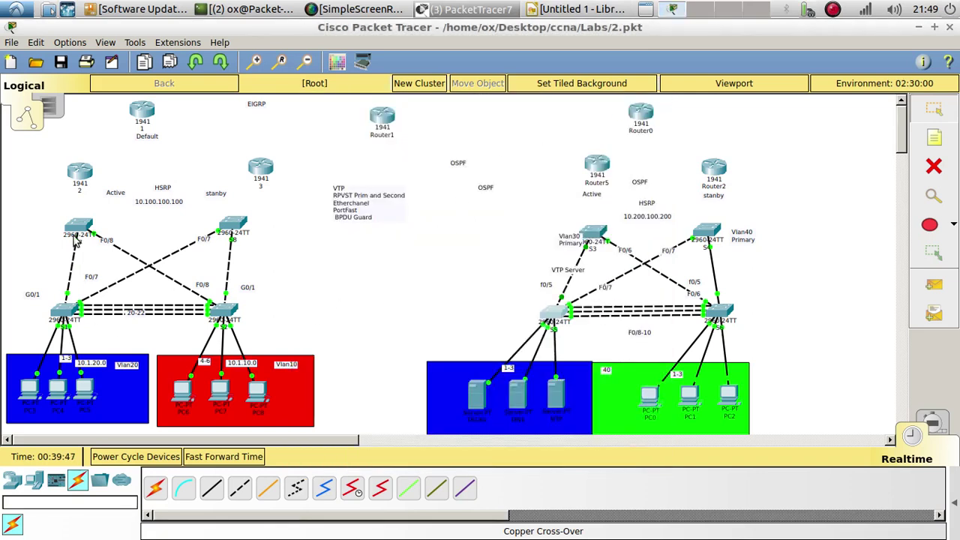
- Shift both four-switch groups and their port labels slightly down toward the end devices to make room below the routers
drag(295, 317, 21, 214)
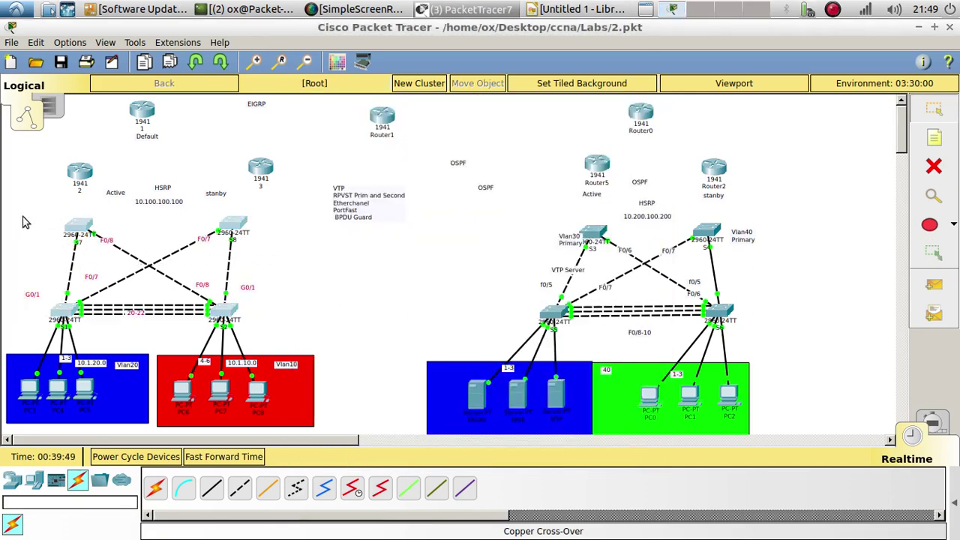
drag(68, 234, 72, 246)
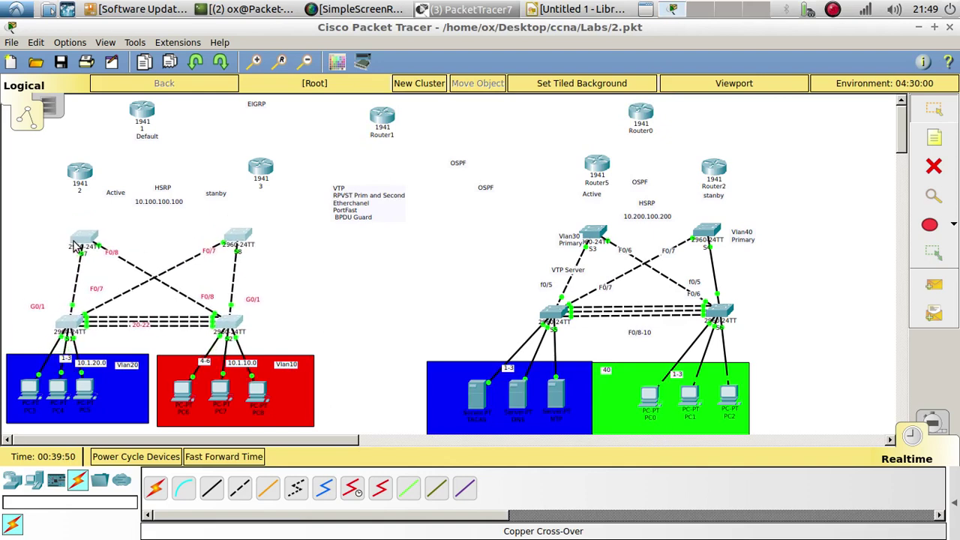
drag(794, 343, 491, 211)
drag(587, 239, 578, 258)
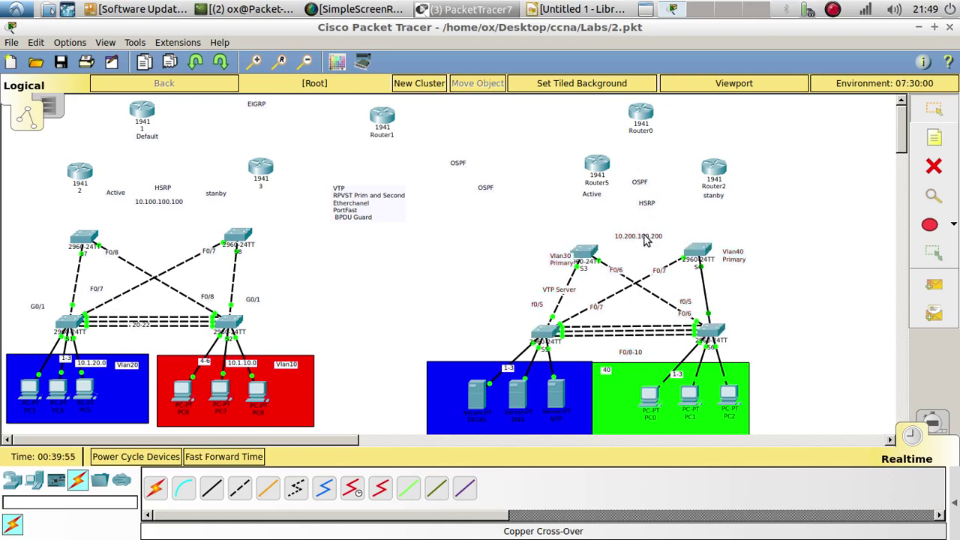
- Reposition the 10.200.100.200 label under HSRP, spread Router5 and Router2 apart with their role labels, and nudge the Default router on the canvas
drag(638, 242, 644, 221)
drag(599, 168, 572, 201)
drag(716, 169, 727, 160)
mouse_move(715, 200)
mouse_down()
mouse_move(727, 205)
mouse_move(724, 189)
mouse_up()
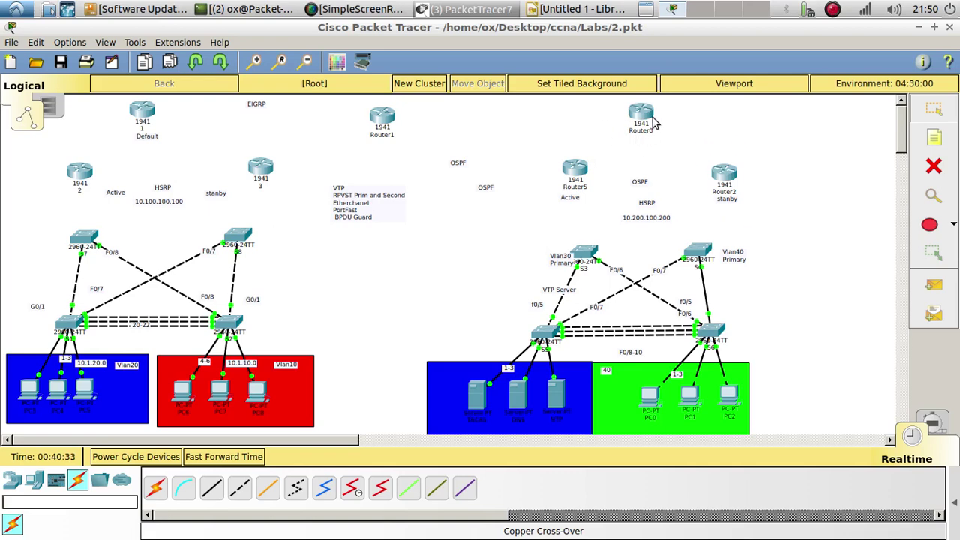
drag(141, 114, 152, 122)
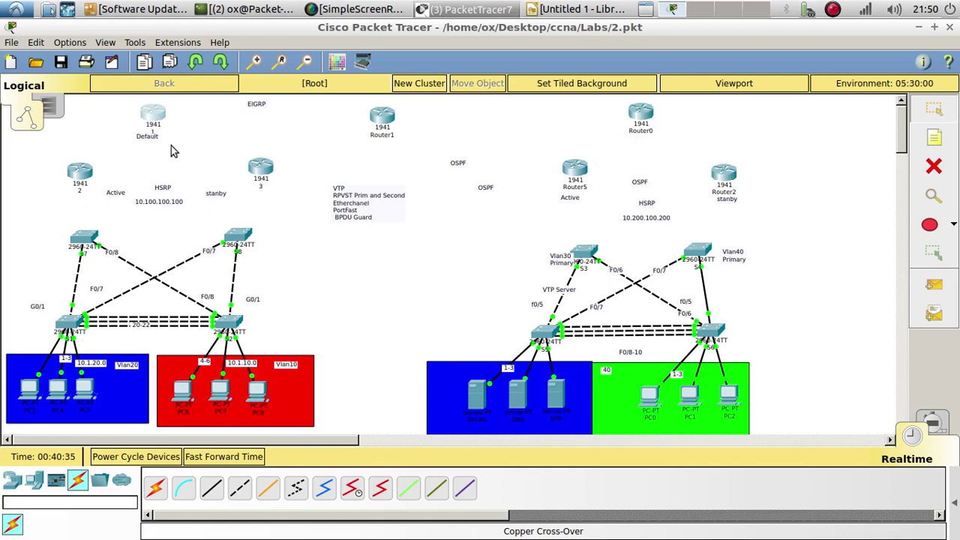